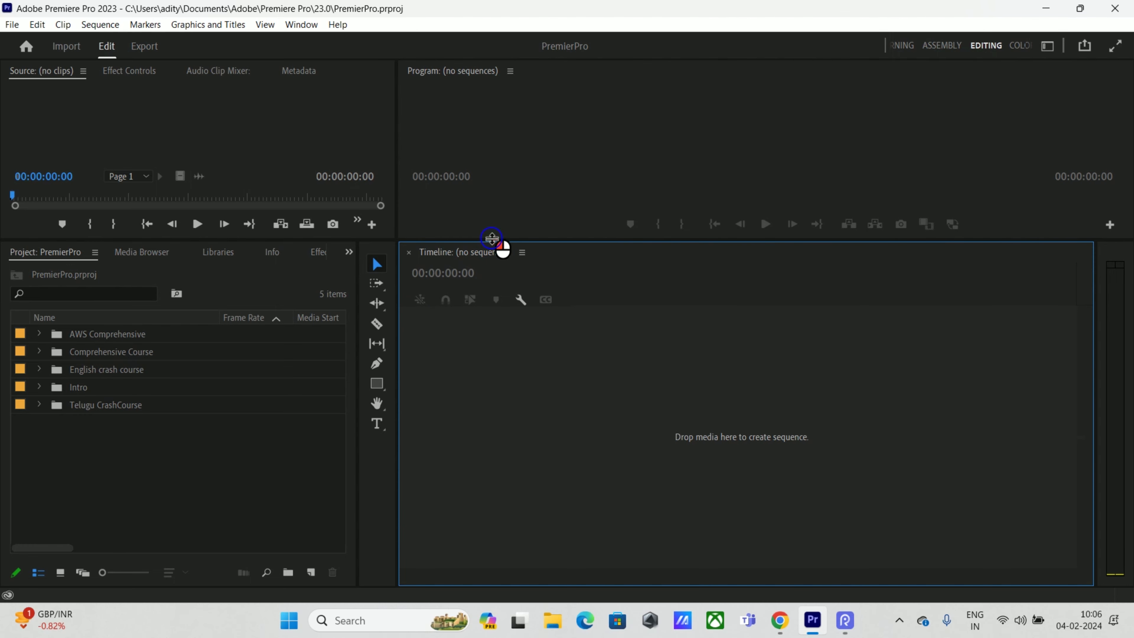
- Enlarge the timeline area by shifting its upper border up and its border with the project panel outward
{"action": "left_click_drag", "start_coordinate": [491, 238], "coordinate": [493, 225]}
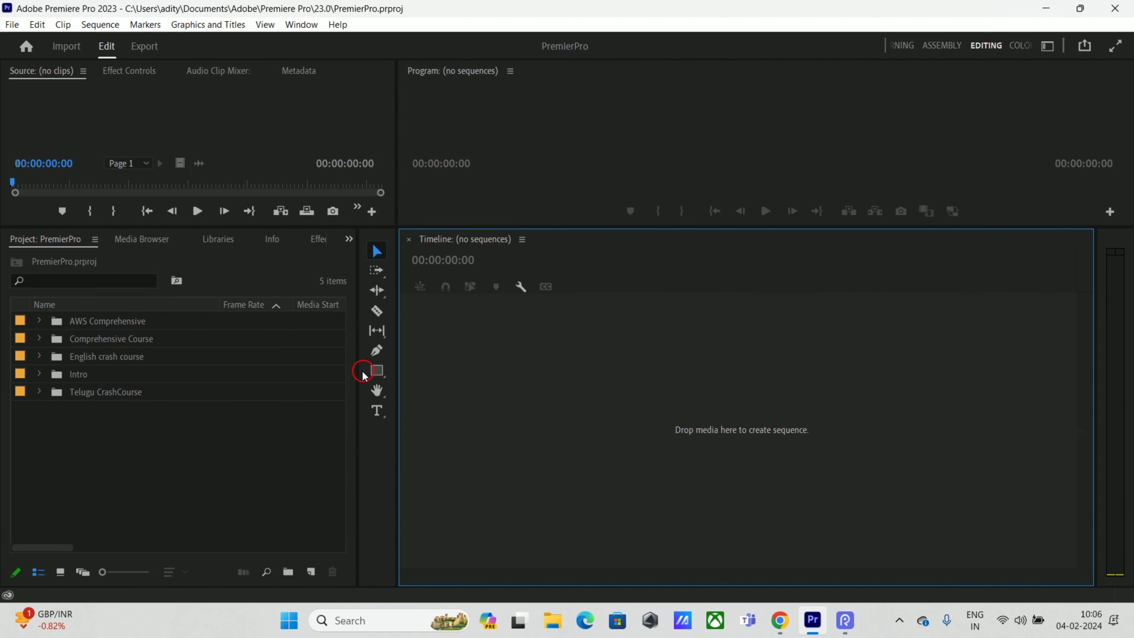
{"action": "mouse_move", "coordinate": [359, 369]}
{"action": "left_mouse_down"}
{"action": "mouse_move", "coordinate": [346, 369]}
{"action": "mouse_move", "coordinate": [375, 356]}
{"action": "left_mouse_up"}
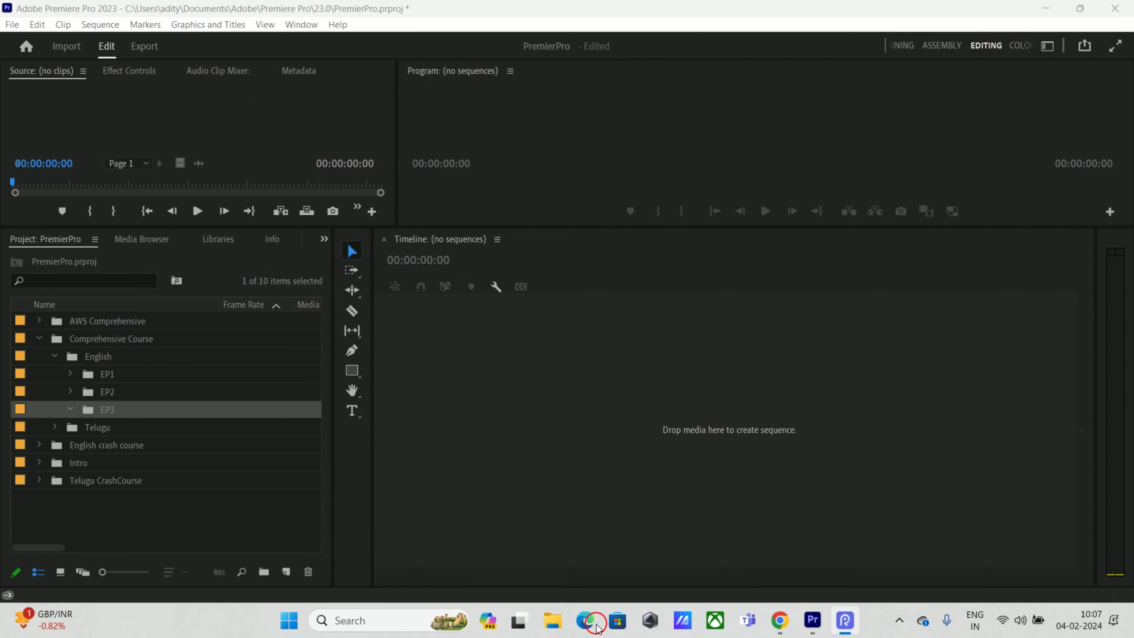
- Import all the clips from C7693 to C7859 in the PREWEB SAMPLES folder into the EP3 bin
{"action": "right_click", "coordinate": [146, 420]}
{"action": "left_click", "coordinate": [209, 349]}
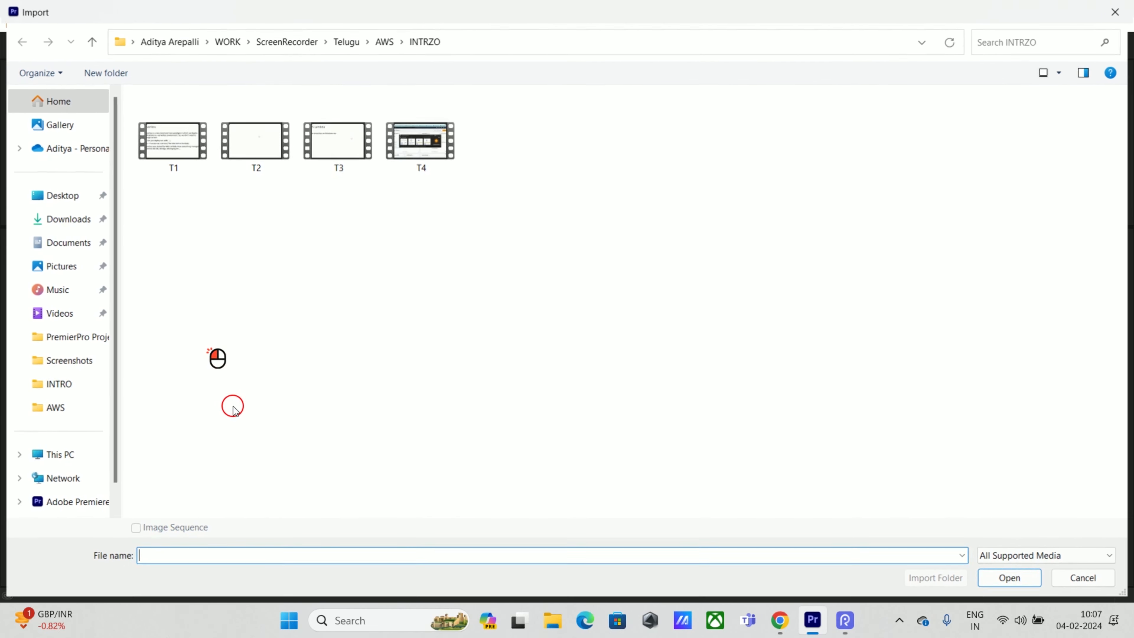
{"action": "left_click", "coordinate": [488, 239]}
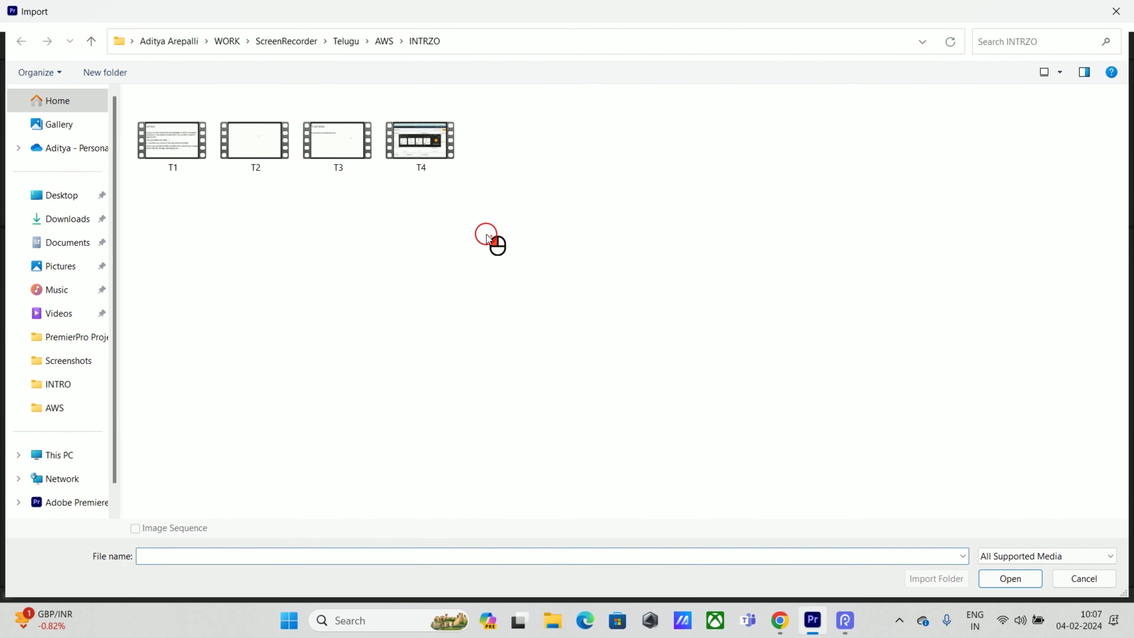
{"action": "left_click", "coordinate": [383, 42]}
{"action": "left_click", "coordinate": [347, 42]}
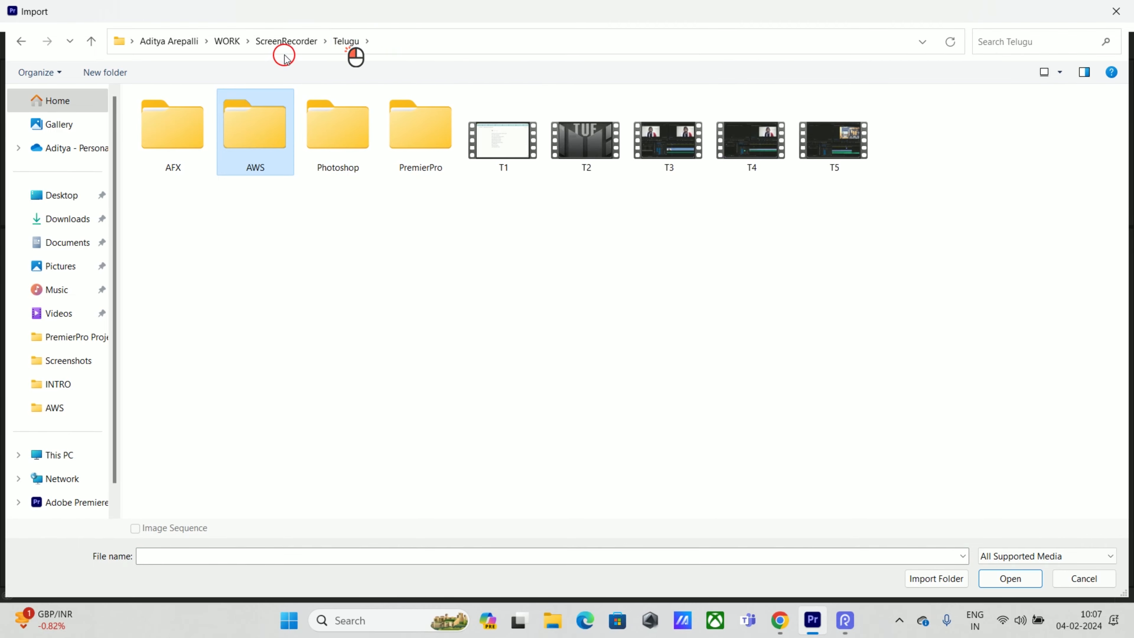
{"action": "left_click", "coordinate": [290, 42]}
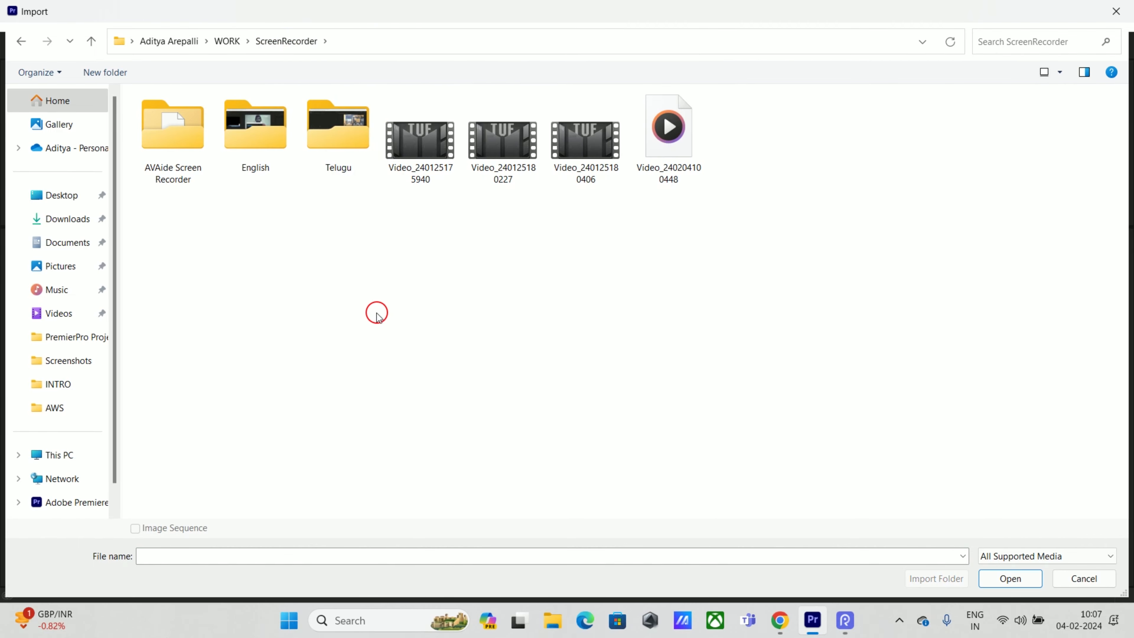
{"action": "left_click", "coordinate": [585, 620]}
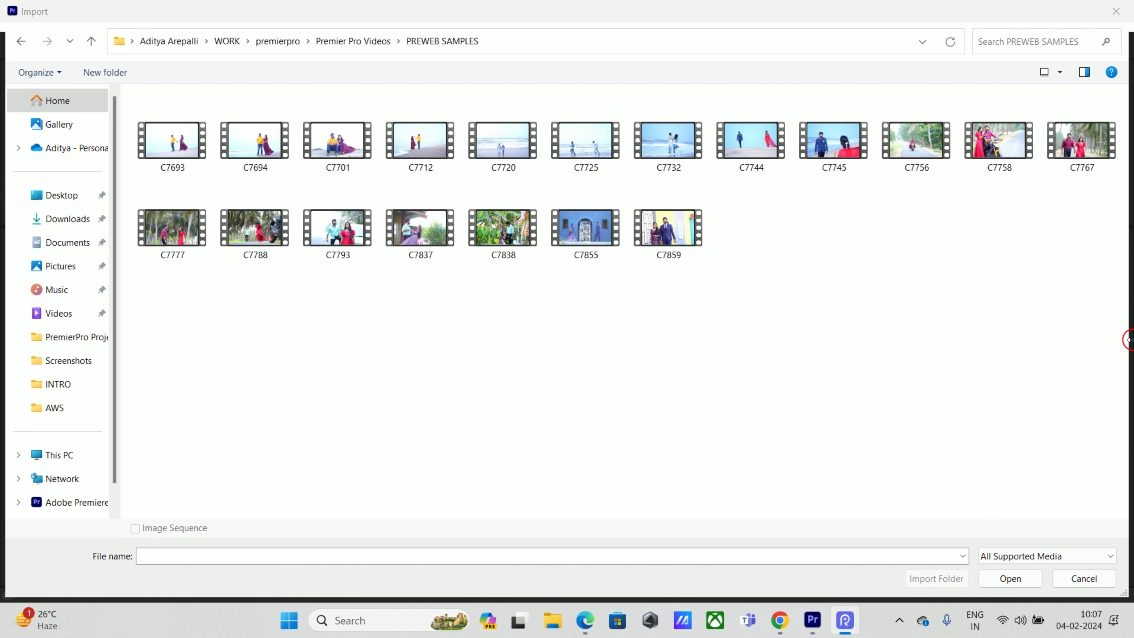
{"action": "left_click_drag", "start_coordinate": [1124, 349], "coordinate": [142, 129]}
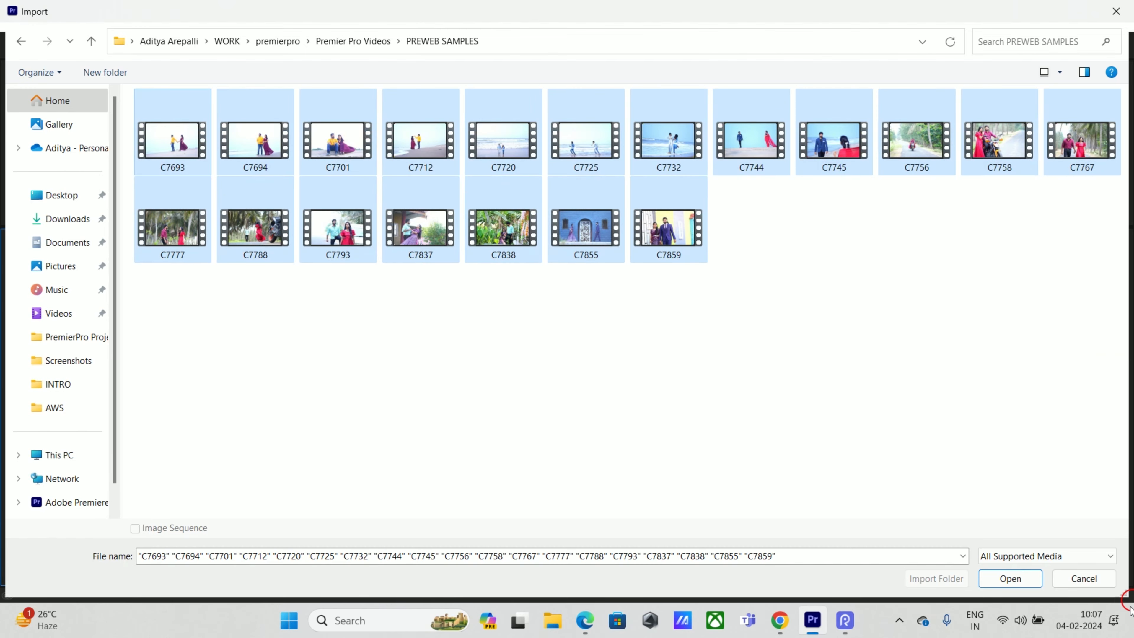
{"action": "left_click", "coordinate": [1031, 580]}
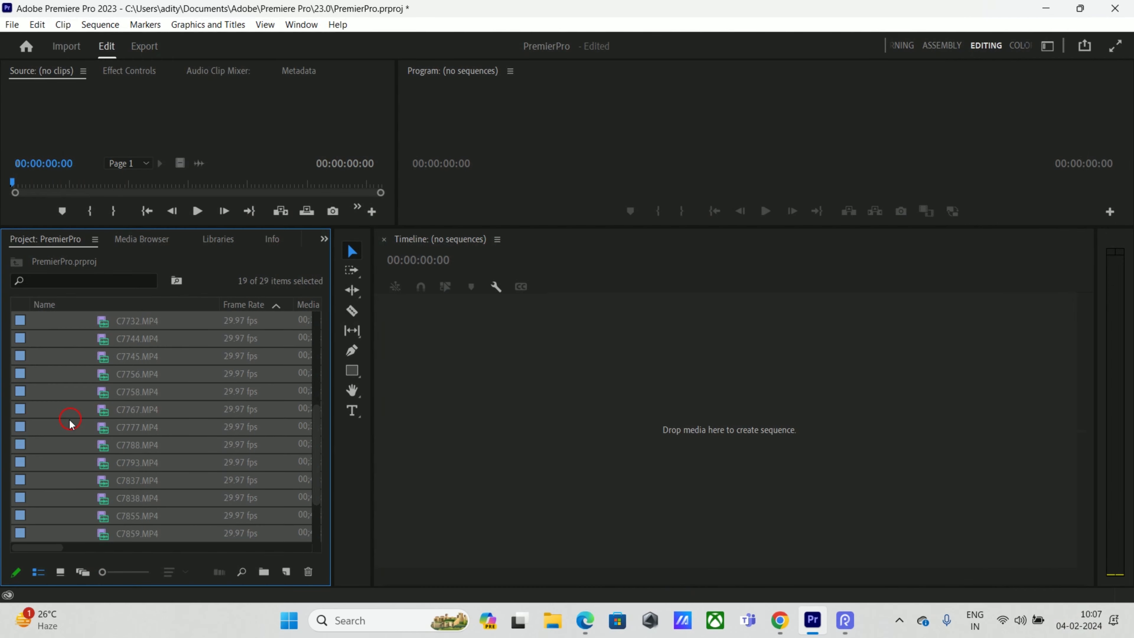
- Look through the imported clips in the EP3 bin and open C7693.MP4 in the Source Monitor
{"action": "left_click", "coordinate": [69, 422]}
{"action": "scroll", "coordinate": [167, 491], "scroll_direction": "up", "scroll_amount": 6}
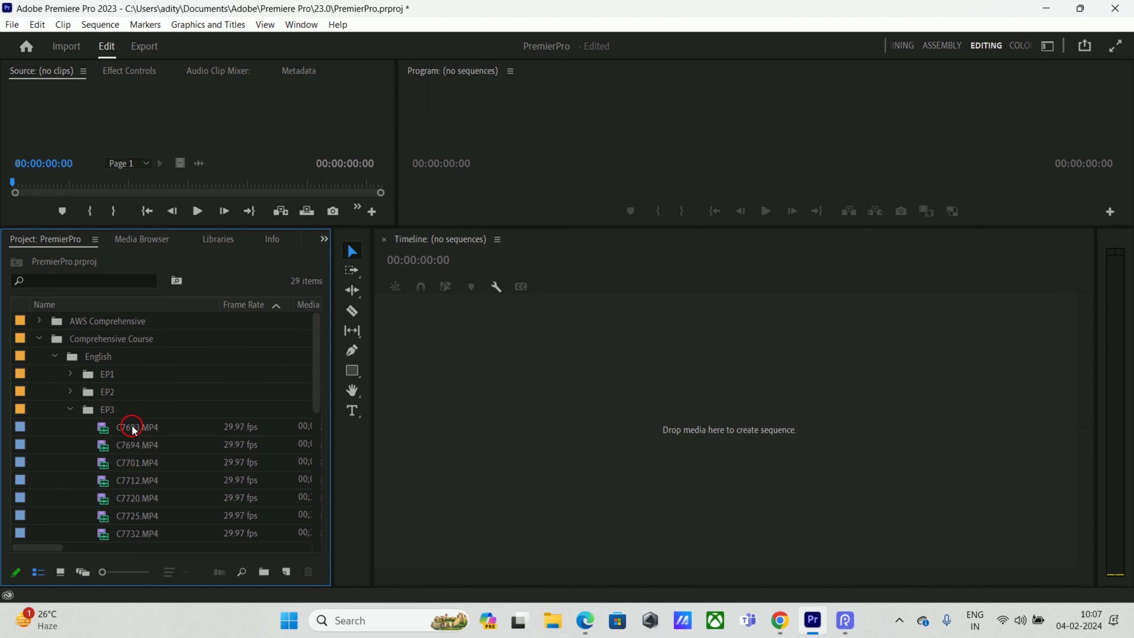
{"action": "left_click", "coordinate": [131, 429]}
{"action": "scroll", "coordinate": [192, 464], "scroll_direction": "down", "scroll_amount": 5}
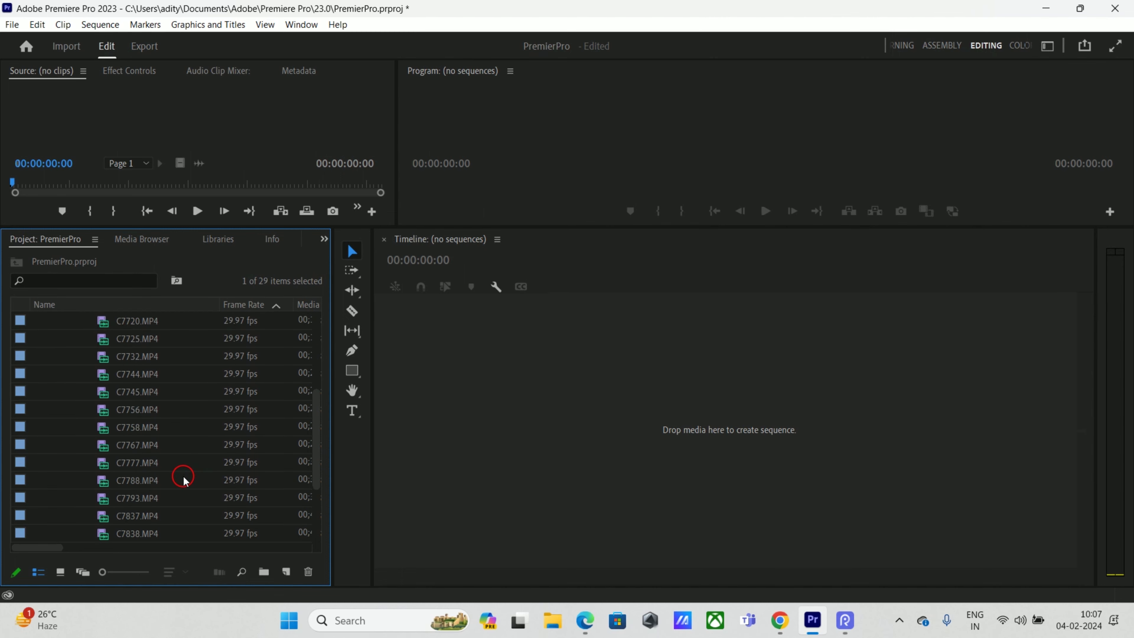
{"action": "scroll", "coordinate": [174, 523], "scroll_direction": "up", "scroll_amount": 5}
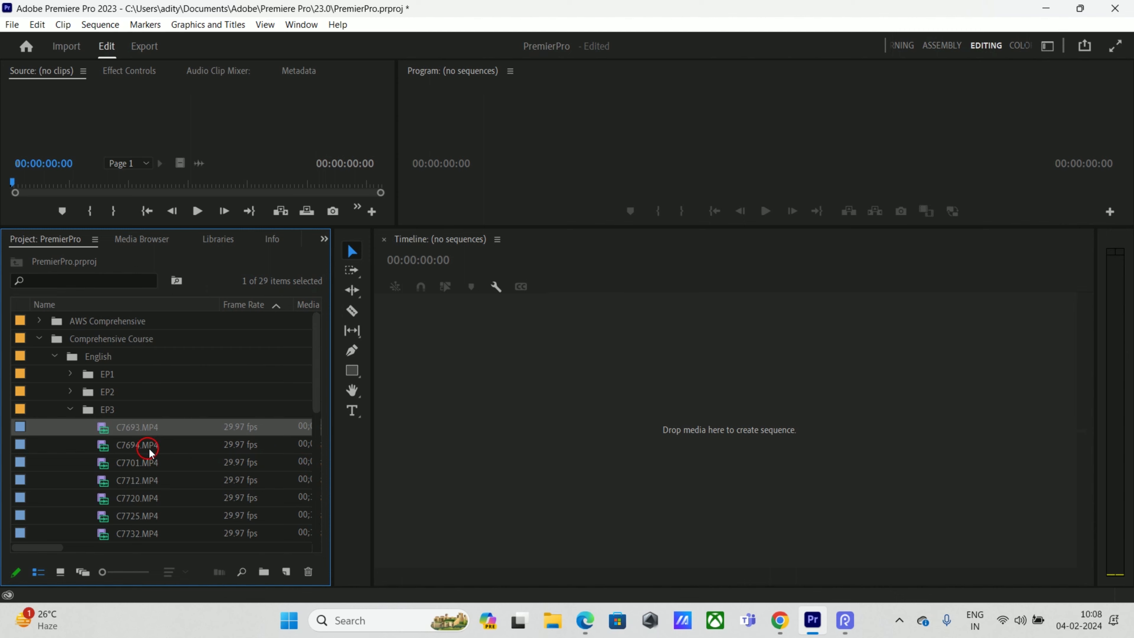
{"action": "double_click", "coordinate": [150, 429]}
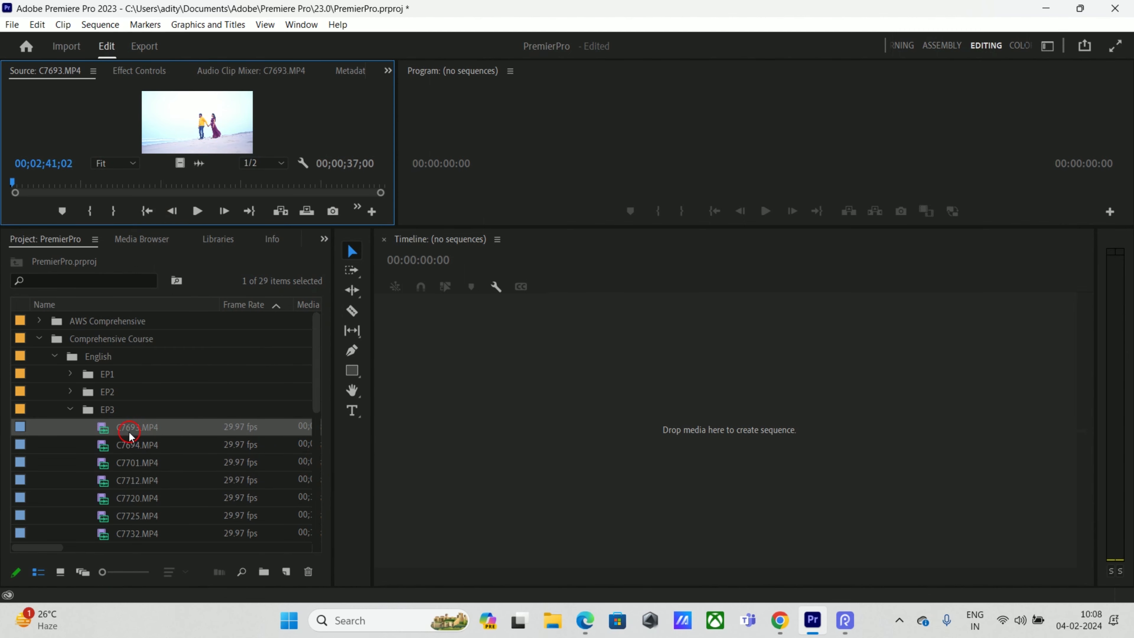
- Create a sequence from C7693.MP4 in the empty timeline and enlarge the preview monitors
{"action": "left_click_drag", "start_coordinate": [129, 431], "coordinate": [387, 431]}
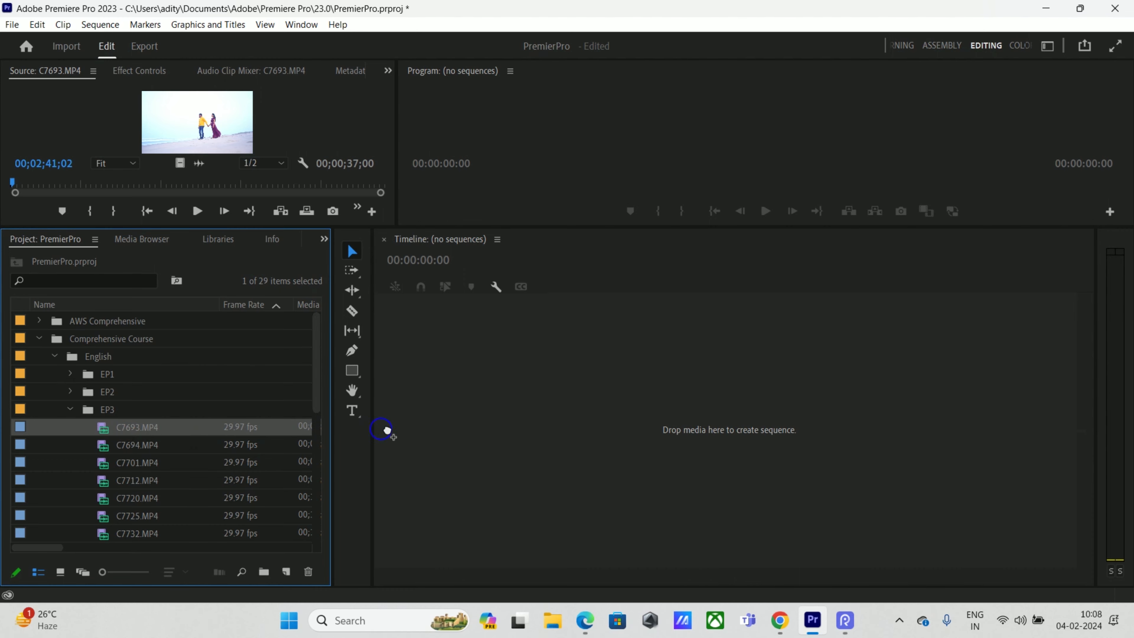
{"action": "left_click_drag", "start_coordinate": [578, 420], "coordinate": [578, 422]}
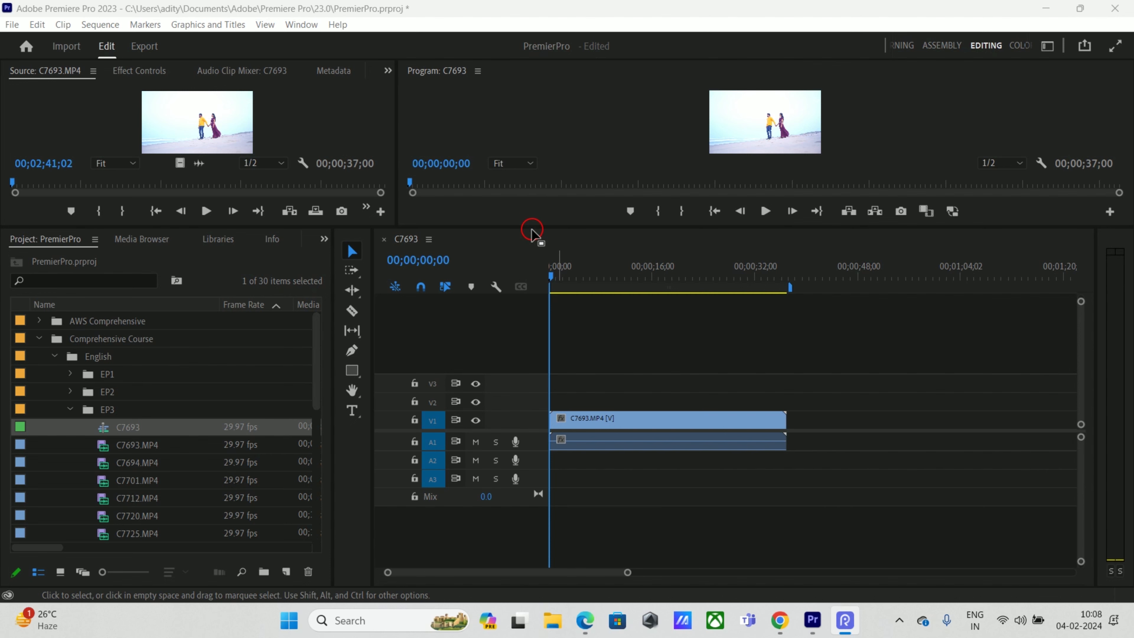
{"action": "left_click_drag", "start_coordinate": [529, 227], "coordinate": [497, 347]}
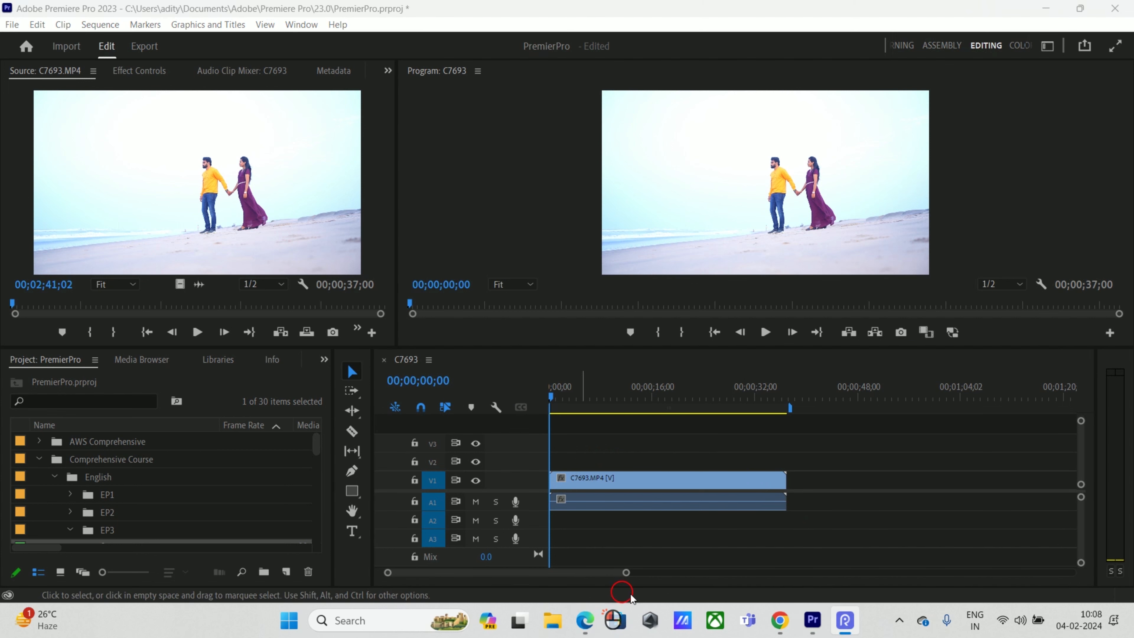
- Add C7725.MP4 from the EP3 bin to V1 shortly after C7693.MP4 and scrub to the end part of the first clip
{"action": "left_click", "coordinate": [652, 481]}
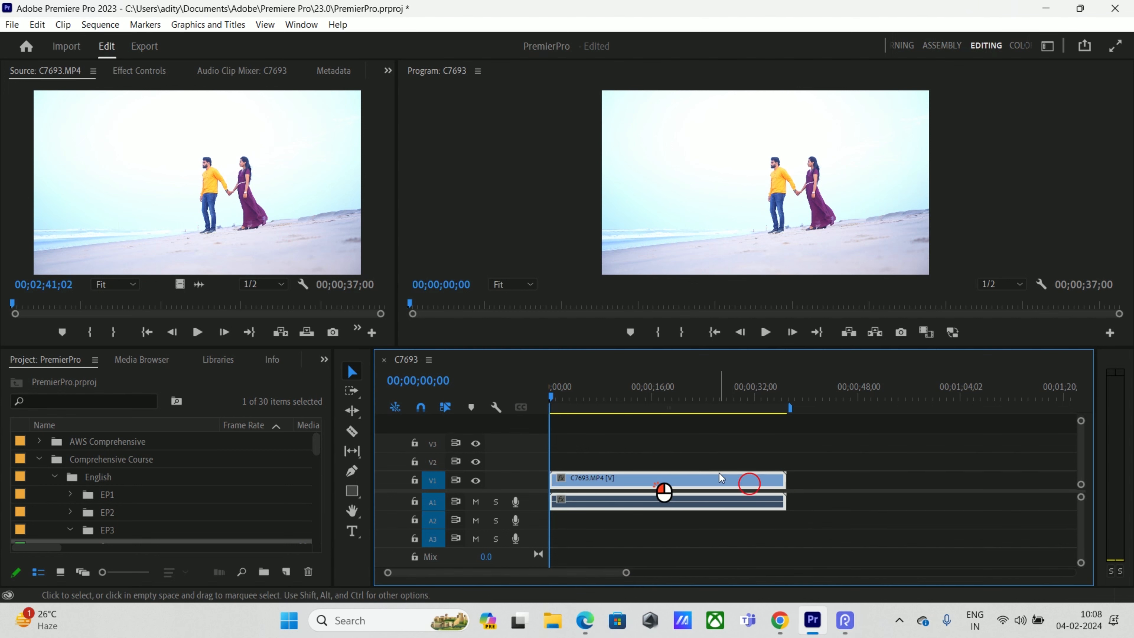
{"action": "scroll", "coordinate": [185, 498], "scroll_direction": "down", "scroll_amount": 1}
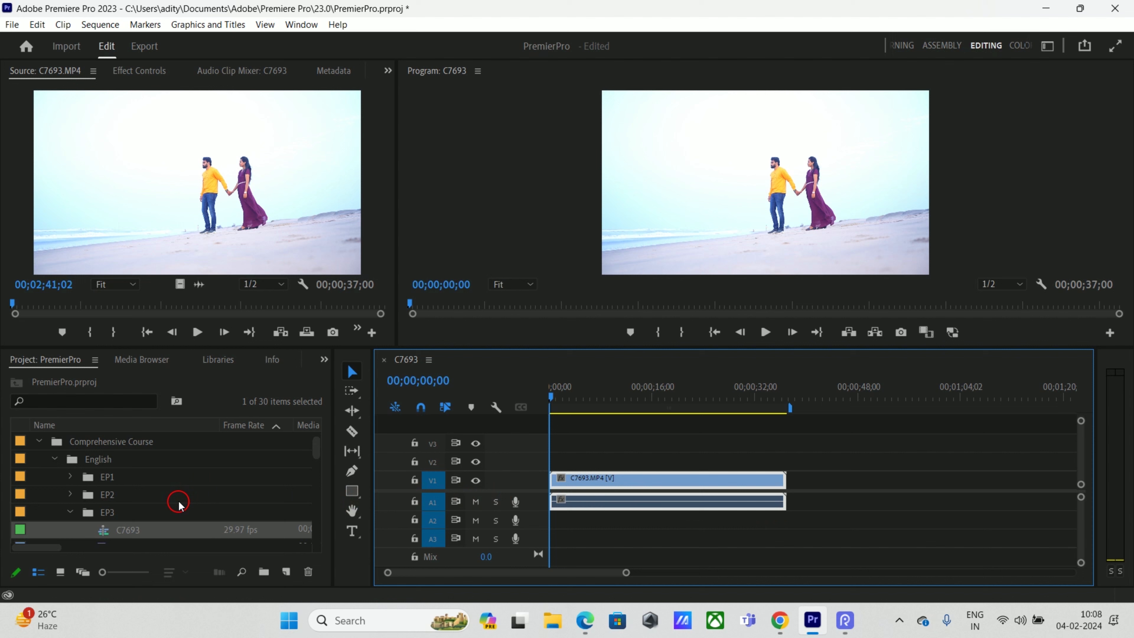
{"action": "scroll", "coordinate": [178, 505], "scroll_direction": "down", "scroll_amount": 1}
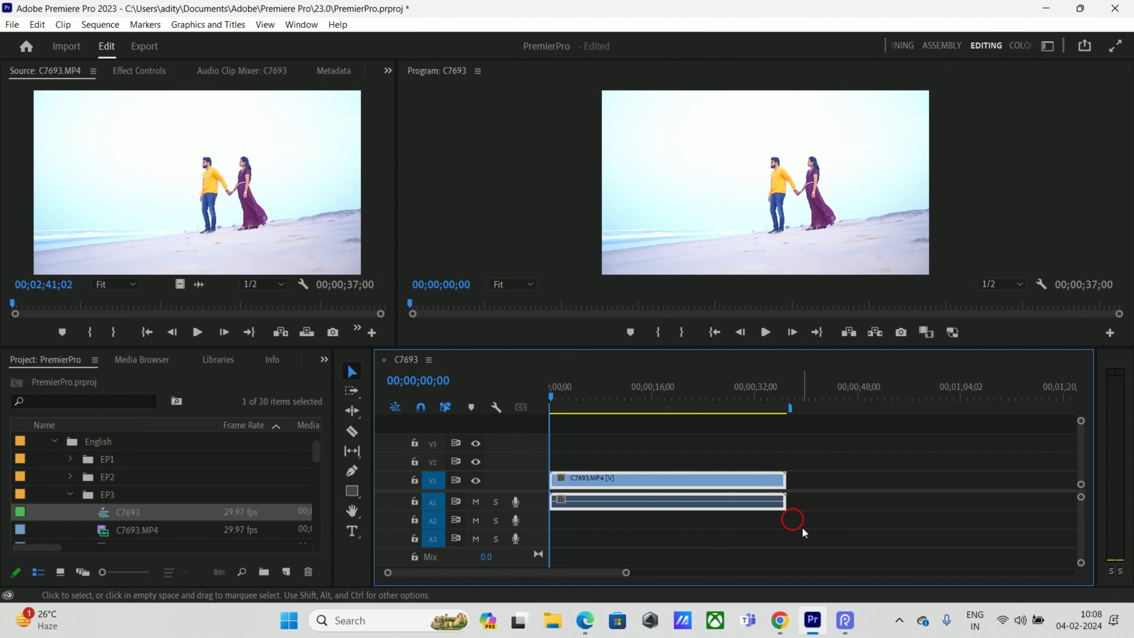
{"action": "scroll", "coordinate": [656, 475], "scroll_direction": "down", "scroll_amount": 1}
{"action": "scroll", "coordinate": [246, 506], "scroll_direction": "down", "scroll_amount": 6}
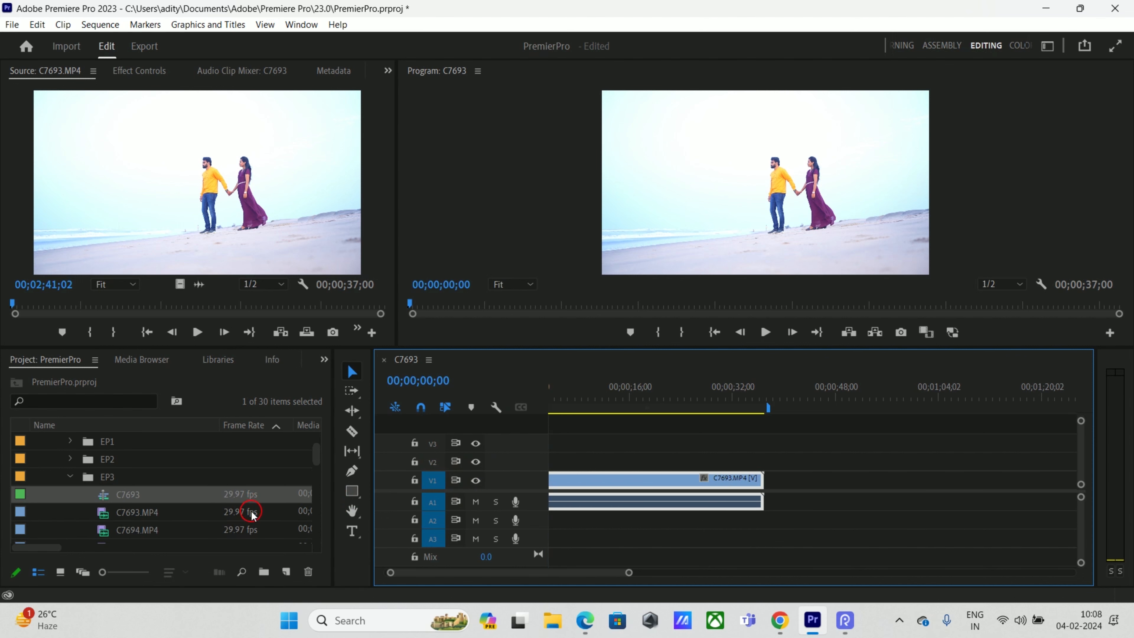
{"action": "left_click", "coordinate": [163, 512]}
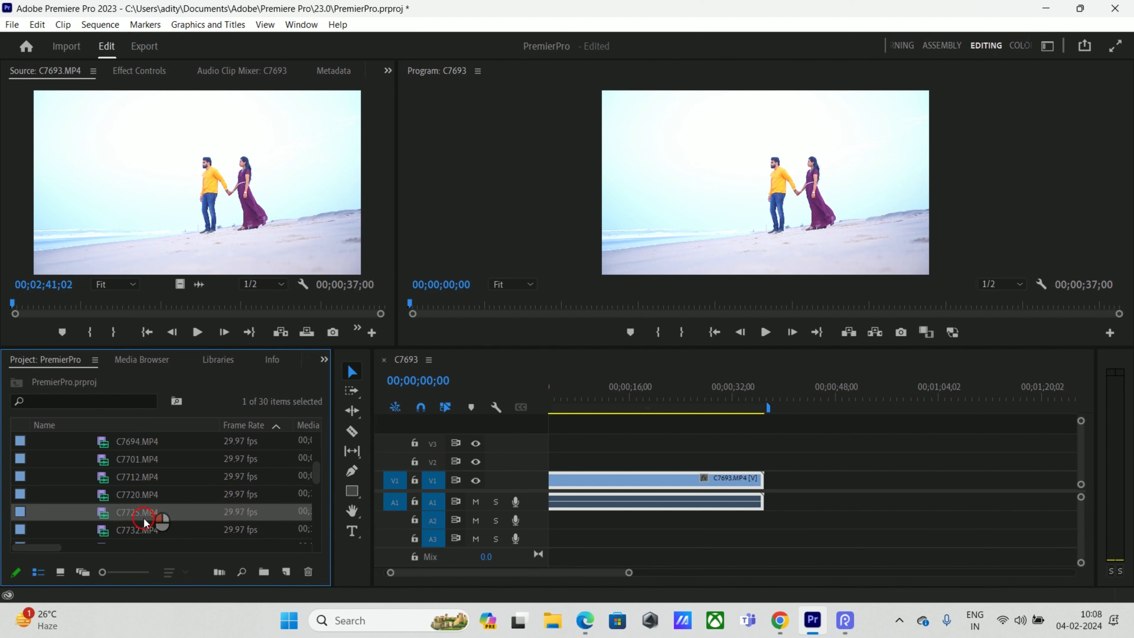
{"action": "left_click_drag", "start_coordinate": [135, 515], "coordinate": [776, 484]}
{"action": "left_click_drag", "start_coordinate": [688, 404], "coordinate": [731, 429]}
- Close the gap by moving C7725.MP4 against the end of C7693.MP4, selecting each clip in turn
{"action": "left_click", "coordinate": [842, 480]}
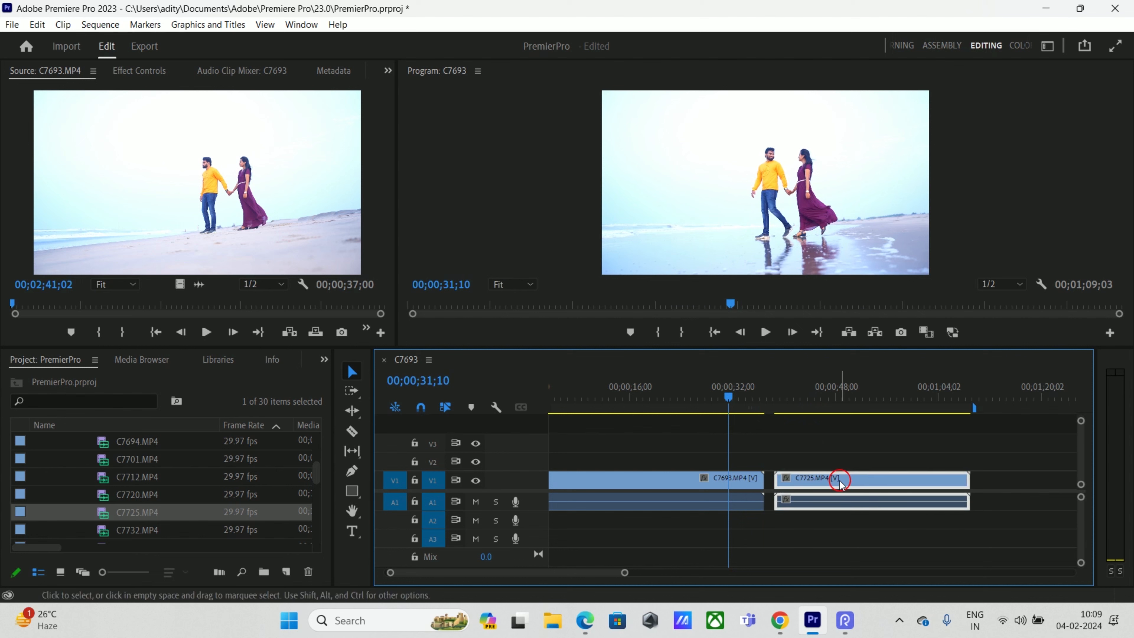
{"action": "mouse_move", "coordinate": [842, 481]}
{"action": "left_mouse_down"}
{"action": "mouse_move", "coordinate": [827, 487]}
{"action": "mouse_move", "coordinate": [847, 489]}
{"action": "left_mouse_up"}
{"action": "left_click", "coordinate": [705, 507]}
{"action": "left_click", "coordinate": [821, 504]}
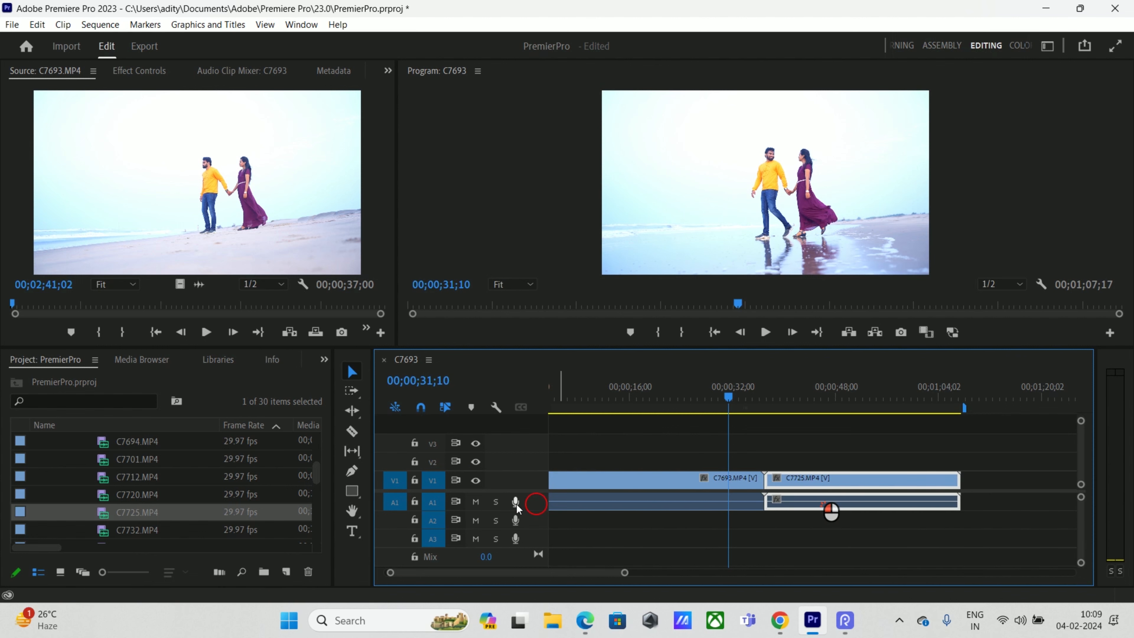
{"action": "left_click", "coordinate": [614, 508]}
{"action": "left_click", "coordinate": [810, 510]}
{"action": "left_click", "coordinate": [600, 506]}
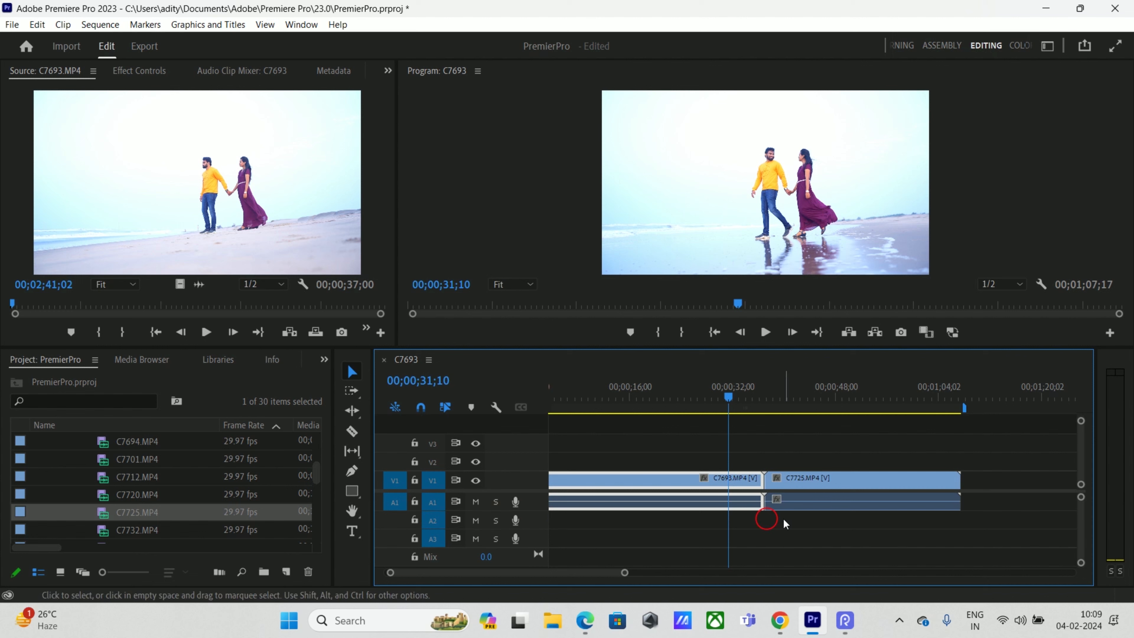
- Move C7725.MP4 to V3 and its audio to A3, overlapping C7693.MP4 from about 9 seconds into the sequence
{"action": "left_click", "coordinate": [824, 502]}
{"action": "left_click_drag", "start_coordinate": [823, 502], "coordinate": [848, 449]}
{"action": "left_click_drag", "start_coordinate": [853, 499], "coordinate": [837, 538]}
{"action": "left_click_drag", "start_coordinate": [851, 446], "coordinate": [635, 446]}
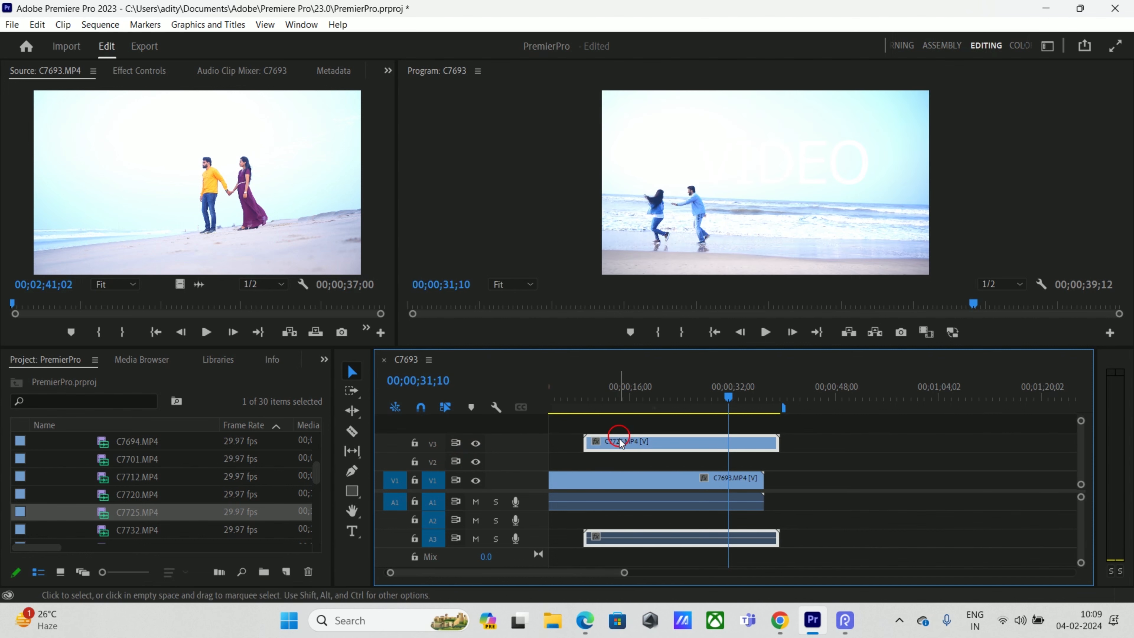
- Scrub across the start of C7725.MP4 on V3 to examine how the upper track covers C7693.MP4
{"action": "left_click", "coordinate": [584, 491]}
{"action": "left_click_drag", "start_coordinate": [572, 392], "coordinate": [610, 464]}
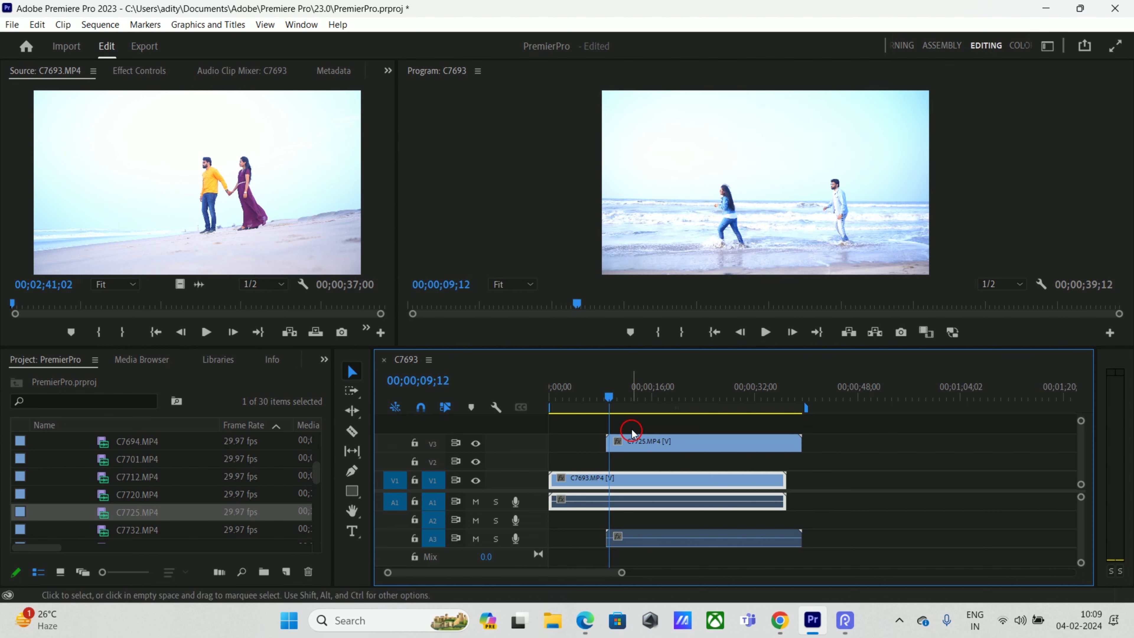
{"action": "left_click_drag", "start_coordinate": [609, 415], "coordinate": [602, 449]}
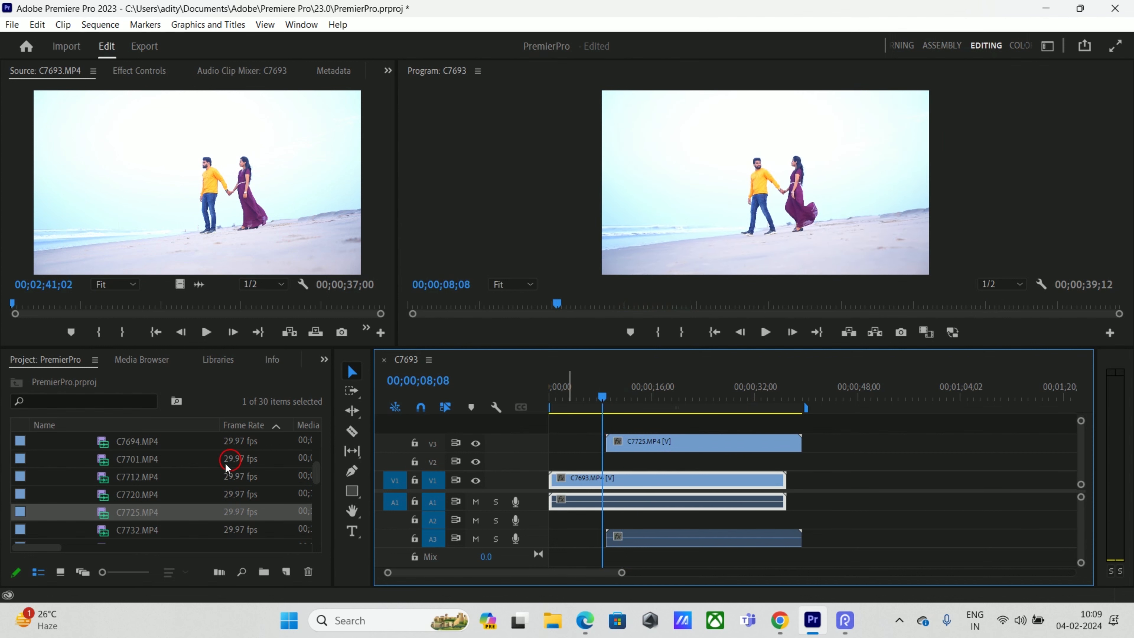
- Add C7744.MP4 from the EP3 bin to V1, starting where the C7725.MP4 clip on V3 ends
{"action": "left_click", "coordinate": [197, 496]}
{"action": "scroll", "coordinate": [202, 500], "scroll_direction": "down", "scroll_amount": 2}
{"action": "left_click_drag", "start_coordinate": [148, 509], "coordinate": [806, 495]}
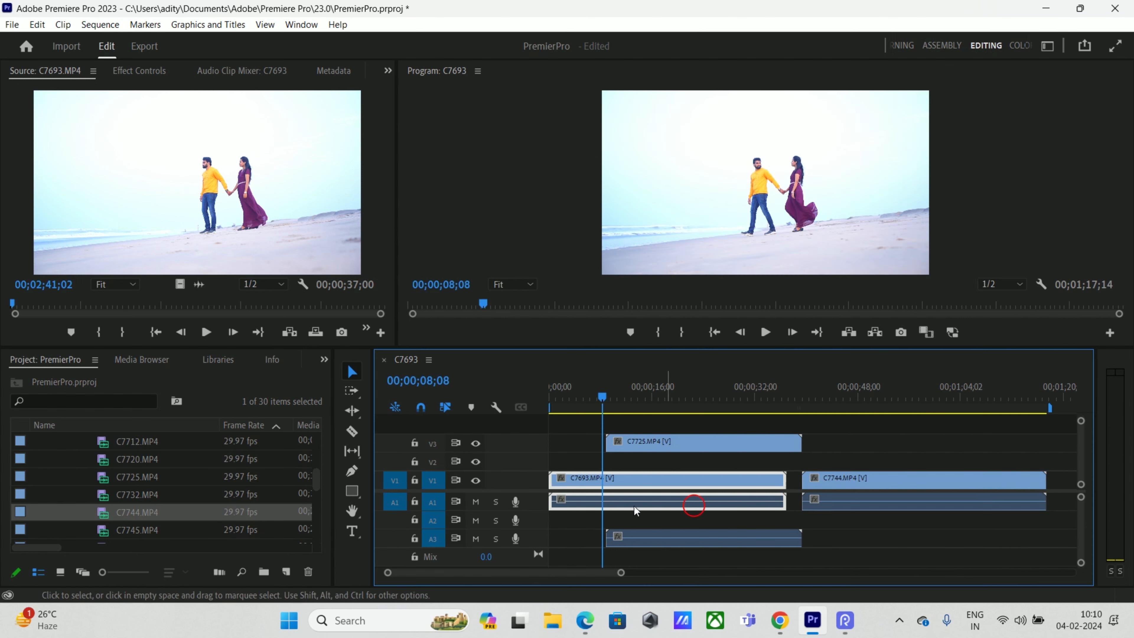
- Place another C7725.MP4 on V2 above C7744.MP4 with their ends aligned, and scrub back over the overlapping clips
{"action": "left_click", "coordinate": [129, 534]}
{"action": "left_click_drag", "start_coordinate": [132, 474], "coordinate": [865, 462]}
{"action": "left_click_drag", "start_coordinate": [865, 460], "coordinate": [852, 461]}
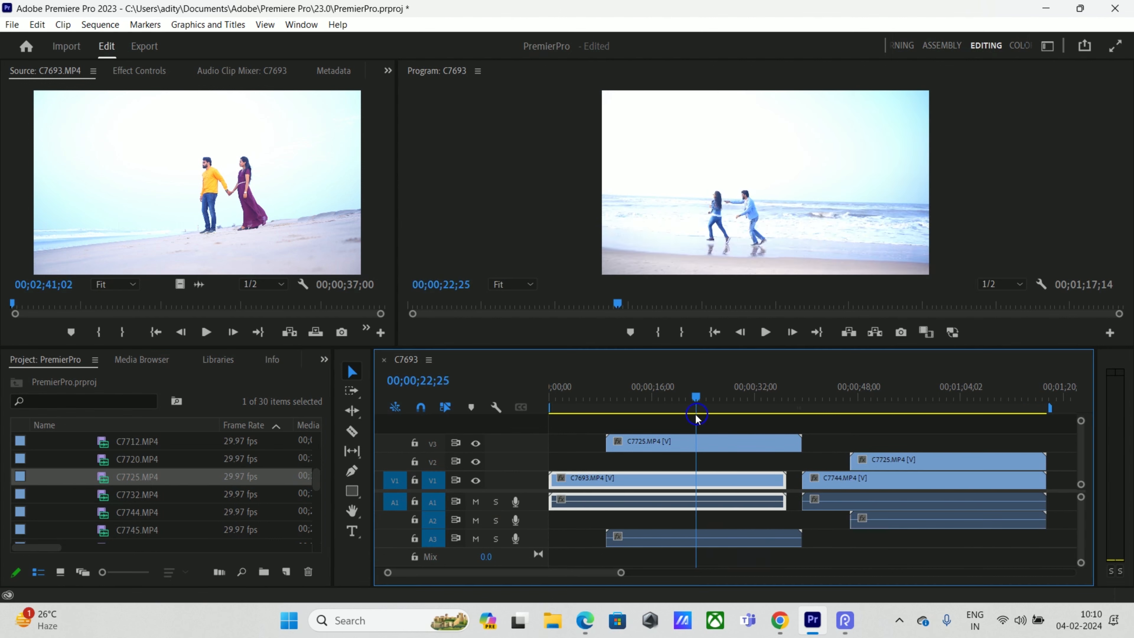
{"action": "left_click_drag", "start_coordinate": [697, 414], "coordinate": [577, 412]}
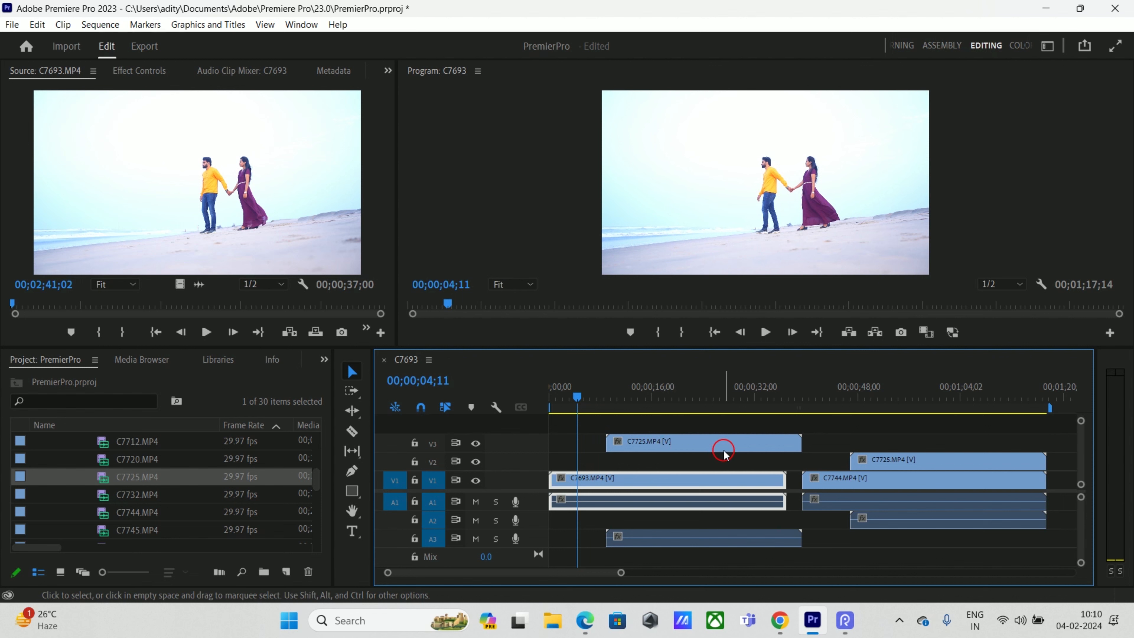
{"action": "left_click", "coordinate": [907, 526]}
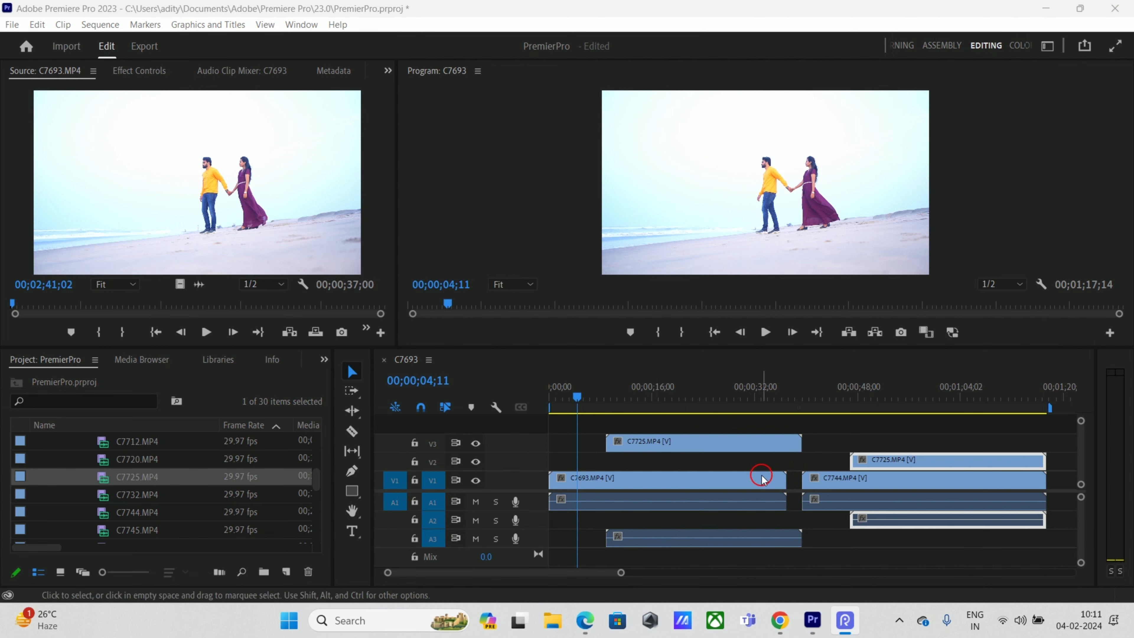
- Browse the remaining clips in the EP3 bin, selecting C7720.MP4 and C7712.MP4, to examine their media details
{"action": "left_click_drag", "start_coordinate": [551, 572], "coordinate": [594, 574]}
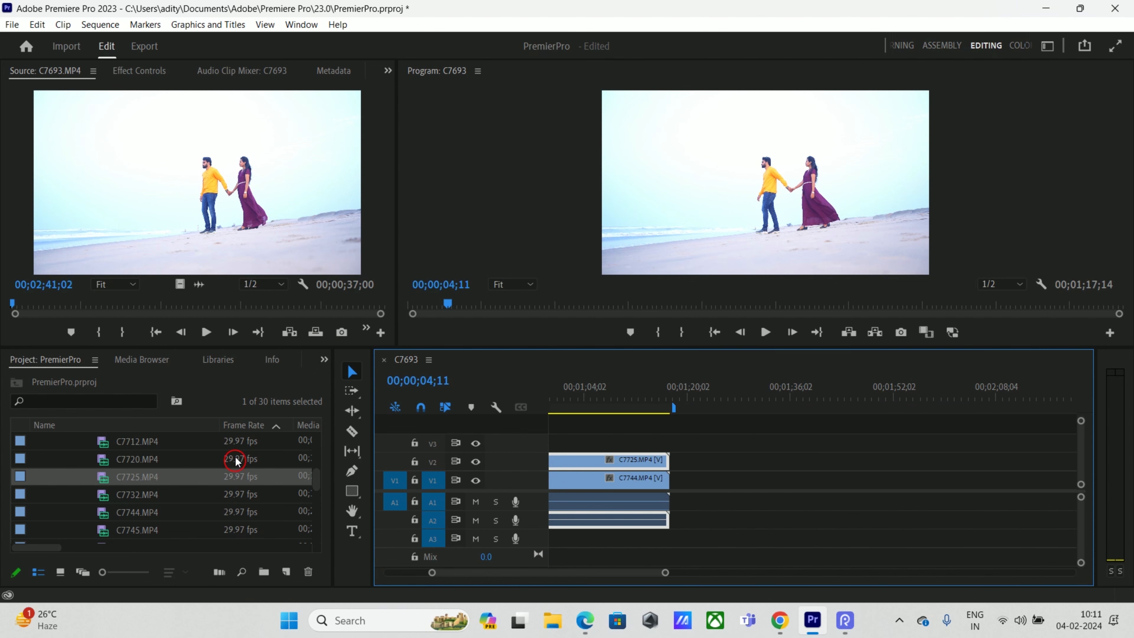
{"action": "left_click", "coordinate": [159, 463]}
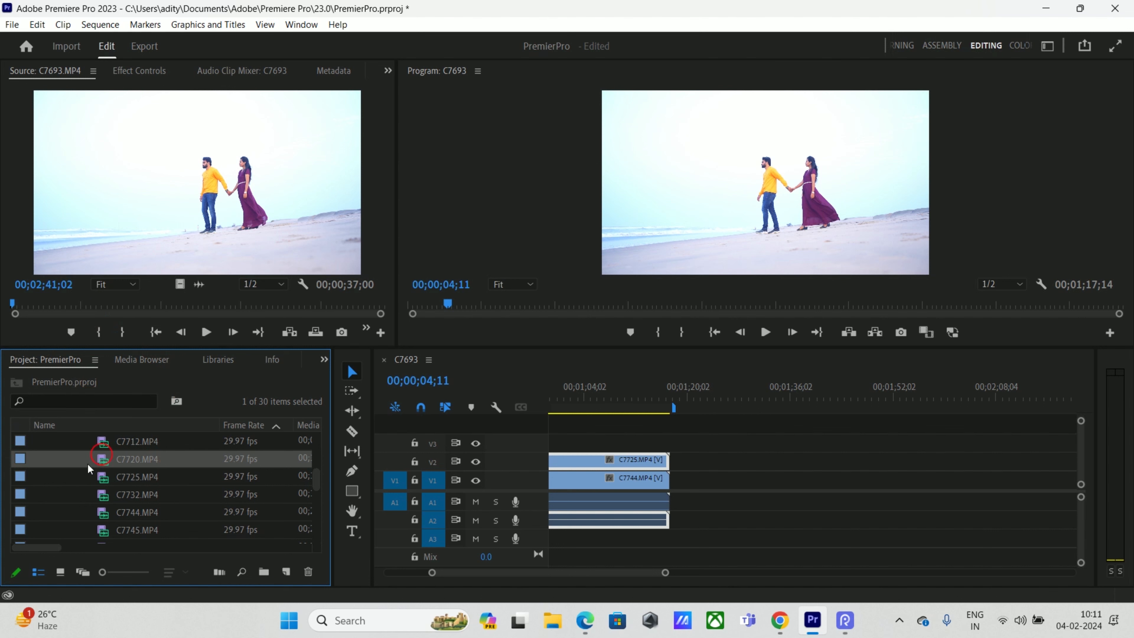
{"action": "left_click", "coordinate": [145, 450]}
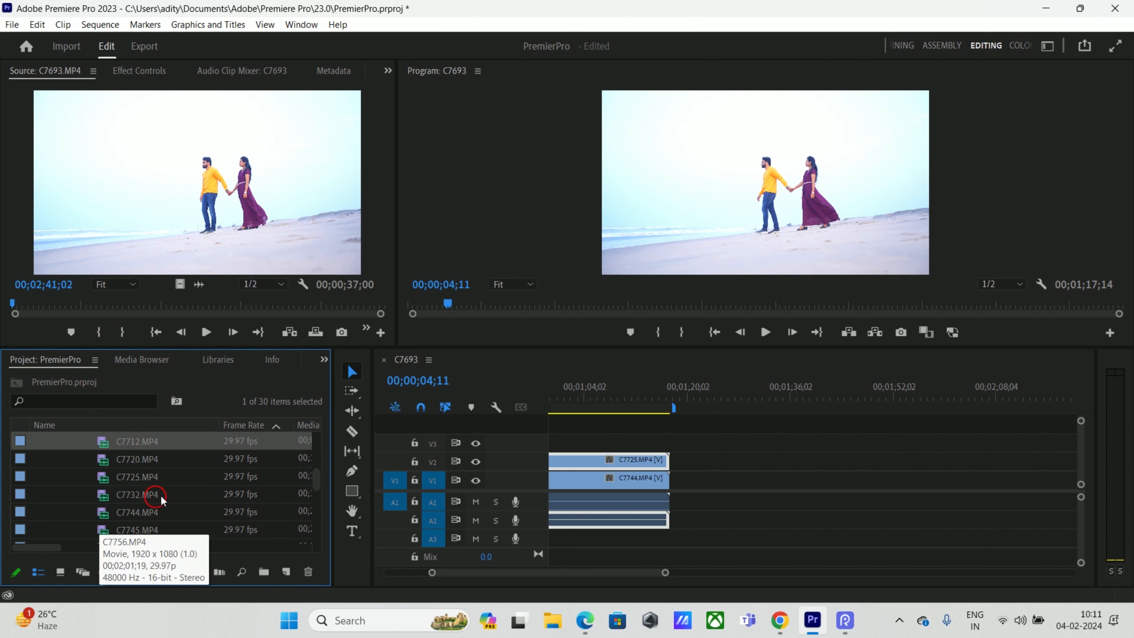
{"action": "mouse_move", "coordinate": [190, 465]}
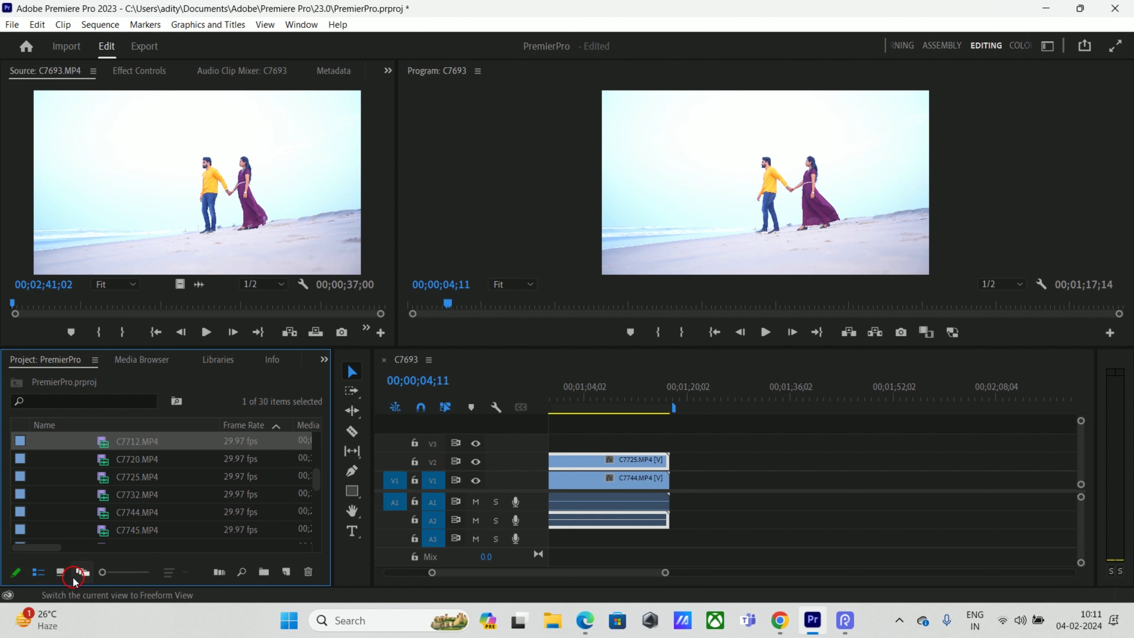
- Show the project items as thumbnails and open the EP3 bin inside Comprehensive Course and English
{"action": "left_click", "coordinate": [60, 572]}
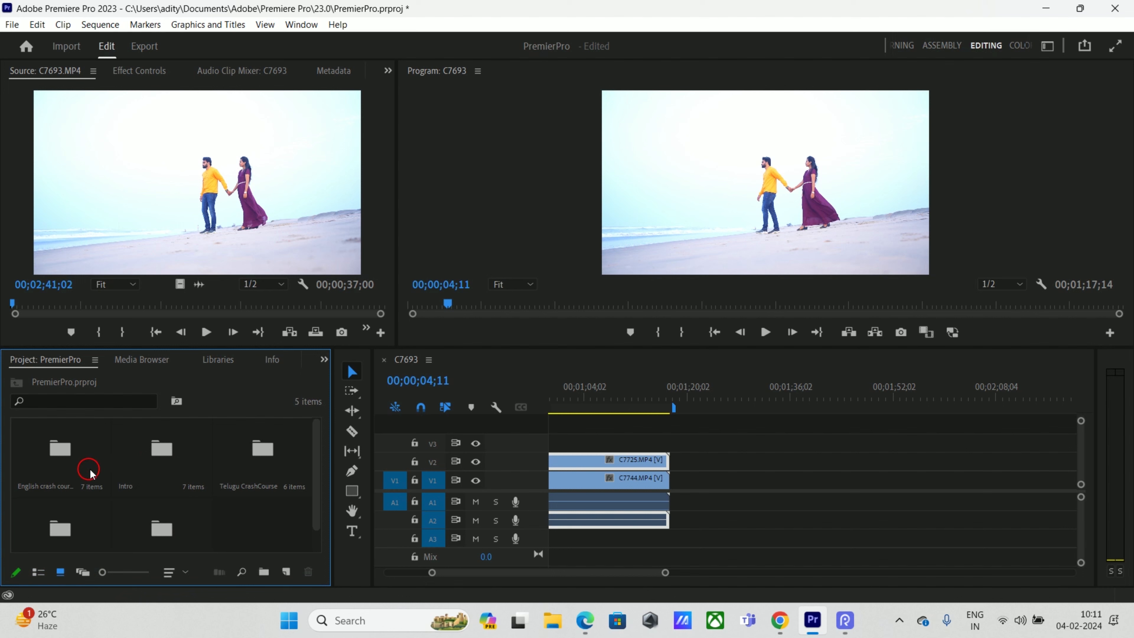
{"action": "scroll", "coordinate": [90, 473], "scroll_direction": "down", "scroll_amount": 1}
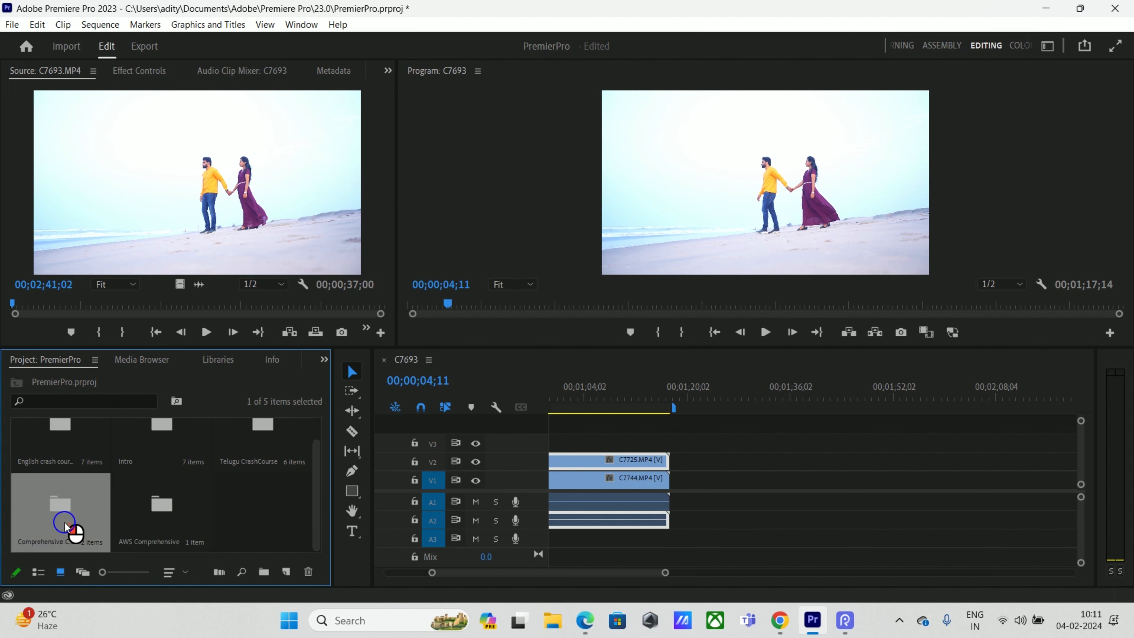
{"action": "double_click", "coordinate": [74, 530]}
{"action": "double_click", "coordinate": [227, 485]}
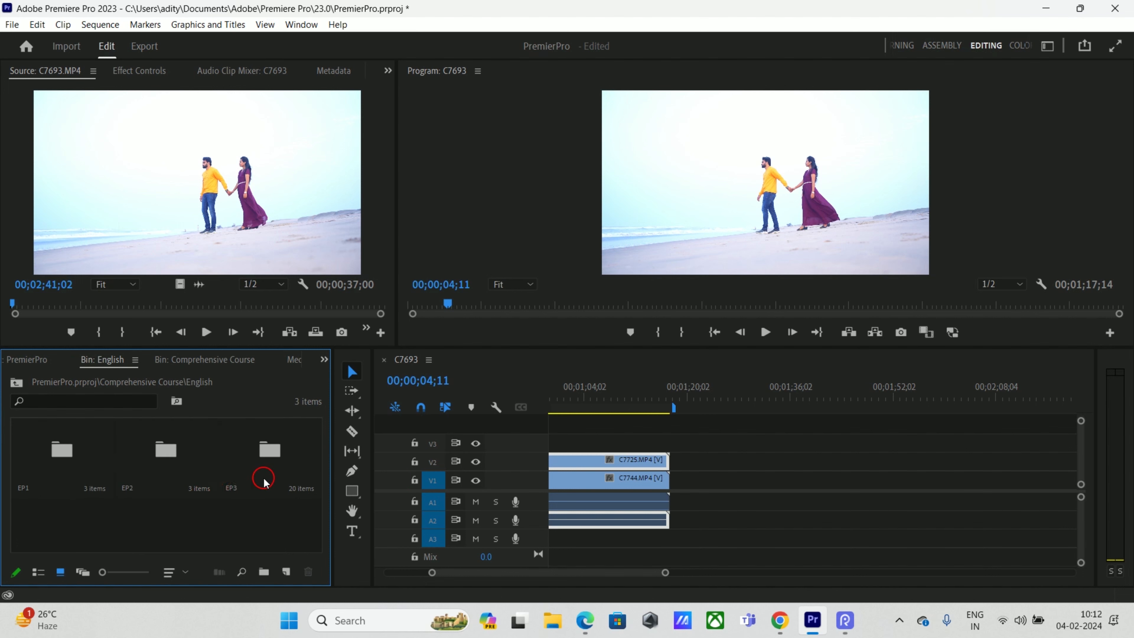
{"action": "double_click", "coordinate": [264, 480]}
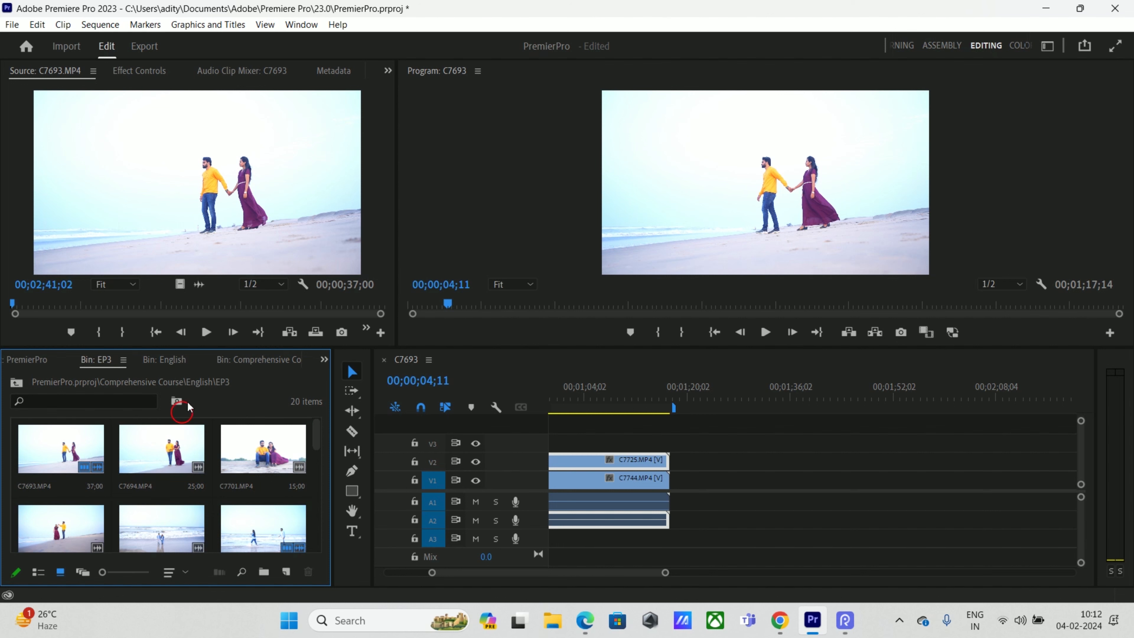
- Enlarge the EP3 bin panel in height and width to make its clip thumbnails larger
{"action": "left_click_drag", "start_coordinate": [221, 348], "coordinate": [228, 326]}
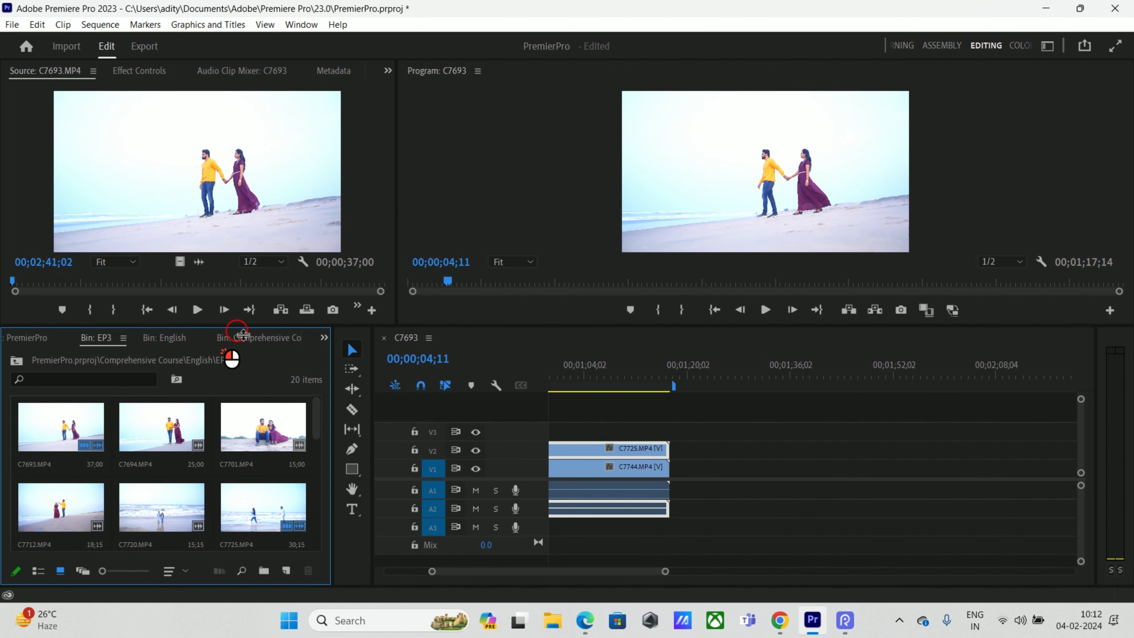
{"action": "left_click_drag", "start_coordinate": [336, 376], "coordinate": [426, 376]}
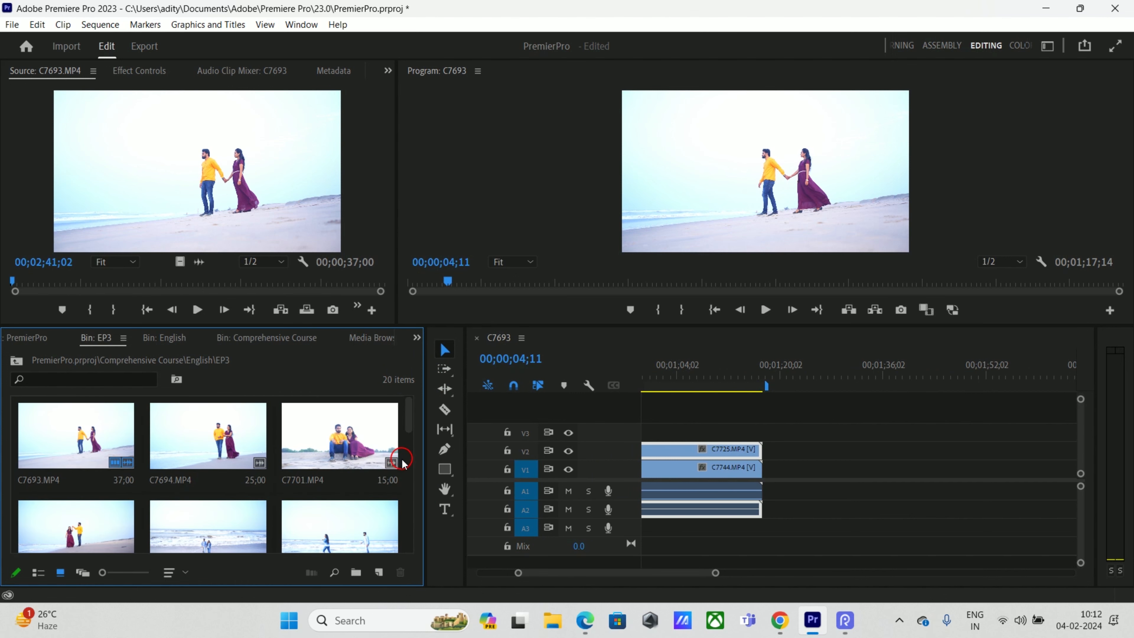
- Add C7693.MP4, C7694.MP4 and C7701.MP4 together from the EP3 bin to V1, directly after C7744.MP4
{"action": "left_click", "coordinate": [77, 433]}
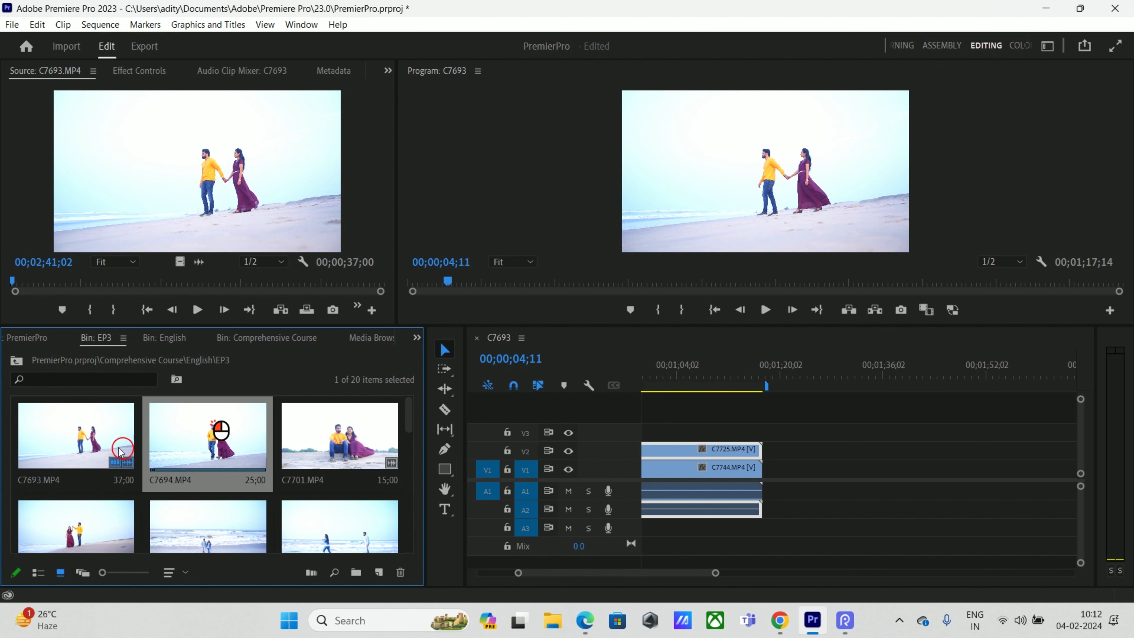
{"action": "left_click", "coordinate": [104, 443]}
{"action": "left_click", "coordinate": [191, 447], "text": "ctrl"}
{"action": "left_click", "coordinate": [313, 440], "text": "ctrl"}
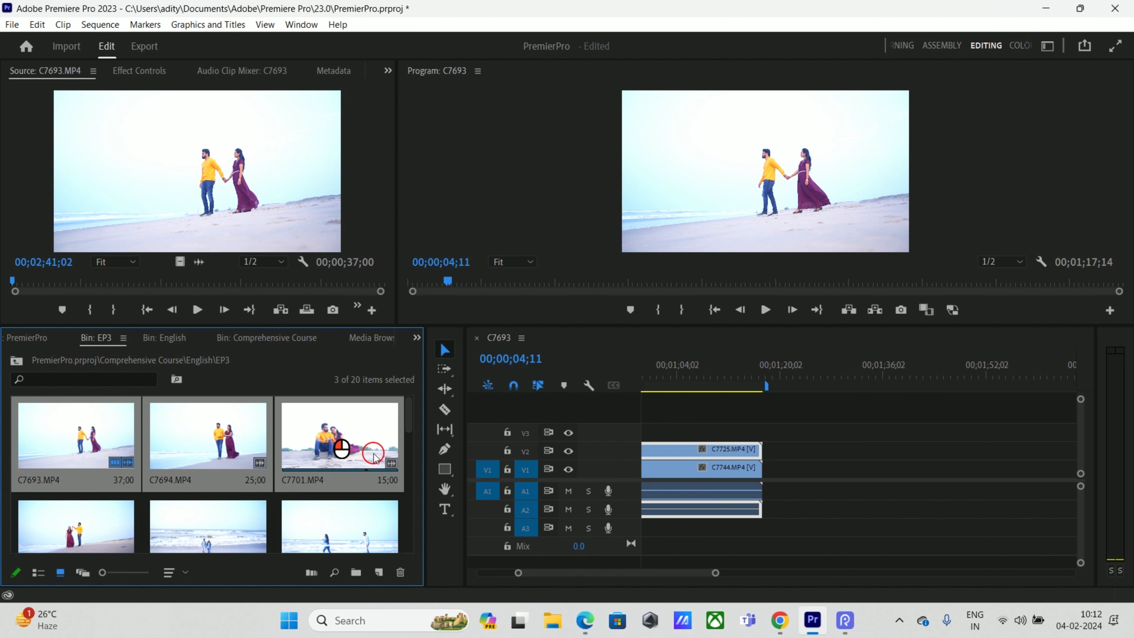
{"action": "left_click_drag", "start_coordinate": [95, 441], "coordinate": [775, 472]}
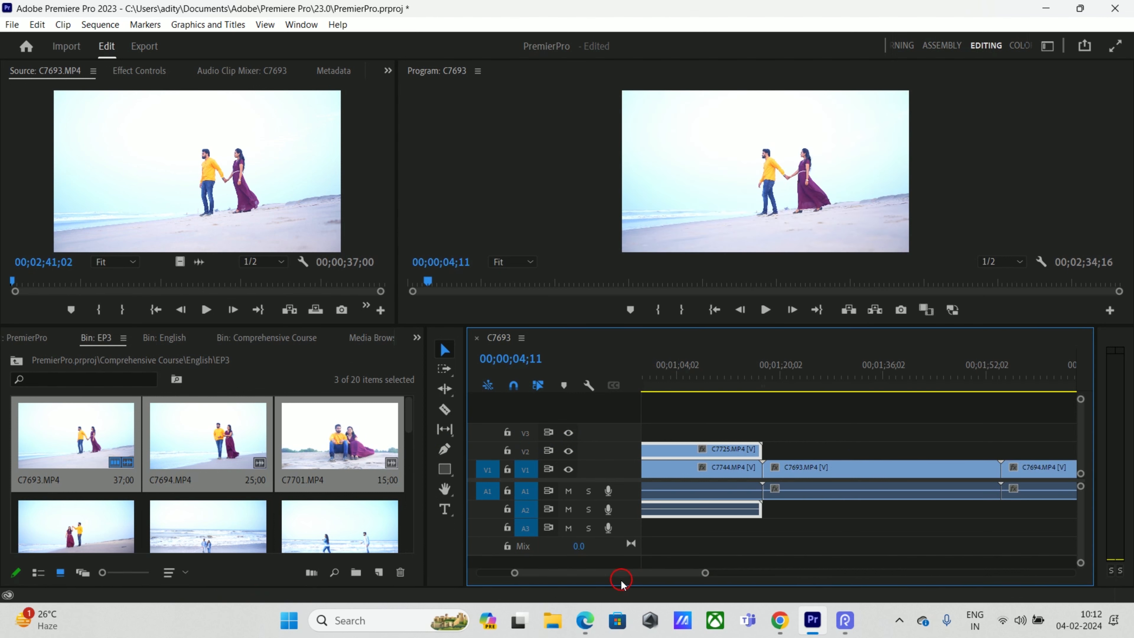
- Scrub the sequence across the three added clips up to 00;02;27;11 in C7701.MP4 to review them
{"action": "left_click_drag", "start_coordinate": [615, 573], "coordinate": [623, 574]}
{"action": "left_click_drag", "start_coordinate": [731, 366], "coordinate": [1052, 397]}
{"action": "left_click_drag", "start_coordinate": [684, 574], "coordinate": [697, 573]}
{"action": "left_click_drag", "start_coordinate": [831, 379], "coordinate": [881, 395]}
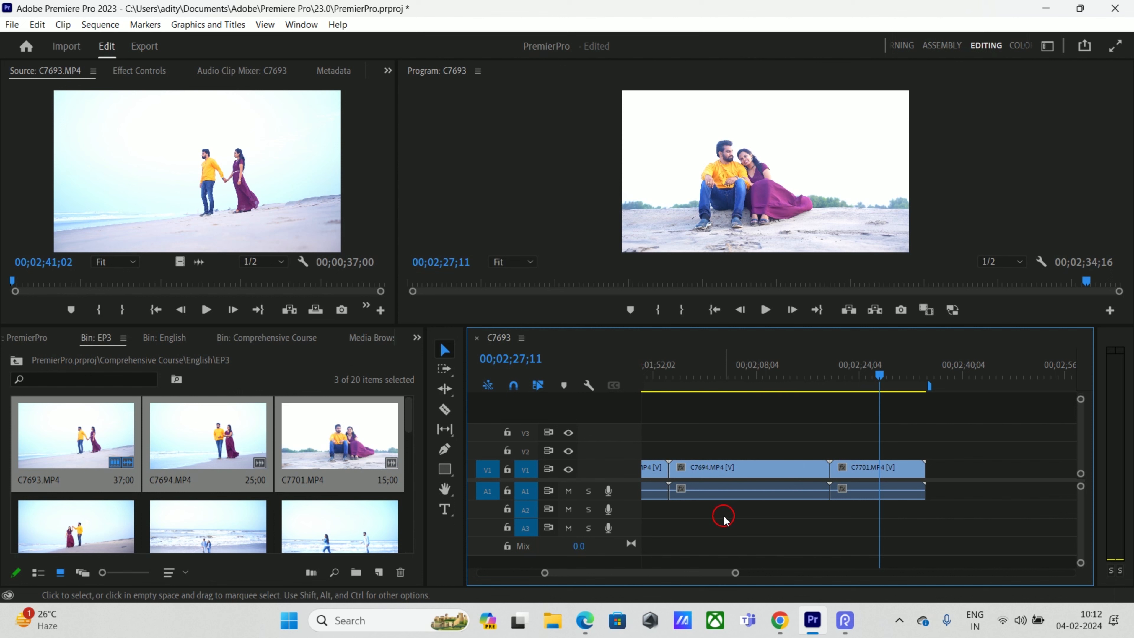
{"action": "left_click", "coordinate": [600, 611]}
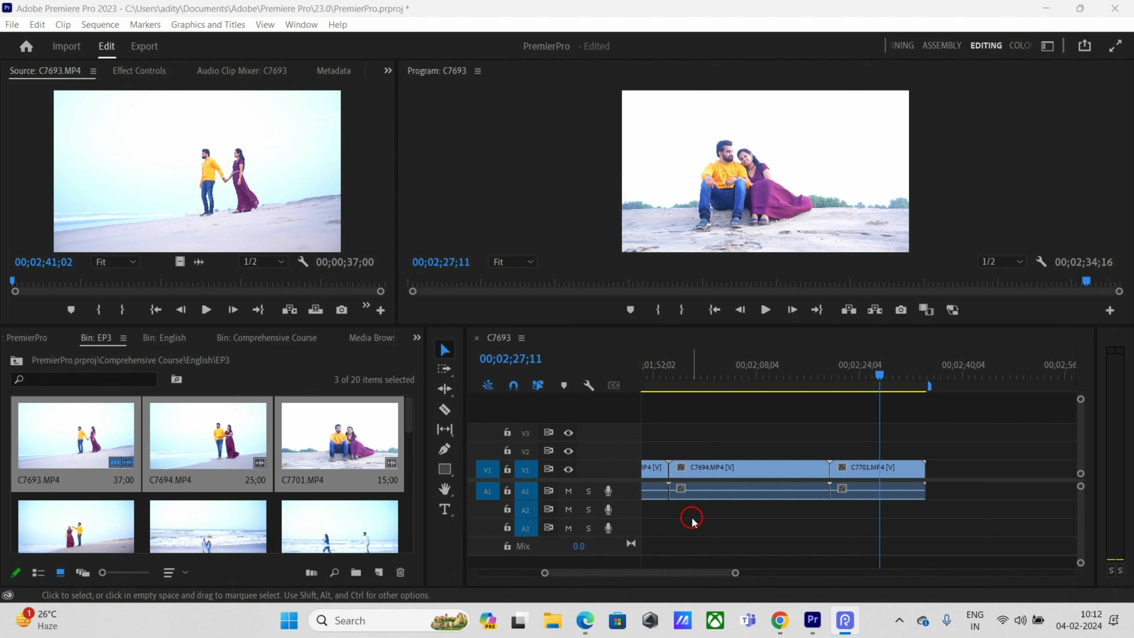
{"action": "left_click", "coordinate": [316, 448]}
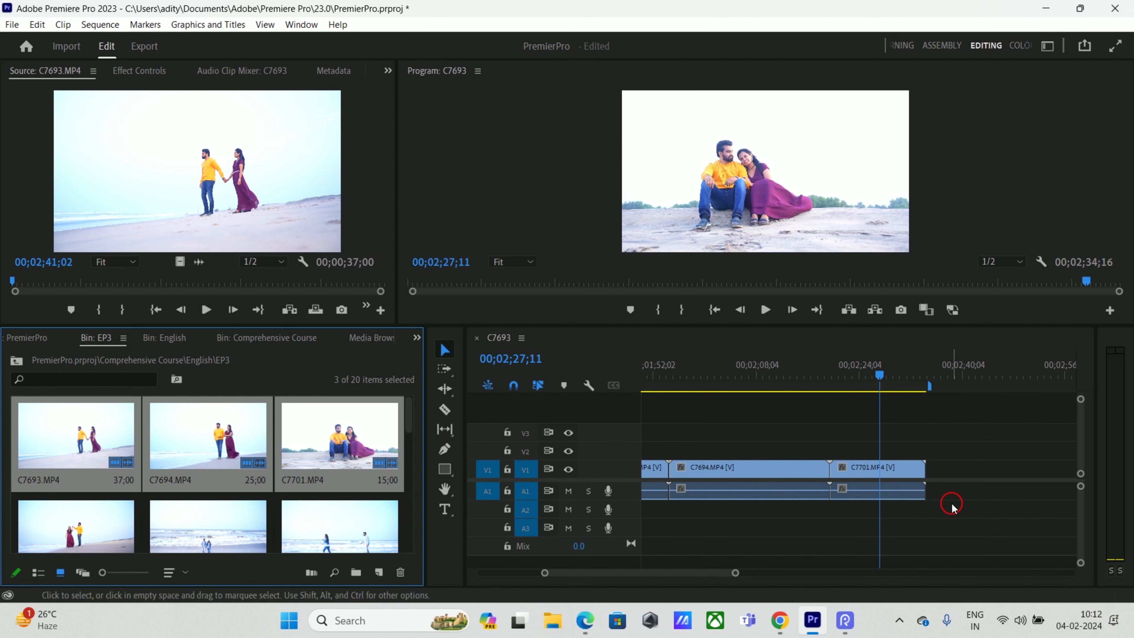
{"action": "scroll", "coordinate": [408, 524], "scroll_direction": "down", "scroll_amount": 5}
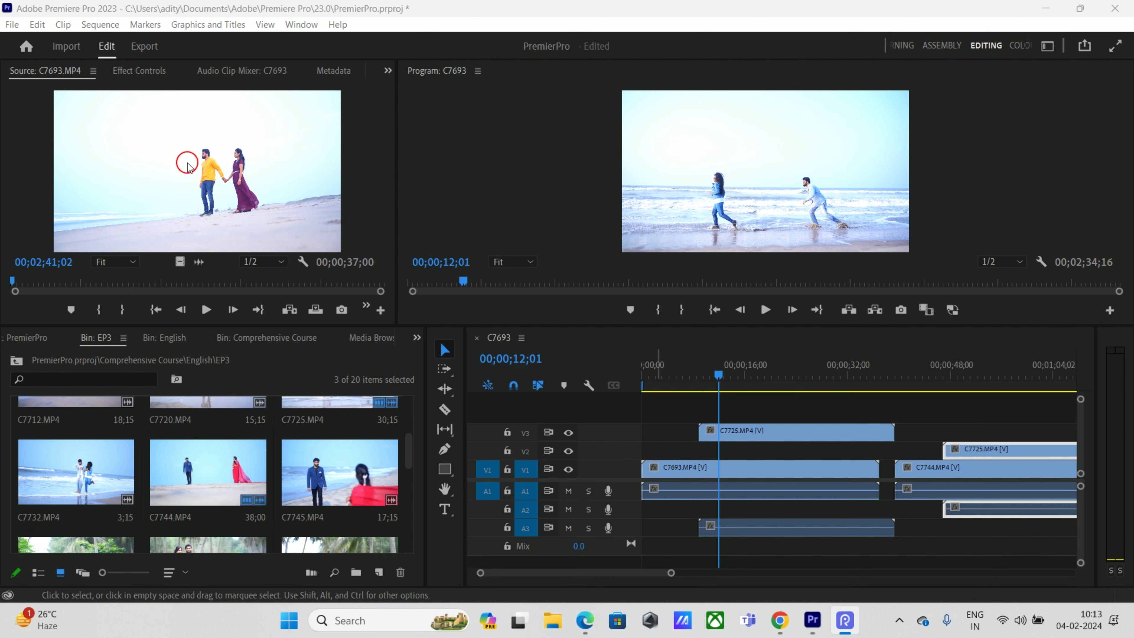
- Widen the source monitor showing C7693.MP4 and make it slightly taller
{"action": "left_click", "coordinate": [58, 121]}
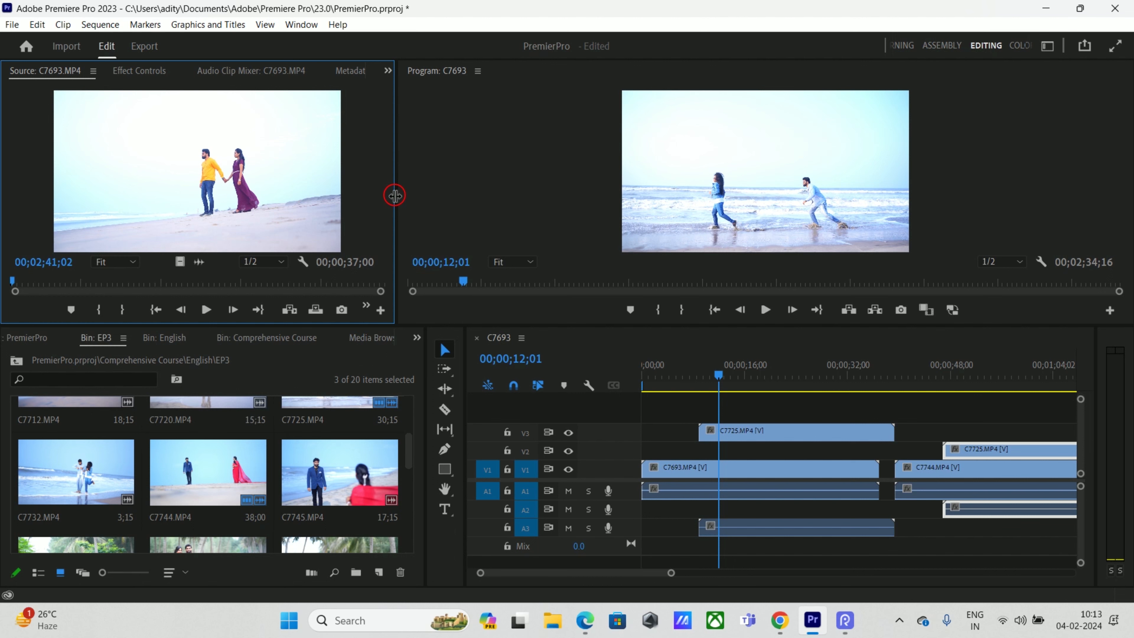
{"action": "left_click_drag", "start_coordinate": [395, 196], "coordinate": [651, 207]}
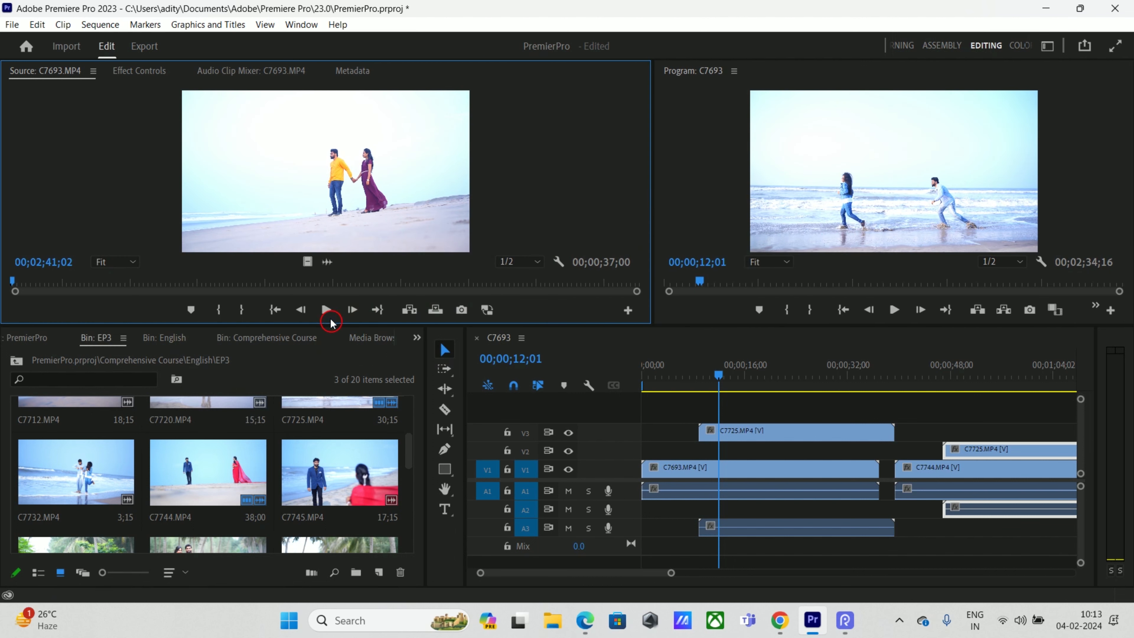
{"action": "left_click_drag", "start_coordinate": [298, 328], "coordinate": [303, 340]}
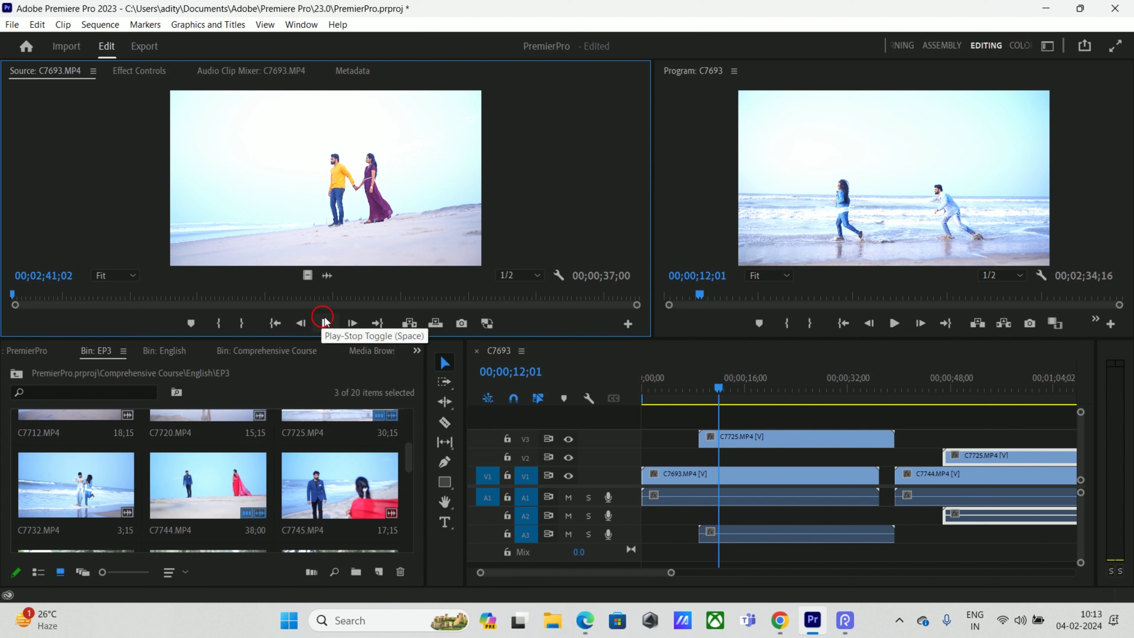
- Step C7693.MP4 forward frame by frame in the source monitor, and jump between its In and Out points
{"action": "left_click", "coordinate": [353, 323]}
{"action": "left_click", "coordinate": [353, 323]}
{"action": "left_click", "coordinate": [351, 324]}
{"action": "left_click", "coordinate": [351, 324]}
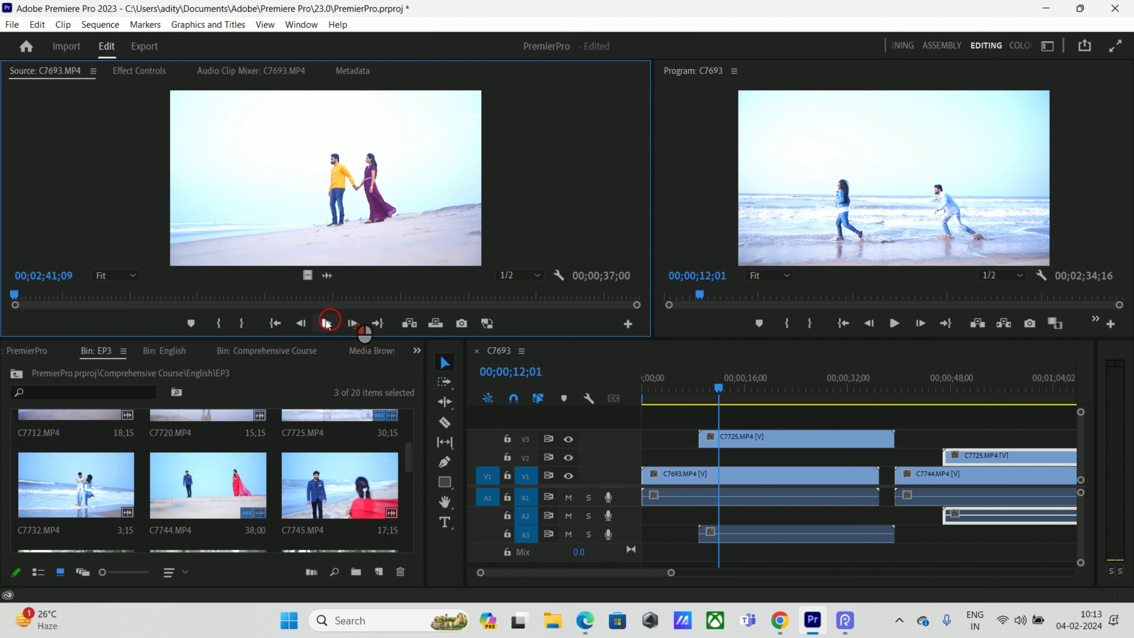
{"action": "left_click", "coordinate": [274, 323]}
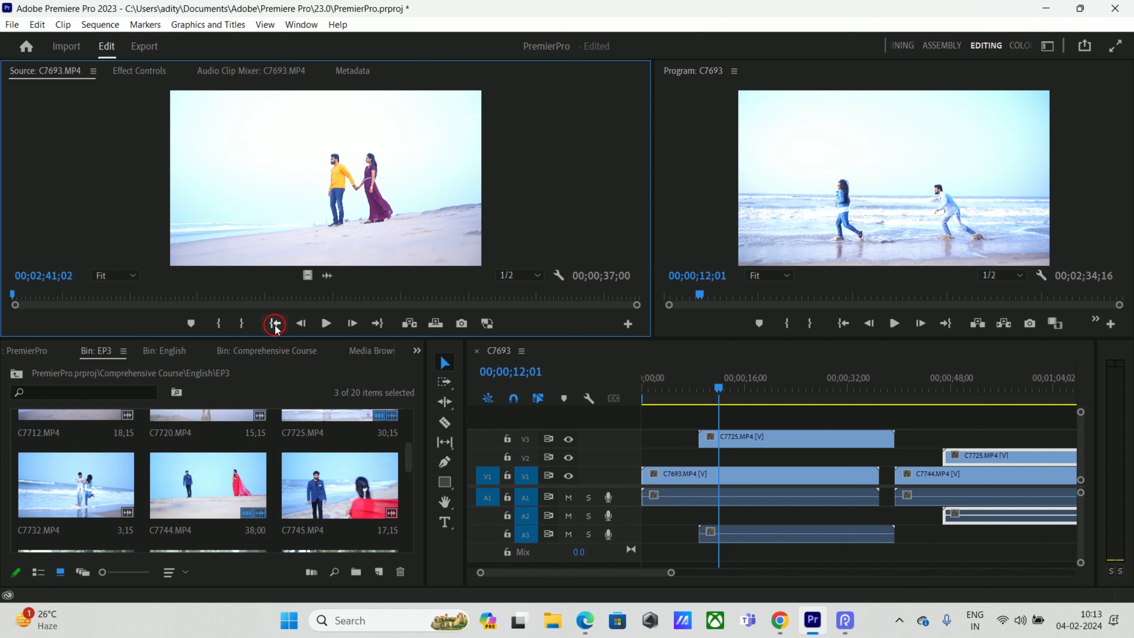
{"action": "left_click", "coordinate": [350, 323]}
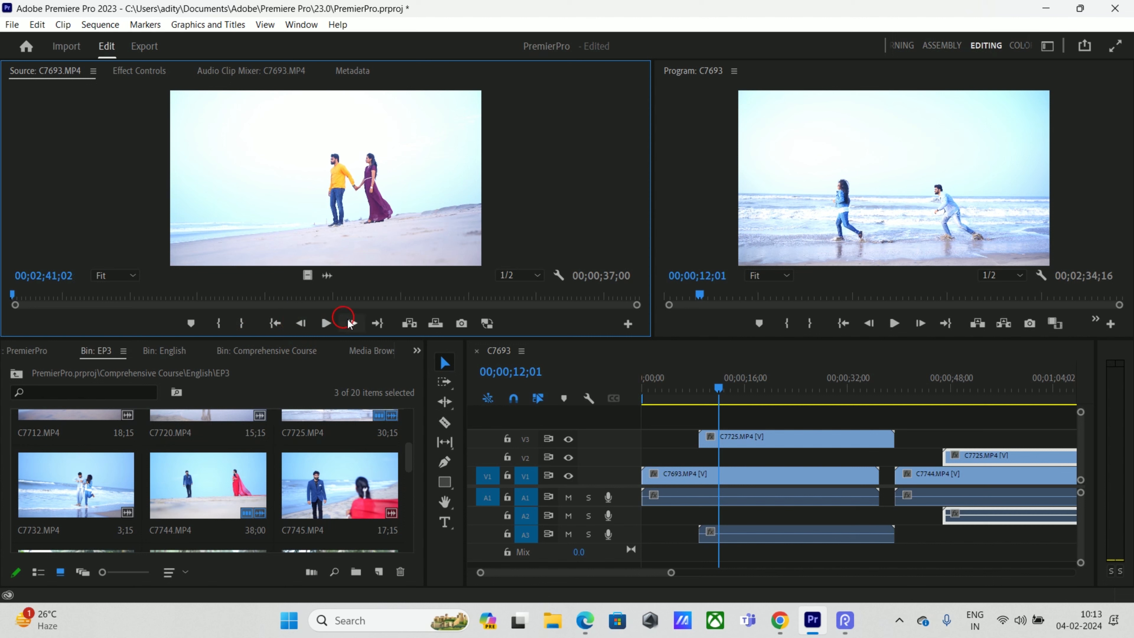
{"action": "left_click", "coordinate": [376, 325]}
{"action": "left_click", "coordinate": [275, 323]}
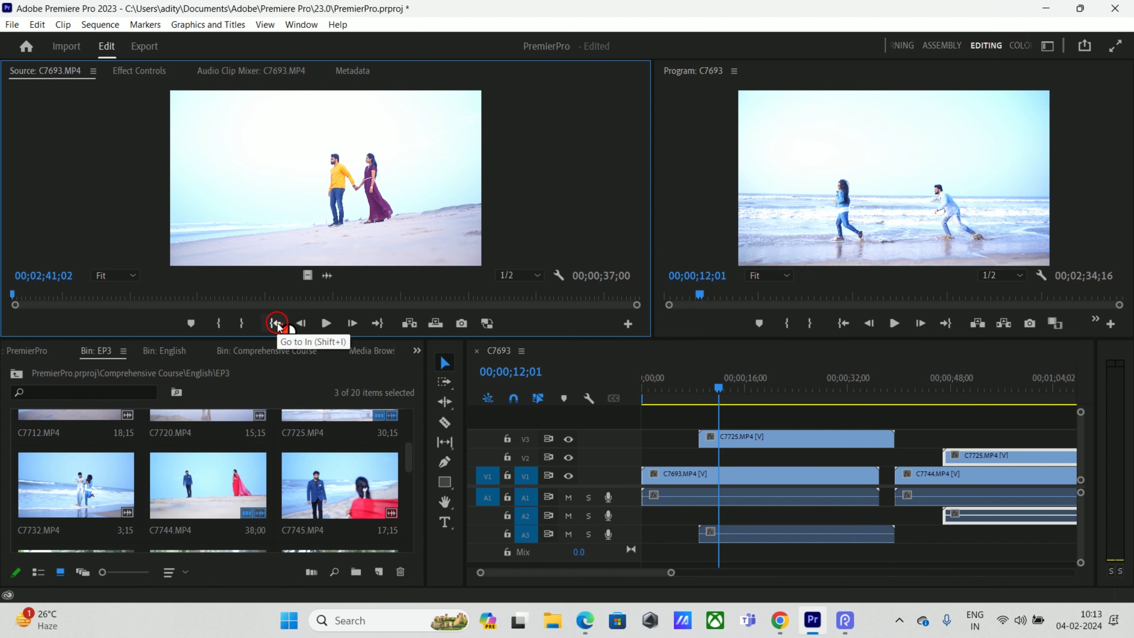
{"action": "left_click", "coordinate": [382, 324]}
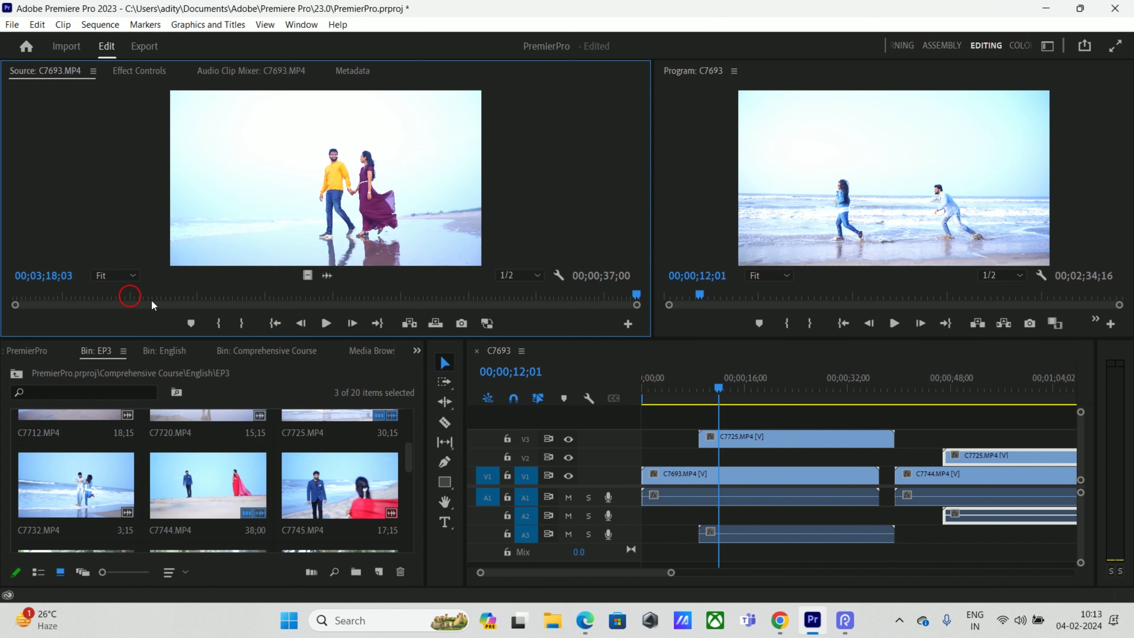
- Scrub C7693.MP4 from start to end in the source monitor and examine its marking and navigation controls
{"action": "left_click_drag", "start_coordinate": [21, 298], "coordinate": [6, 298]}
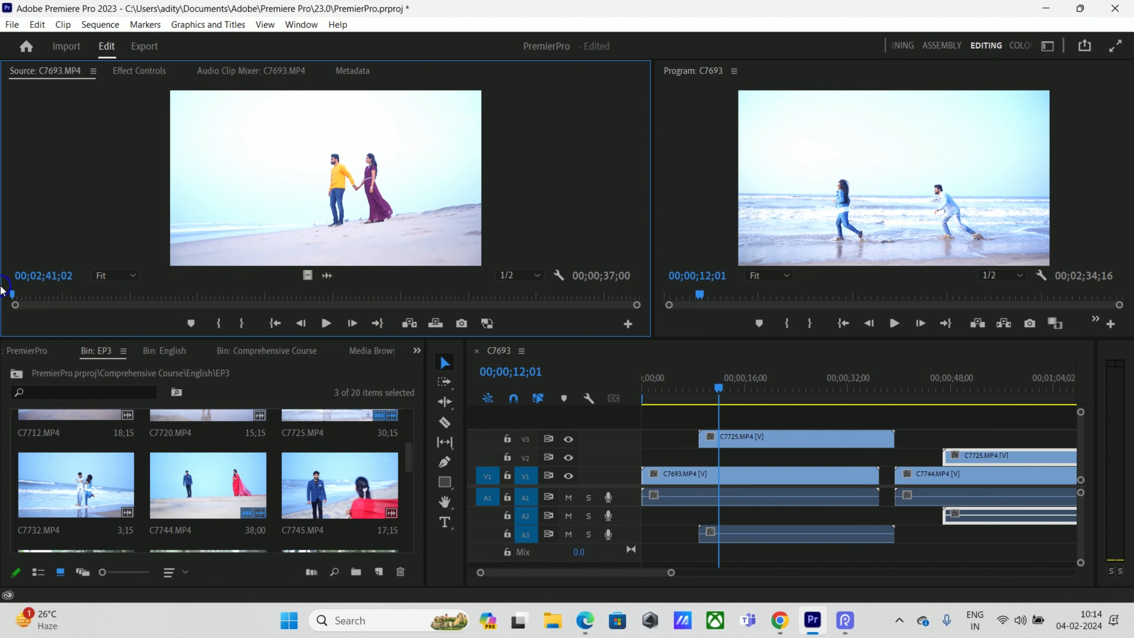
{"action": "left_click_drag", "start_coordinate": [11, 298], "coordinate": [635, 296]}
{"action": "left_click", "coordinate": [191, 324]}
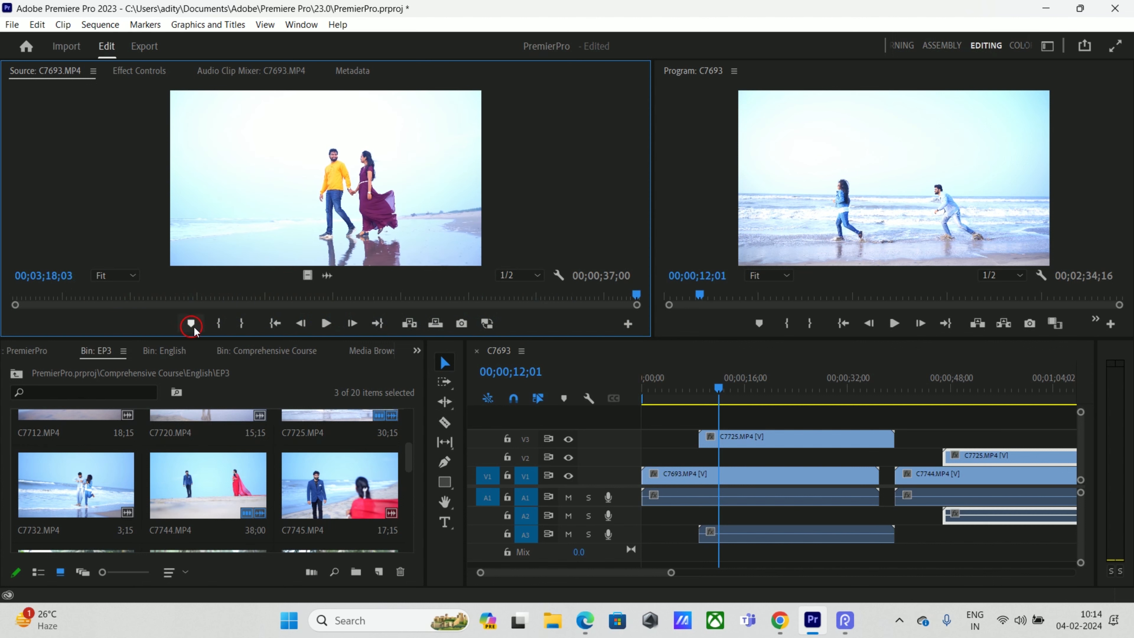
{"action": "left_click", "coordinate": [275, 324]}
{"action": "left_click", "coordinate": [377, 324]}
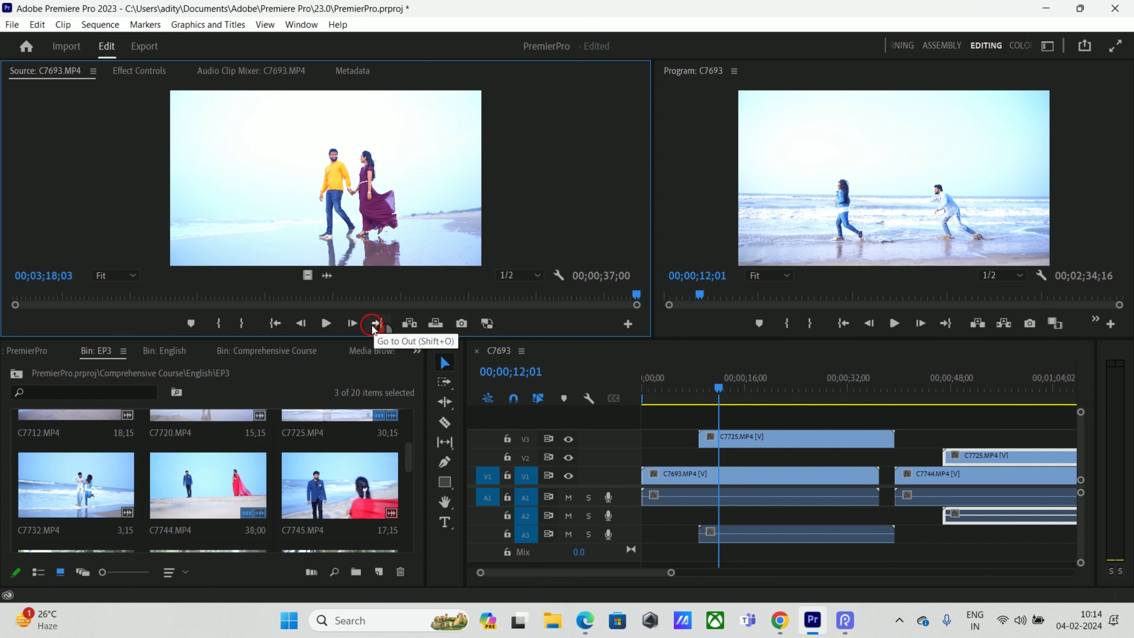
{"action": "left_click", "coordinate": [225, 324]}
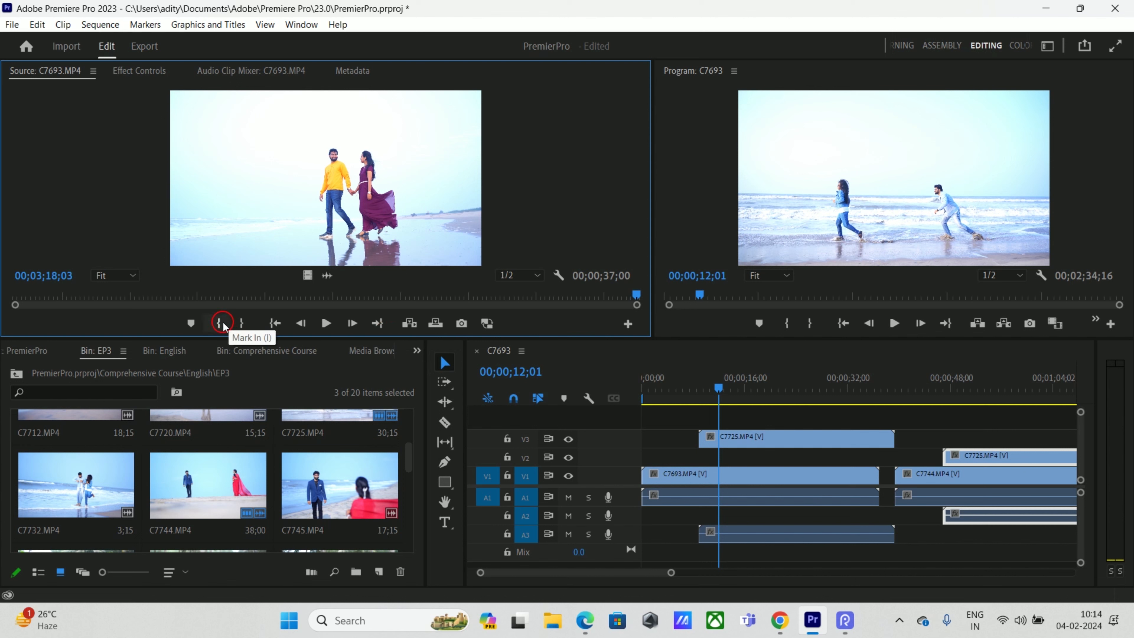
{"action": "left_click", "coordinate": [250, 325]}
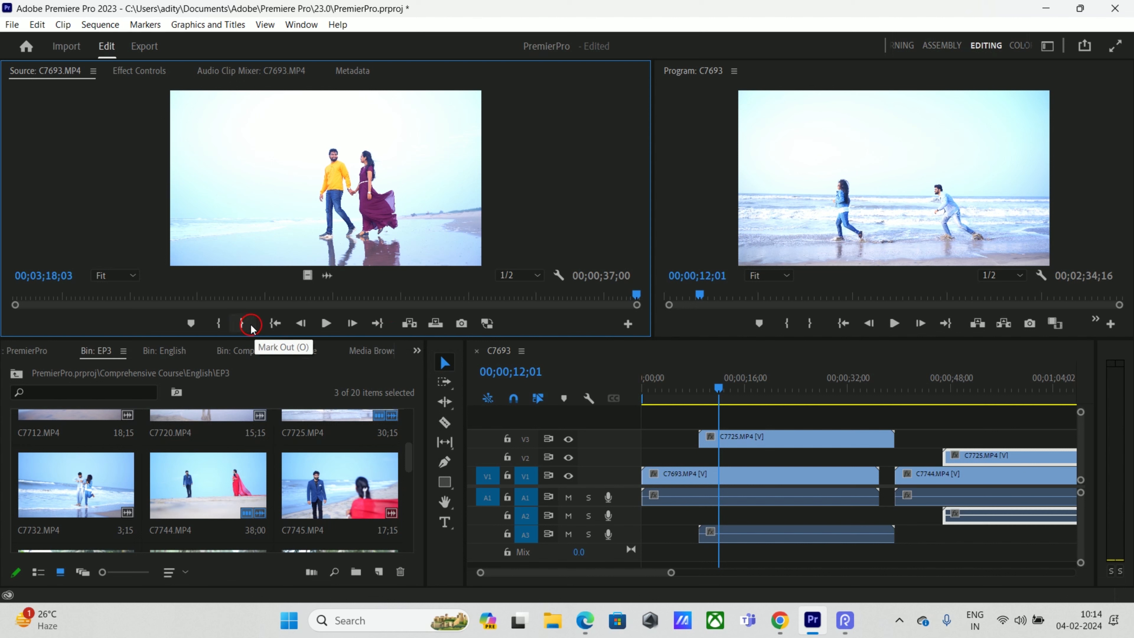
{"action": "left_click", "coordinate": [437, 249]}
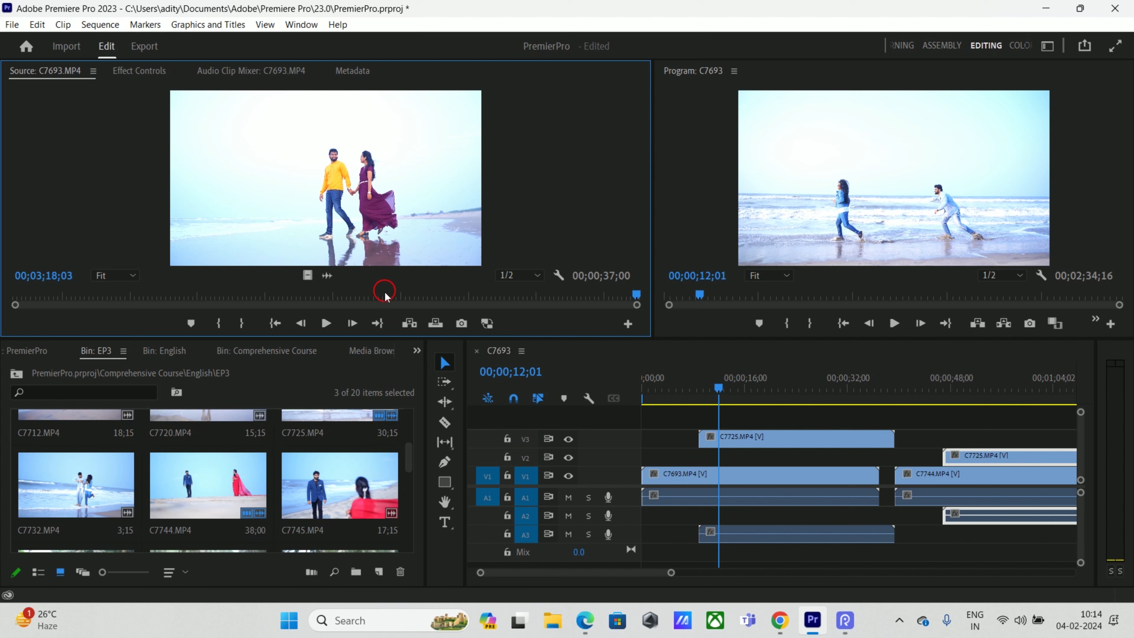
- Mark the In point of C7693.MP4 at 00;02;54;15 and the Out point at 00;03;00;26 in the source monitor
{"action": "left_click_drag", "start_coordinate": [634, 296], "coordinate": [234, 301]}
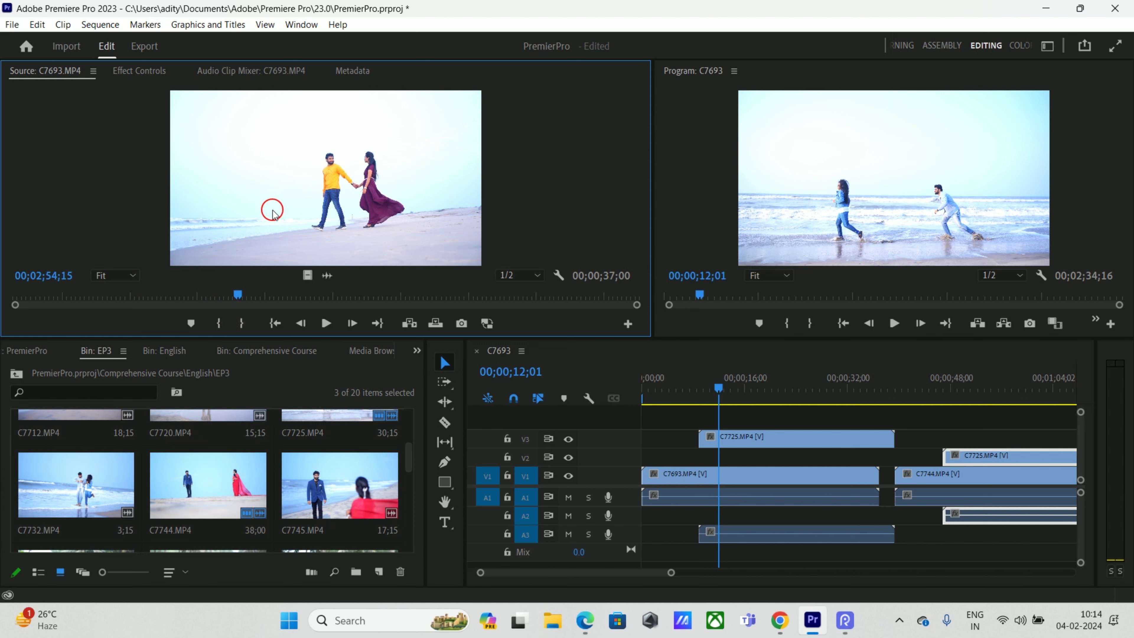
{"action": "left_click", "coordinate": [221, 328]}
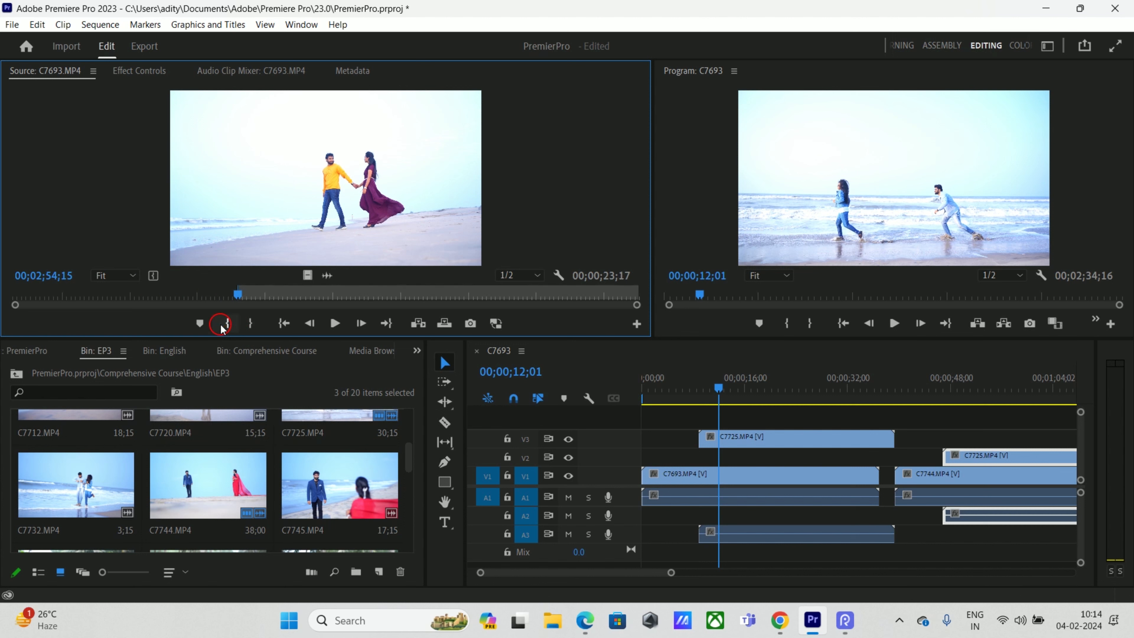
{"action": "left_click_drag", "start_coordinate": [240, 298], "coordinate": [347, 306]}
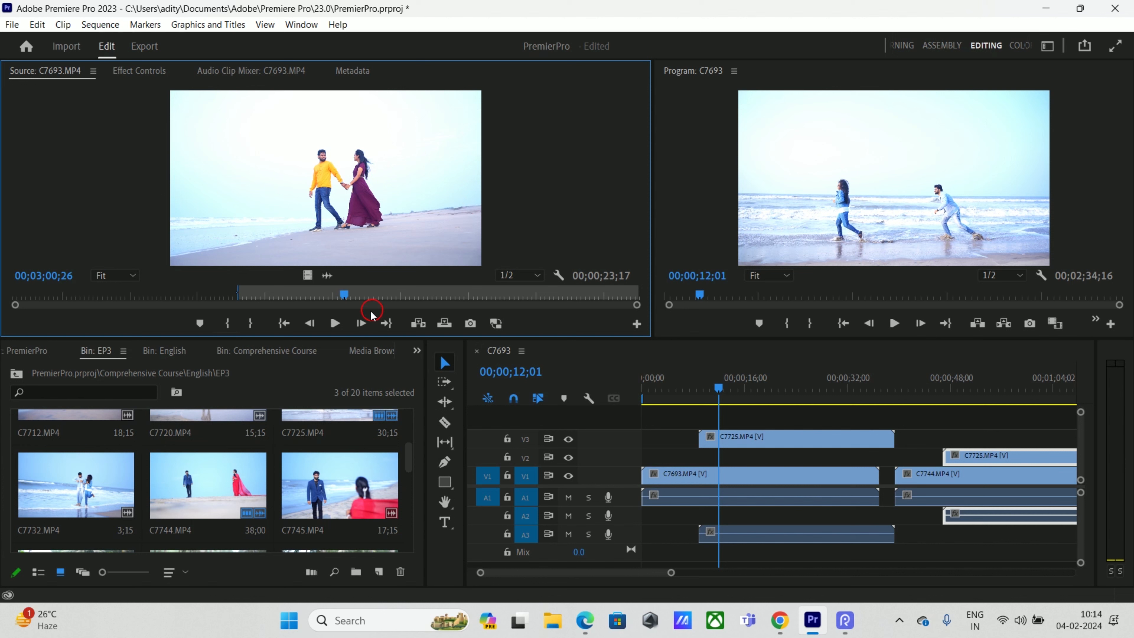
{"action": "left_click", "coordinate": [250, 326]}
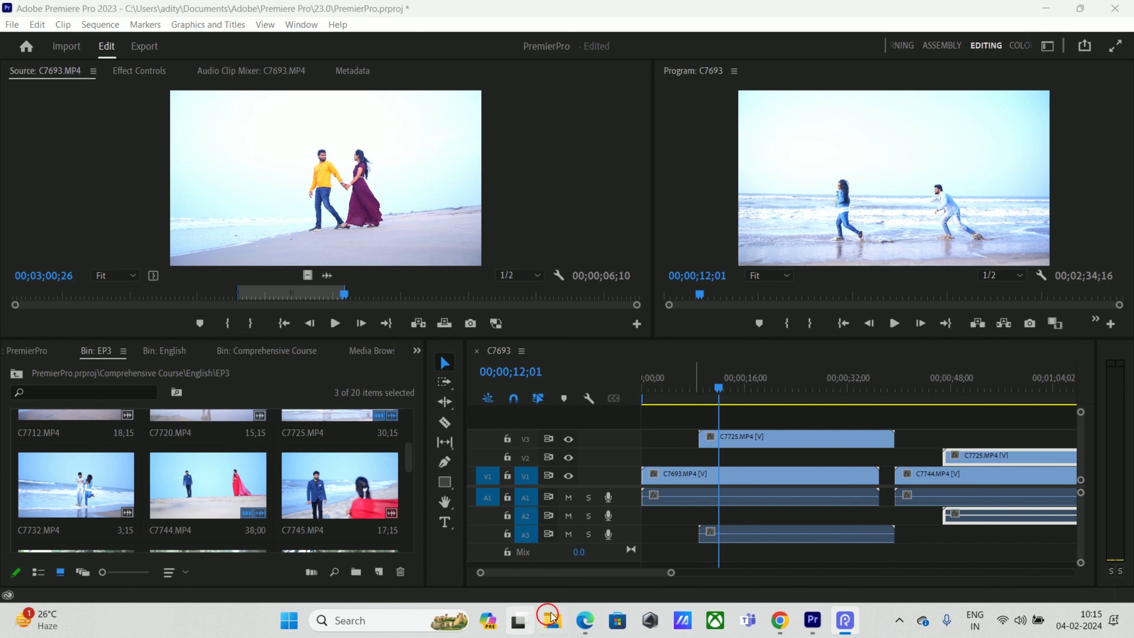
- Place the marked portion of C7693.MP4 on V1 at 00;02;37;26, leaving a small gap after the last clip
{"action": "left_click_drag", "start_coordinate": [540, 576], "coordinate": [627, 580]}
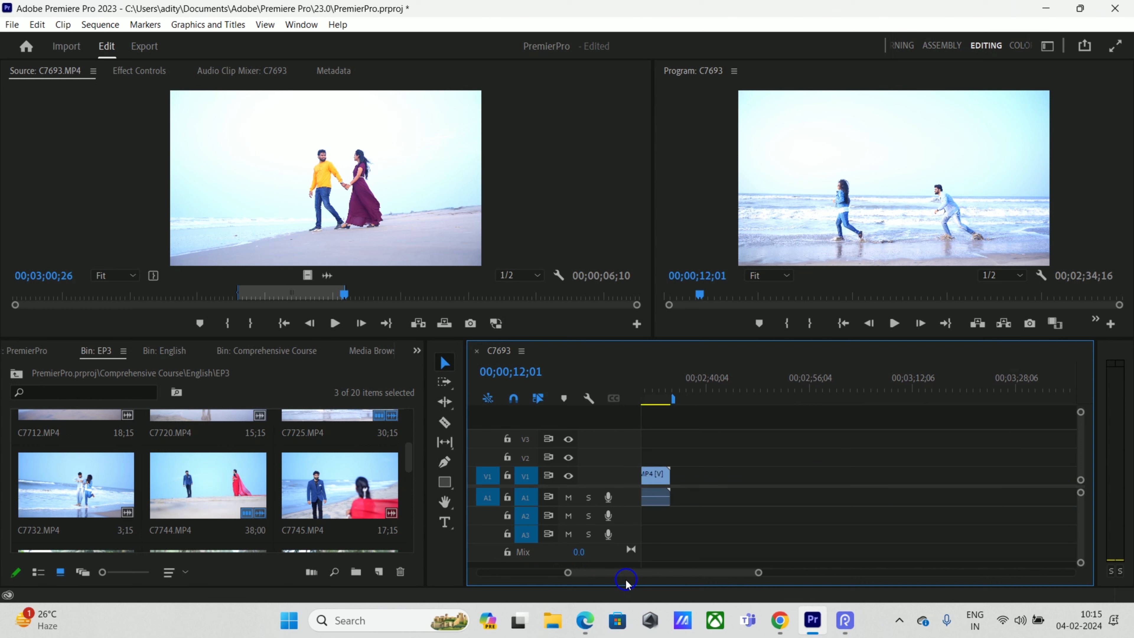
{"action": "mouse_move", "coordinate": [681, 386]}
{"action": "left_mouse_down"}
{"action": "mouse_move", "coordinate": [721, 394]}
{"action": "mouse_move", "coordinate": [691, 402]}
{"action": "left_mouse_up"}
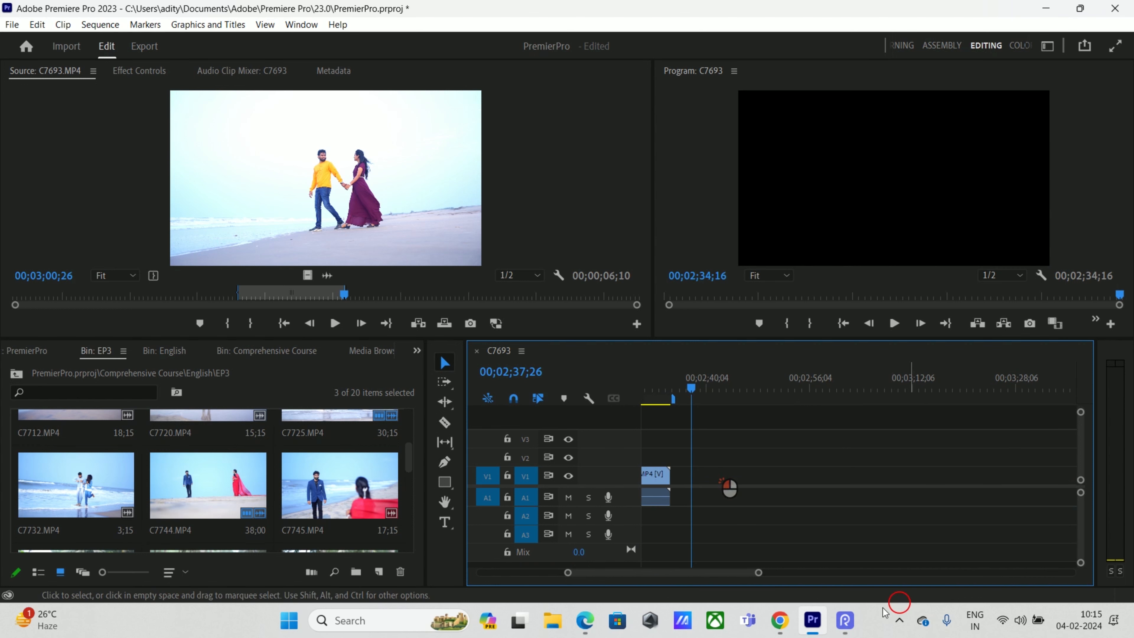
{"action": "left_click", "coordinate": [405, 220]}
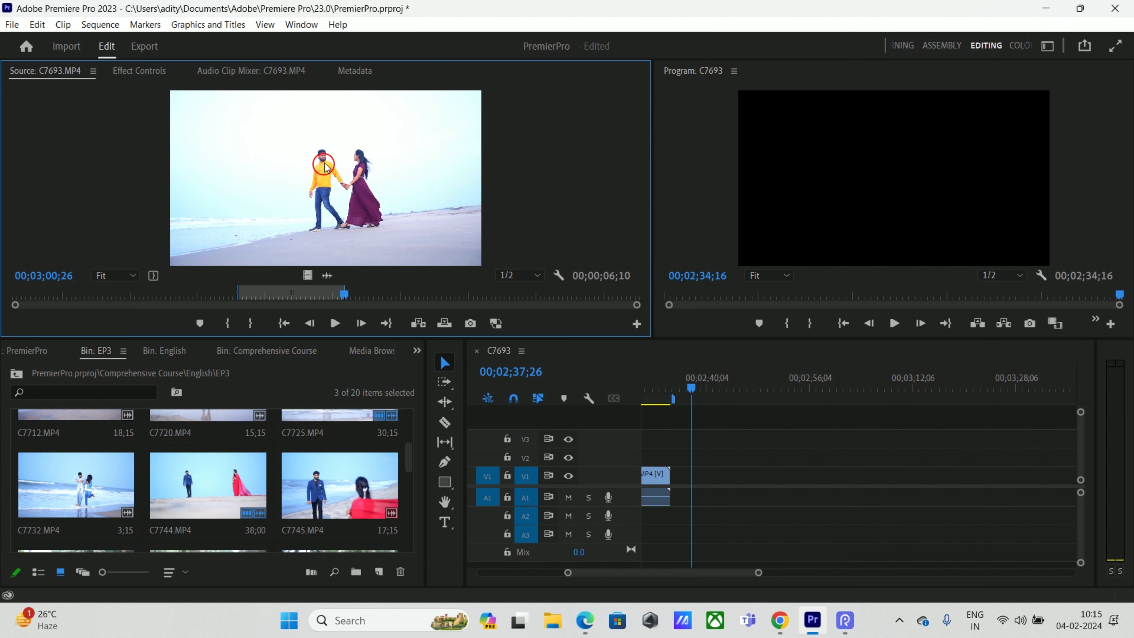
{"action": "left_click_drag", "start_coordinate": [326, 157], "coordinate": [694, 485]}
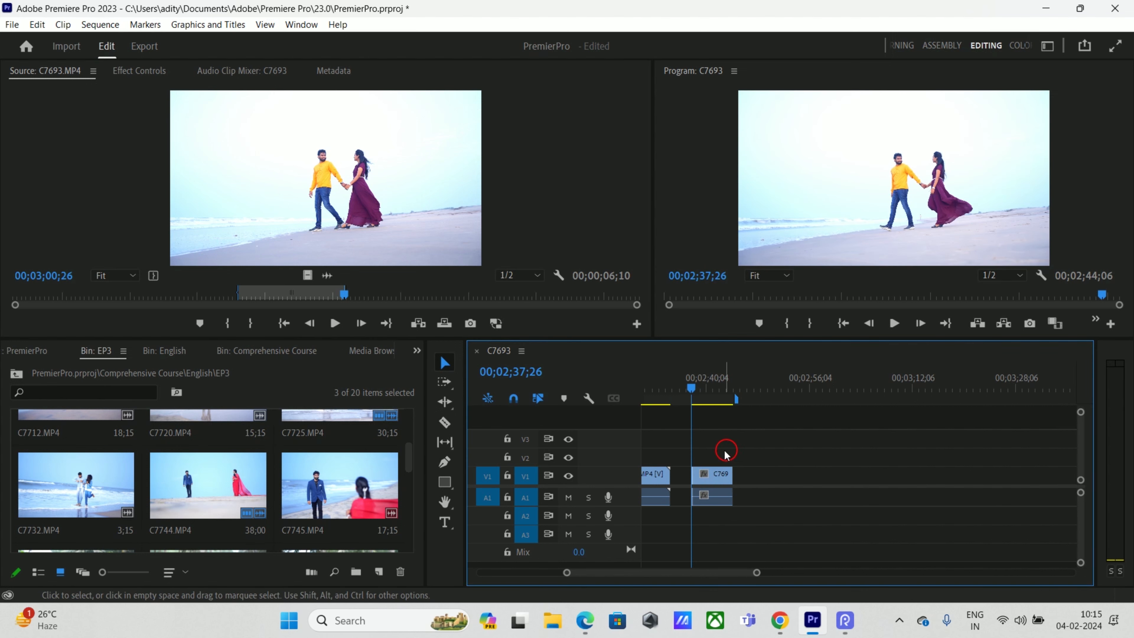
- Examine the placed C7693 portion, selecting its video and audio parts separately and together, and view the clip commands available
{"action": "left_click", "coordinate": [680, 436]}
{"action": "left_click_drag", "start_coordinate": [690, 388], "coordinate": [691, 422]}
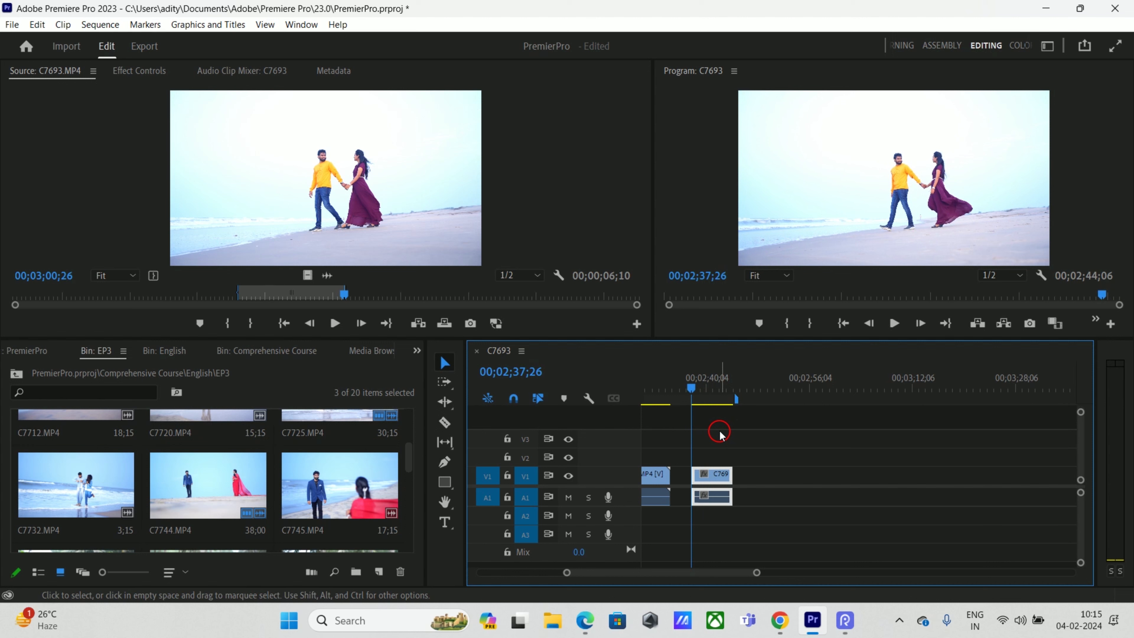
{"action": "left_click_drag", "start_coordinate": [703, 395], "coordinate": [713, 532]}
{"action": "key", "text": "ctrl"}
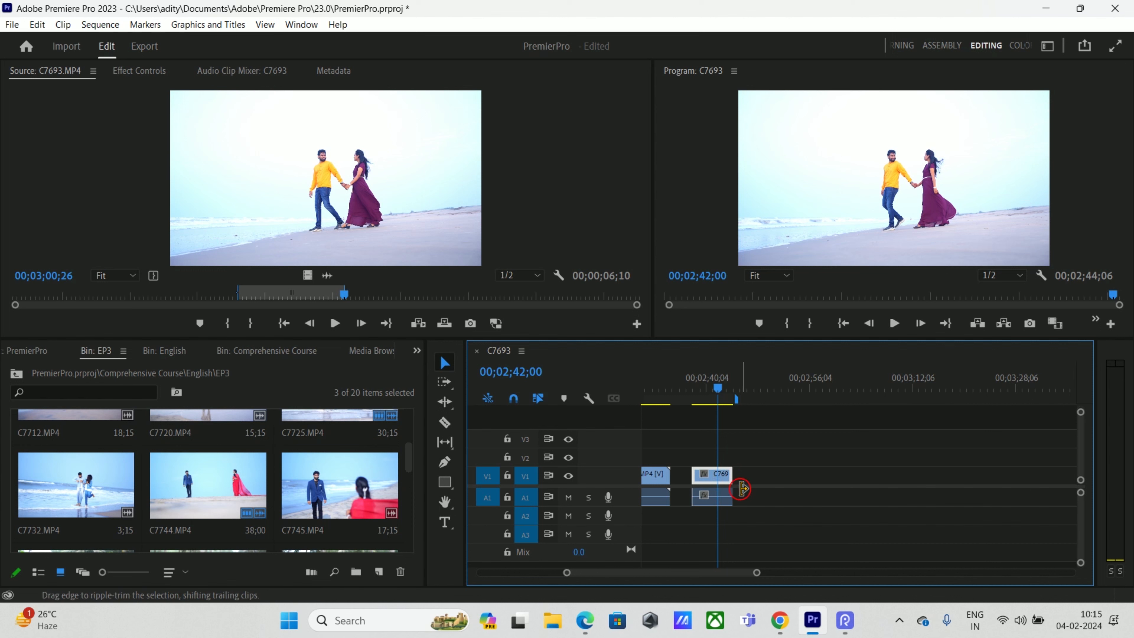
{"action": "right_click", "coordinate": [708, 492]}
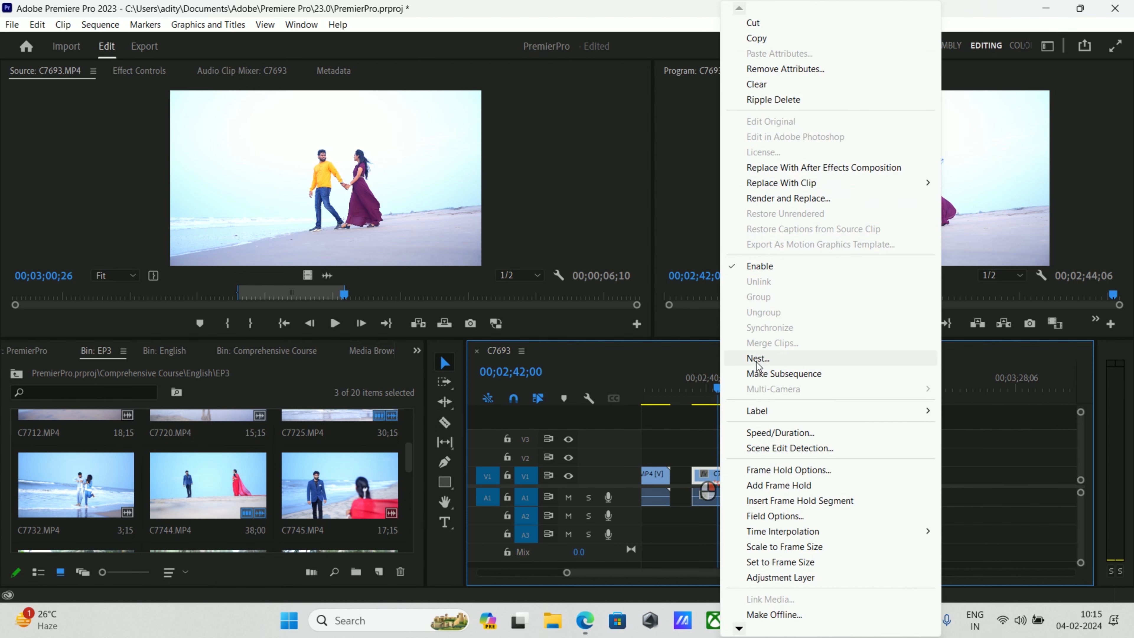
{"action": "left_click", "coordinate": [672, 438]}
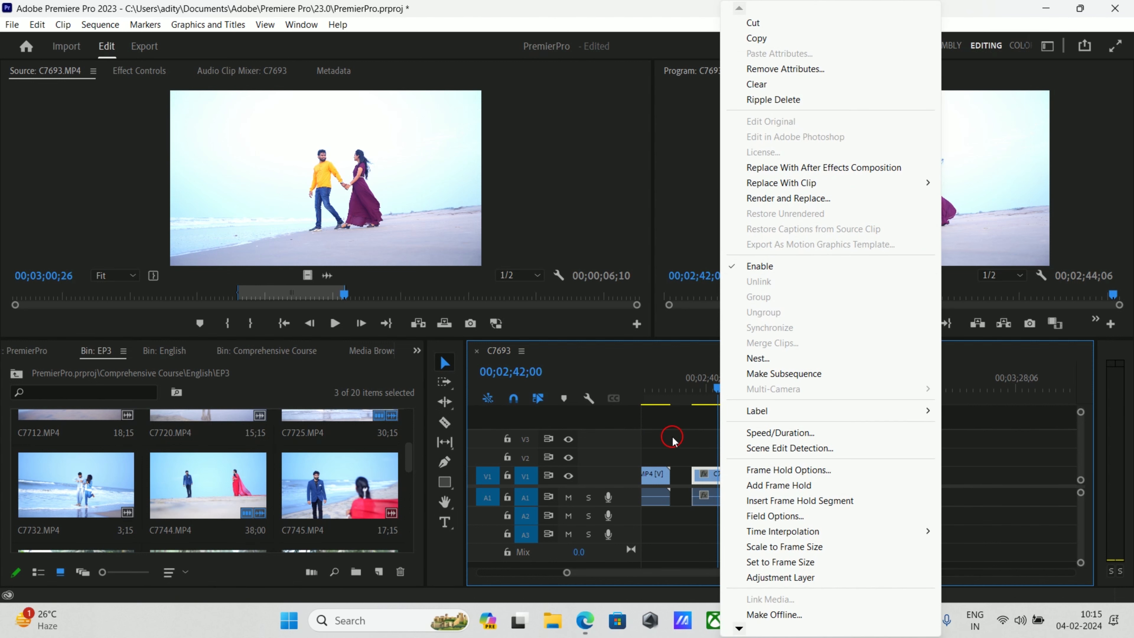
{"action": "left_click", "coordinate": [721, 500]}
{"action": "left_click", "coordinate": [721, 475]}
{"action": "left_click", "coordinate": [725, 502]}
{"action": "left_click_drag", "start_coordinate": [760, 478], "coordinate": [700, 540]}
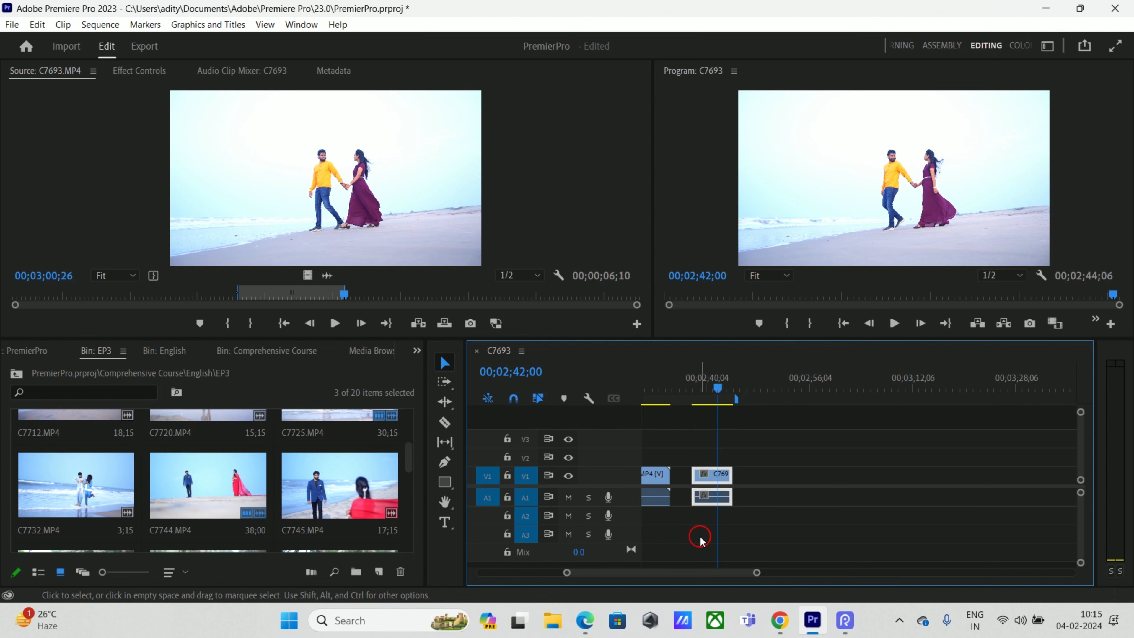
{"action": "left_click", "coordinate": [848, 454]}
- Place only the video of the marked C7693.MP4 portion on V1, leaving a gap after the previous clip, and scrub through it
{"action": "left_click_drag", "start_coordinate": [717, 399], "coordinate": [737, 417]}
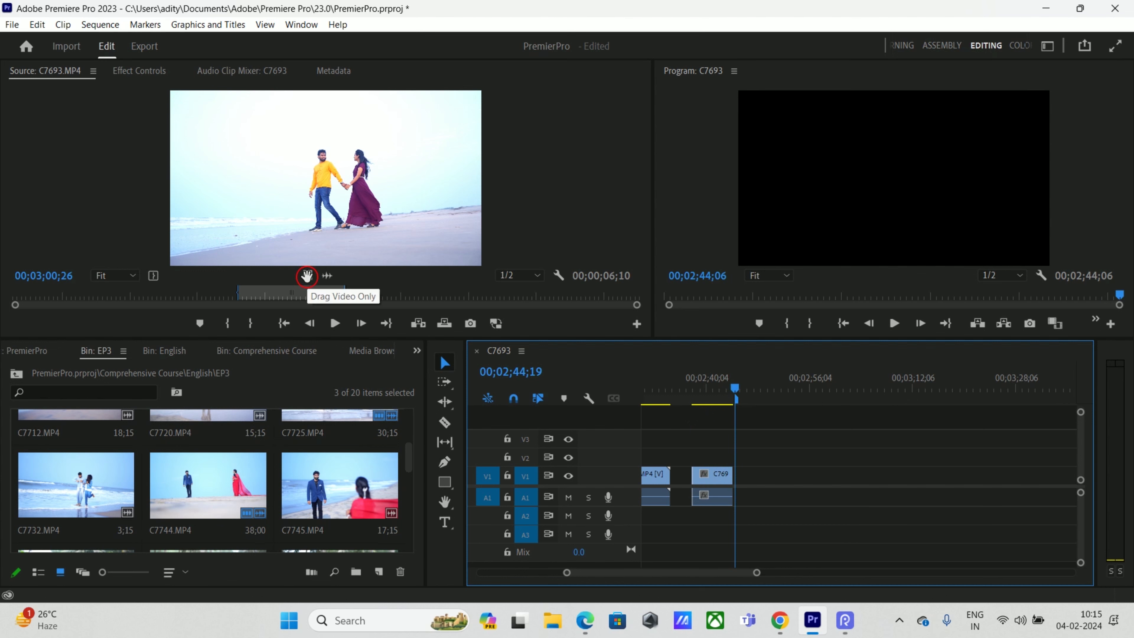
{"action": "left_click_drag", "start_coordinate": [307, 276], "coordinate": [319, 288]}
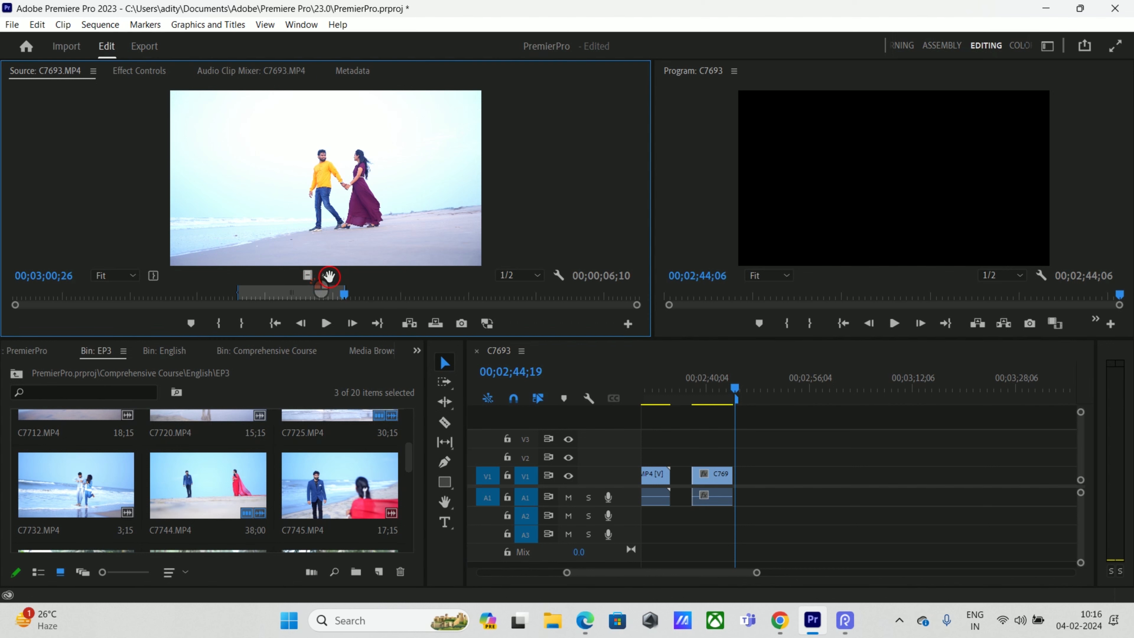
{"action": "left_click", "coordinate": [329, 277]}
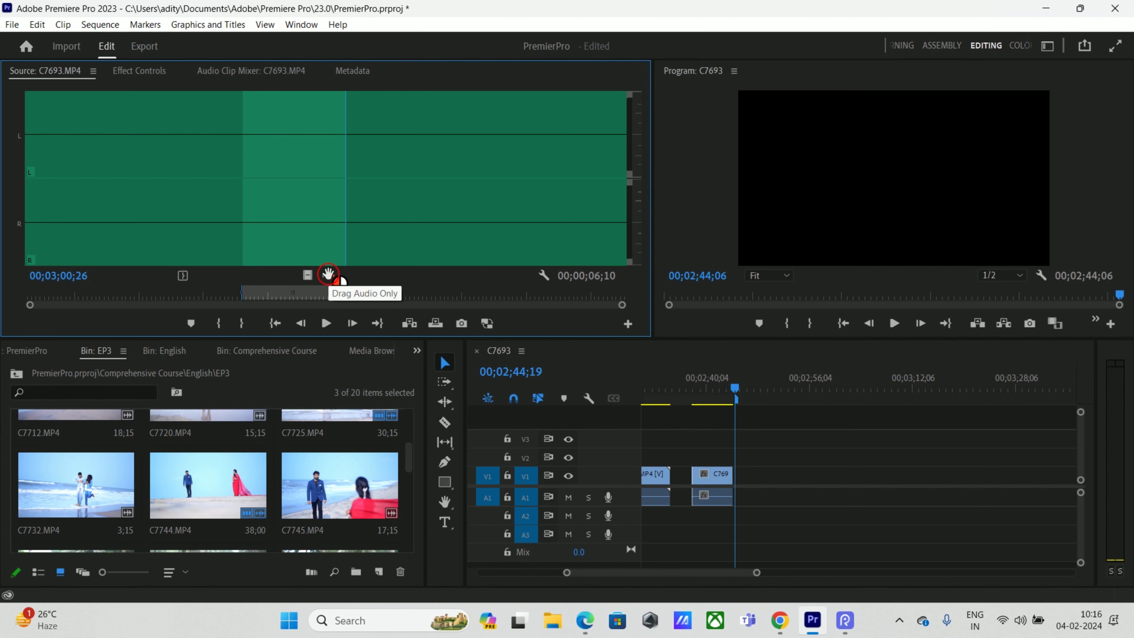
{"action": "left_click", "coordinate": [307, 275]}
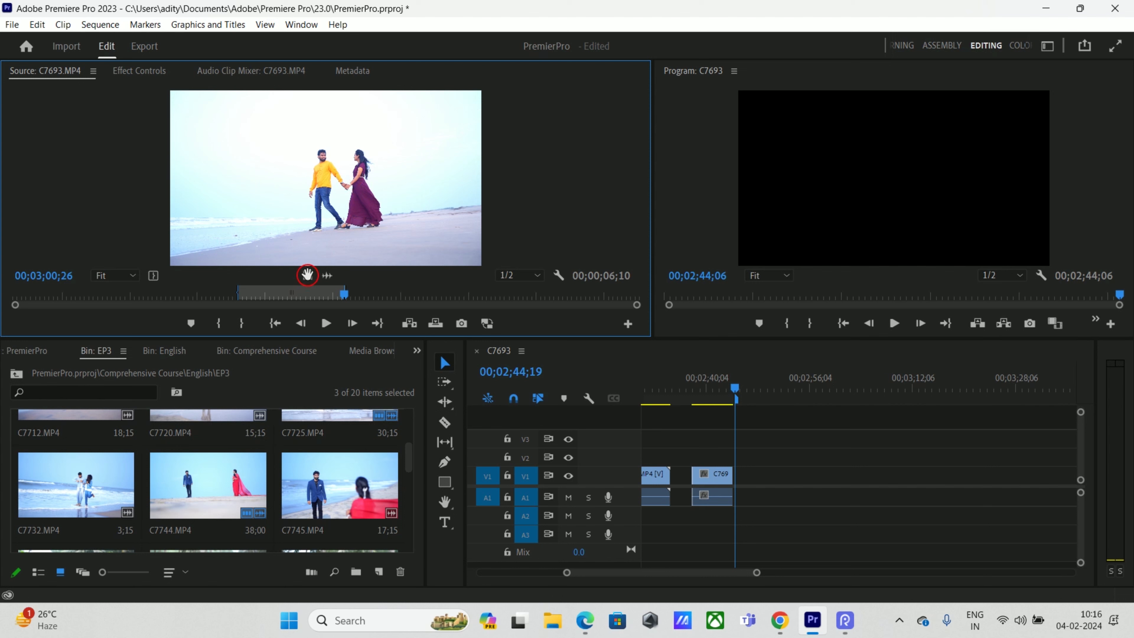
{"action": "left_click_drag", "start_coordinate": [308, 276], "coordinate": [308, 278]}
{"action": "left_click_drag", "start_coordinate": [650, 399], "coordinate": [759, 476]}
{"action": "left_click_drag", "start_coordinate": [755, 402], "coordinate": [795, 404]}
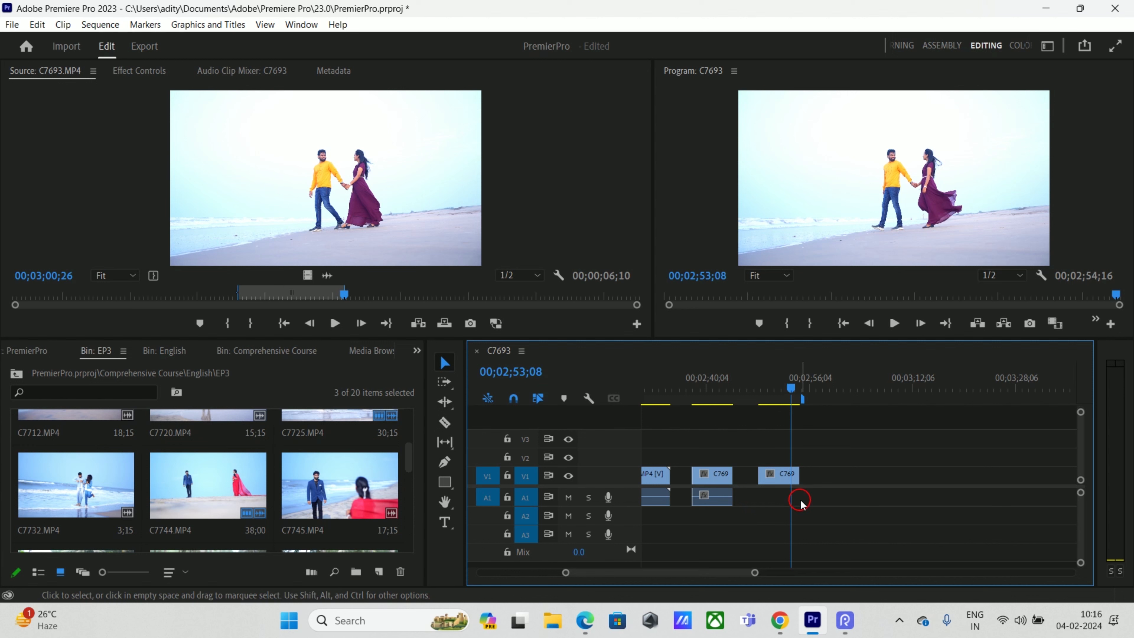
- Place only the audio of the marked C7693.MP4 portion on A1 beneath the video-only clip, and scrub across the pair
{"action": "left_click_drag", "start_coordinate": [806, 414], "coordinate": [813, 399]}
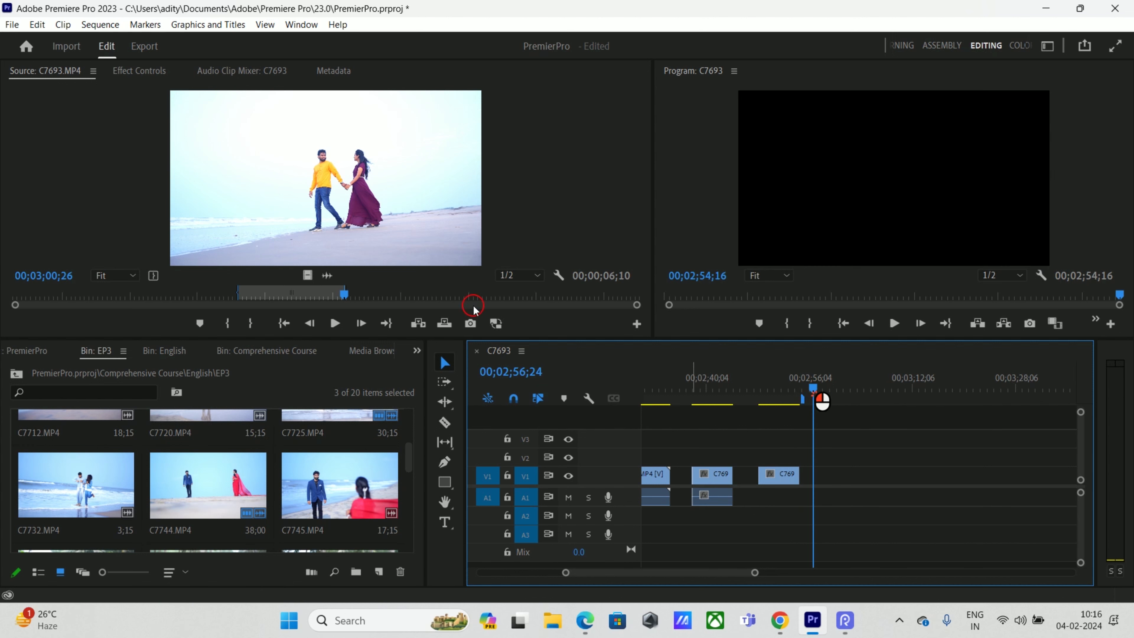
{"action": "left_click_drag", "start_coordinate": [332, 276], "coordinate": [345, 286]}
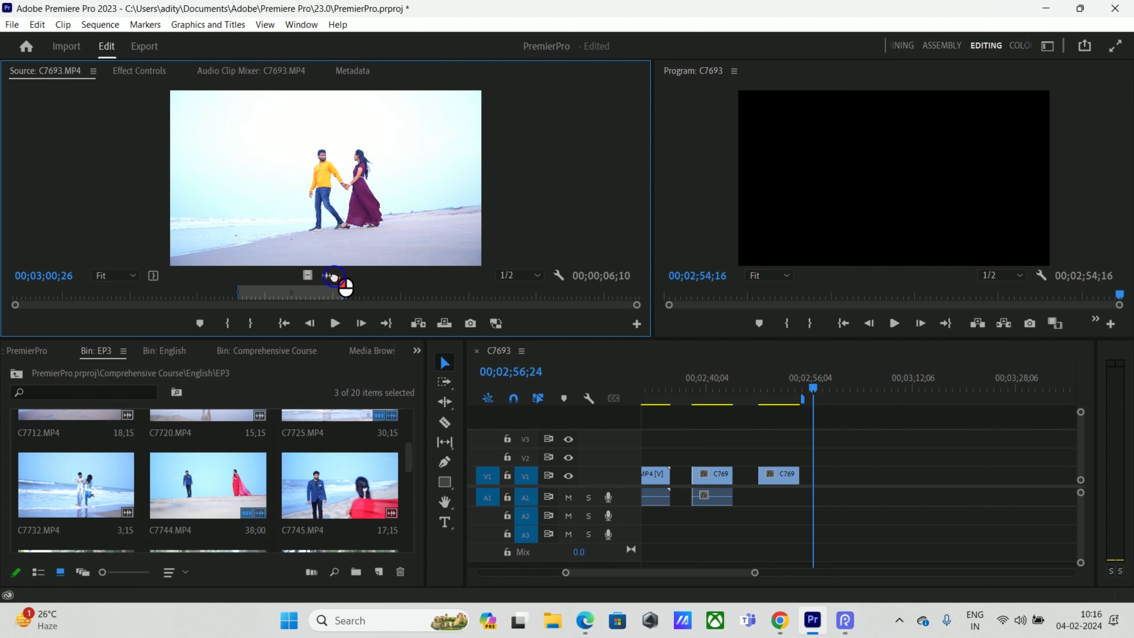
{"action": "left_click_drag", "start_coordinate": [444, 304], "coordinate": [774, 496]}
{"action": "left_click", "coordinate": [744, 387]}
{"action": "left_click_drag", "start_coordinate": [749, 392], "coordinate": [780, 399]}
{"action": "left_click", "coordinate": [803, 401]}
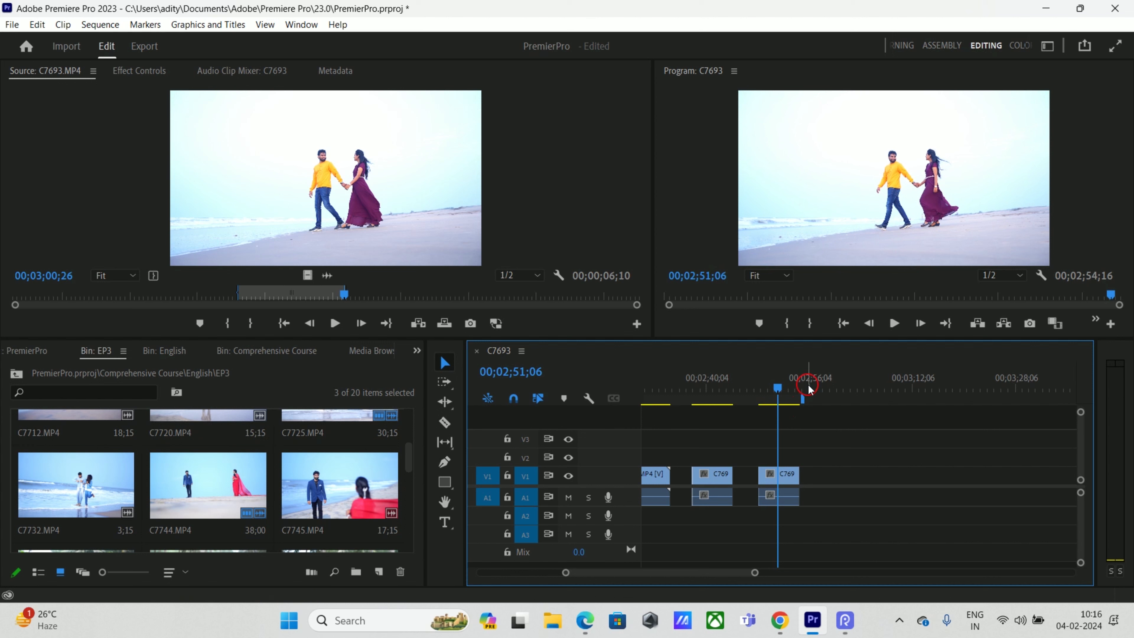
{"action": "left_click_drag", "start_coordinate": [648, 573], "coordinate": [645, 573]}
{"action": "left_click_drag", "start_coordinate": [805, 389], "coordinate": [802, 417]}
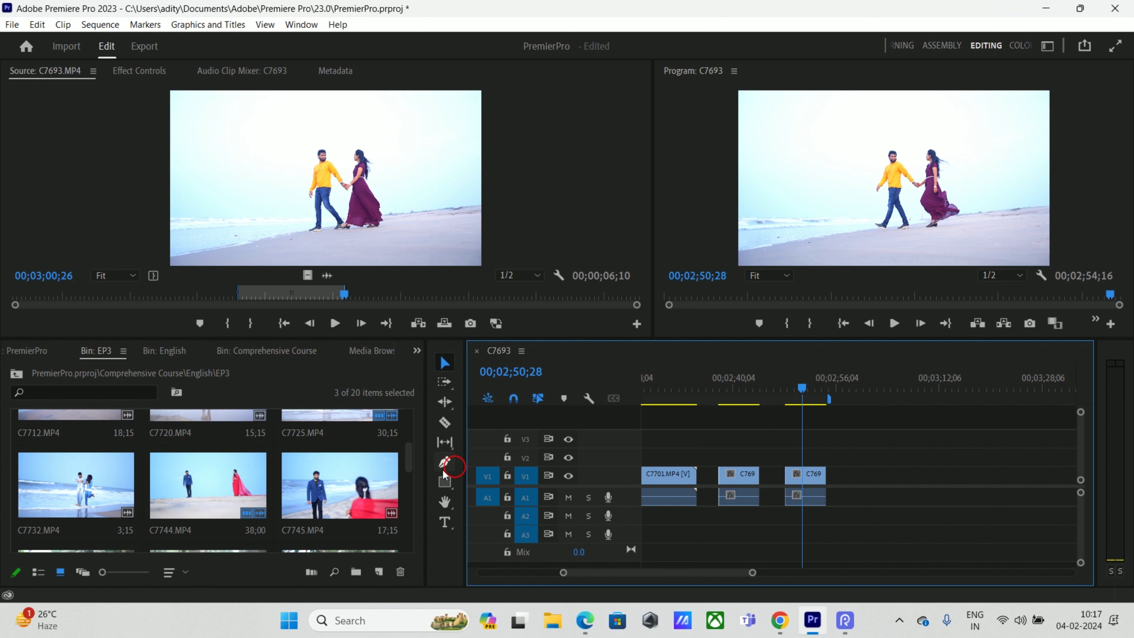
- Try placing C7745.MP4 on V1 at 00;02;50;28 over the last C7693 clip, inspect the overwritten part, and undo the placement
{"action": "left_click", "coordinate": [355, 490]}
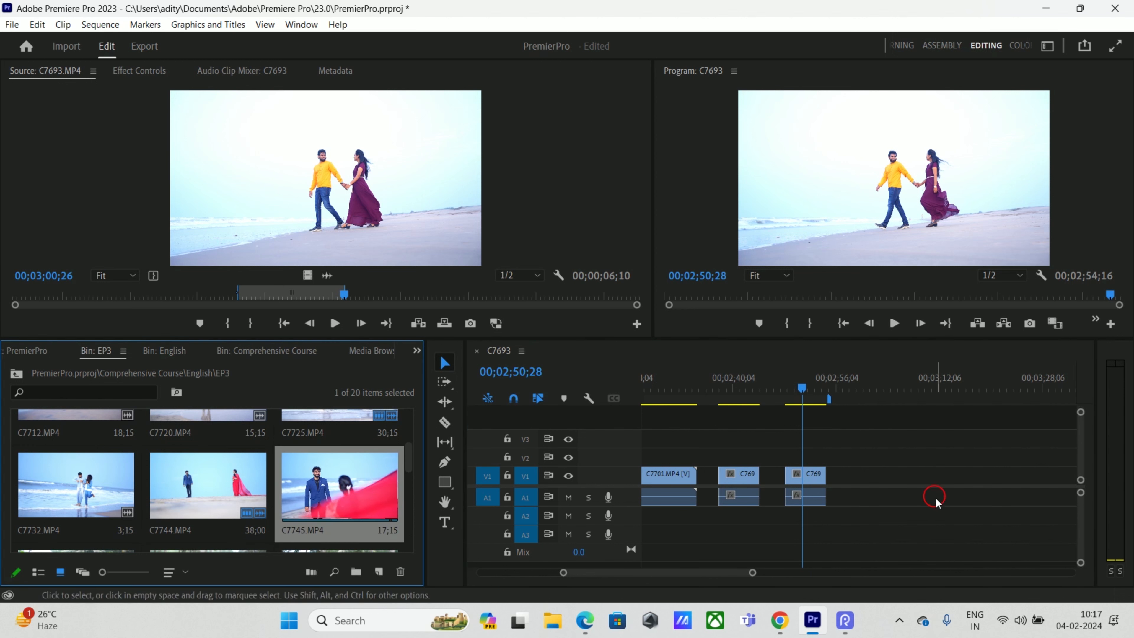
{"action": "left_click_drag", "start_coordinate": [315, 486], "coordinate": [799, 484]}
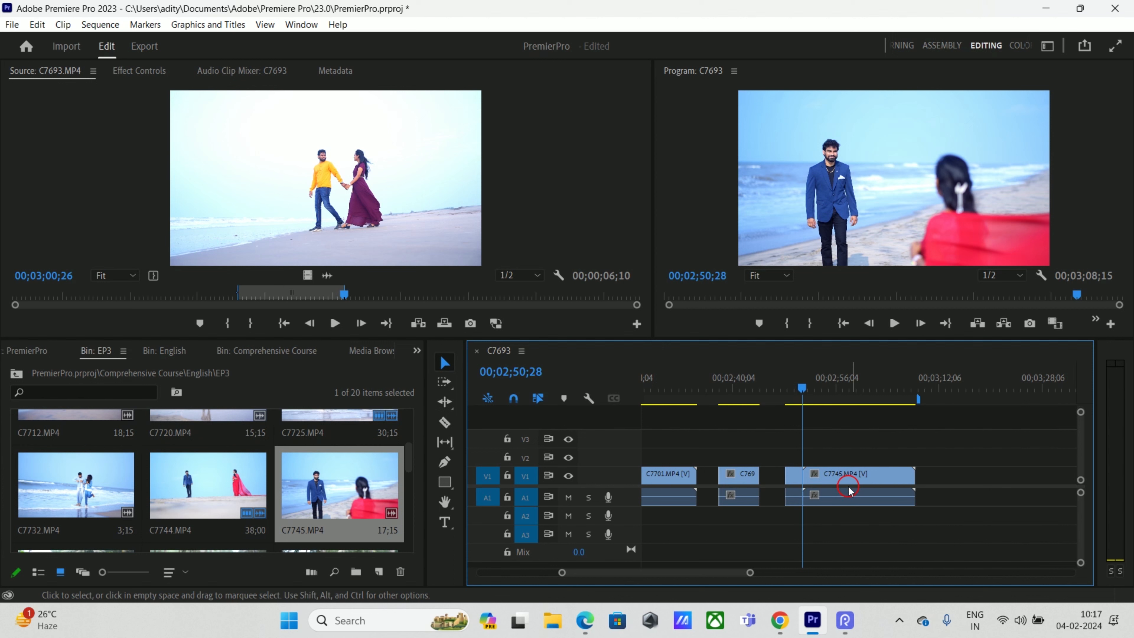
{"action": "left_click_drag", "start_coordinate": [803, 401], "coordinate": [839, 424]}
{"action": "left_click", "coordinate": [589, 497]}
{"action": "double_click", "coordinate": [844, 475]}
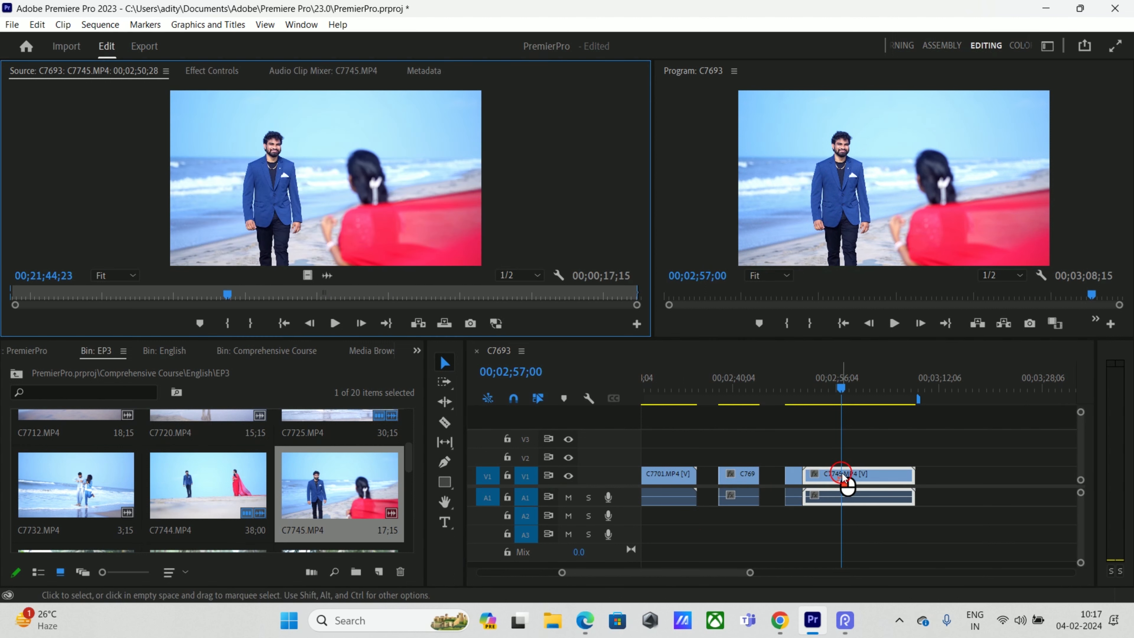
{"action": "key", "text": "ctrl+z"}
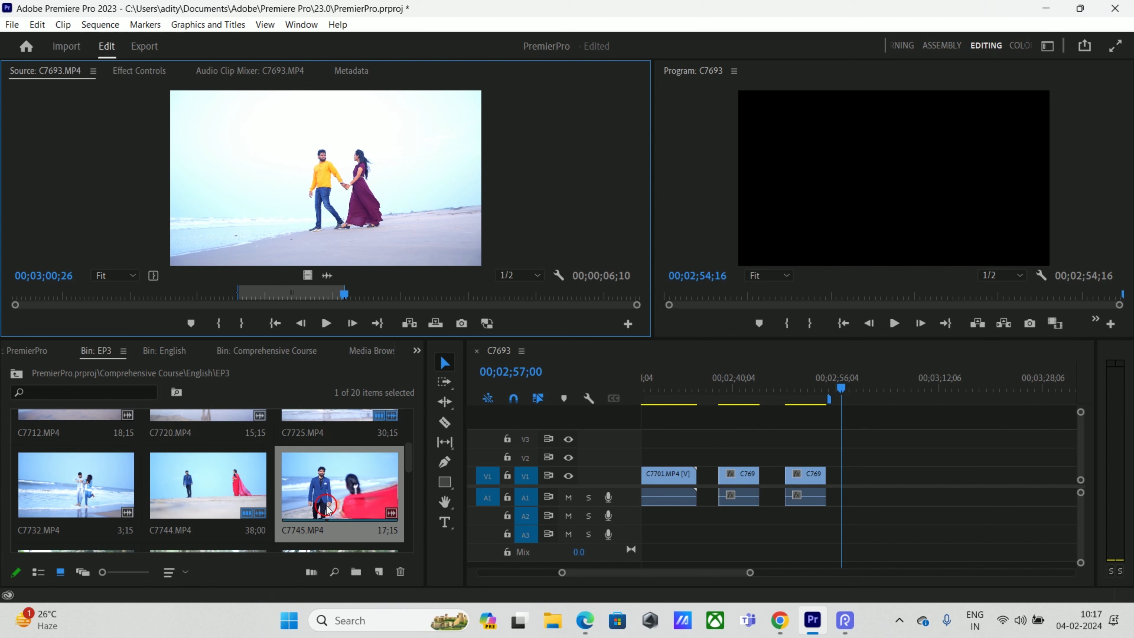
- Place C7745.MP4 on V2 and A2 overlapping the second half of the last C7693 clip, and check the overlap by scrubbing
{"action": "left_click", "coordinate": [317, 491]}
{"action": "left_click_drag", "start_coordinate": [318, 494], "coordinate": [804, 512]}
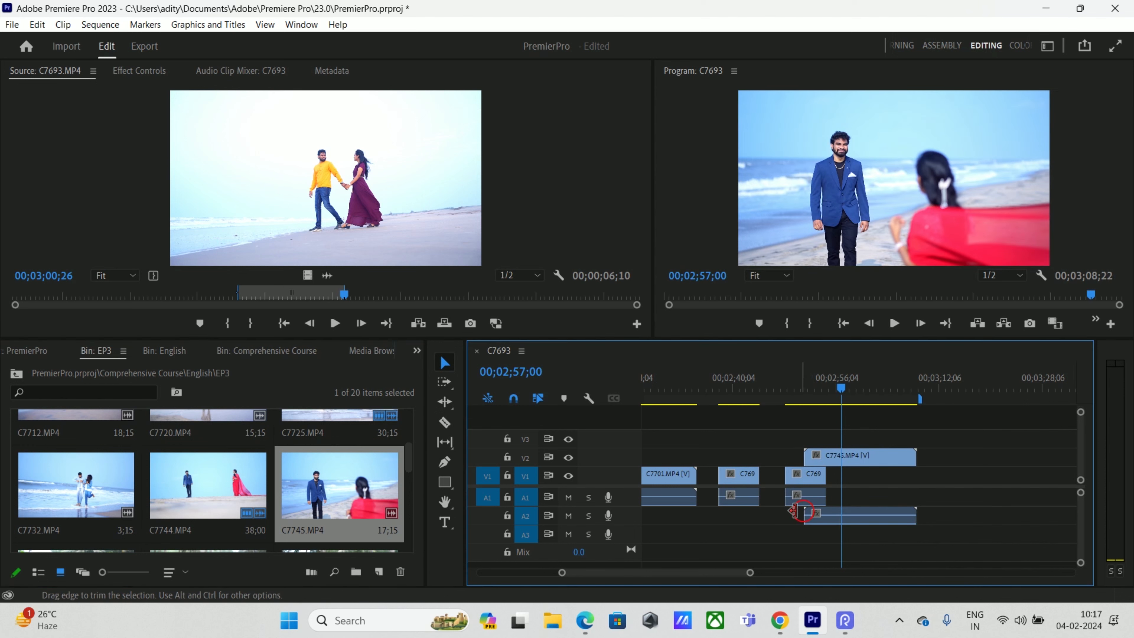
{"action": "left_click", "coordinate": [834, 459]}
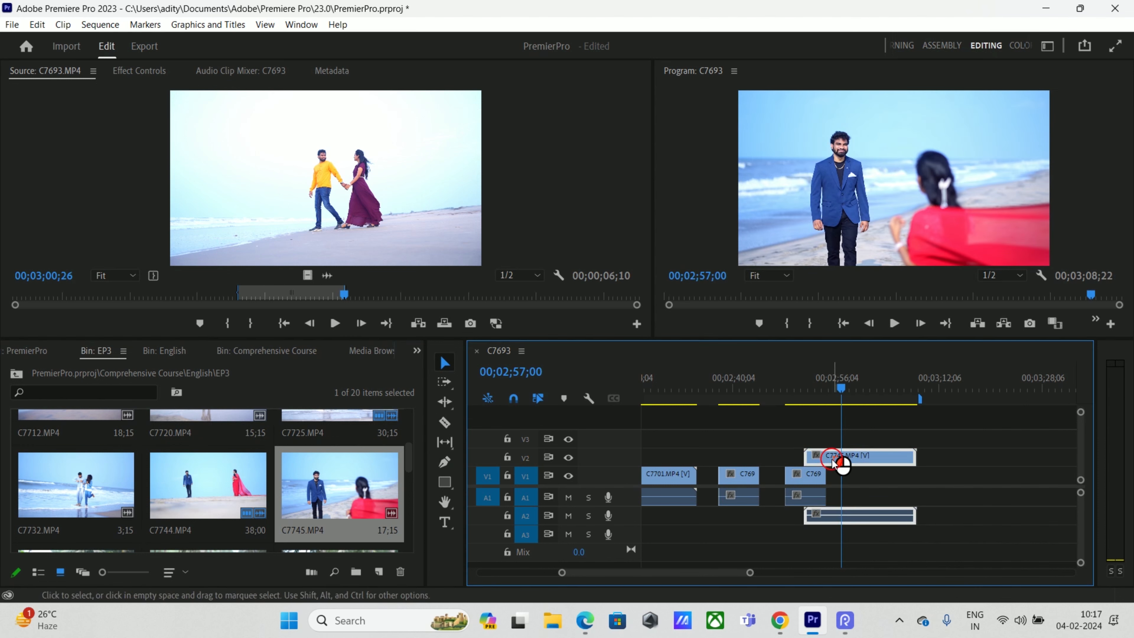
{"action": "left_click_drag", "start_coordinate": [766, 377], "coordinate": [804, 388]}
{"action": "left_click", "coordinate": [814, 430]}
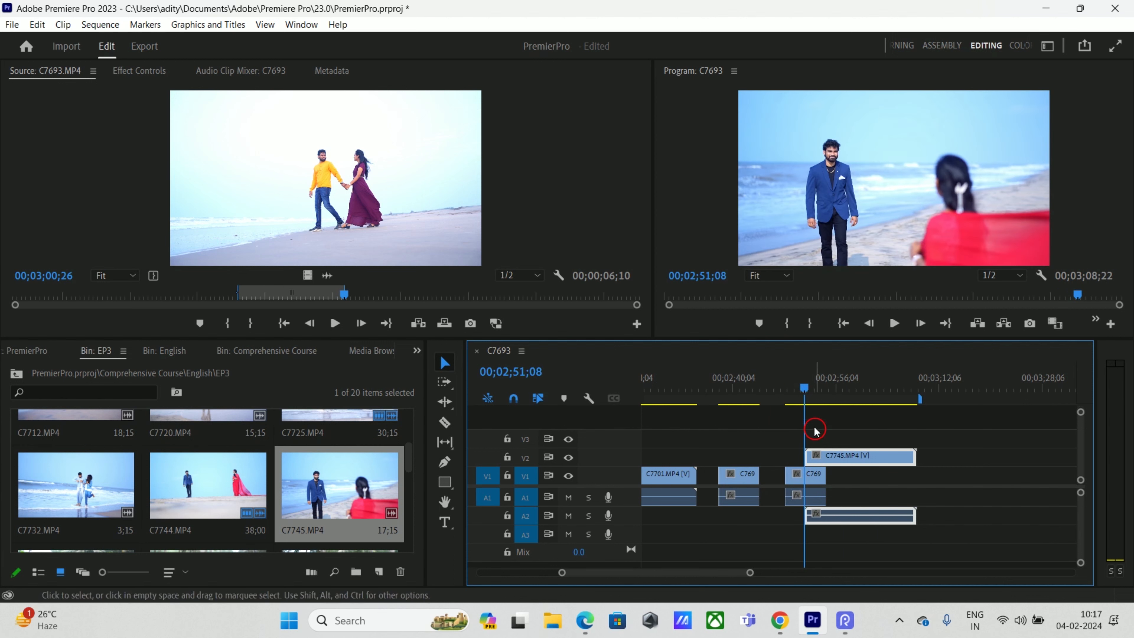
{"action": "left_click", "coordinate": [807, 472]}
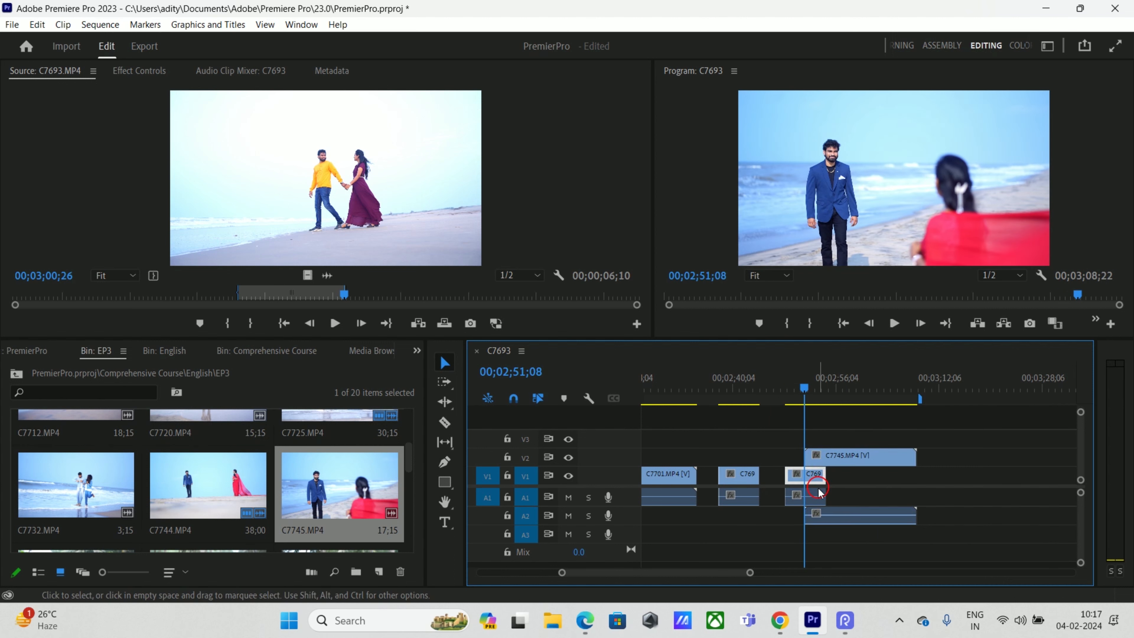
{"action": "left_click", "coordinate": [851, 460]}
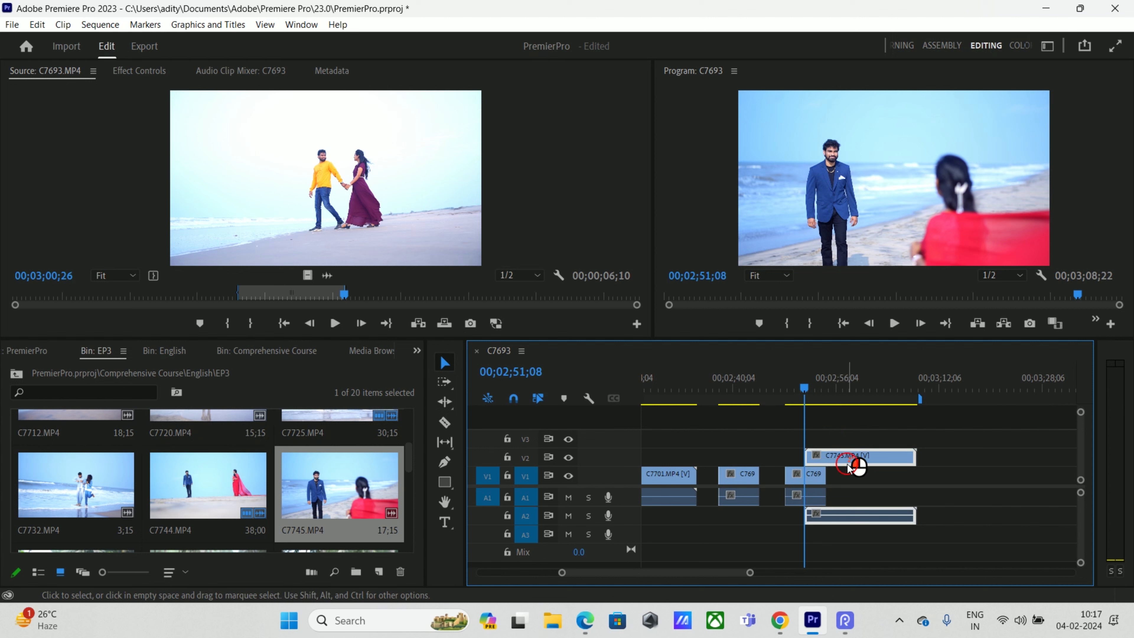
{"action": "left_click_drag", "start_coordinate": [793, 388], "coordinate": [839, 398]}
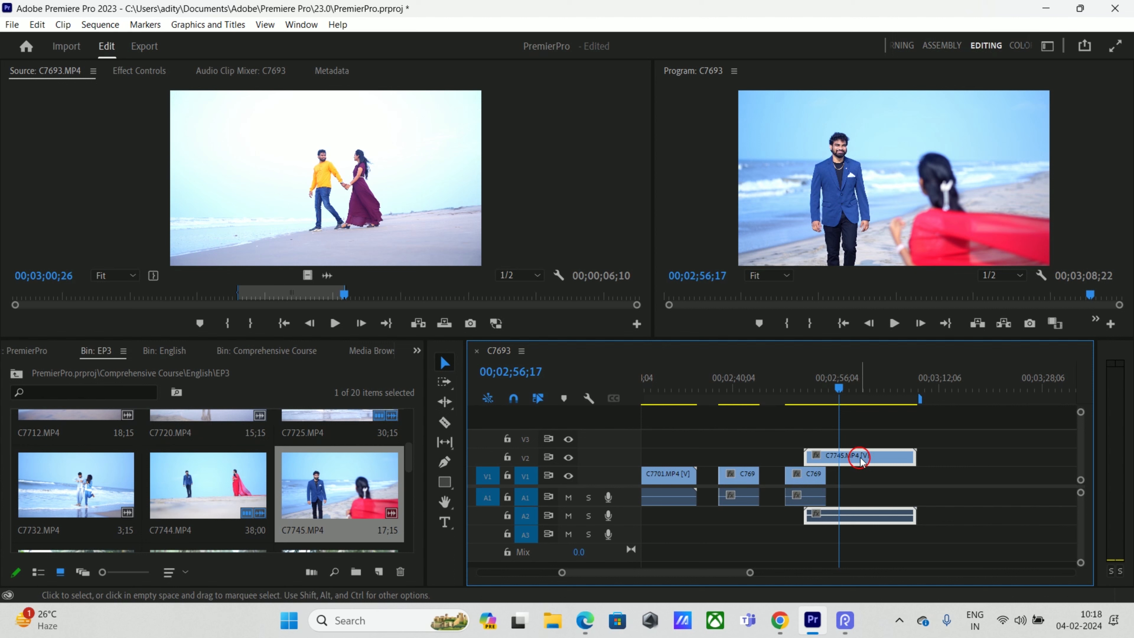
{"action": "left_click_drag", "start_coordinate": [793, 399], "coordinate": [807, 463]}
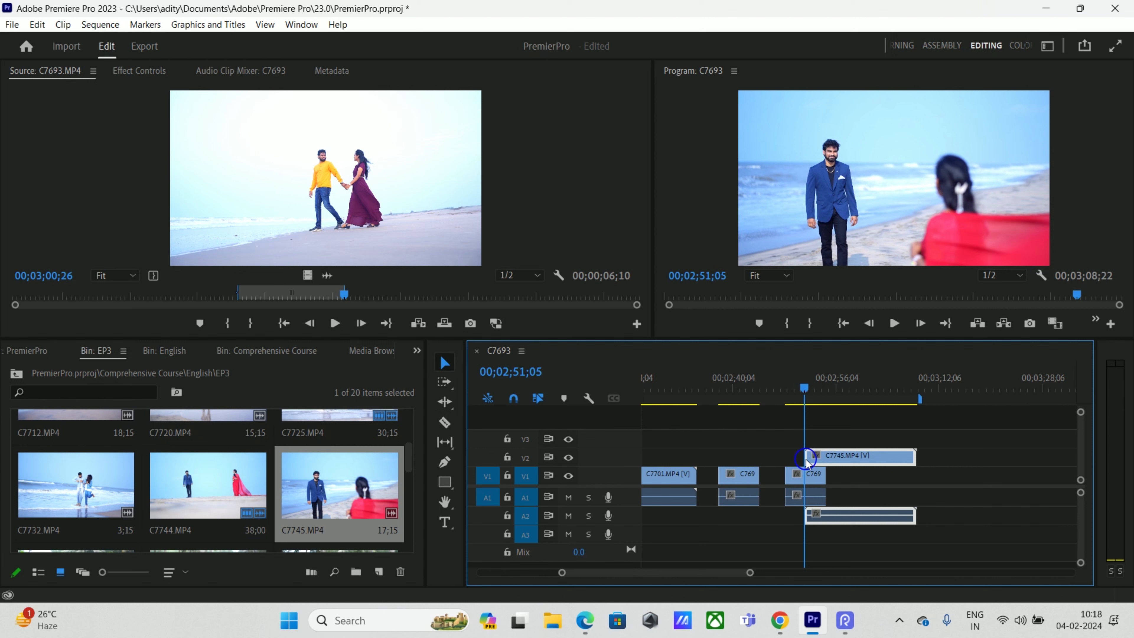
{"action": "left_click", "coordinate": [810, 478]}
- Move the C7745 clip on V2 so that it starts where the last C7693 clip on V1 ends
{"action": "left_click_drag", "start_coordinate": [841, 457], "coordinate": [884, 457]}
{"action": "mouse_move", "coordinate": [811, 399]}
{"action": "left_mouse_down"}
{"action": "mouse_move", "coordinate": [805, 411]}
{"action": "mouse_move", "coordinate": [819, 413]}
{"action": "left_mouse_up"}
{"action": "mouse_move", "coordinate": [882, 460]}
{"action": "left_mouse_down"}
{"action": "mouse_move", "coordinate": [847, 460]}
{"action": "mouse_move", "coordinate": [880, 462]}
{"action": "left_mouse_up"}
{"action": "left_click_drag", "start_coordinate": [819, 401], "coordinate": [808, 414]}
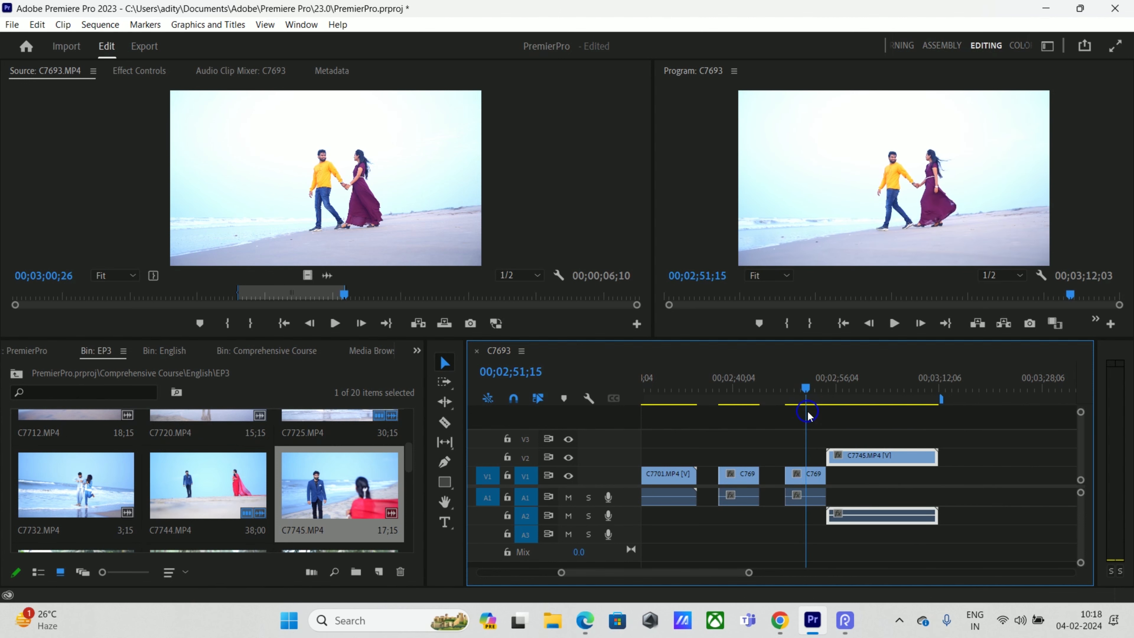
- Split the video of the last C7693 clip on V1 at 00;02;51;15 with the Razor tool and select the second part
{"action": "left_click", "coordinate": [444, 425]}
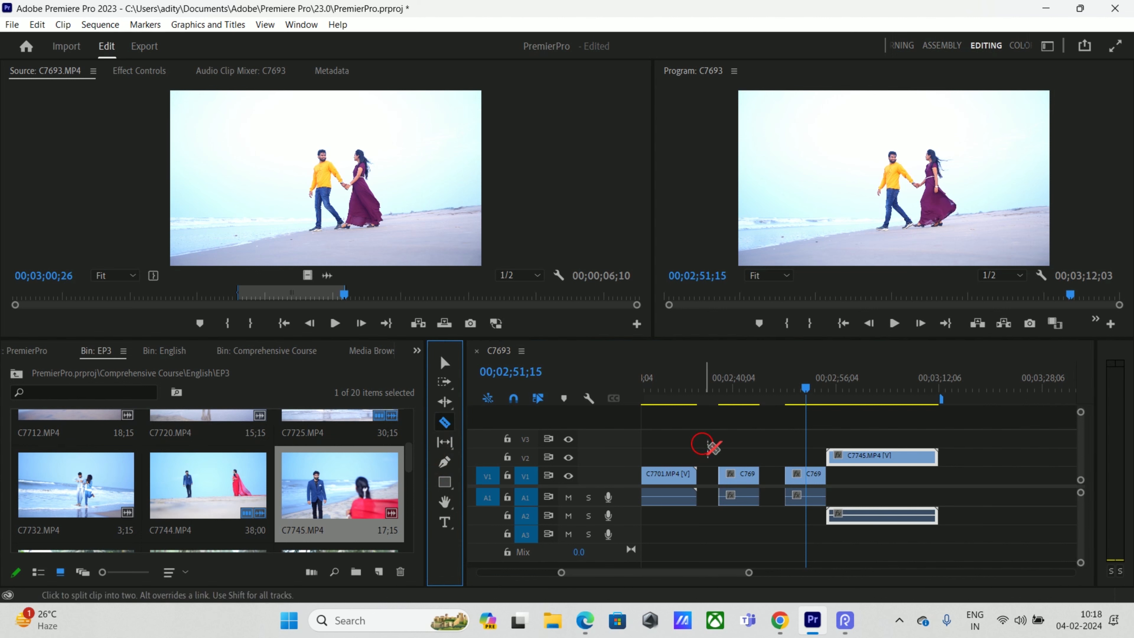
{"action": "left_click", "coordinate": [808, 480]}
{"action": "key", "text": "v"}
{"action": "double_click", "coordinate": [816, 478]}
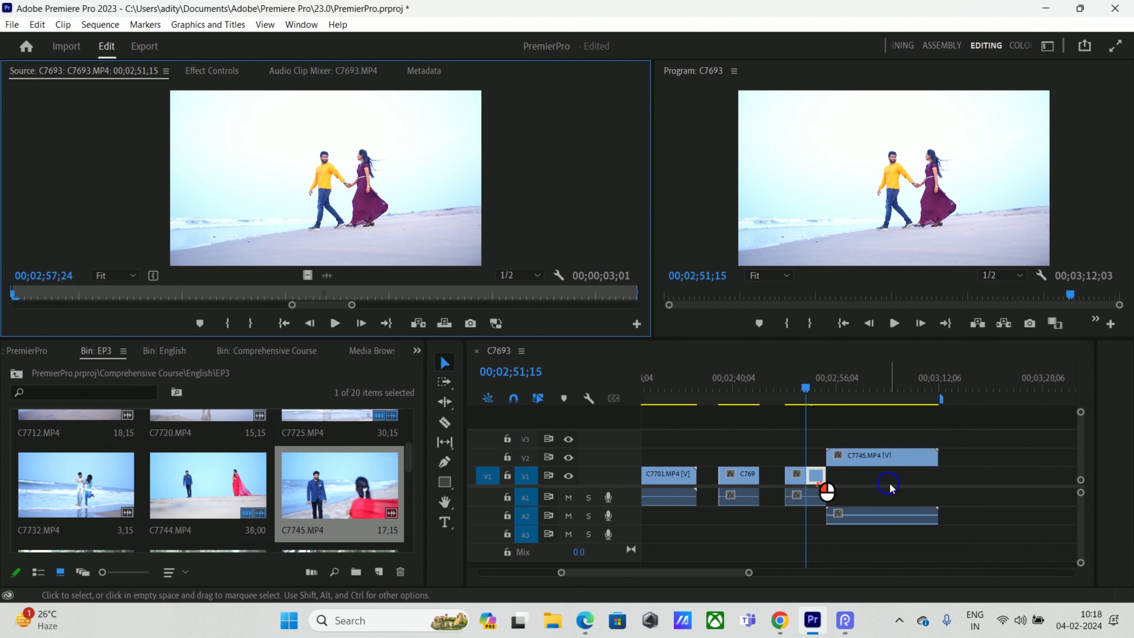
- Move C7745 back to the cut at 00;02;51;15 and place the split-off C7693 video on V1 right after it at 00;03;09;02
{"action": "left_click_drag", "start_coordinate": [819, 480], "coordinate": [952, 495]}
{"action": "left_click_drag", "start_coordinate": [871, 466], "coordinate": [861, 466]}
{"action": "left_click_drag", "start_coordinate": [947, 474], "coordinate": [928, 475]}
{"action": "left_click_drag", "start_coordinate": [791, 405], "coordinate": [931, 431]}
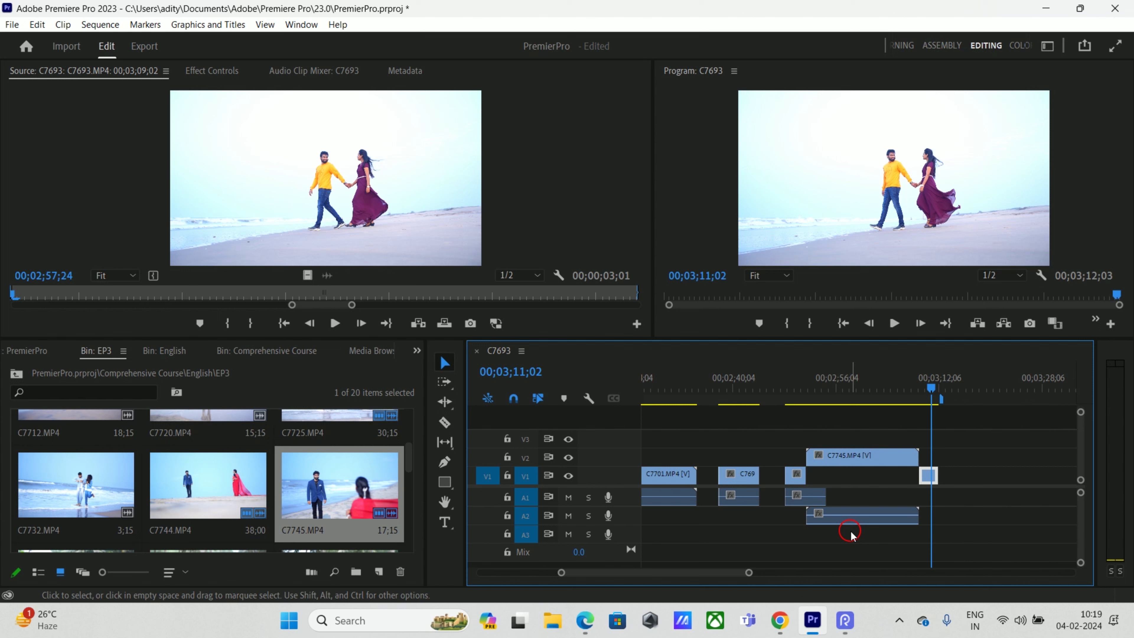
- Add C7744.MP4 to V1 with a gap after the last clip, and position the playhead inside it at 00;03;26;20
{"action": "left_click_drag", "start_coordinate": [615, 579], "coordinate": [631, 579]}
{"action": "left_click_drag", "start_coordinate": [228, 495], "coordinate": [809, 481]}
{"action": "left_click_drag", "start_coordinate": [822, 385], "coordinate": [846, 383]}
{"action": "left_click_drag", "start_coordinate": [616, 576], "coordinate": [630, 576]}
{"action": "left_click_drag", "start_coordinate": [652, 404], "coordinate": [710, 414]}
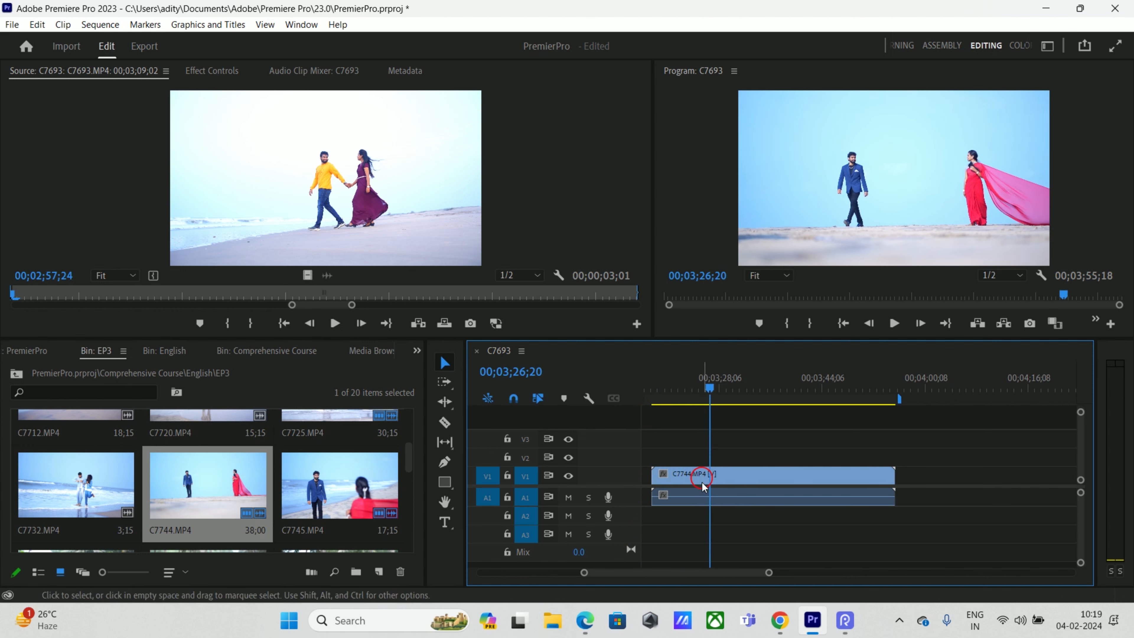
{"action": "left_click", "coordinate": [714, 481]}
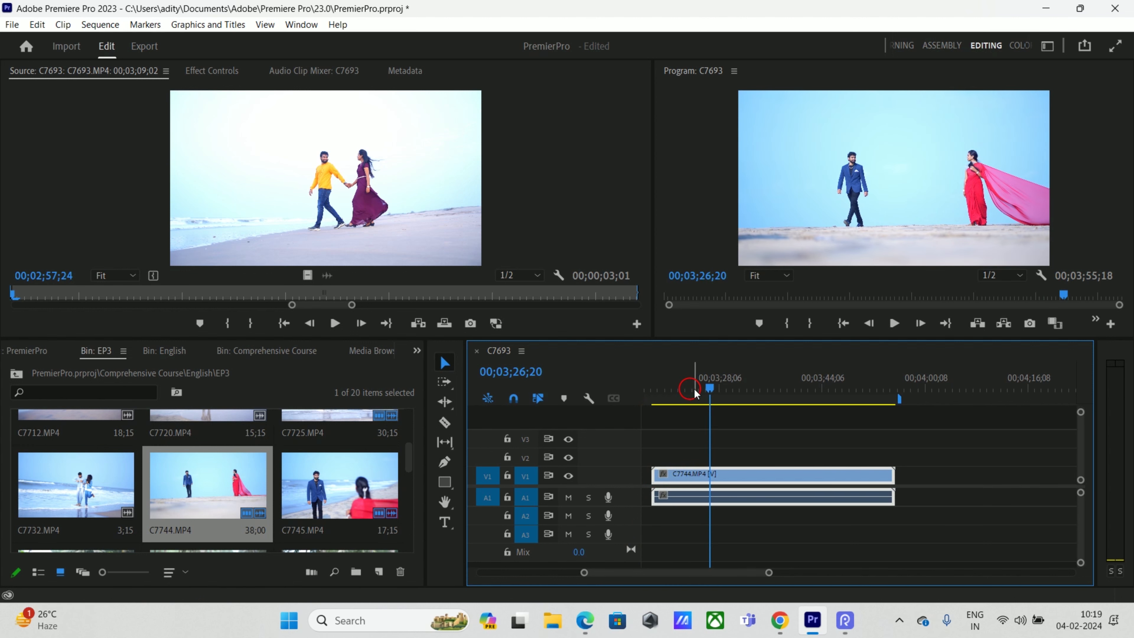
{"action": "left_click", "coordinate": [717, 459]}
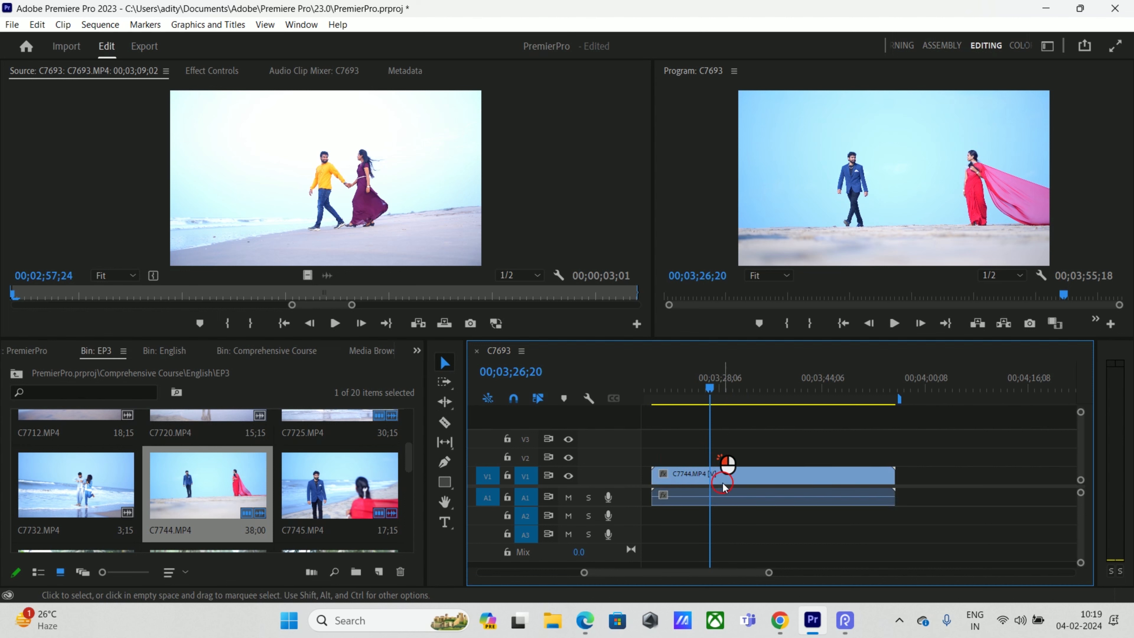
- Open C7745.MP4 in the source monitor and mark its In point at 00;21;44;16 and Out point at 00;21;47;08
{"action": "left_click", "coordinate": [306, 473]}
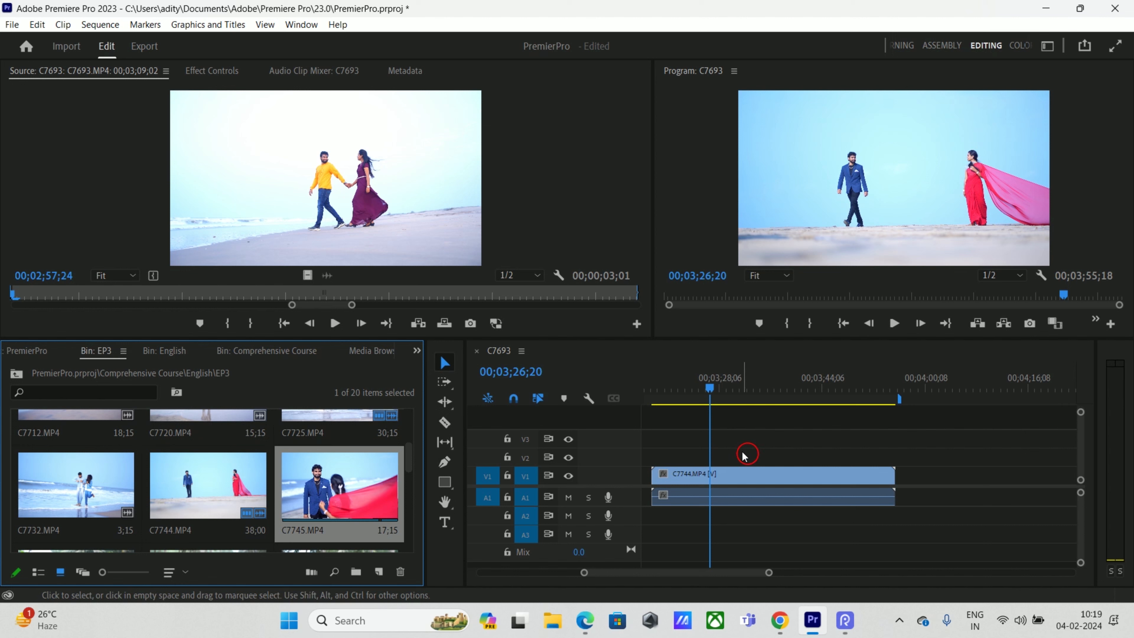
{"action": "double_click", "coordinate": [331, 492]}
{"action": "left_click_drag", "start_coordinate": [124, 304], "coordinate": [222, 310]}
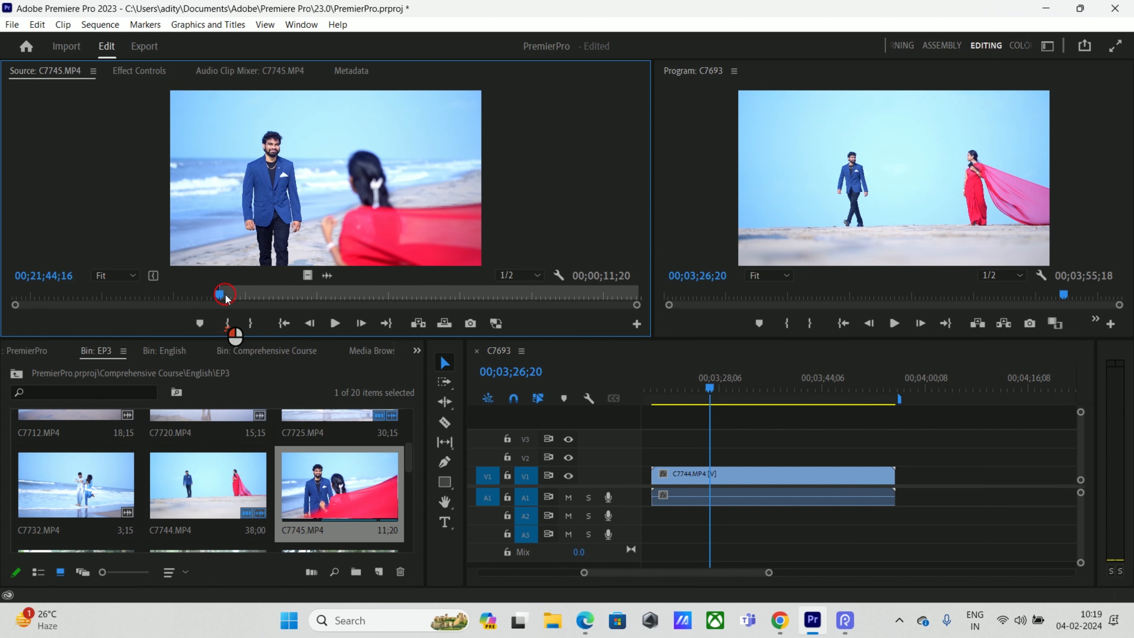
{"action": "left_click_drag", "start_coordinate": [236, 306], "coordinate": [318, 301]}
{"action": "left_click", "coordinate": [251, 323]}
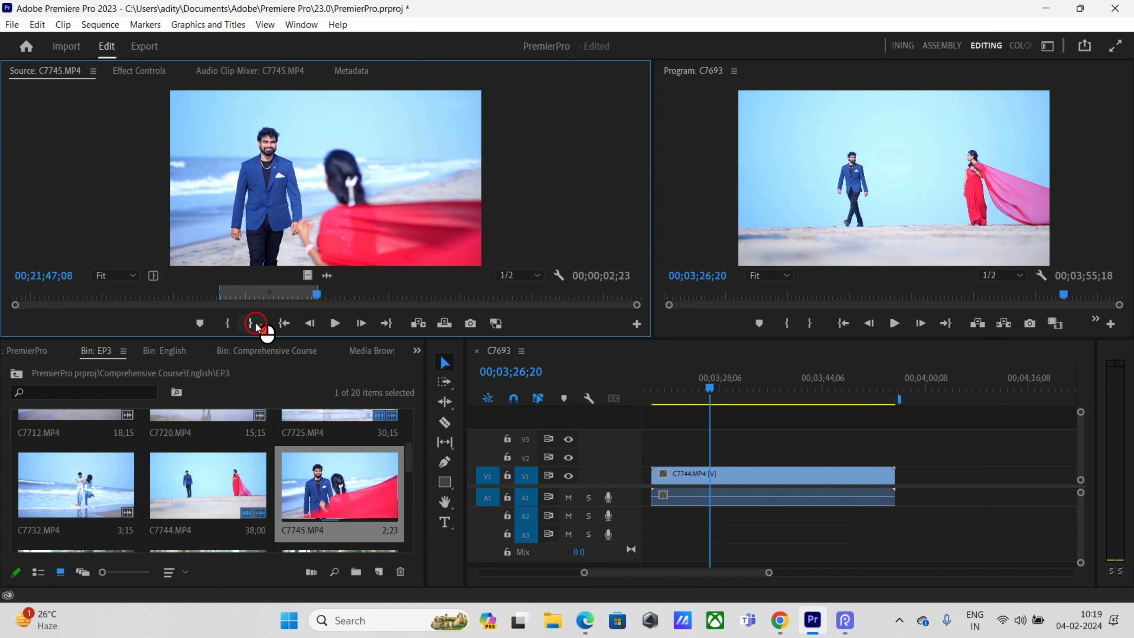
- Try layering the marked C7745.MP4 portion on V2 above C7744.MP4 at 00;03;26;20, and undo the placement
{"action": "left_click_drag", "start_coordinate": [288, 173], "coordinate": [711, 460]}
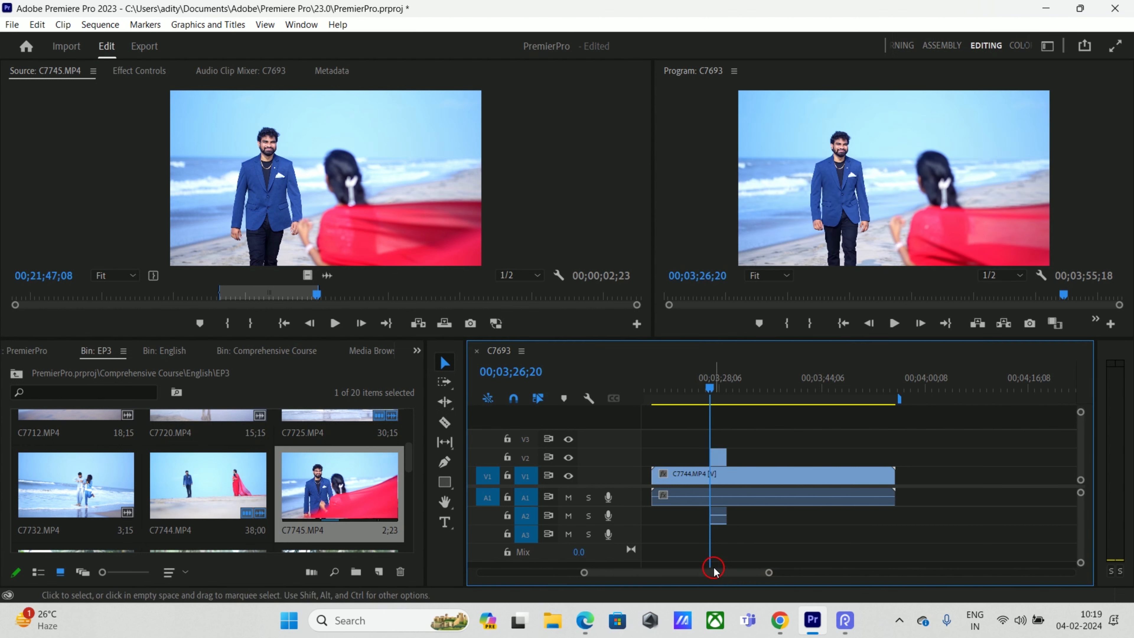
{"action": "key", "text": "ctrl+z"}
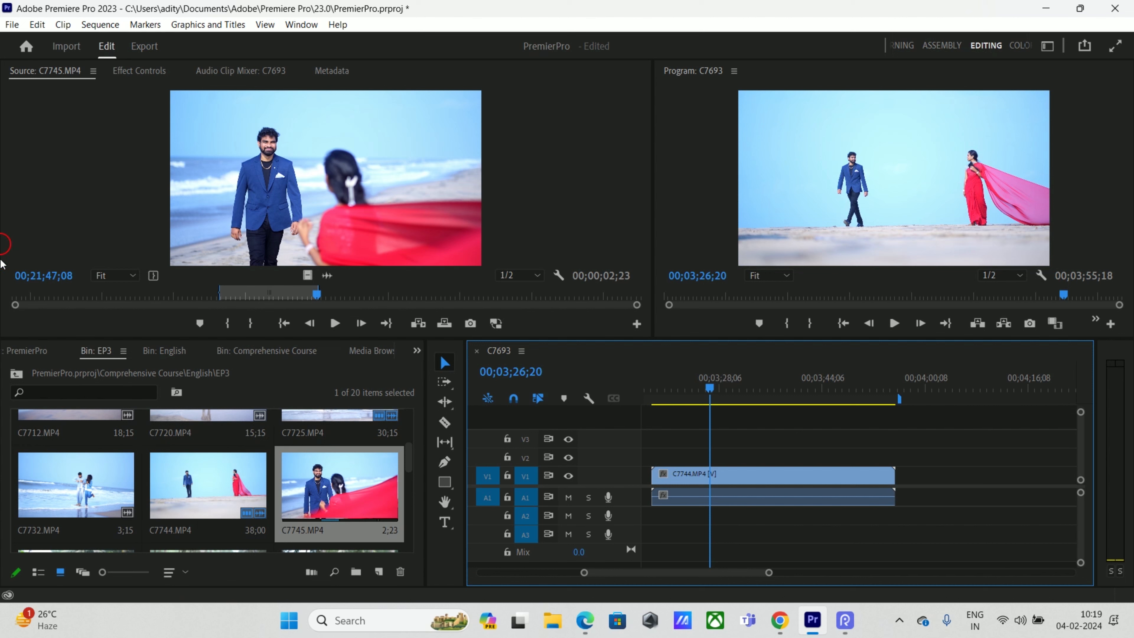
- Try inserting the marked C7745.MP4 portion into C7744.MP4 at 00;03;26;20, check the split clips on V1, and undo the insertion
{"action": "left_click", "coordinate": [419, 324]}
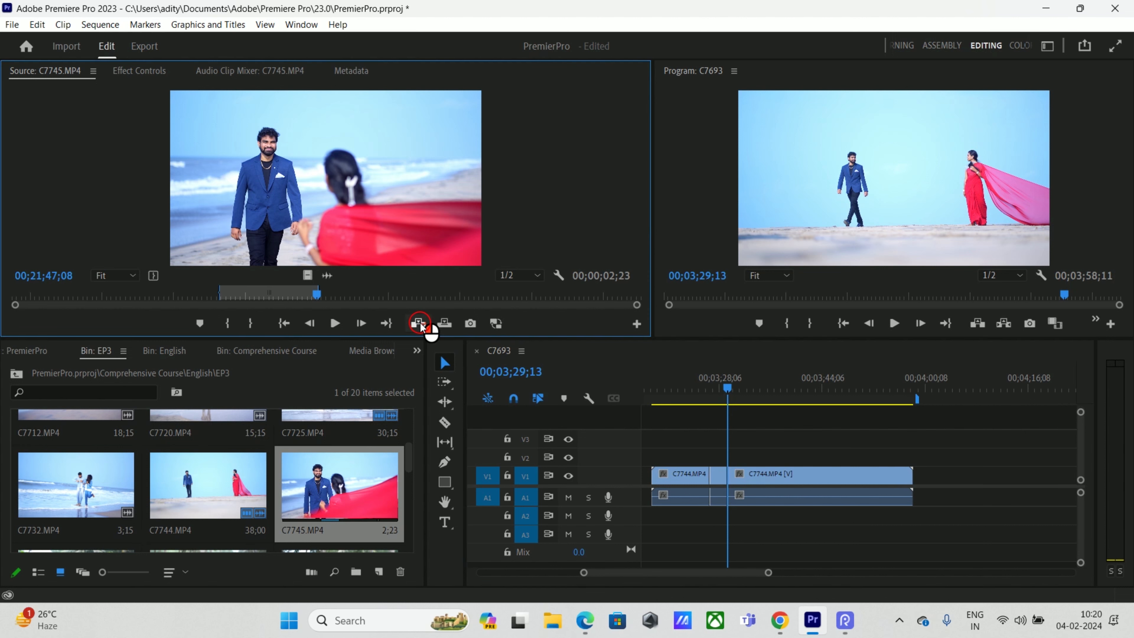
{"action": "left_click", "coordinate": [717, 475]}
{"action": "left_click_drag", "start_coordinate": [703, 397], "coordinate": [718, 399]}
{"action": "left_click", "coordinate": [717, 477]}
{"action": "left_click", "coordinate": [699, 480]}
{"action": "left_click_drag", "start_coordinate": [716, 395], "coordinate": [713, 402]}
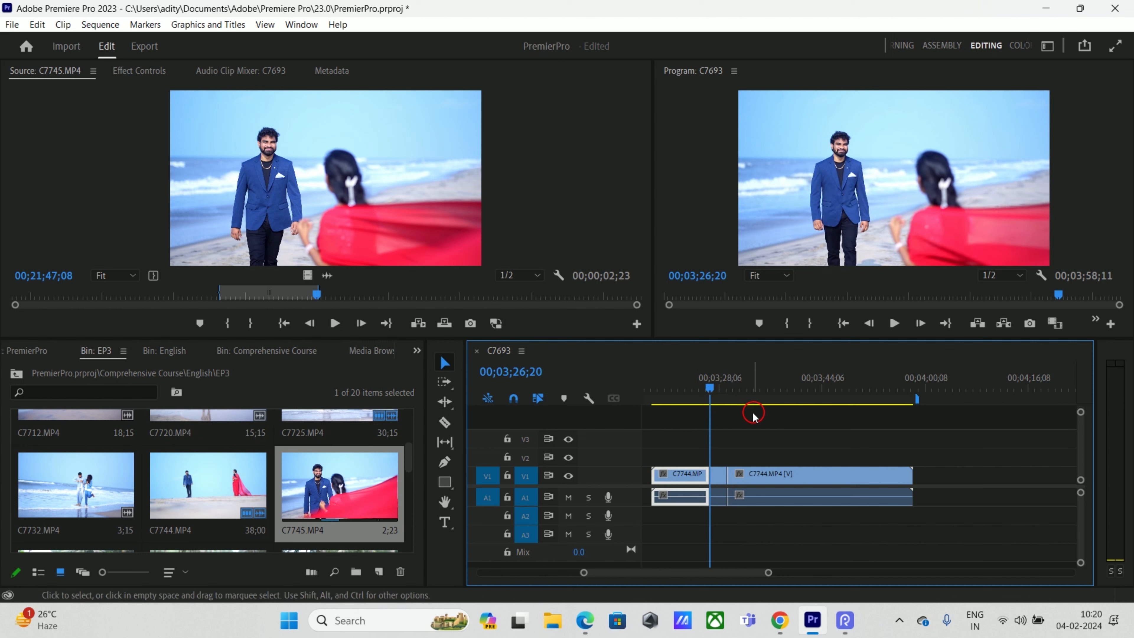
{"action": "key", "text": "shift+Delete"}
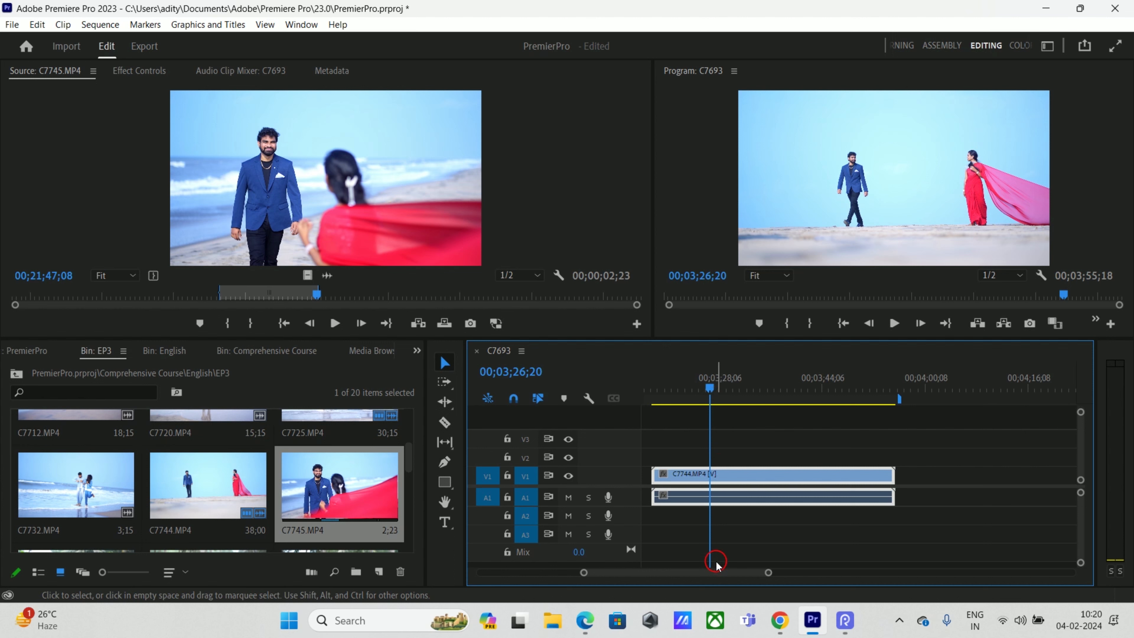
- Insert the marked C7745.MP4 portion on V1 at 00;03;26;20 between two parts of C7744.MP4 and play it back
{"action": "left_click", "coordinate": [420, 324]}
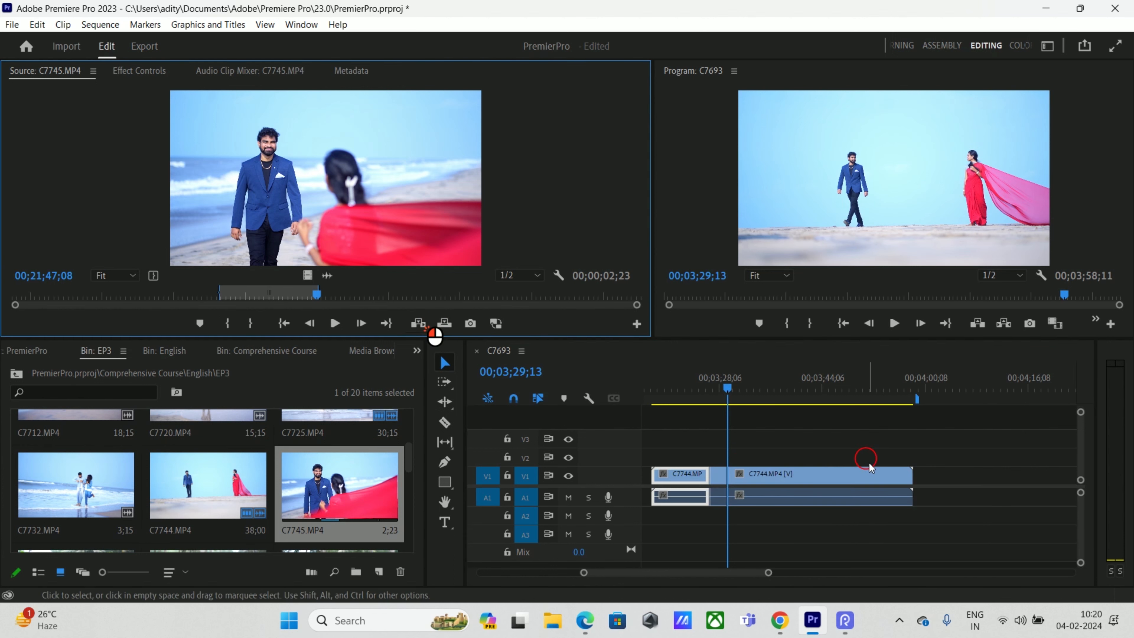
{"action": "left_click", "coordinate": [692, 479]}
{"action": "left_click_drag", "start_coordinate": [710, 396], "coordinate": [701, 451]}
{"action": "key", "text": "space"}
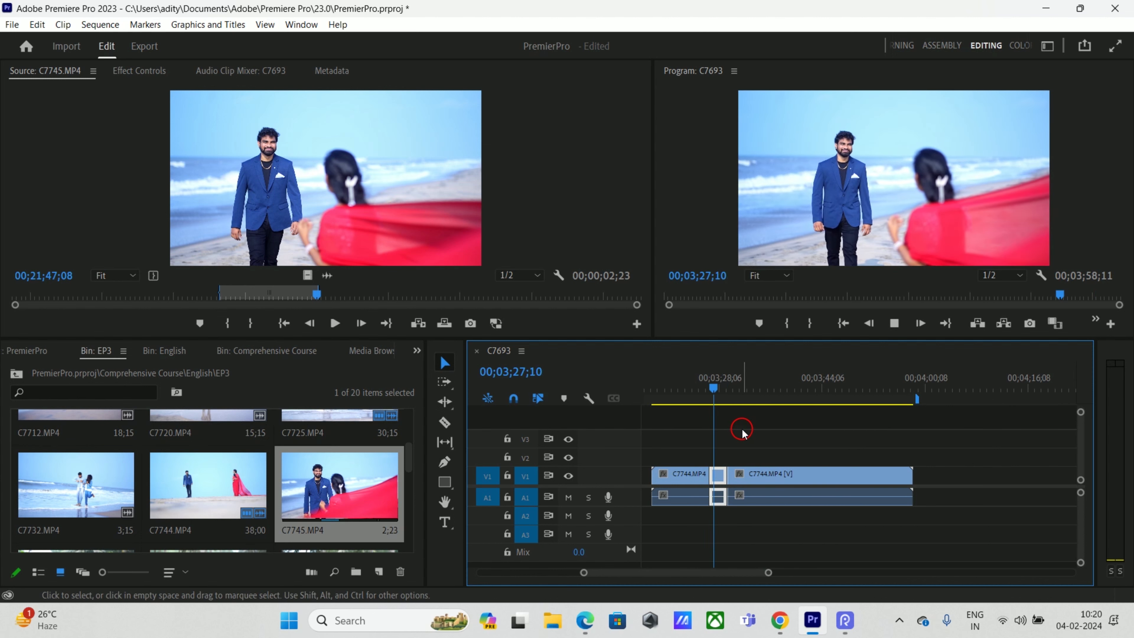
{"action": "key", "text": "space"}
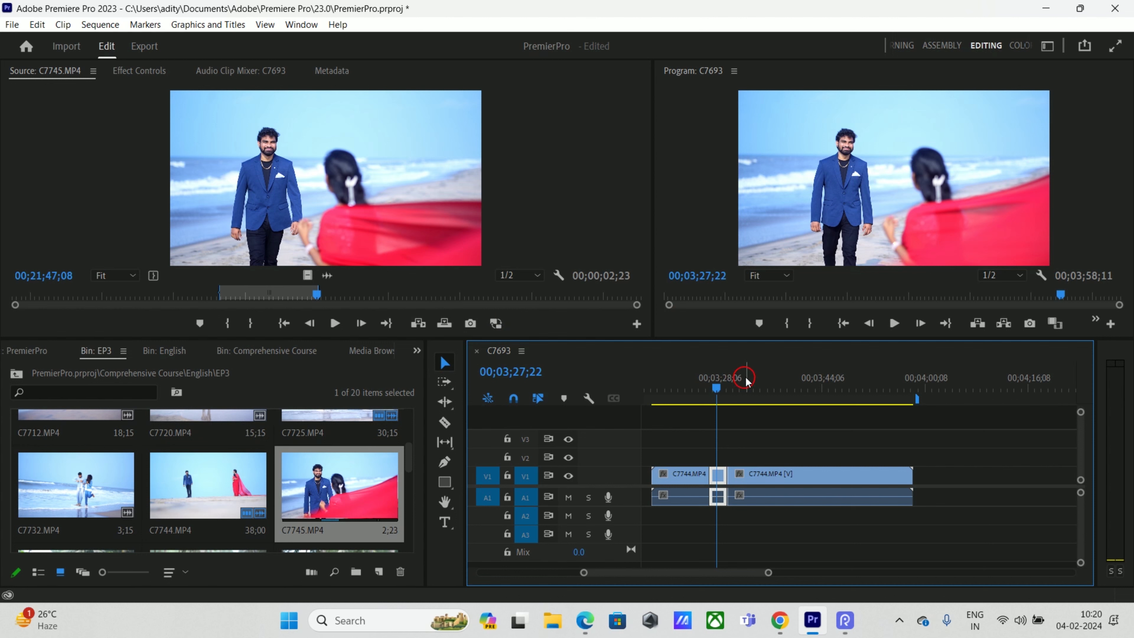
- Move the playhead to 00;03;36;23 and select the second part of C7744.MP4 on V1
{"action": "left_click_drag", "start_coordinate": [723, 389], "coordinate": [777, 399]}
{"action": "left_click", "coordinate": [786, 491]}
{"action": "left_click", "coordinate": [839, 479]}
{"action": "left_click", "coordinate": [785, 479]}
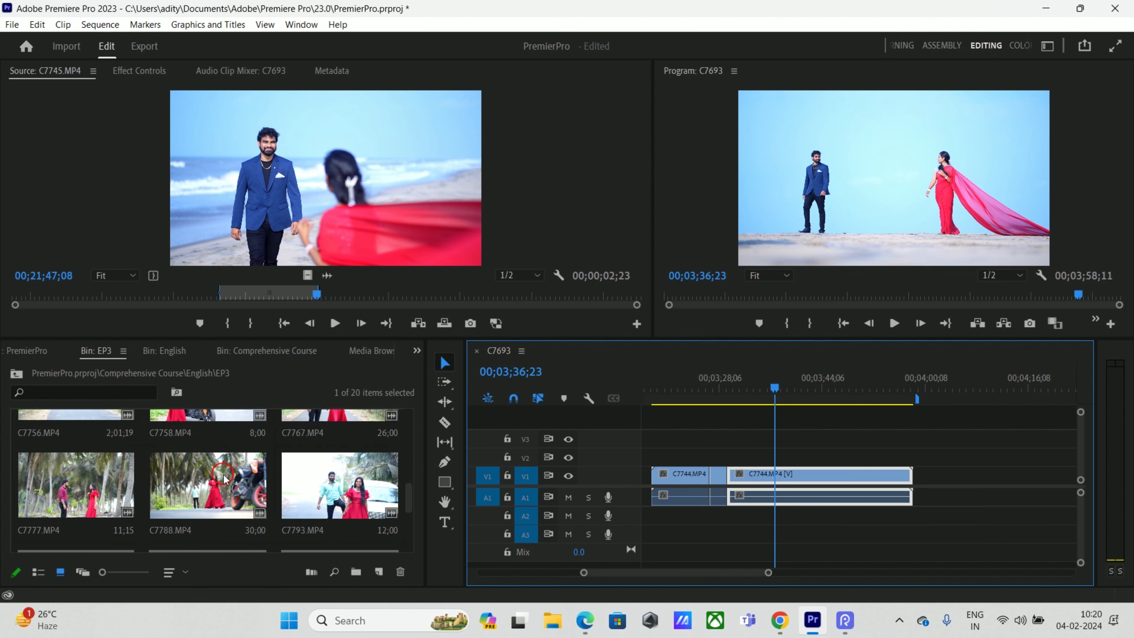
- Open C7758.MP4 in the source monitor, mark a 2;13 portion ending at 00;27;04;26, and scrub back to 00;27;03;24
{"action": "scroll", "coordinate": [205, 483], "scroll_direction": "down", "scroll_amount": 2}
{"action": "left_click", "coordinate": [195, 481]}
{"action": "double_click", "coordinate": [223, 474]}
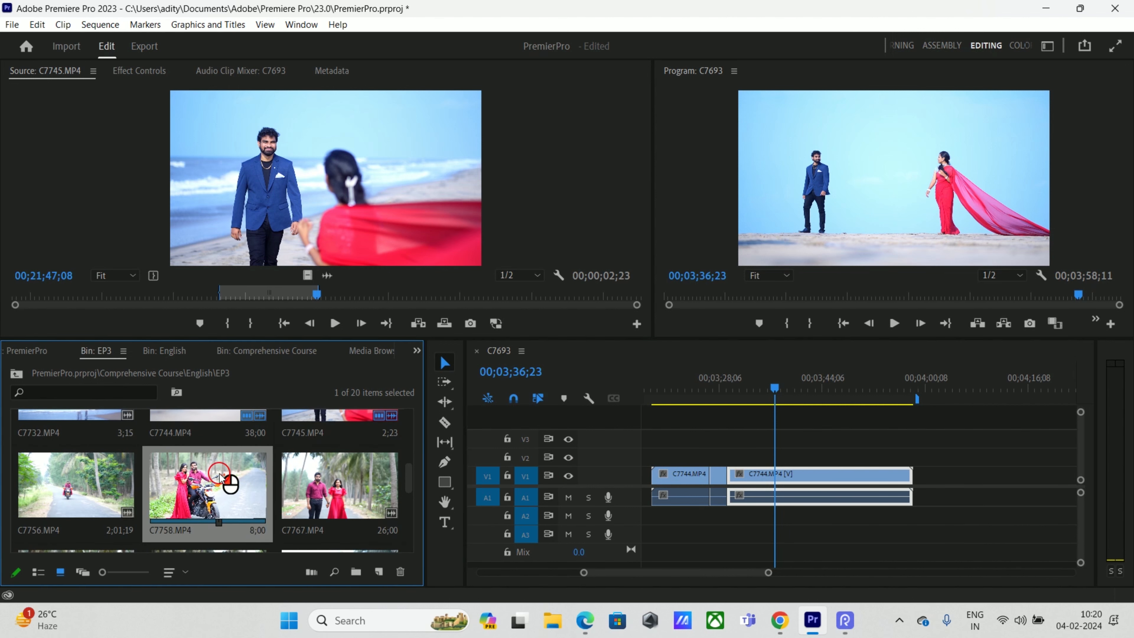
{"action": "left_click", "coordinate": [376, 296]}
{"action": "left_click_drag", "start_coordinate": [385, 295], "coordinate": [423, 304]}
{"action": "left_click", "coordinate": [233, 328]}
{"action": "left_click", "coordinate": [251, 327]}
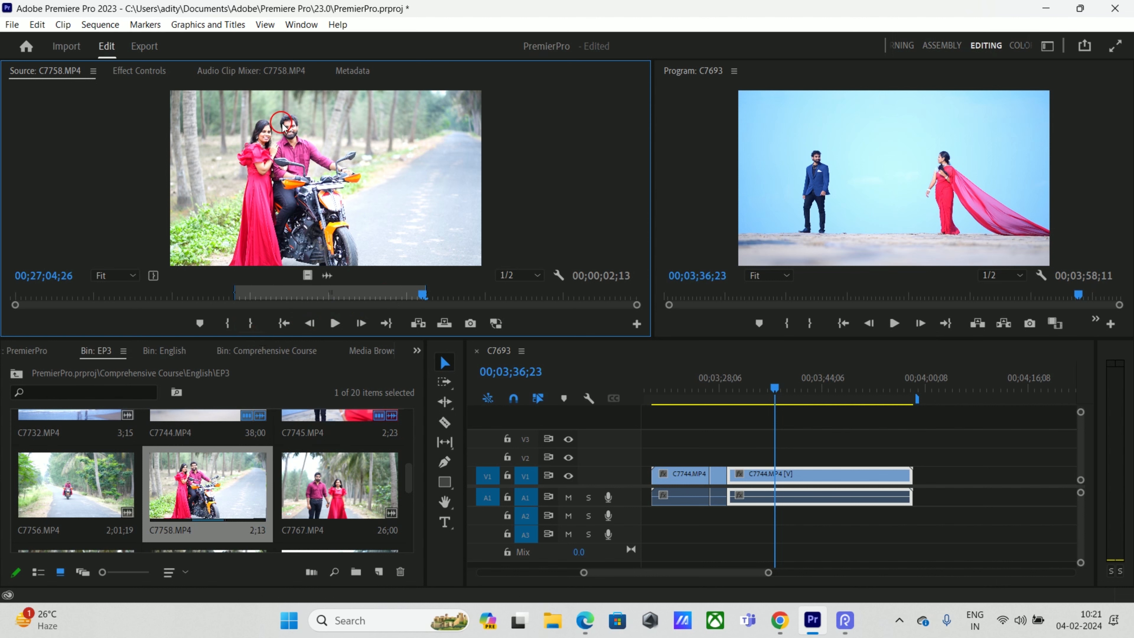
{"action": "left_click_drag", "start_coordinate": [422, 295], "coordinate": [340, 297]}
- Overwrite part of C7744.MP4 on V1 at 00;03;36;23 with the marked C7758.MP4 portion and check the placed clip
{"action": "left_click", "coordinate": [799, 487]}
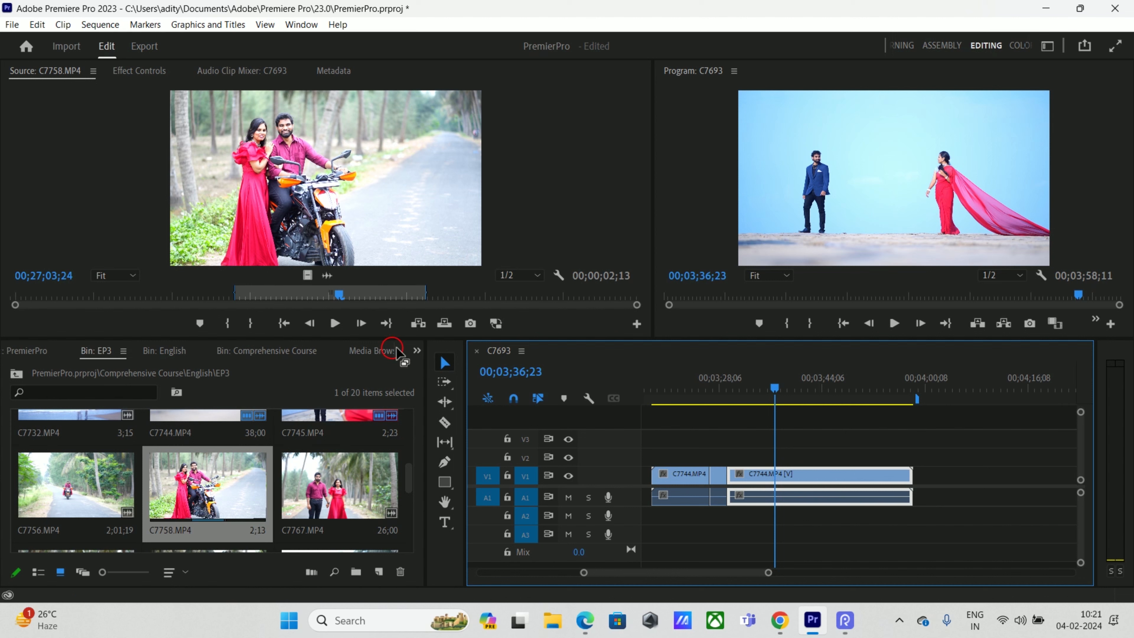
{"action": "left_click", "coordinate": [444, 325]}
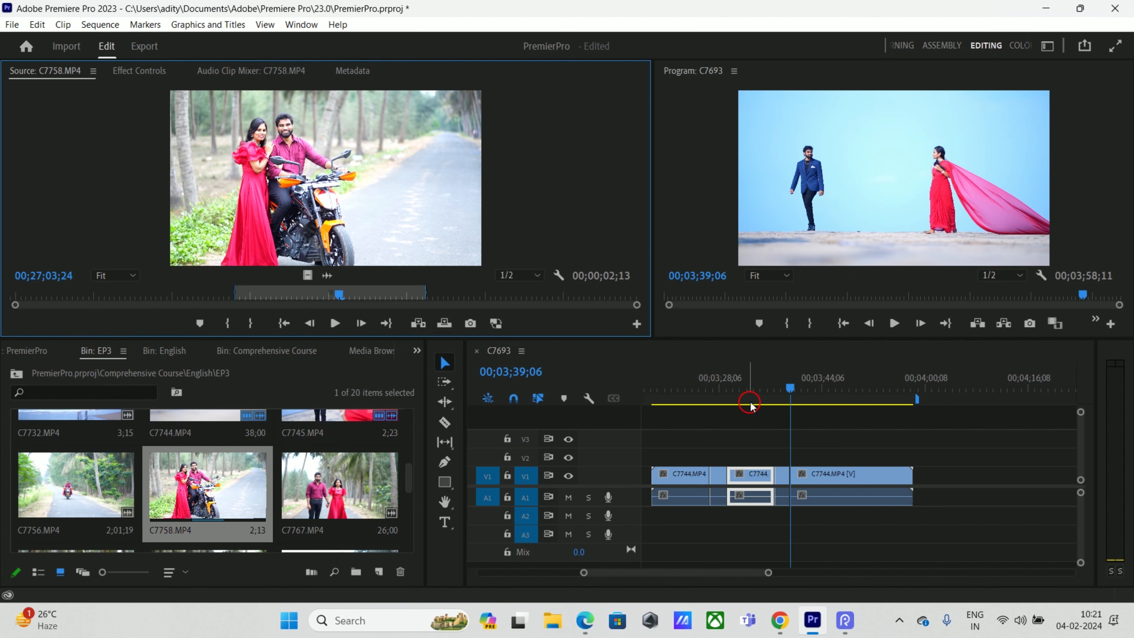
{"action": "left_click_drag", "start_coordinate": [742, 385], "coordinate": [785, 427]}
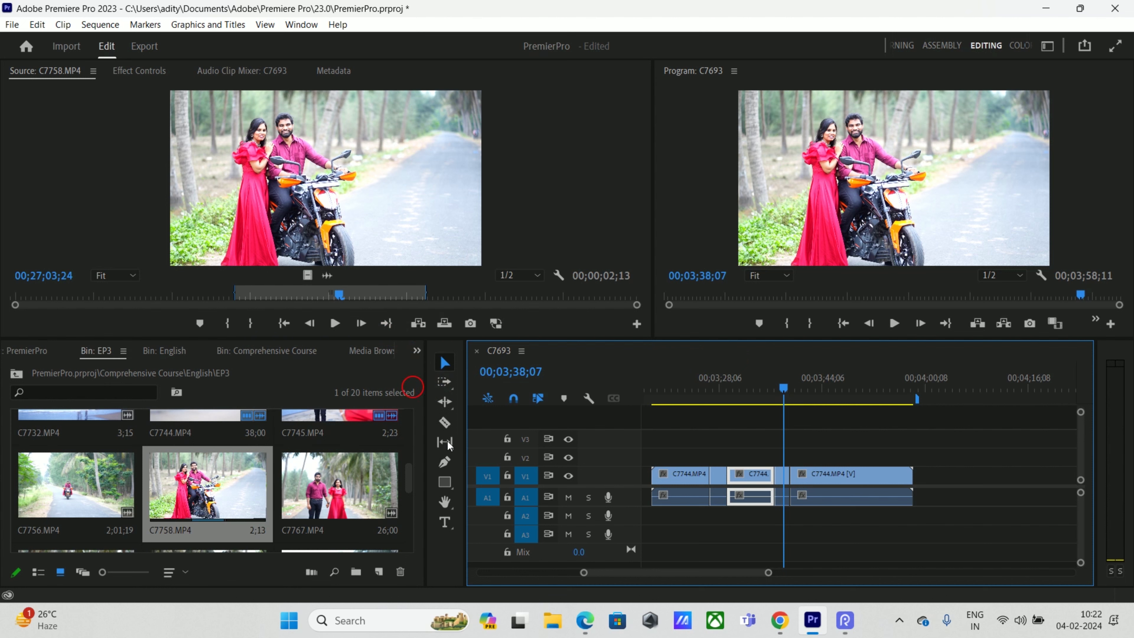
{"action": "left_click", "coordinate": [782, 478]}
{"action": "left_click_drag", "start_coordinate": [785, 396], "coordinate": [777, 404]}
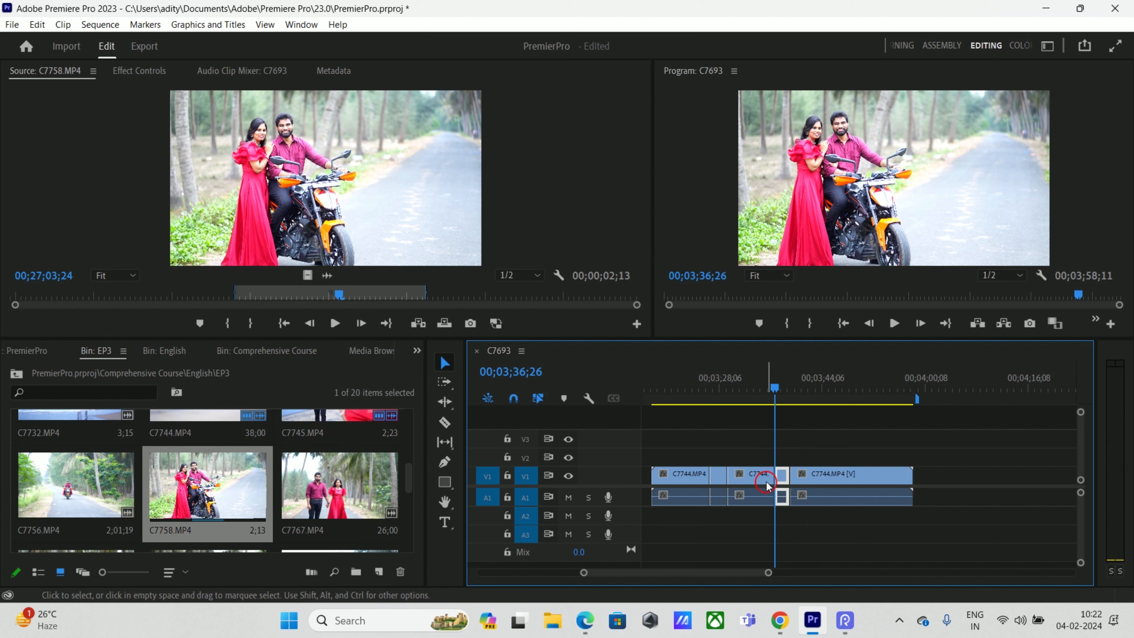
{"action": "left_click", "coordinate": [819, 459]}
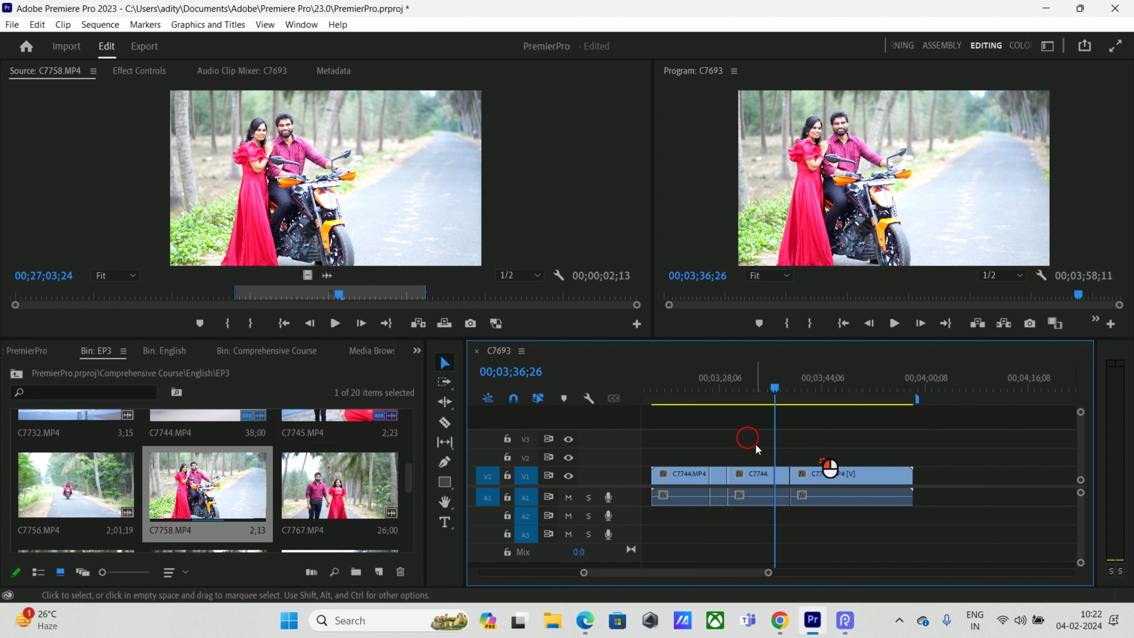
{"action": "double_click", "coordinate": [626, 460]}
{"action": "double_click", "coordinate": [606, 423]}
- Overwrite the last C7744.MP4 clip on V1 at 00;03;43;05 with the marked C7758.MP4 portion and select the new clip
{"action": "left_click_drag", "start_coordinate": [777, 392], "coordinate": [816, 395]}
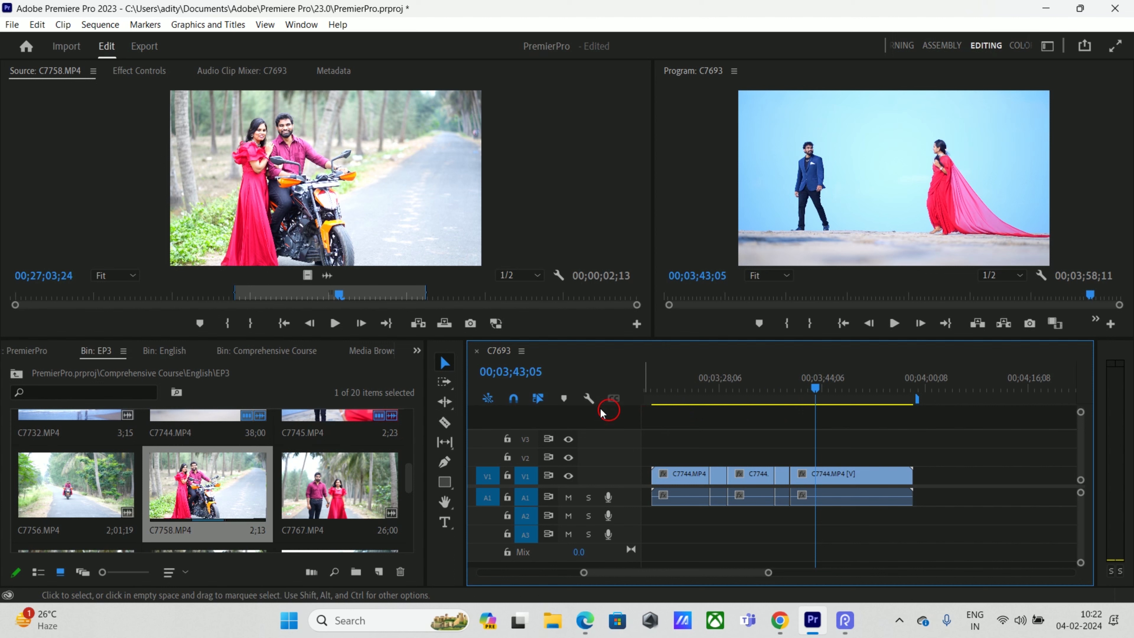
{"action": "left_click", "coordinate": [444, 323]}
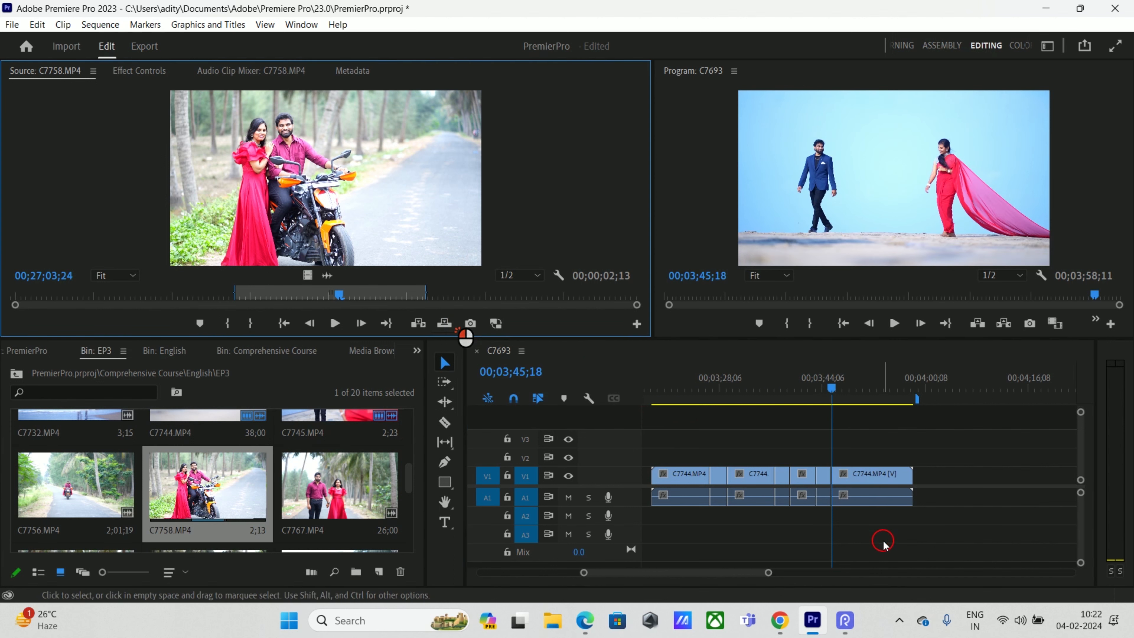
{"action": "left_click", "coordinate": [823, 483]}
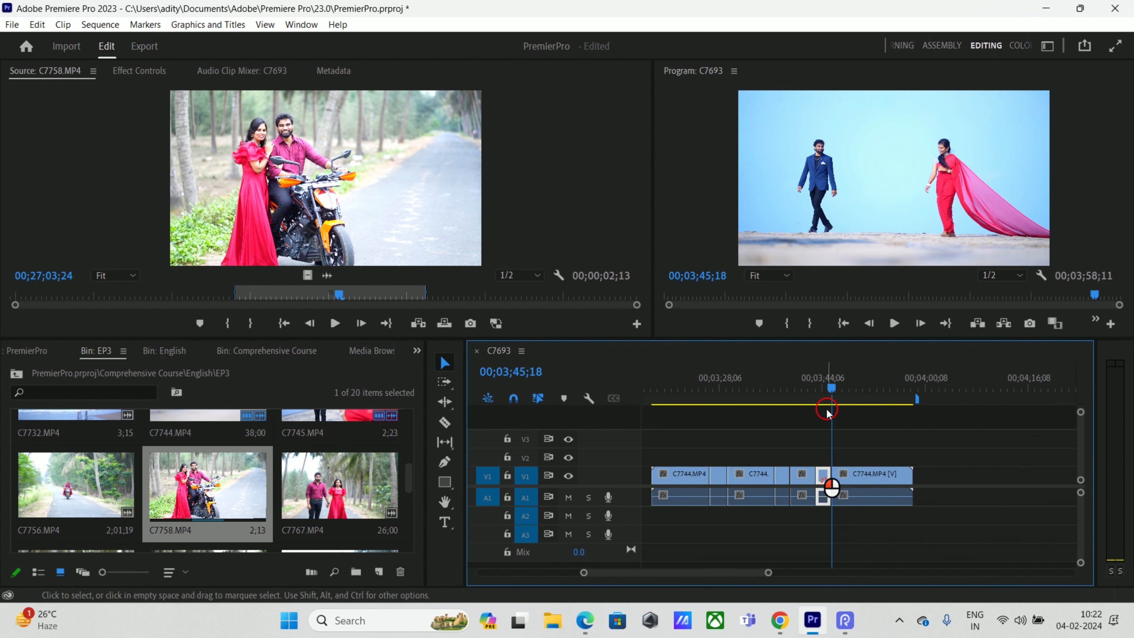
{"action": "key", "text": "Up"}
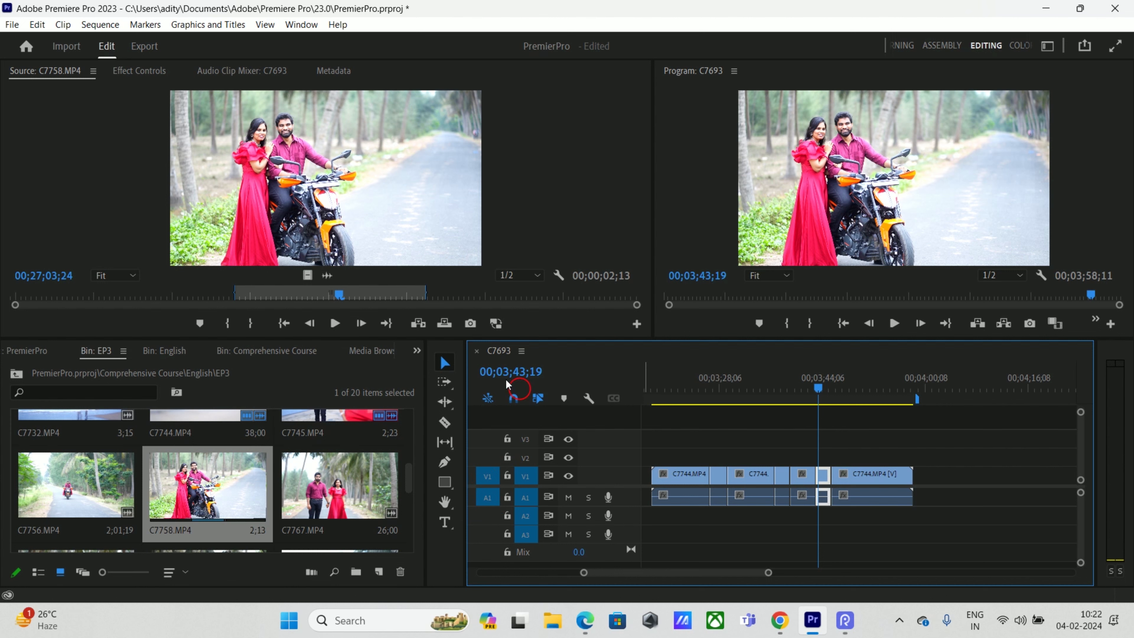
{"action": "left_click", "coordinate": [826, 474]}
- Route the source video to V2 and the source audio to A2, and insert the marked C7758.MP4 portion at 00;03;49;29
{"action": "left_click_drag", "start_coordinate": [839, 389], "coordinate": [860, 390]}
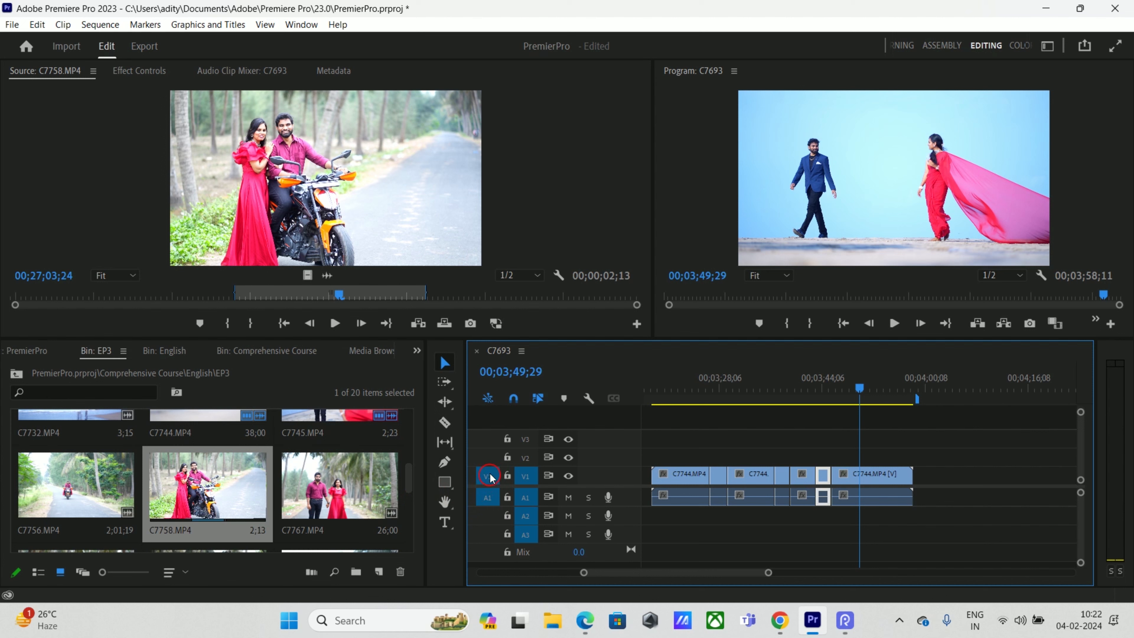
{"action": "left_click_drag", "start_coordinate": [491, 475], "coordinate": [485, 462]}
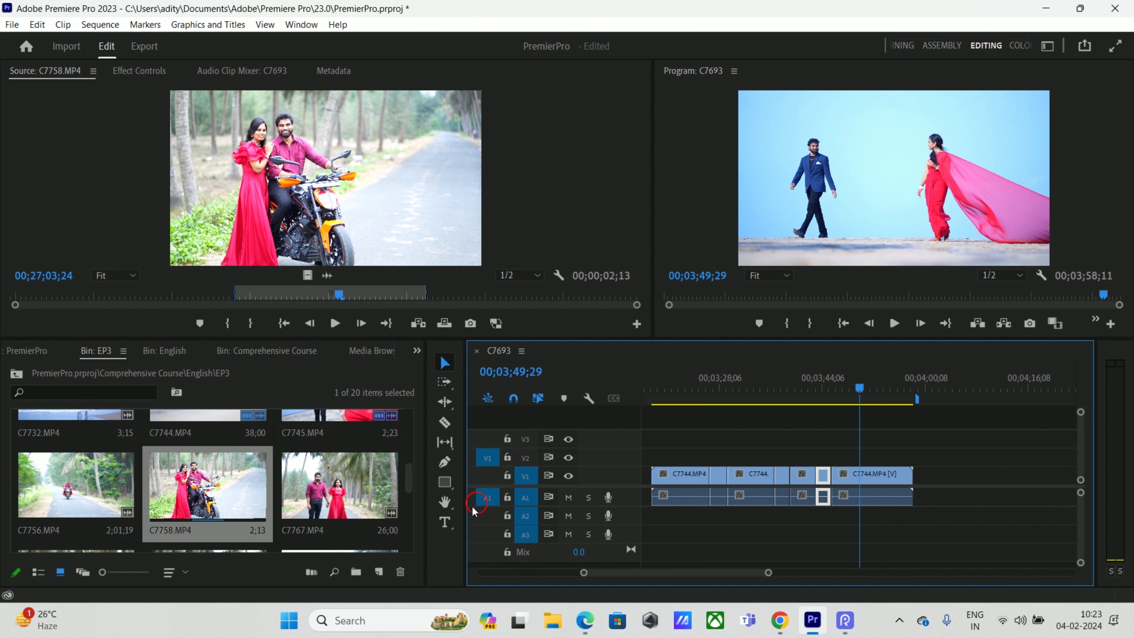
{"action": "left_click", "coordinate": [485, 517]}
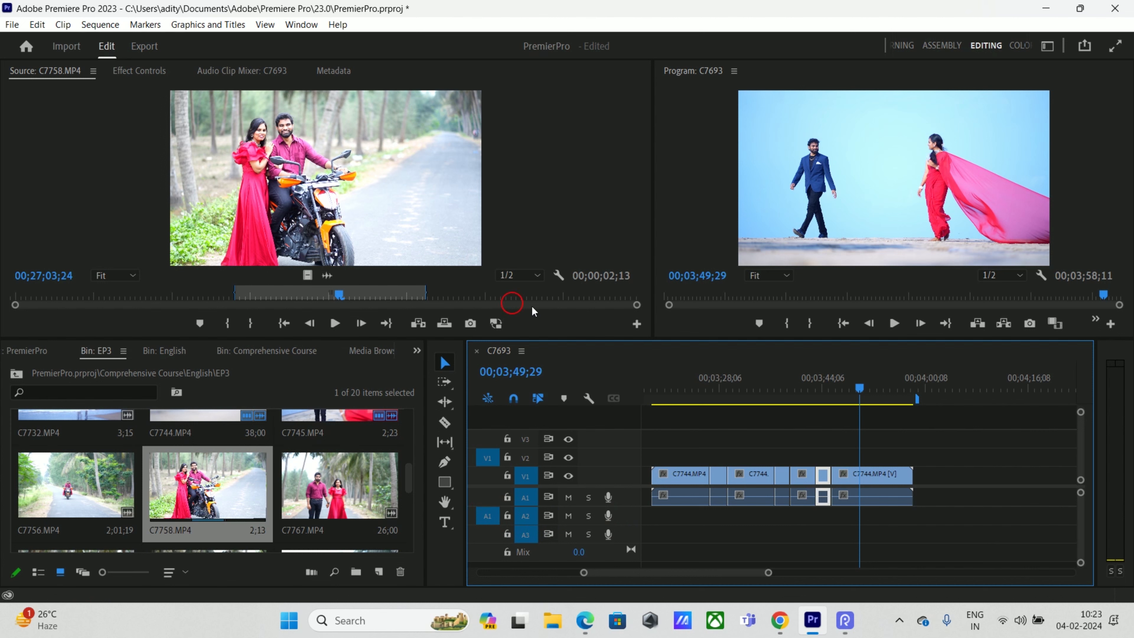
{"action": "left_click", "coordinate": [418, 323]}
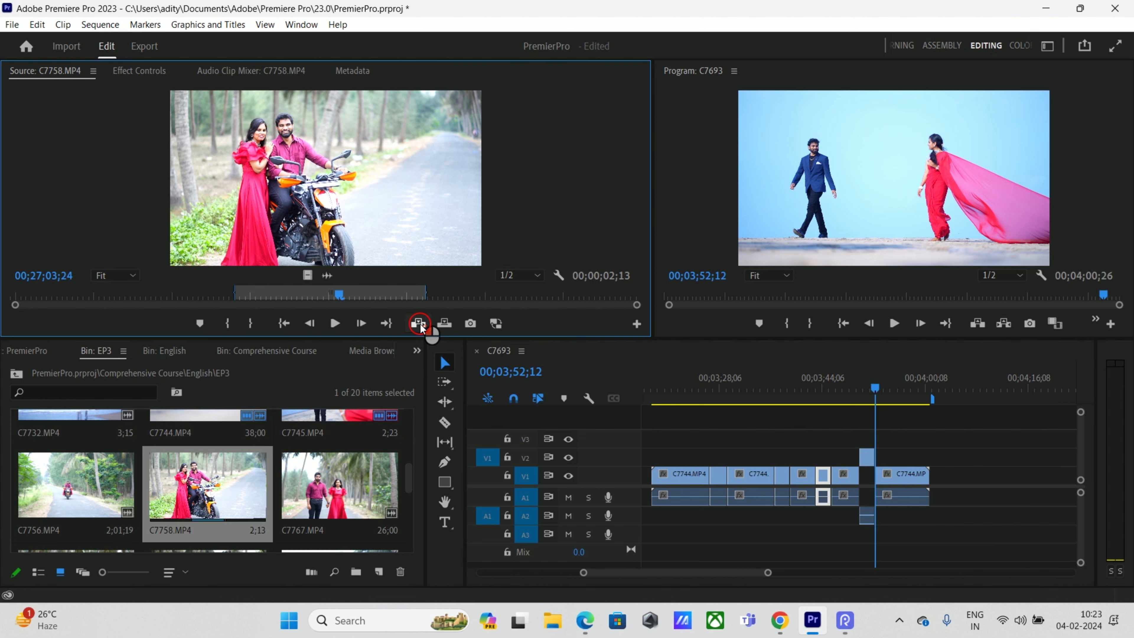
- Open the V2 clip of C7758.MP4 in the source monitor and examine it and the gap below it on V1
{"action": "left_click_drag", "start_coordinate": [866, 474], "coordinate": [867, 458]}
{"action": "double_click", "coordinate": [866, 458]}
{"action": "left_click_drag", "start_coordinate": [874, 389], "coordinate": [854, 389]}
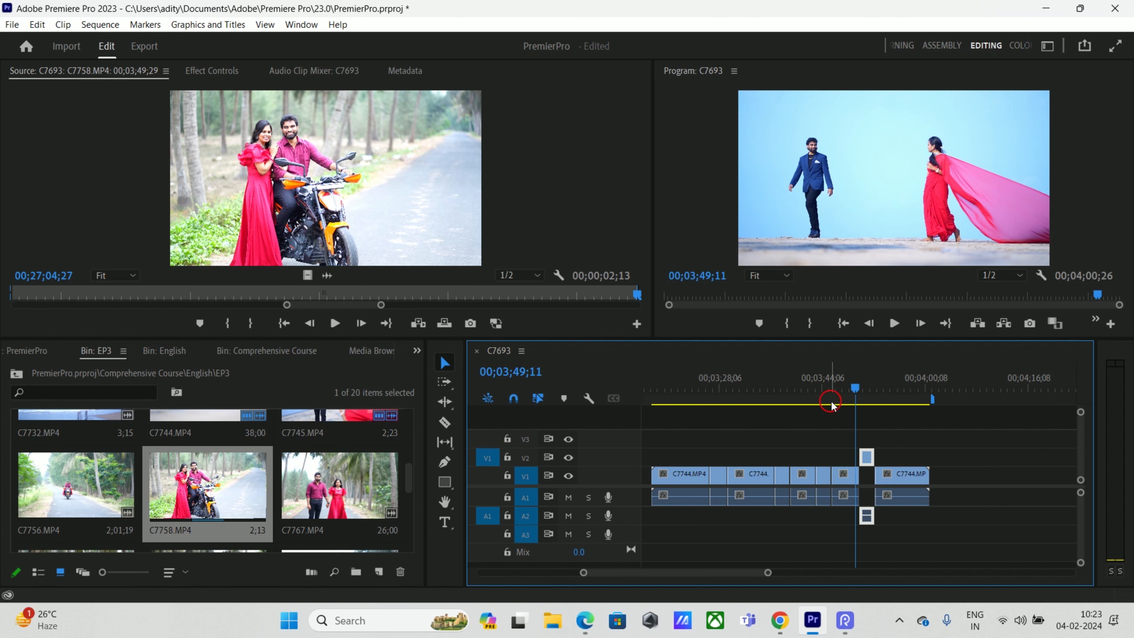
{"action": "mouse_move", "coordinate": [859, 407]}
{"action": "left_mouse_down"}
{"action": "mouse_move", "coordinate": [846, 387]}
{"action": "mouse_move", "coordinate": [866, 397]}
{"action": "left_mouse_up"}
{"action": "left_click", "coordinate": [862, 386]}
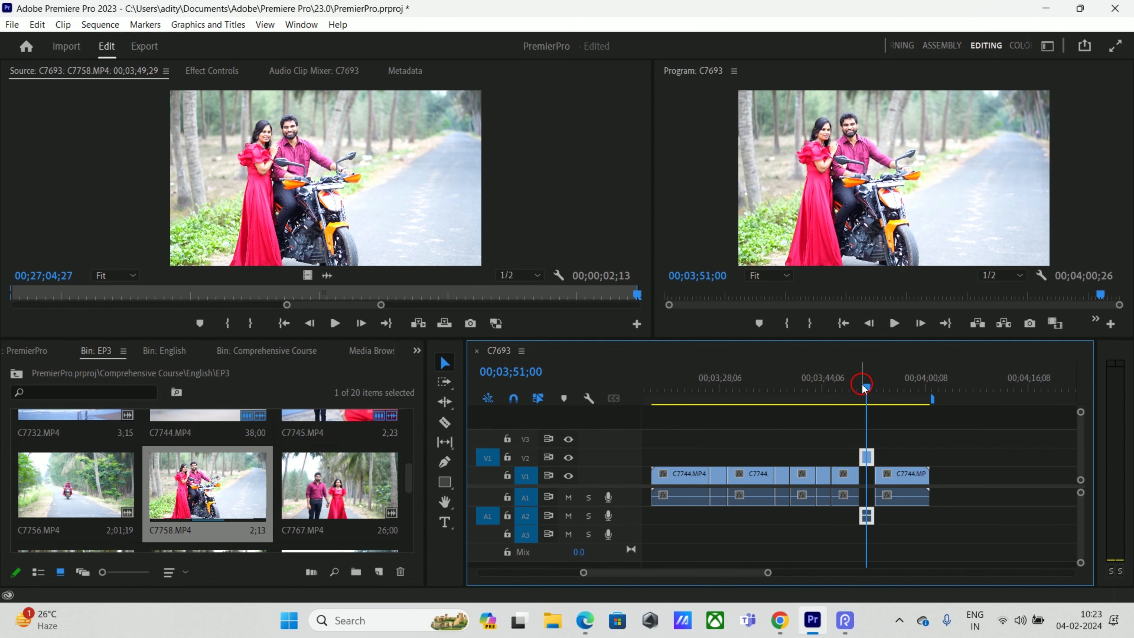
{"action": "left_click_drag", "start_coordinate": [868, 386], "coordinate": [870, 387]}
{"action": "left_click", "coordinate": [868, 475]}
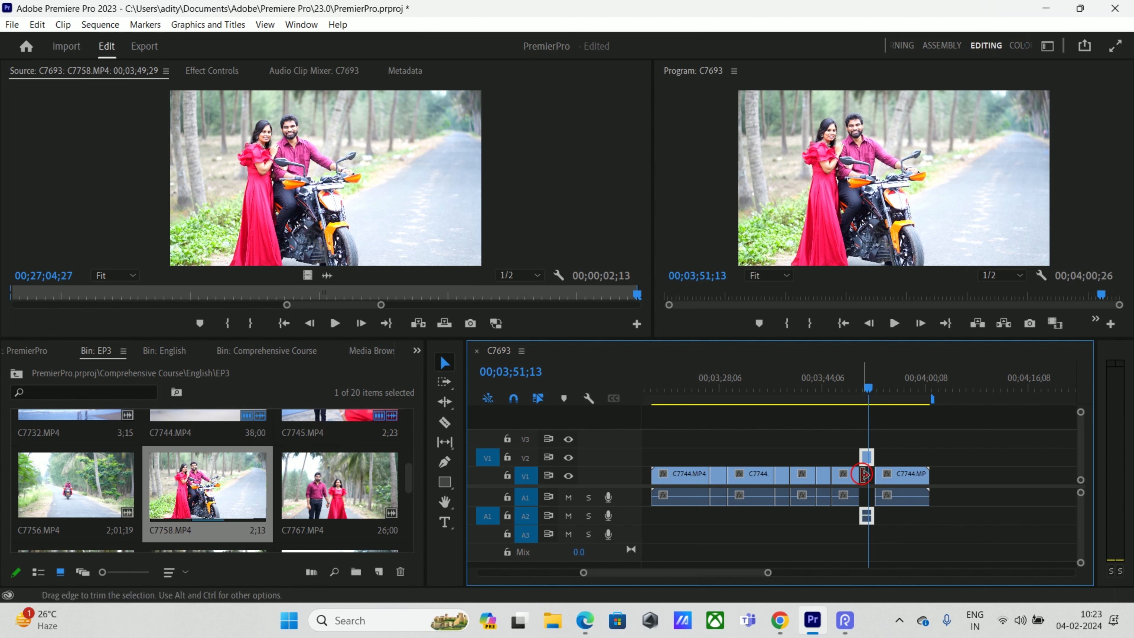
{"action": "left_click", "coordinate": [874, 390]}
{"action": "left_click_drag", "start_coordinate": [876, 392], "coordinate": [894, 391]}
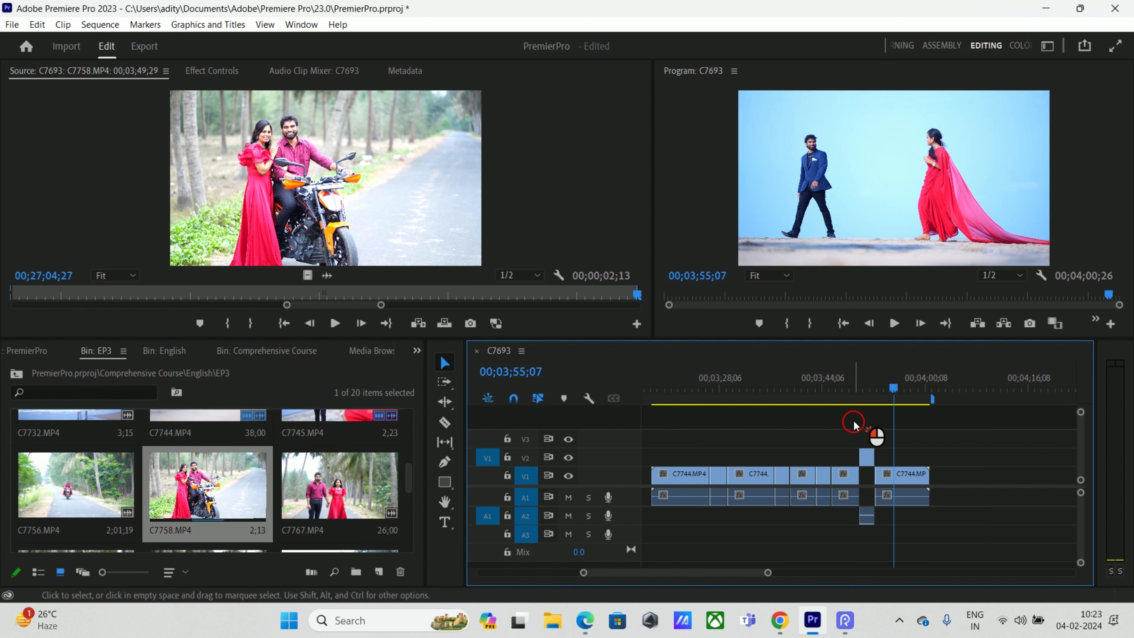
{"action": "left_click", "coordinate": [854, 396]}
{"action": "left_click_drag", "start_coordinate": [856, 398], "coordinate": [868, 397]}
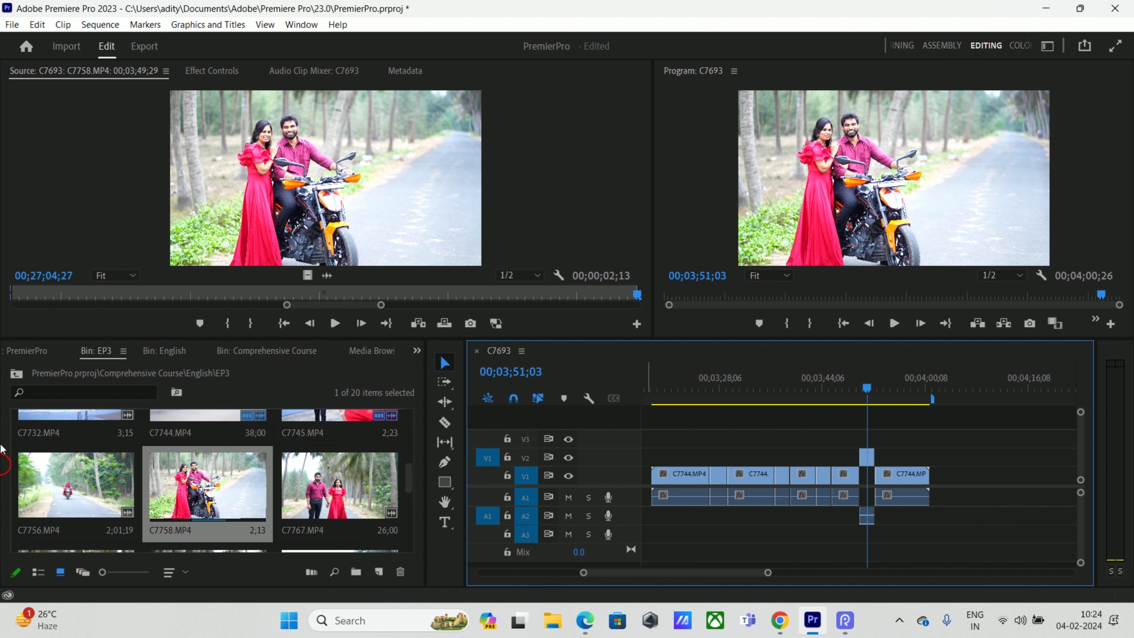
- Overwrite the C7758.MP4 portion onto V2 and A2 at 00;03;55;17, layered with the last C7744.MP4 clip, and review the placed clip
{"action": "left_click", "coordinate": [890, 391]}
{"action": "left_click_drag", "start_coordinate": [889, 388], "coordinate": [895, 390]}
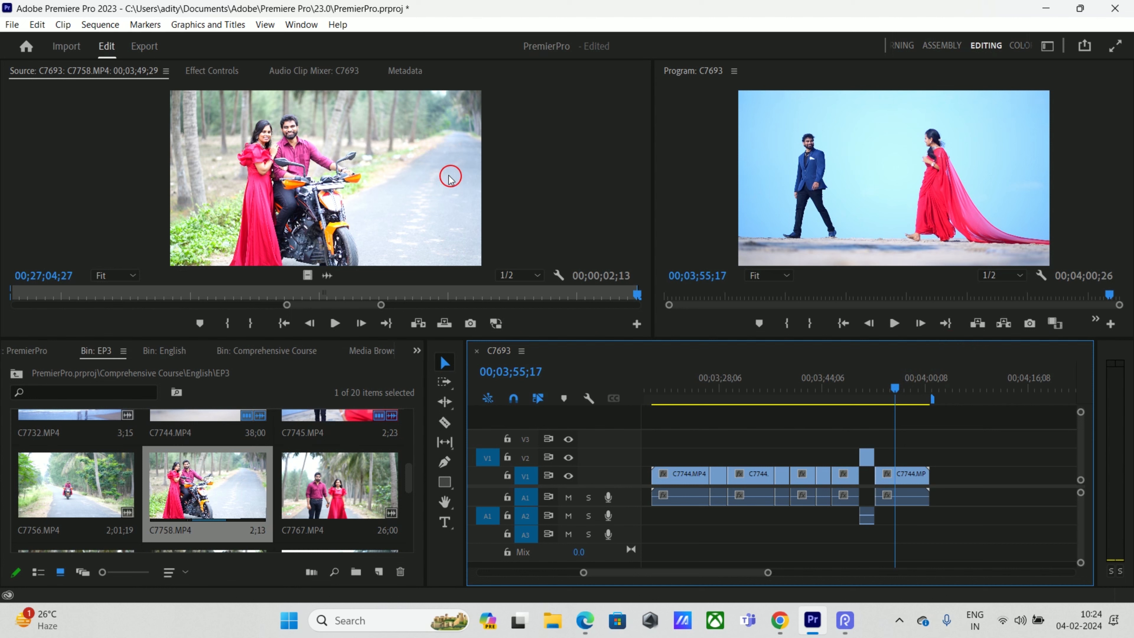
{"action": "left_click", "coordinate": [914, 493]}
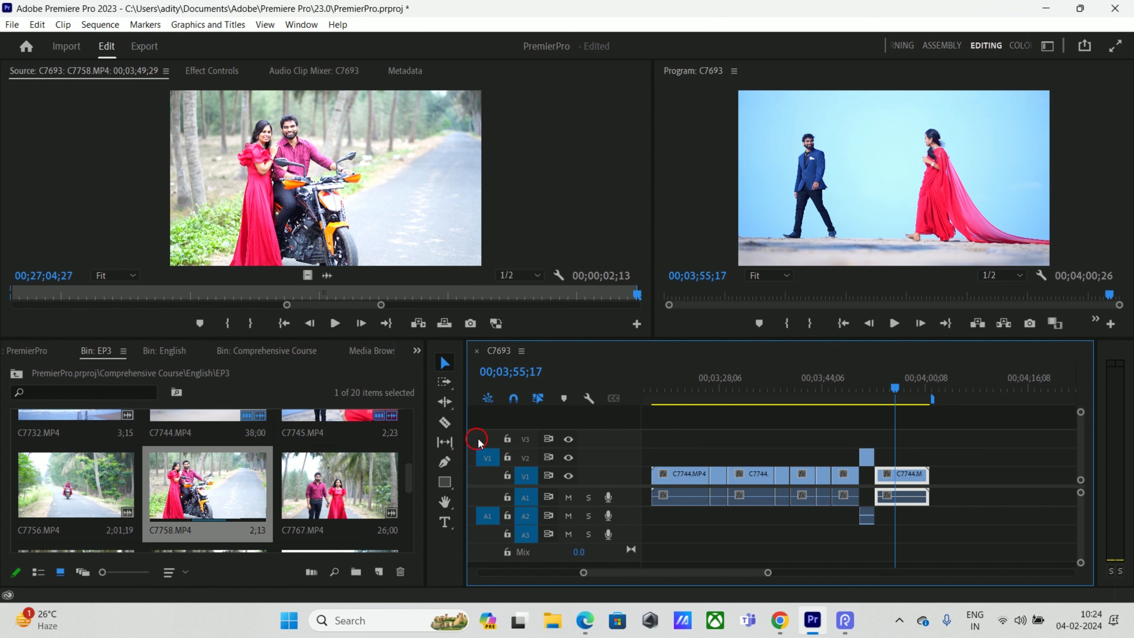
{"action": "left_click", "coordinate": [444, 323]}
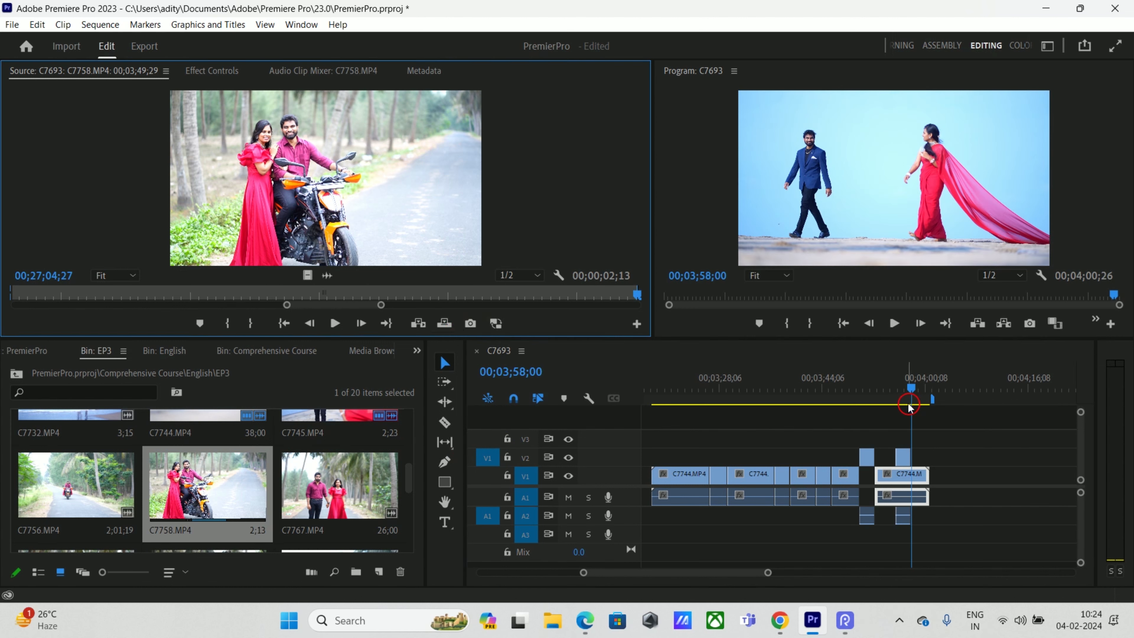
{"action": "left_click", "coordinate": [887, 389]}
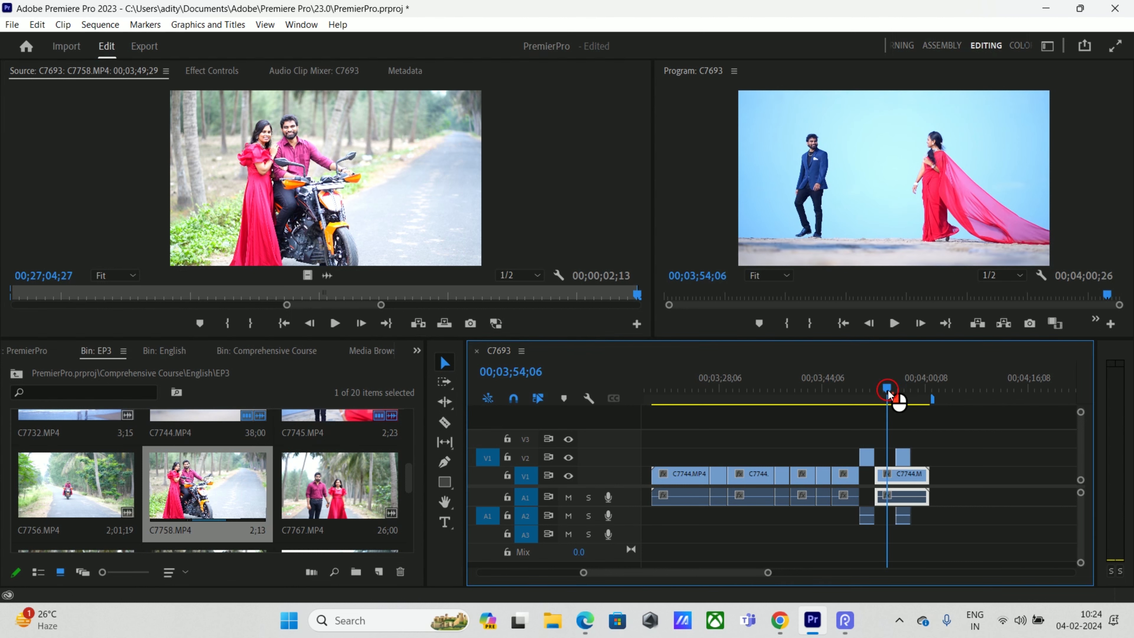
{"action": "left_click", "coordinate": [903, 457]}
{"action": "key", "text": "space"}
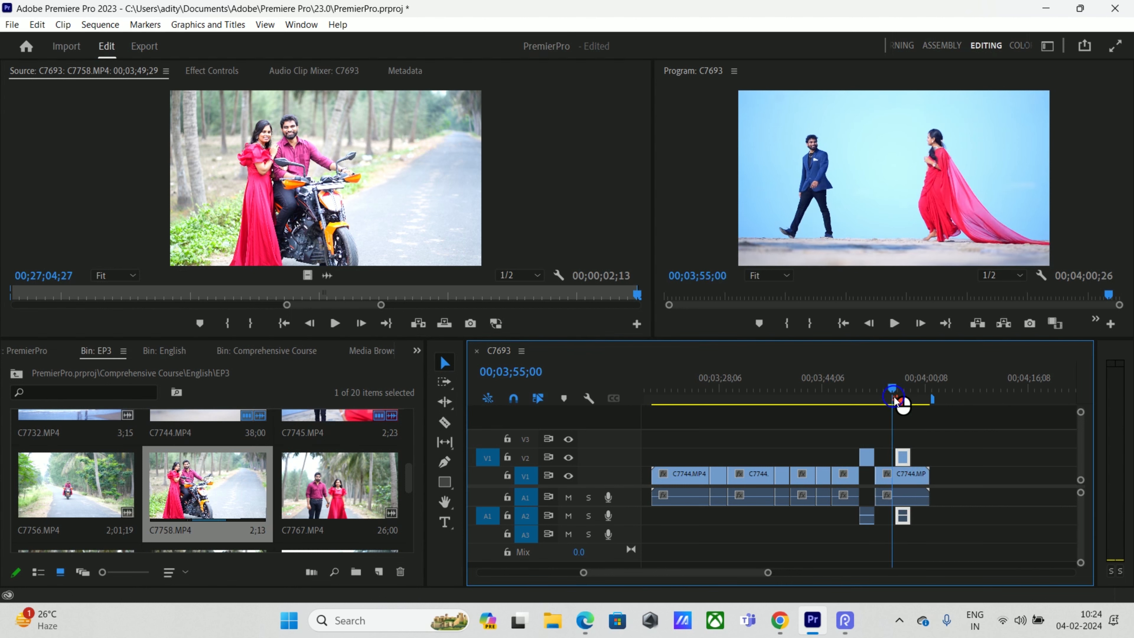
{"action": "left_click_drag", "start_coordinate": [909, 406], "coordinate": [891, 412]}
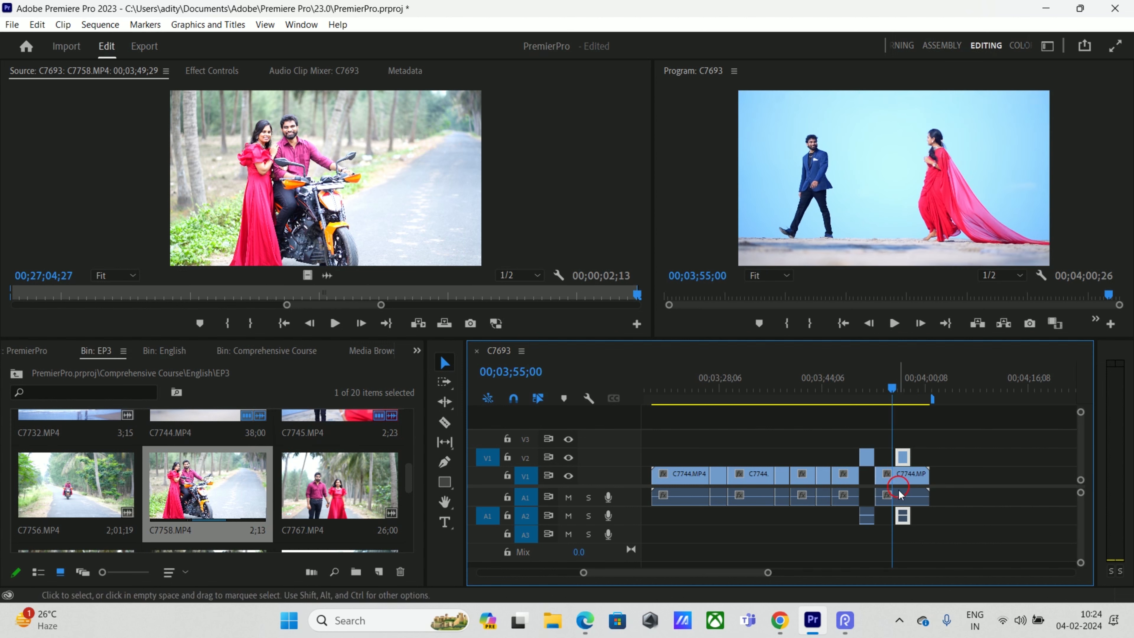
- Open the last C7744.MP4 clip in the source monitor and play the sequence from 00;03;55;14 to review the layered C7758.MP4 clip
{"action": "double_click", "coordinate": [902, 477]}
{"action": "left_click", "coordinate": [902, 457]}
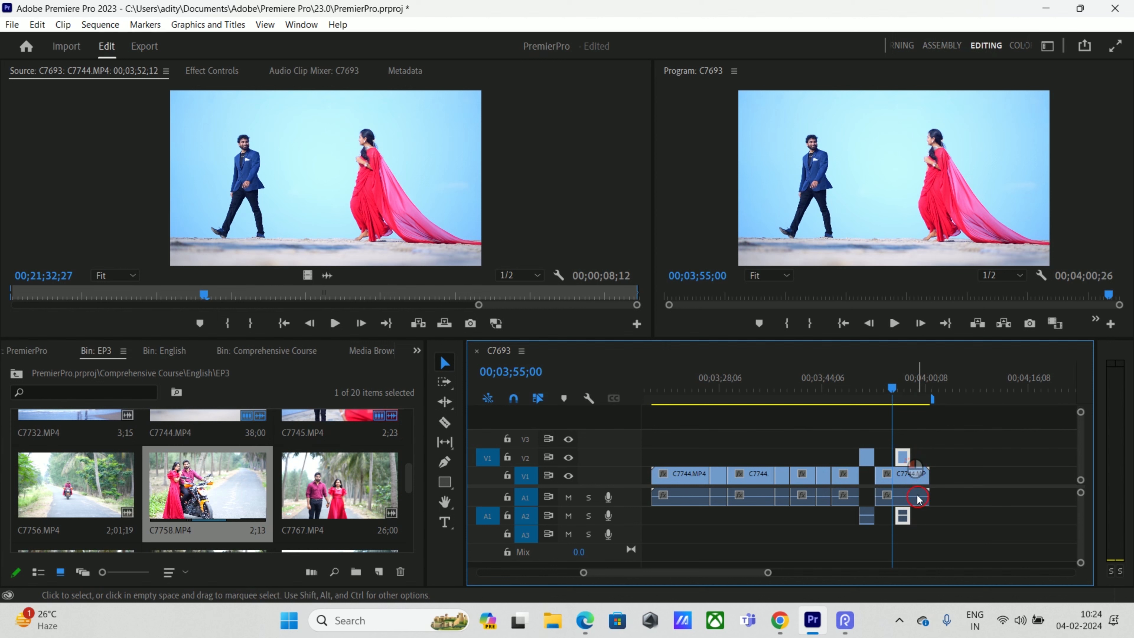
{"action": "left_click_drag", "start_coordinate": [870, 396], "coordinate": [855, 413]}
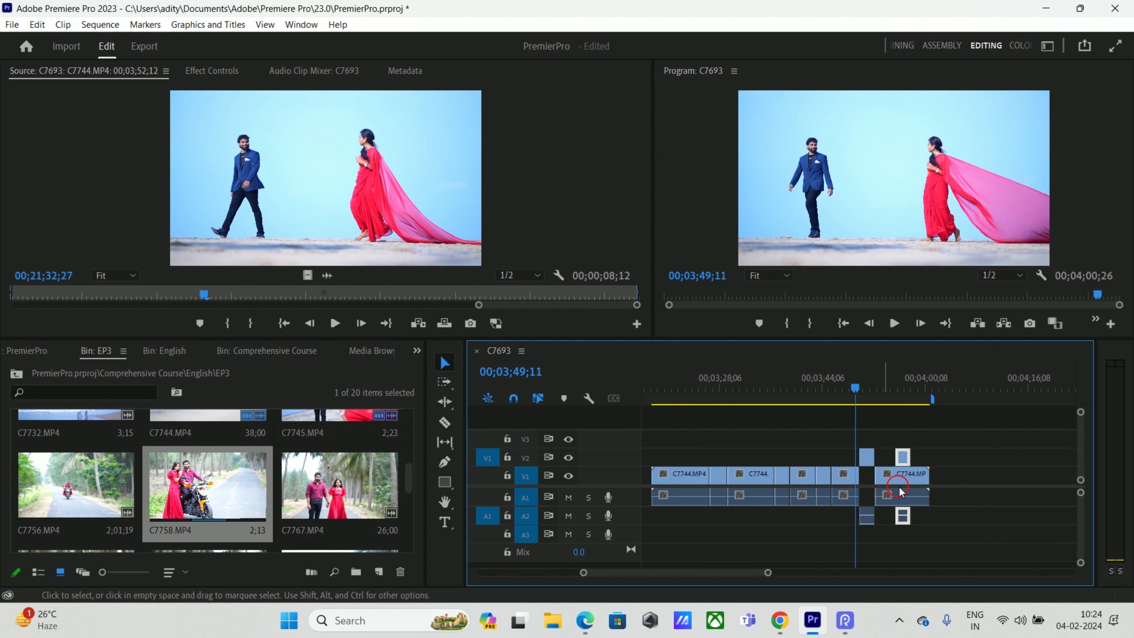
{"action": "left_click_drag", "start_coordinate": [886, 387], "coordinate": [896, 387]}
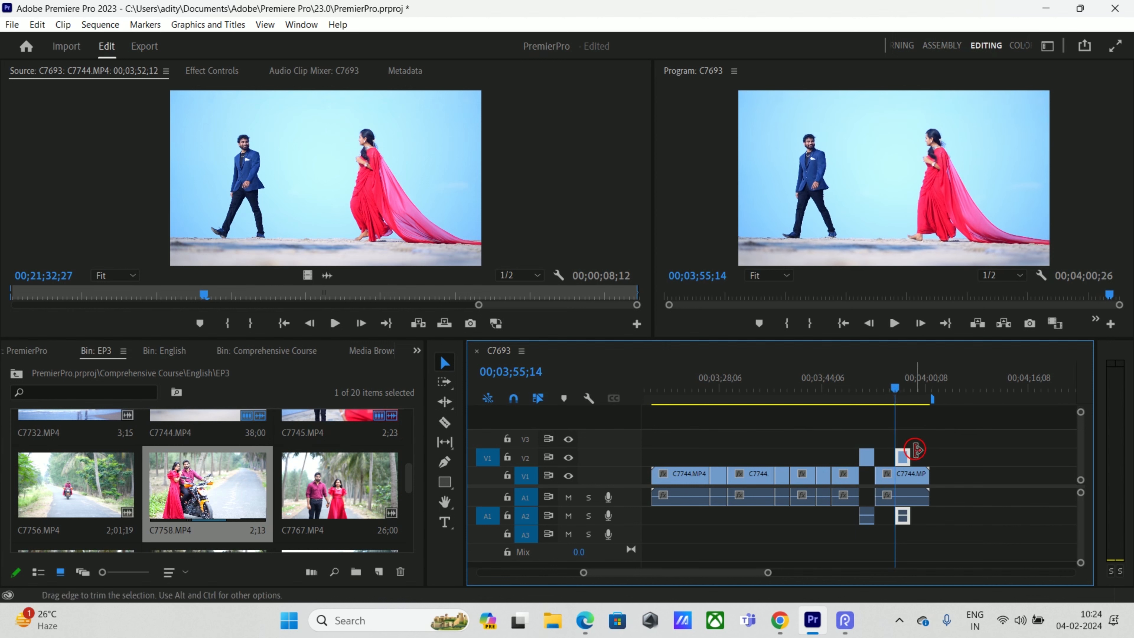
{"action": "left_click", "coordinate": [908, 493]}
{"action": "left_click", "coordinate": [896, 390]}
{"action": "key", "text": "space"}
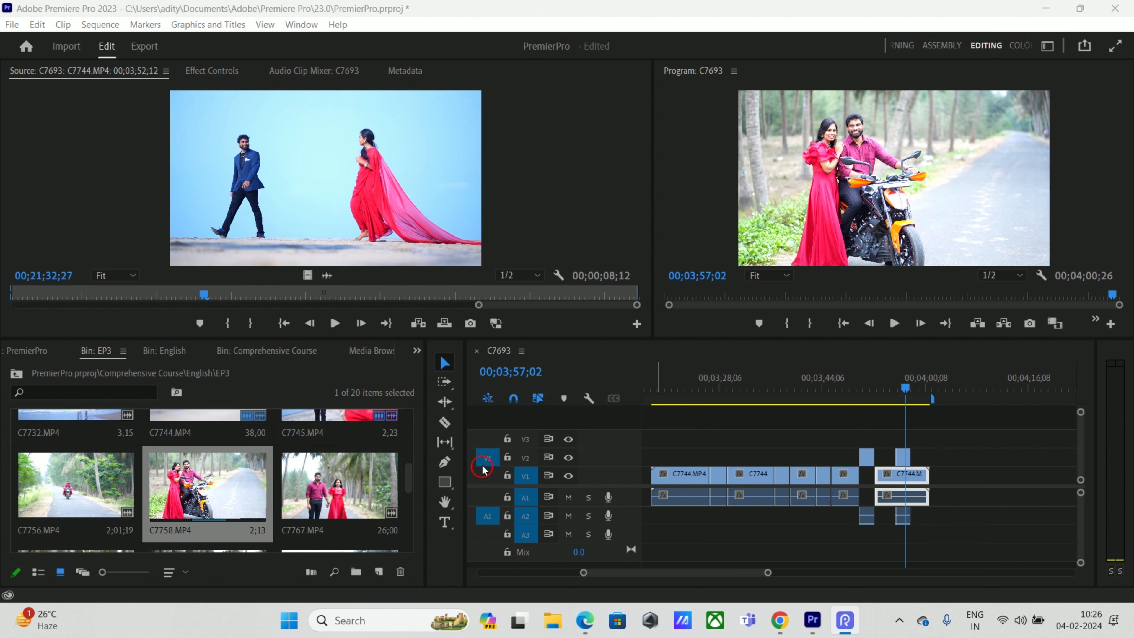
- Open the first V2 clip of C7758.MP4 in the source monitor, untarget V2, A2 and A3, and route the source video to V3
{"action": "left_click", "coordinate": [420, 324]}
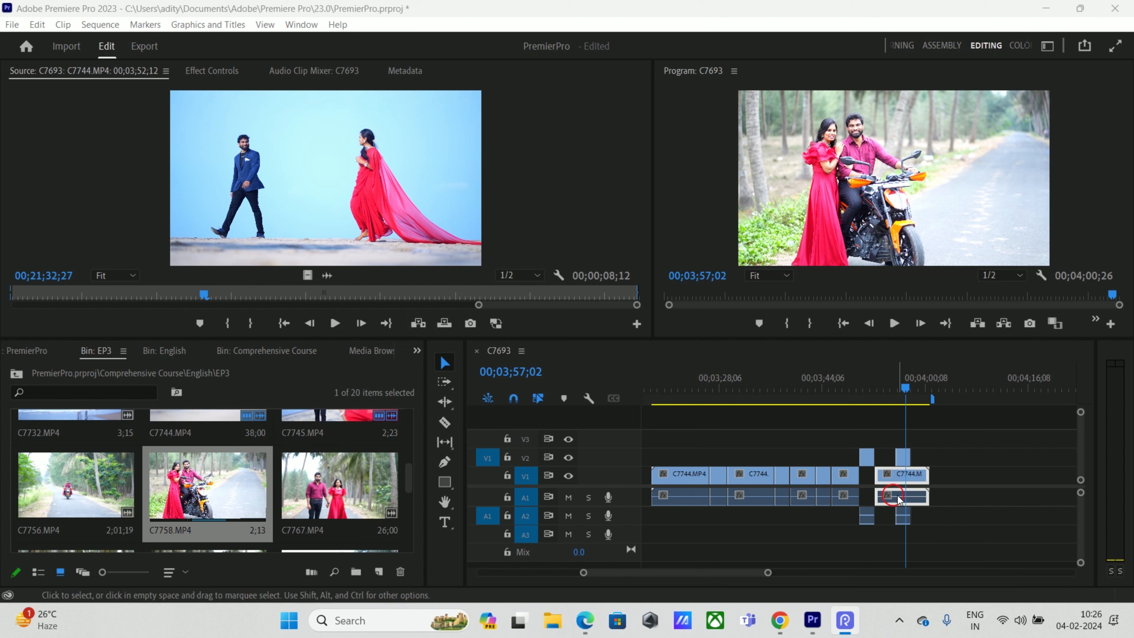
{"action": "double_click", "coordinate": [866, 456]}
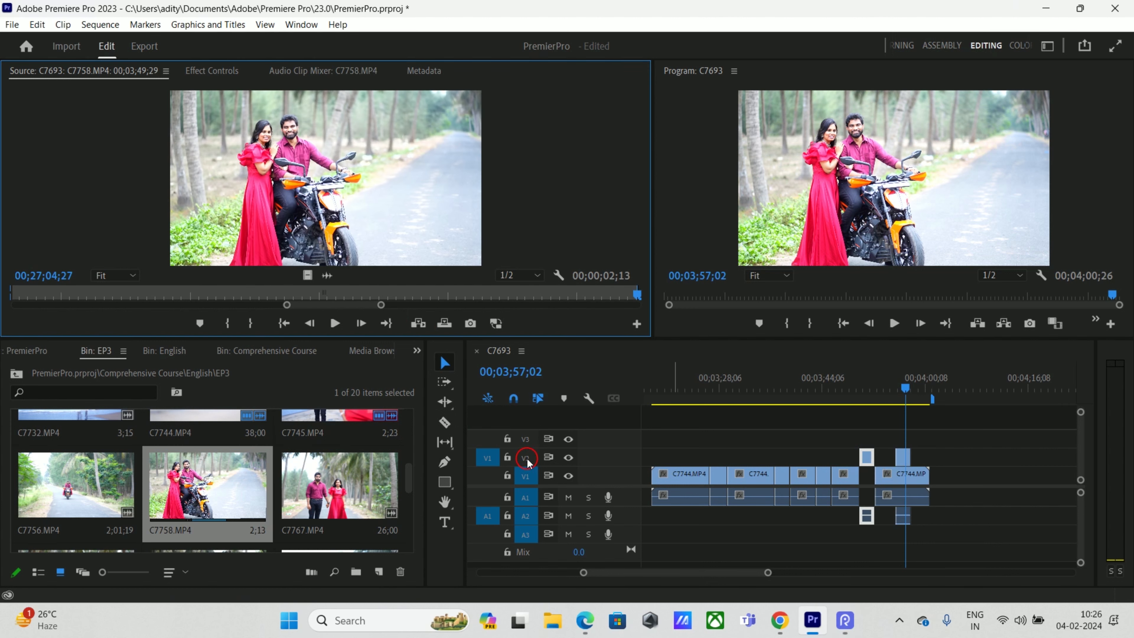
{"action": "left_click", "coordinate": [493, 466]}
{"action": "left_click", "coordinate": [525, 457]}
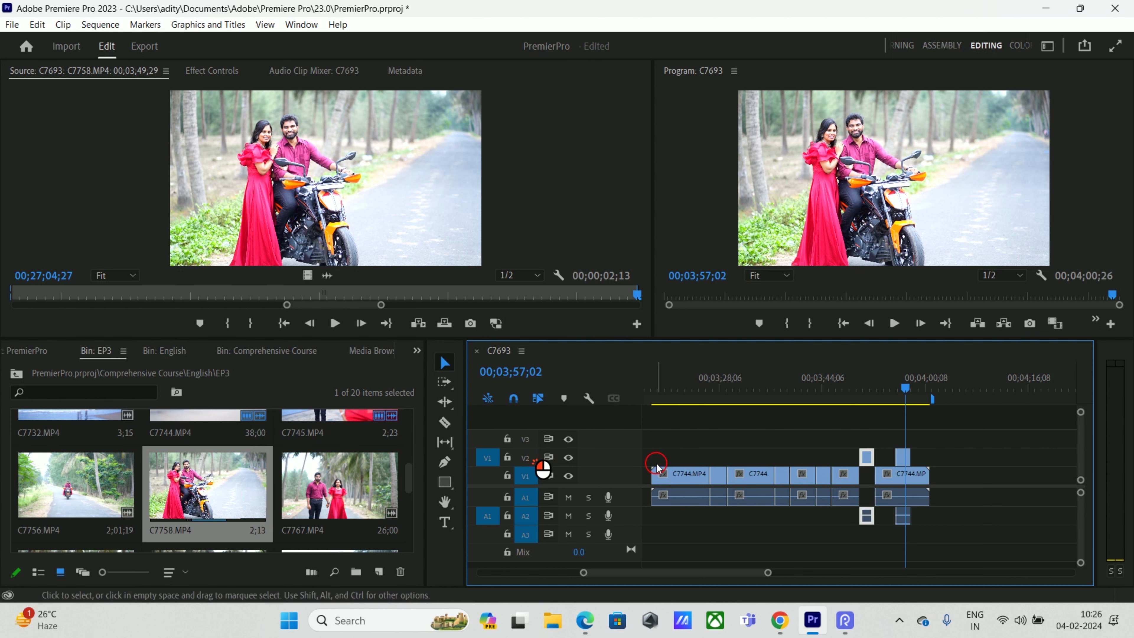
{"action": "left_click", "coordinate": [526, 532]}
{"action": "left_click", "coordinate": [525, 517]}
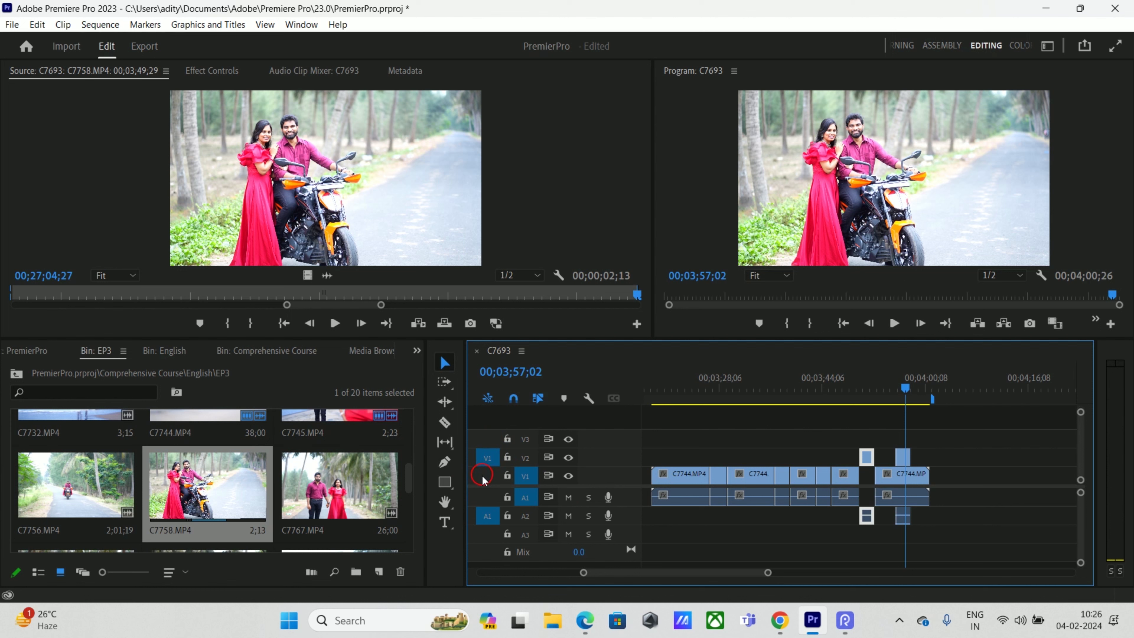
{"action": "left_click", "coordinate": [487, 440]}
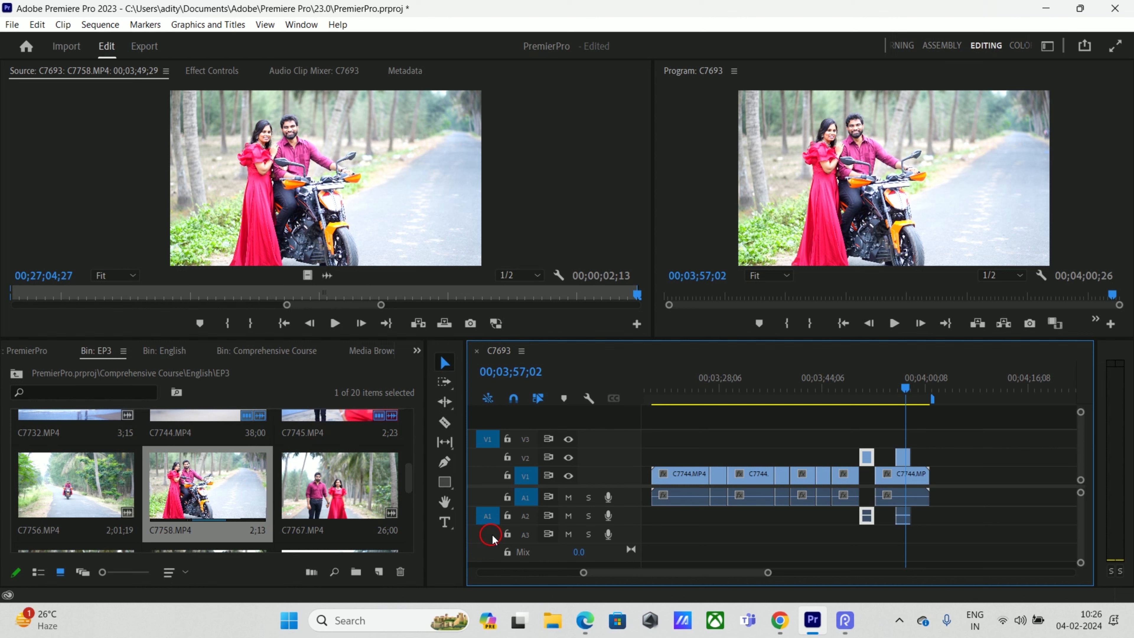
- Place C7767.MP4 on V1 and A1 at 00;04;02;12, and add C7756.MP4 directly behind it on the same tracks
{"action": "left_click", "coordinate": [928, 398]}
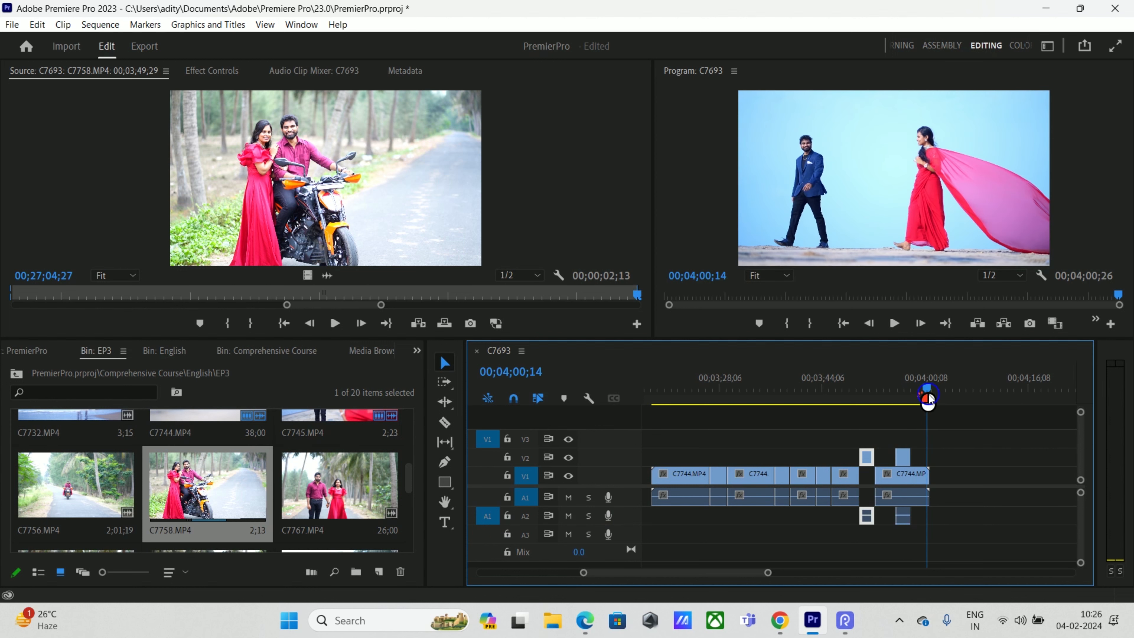
{"action": "left_click_drag", "start_coordinate": [927, 397], "coordinate": [939, 395]}
{"action": "left_click", "coordinate": [76, 505]}
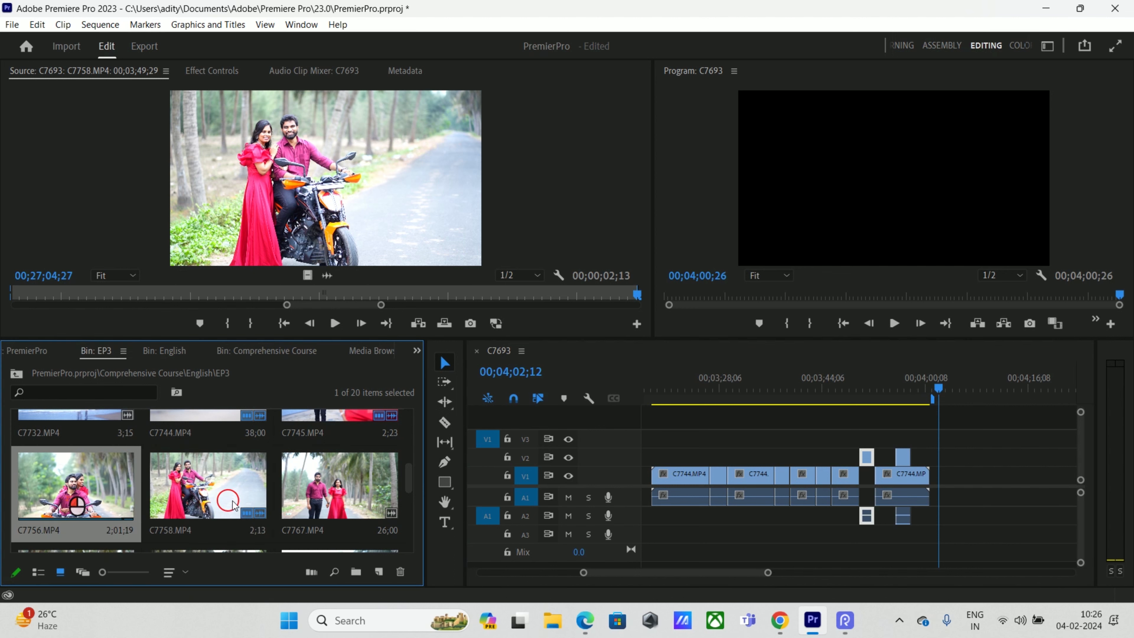
{"action": "left_click_drag", "start_coordinate": [353, 491], "coordinate": [995, 471]}
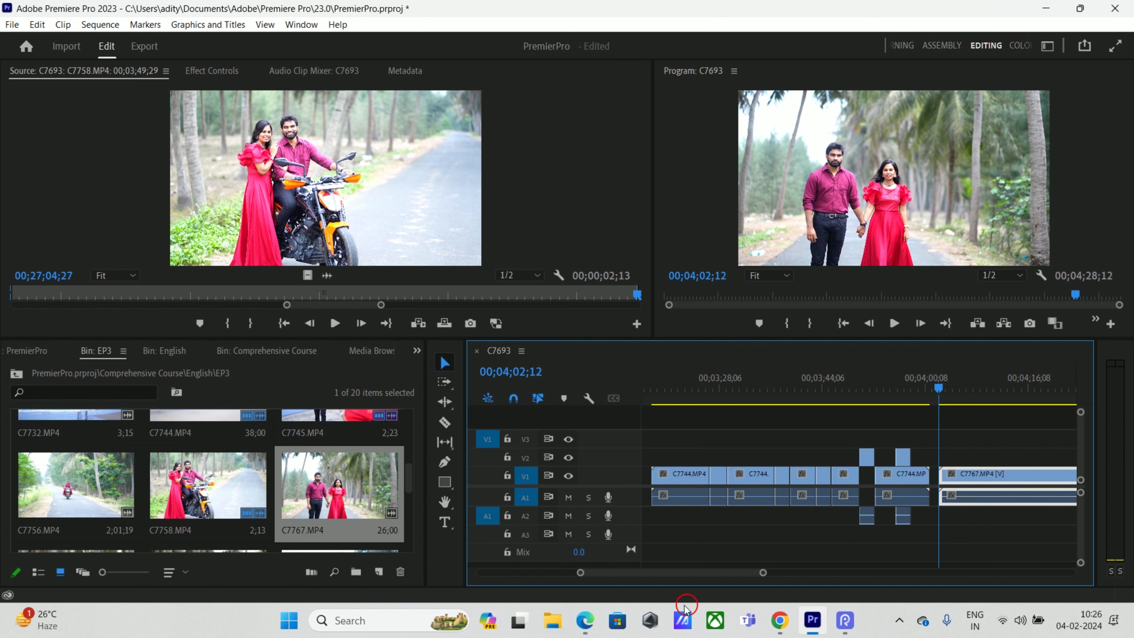
{"action": "scroll", "coordinate": [685, 578], "scroll_direction": "down", "scroll_amount": 5}
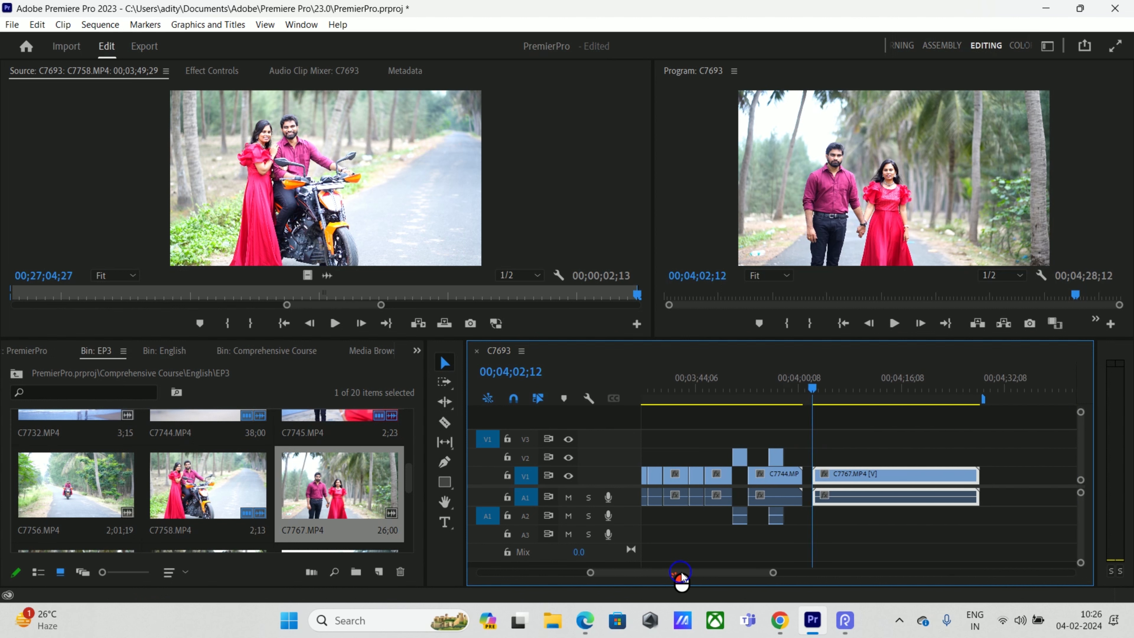
{"action": "left_click", "coordinate": [306, 492]}
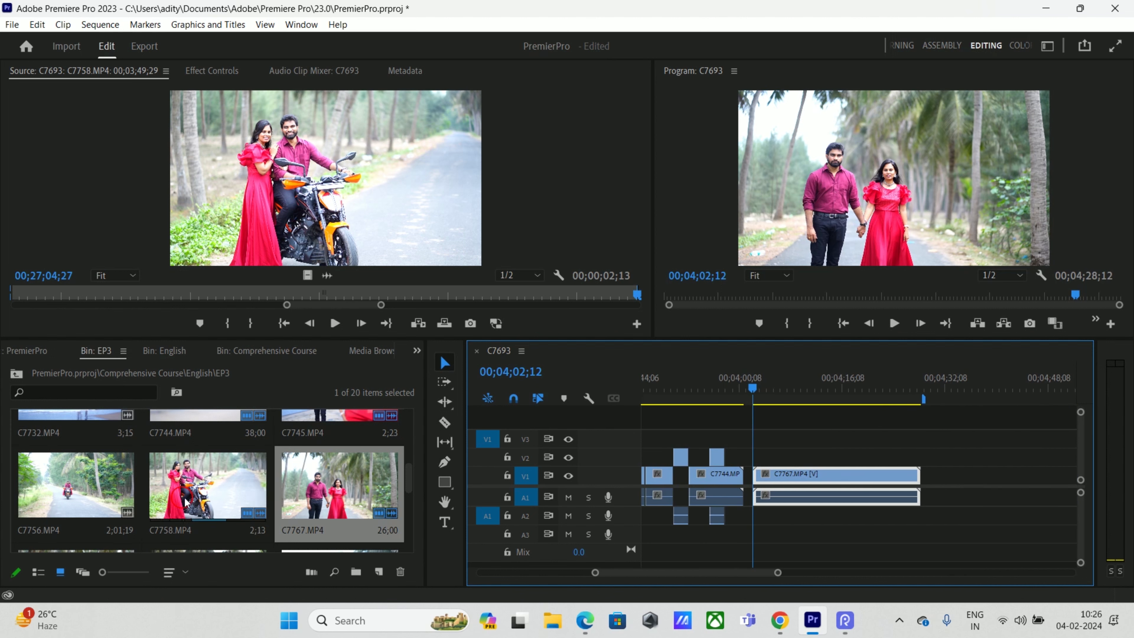
{"action": "left_click_drag", "start_coordinate": [74, 491], "coordinate": [923, 474]}
{"action": "mouse_move", "coordinate": [703, 572]}
{"action": "left_mouse_down"}
{"action": "mouse_move", "coordinate": [732, 571]}
{"action": "mouse_move", "coordinate": [704, 581]}
{"action": "mouse_move", "coordinate": [714, 578]}
{"action": "left_mouse_up"}
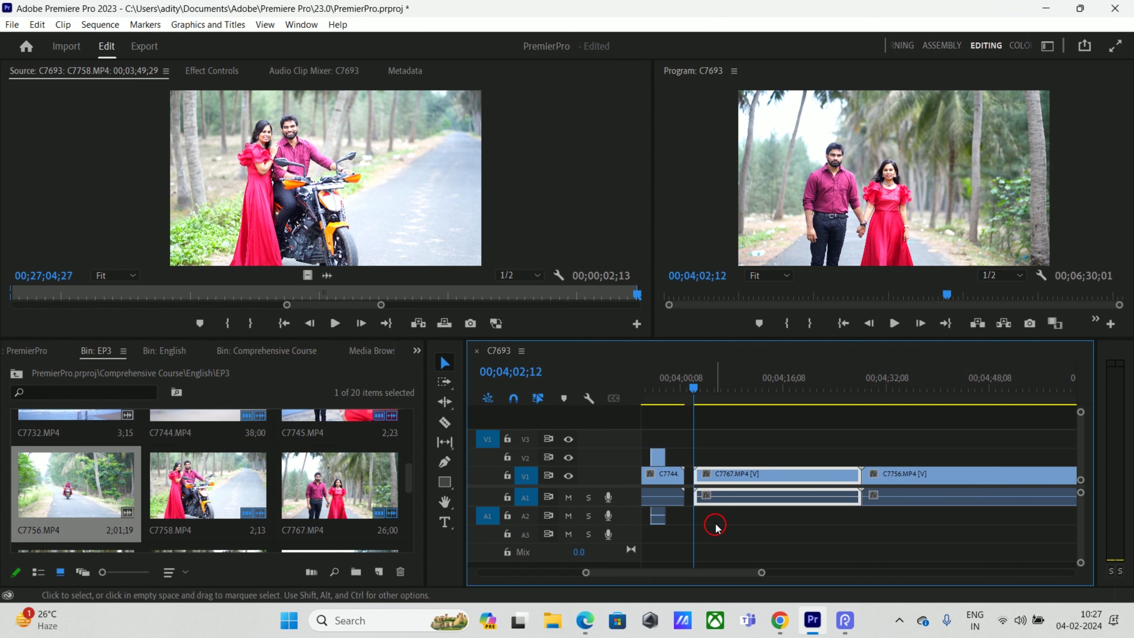
- Set the playhead to 00;04;07;15 within the C7767.MP4 clip and open C7745.MP4 in the source monitor
{"action": "left_click_drag", "start_coordinate": [715, 394], "coordinate": [727, 391]}
{"action": "left_click", "coordinate": [790, 429]}
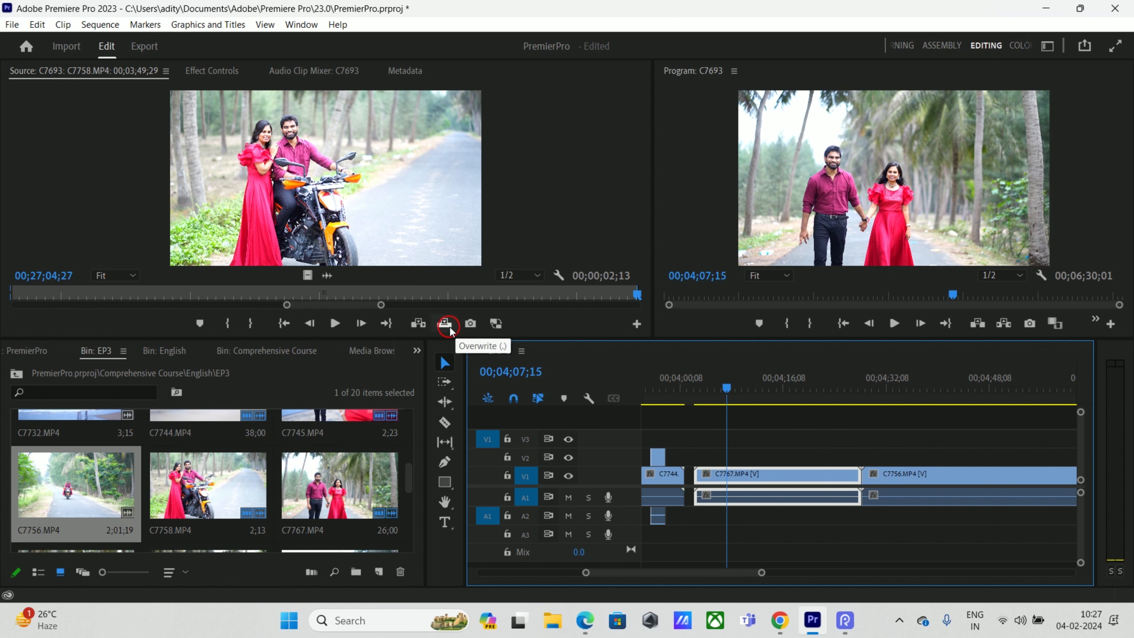
{"action": "scroll", "coordinate": [368, 498], "scroll_direction": "up", "scroll_amount": 2}
{"action": "left_click", "coordinate": [240, 504]}
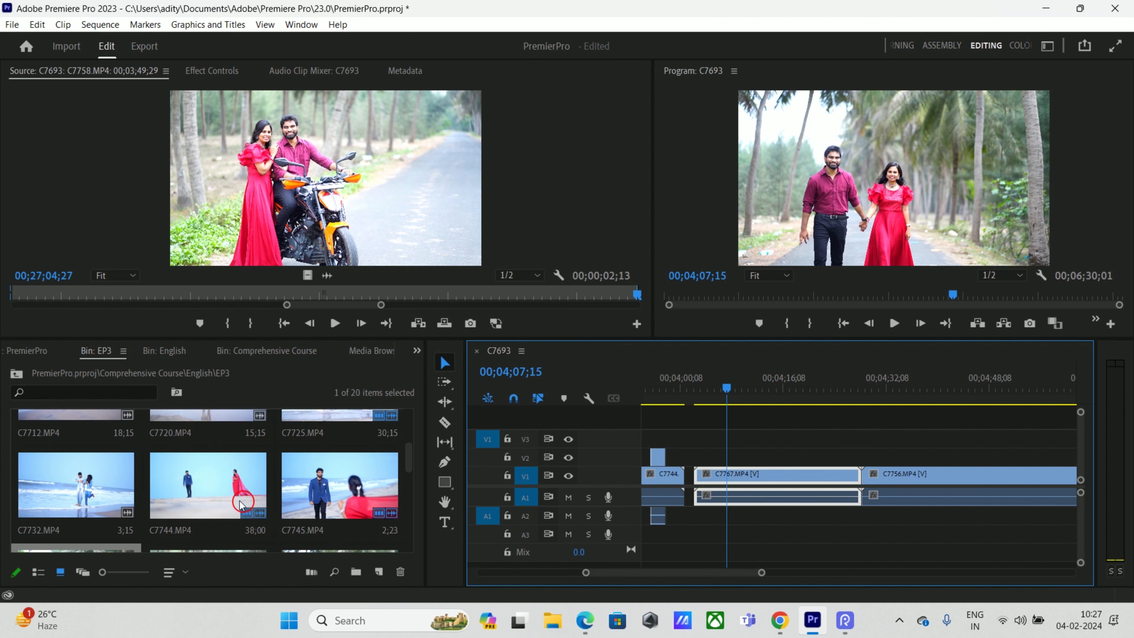
{"action": "double_click", "coordinate": [318, 497]}
{"action": "left_click", "coordinate": [667, 411]}
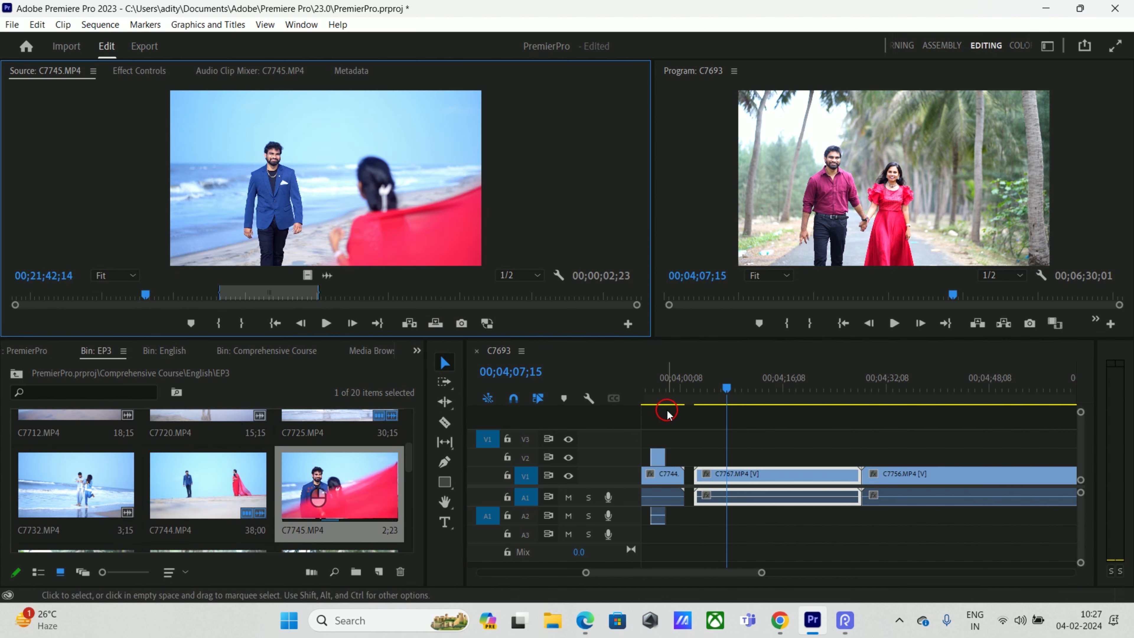
- Insert the marked C7745.MP4 portion on V3 and A2 at 00;04;07;15, splitting the C7767.MP4 clip, and select the new clip
{"action": "left_click", "coordinate": [758, 474]}
{"action": "left_click", "coordinate": [411, 322]}
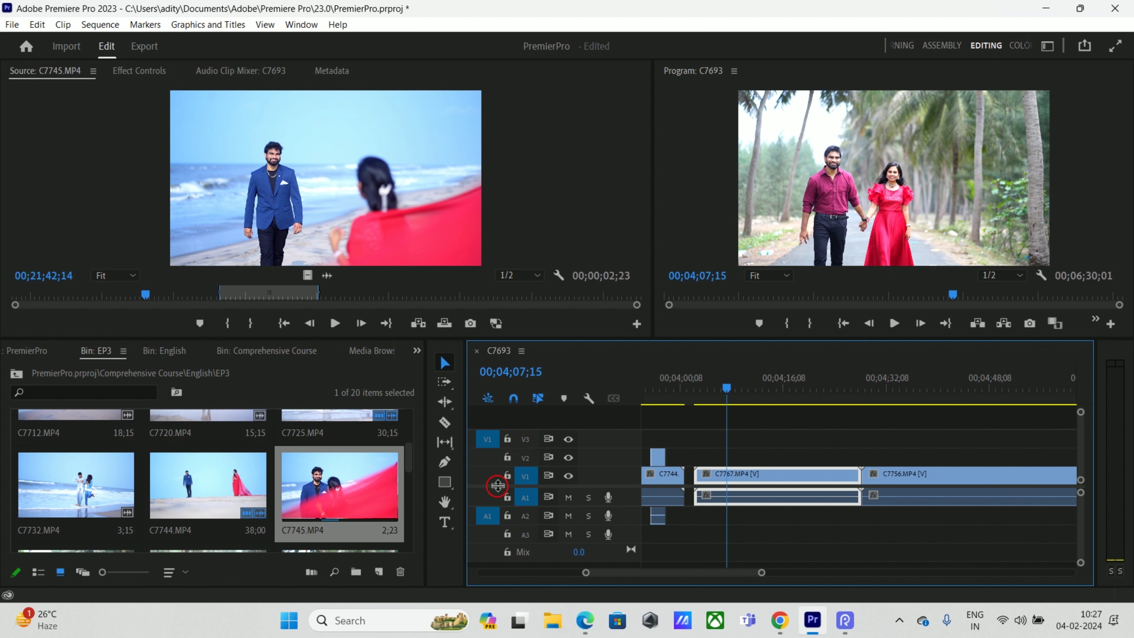
{"action": "left_click", "coordinate": [418, 325]}
{"action": "left_click", "coordinate": [540, 430]}
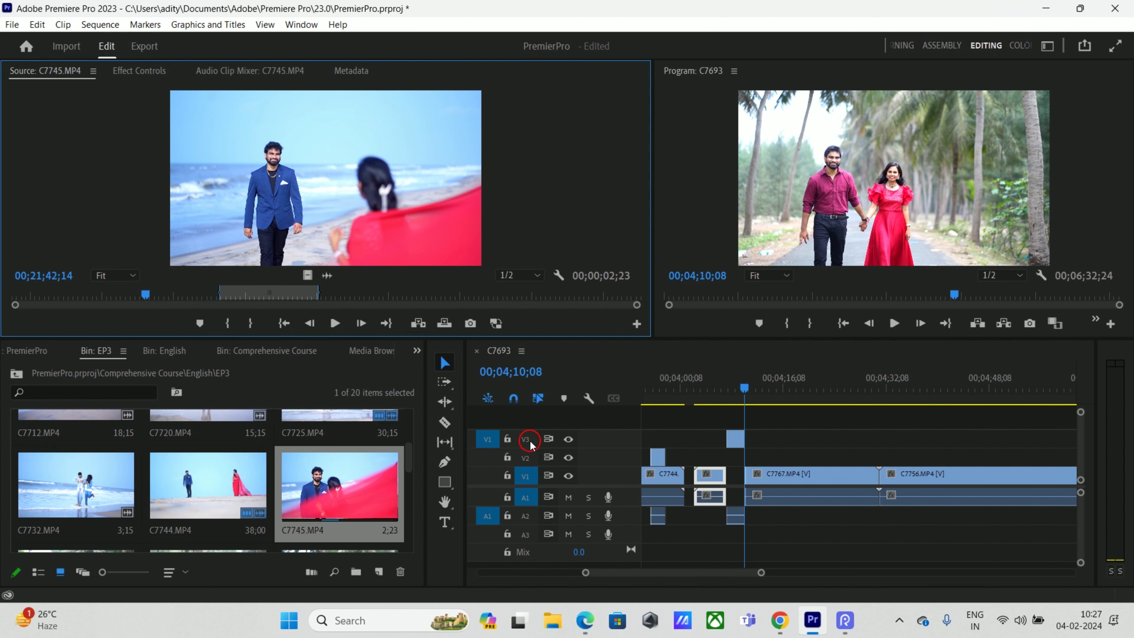
{"action": "left_click", "coordinate": [735, 438]}
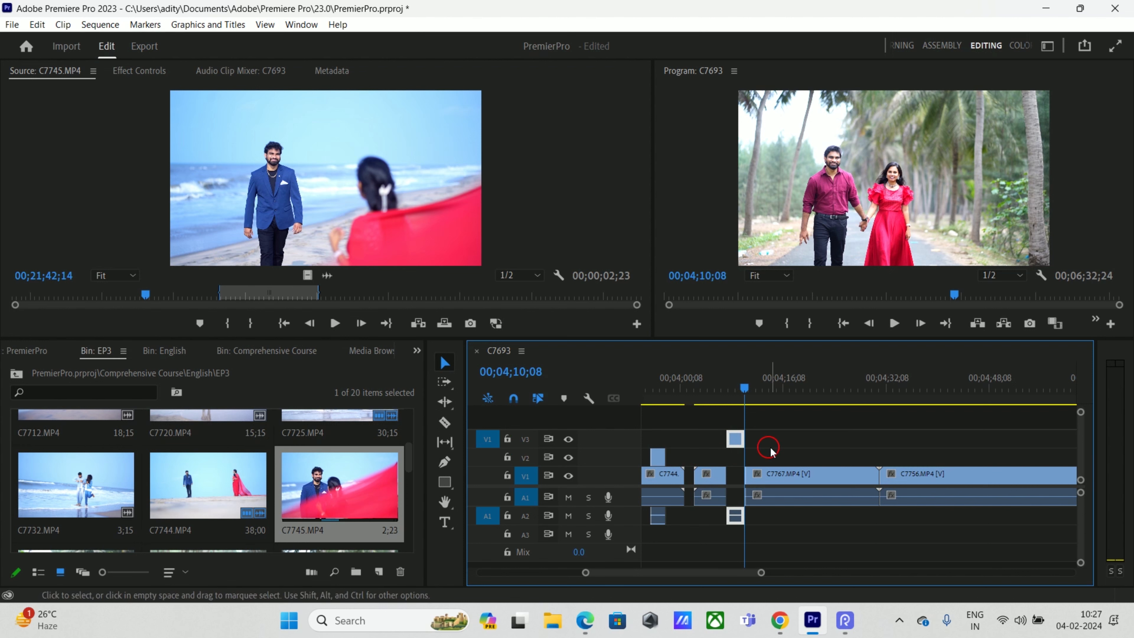
{"action": "left_click", "coordinate": [489, 447]}
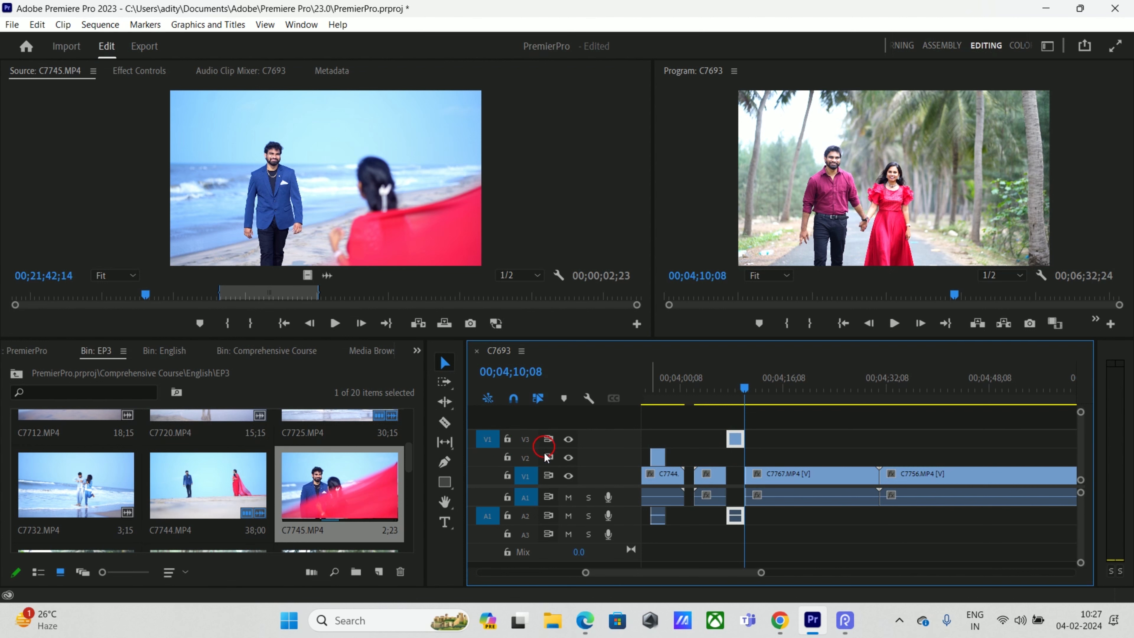
{"action": "left_click", "coordinate": [772, 522]}
{"action": "left_click", "coordinate": [487, 512]}
{"action": "left_click", "coordinate": [493, 521]}
- Overwrite the marked C7745.MP4 portion onto V3 and A2 at 00;04;19;02, layered over C7767.MP4, and move the playhead to 00;04;23;06
{"action": "left_click", "coordinate": [797, 401]}
{"action": "left_click", "coordinate": [659, 406]}
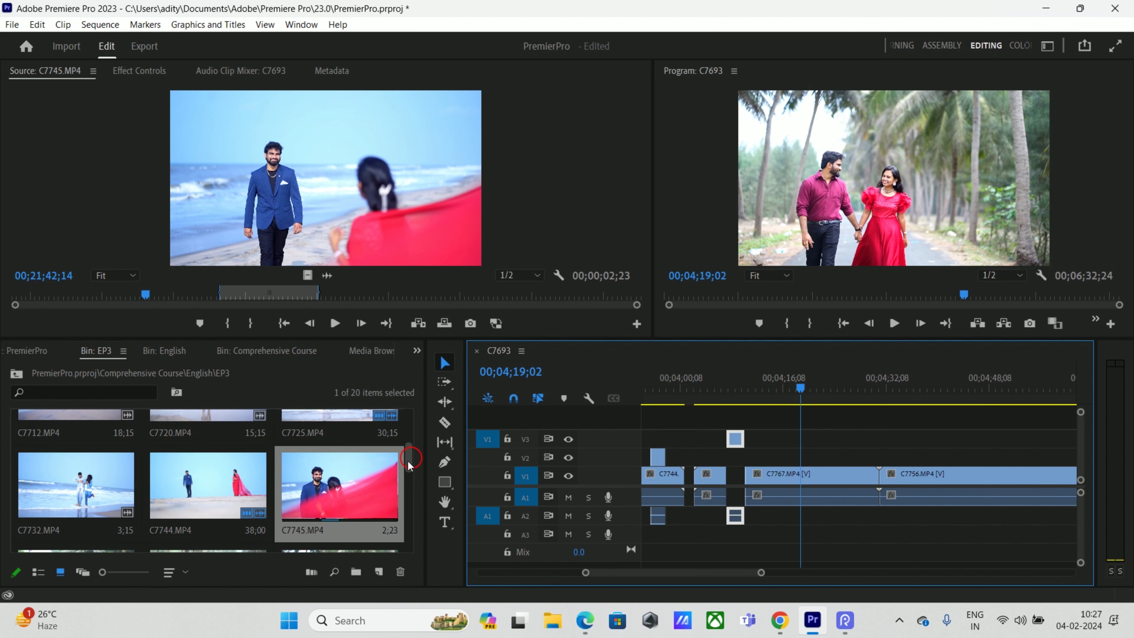
{"action": "left_click", "coordinate": [488, 376]}
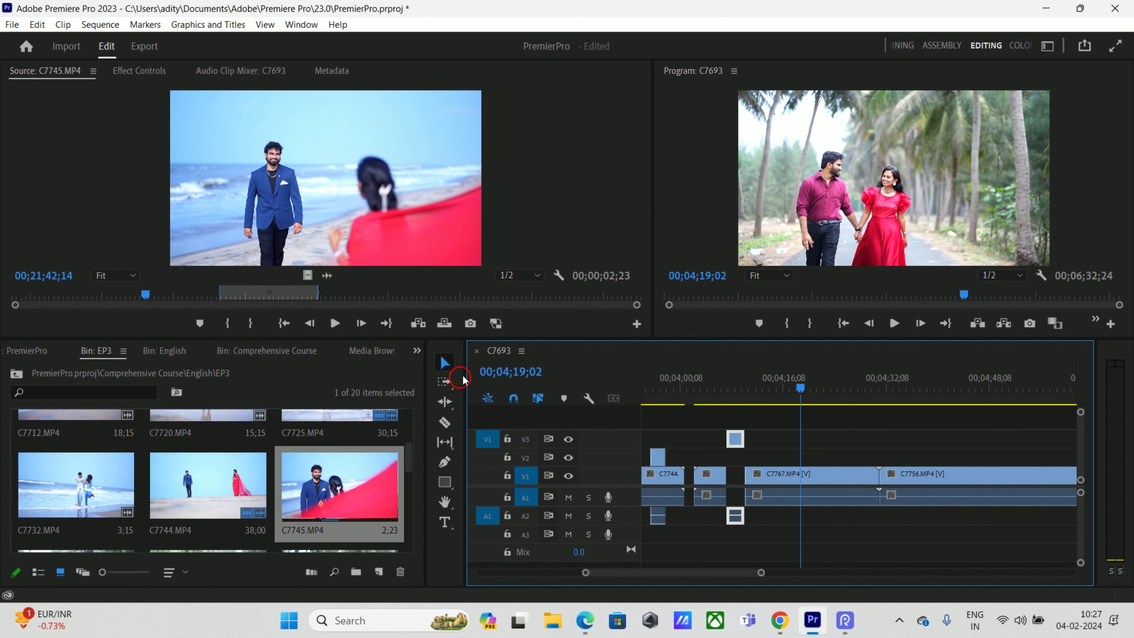
{"action": "left_click", "coordinate": [444, 323]}
{"action": "left_click_drag", "start_coordinate": [780, 395], "coordinate": [826, 423]}
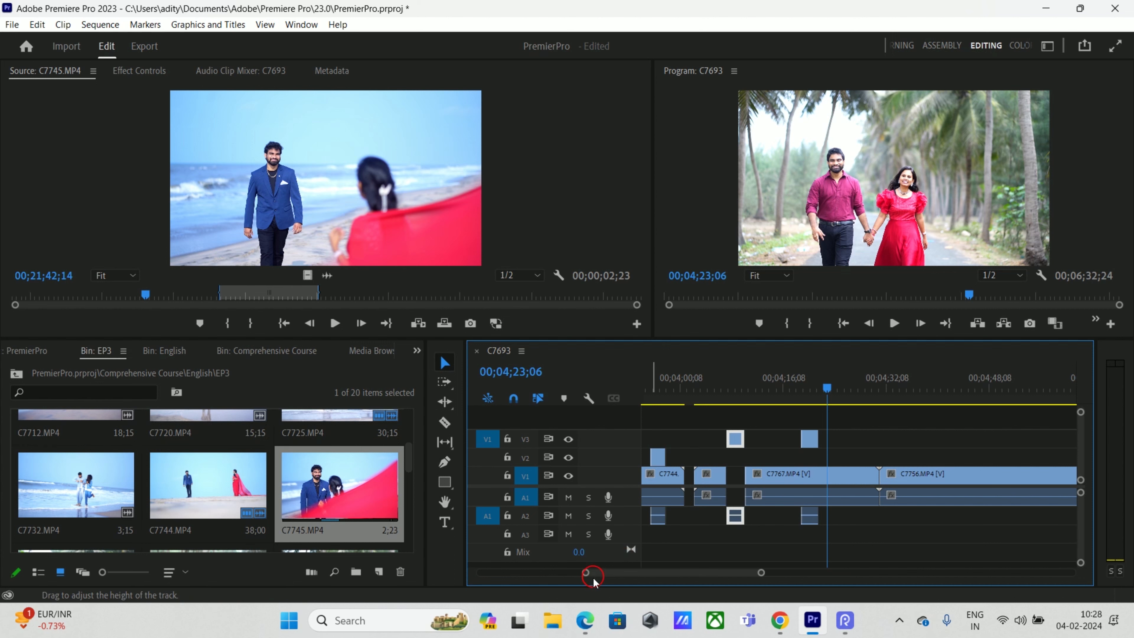
- Try routing the source video to V2, V1 and V3 in turn, and switch the source audio between A3 and A2
{"action": "left_click", "coordinate": [608, 619]}
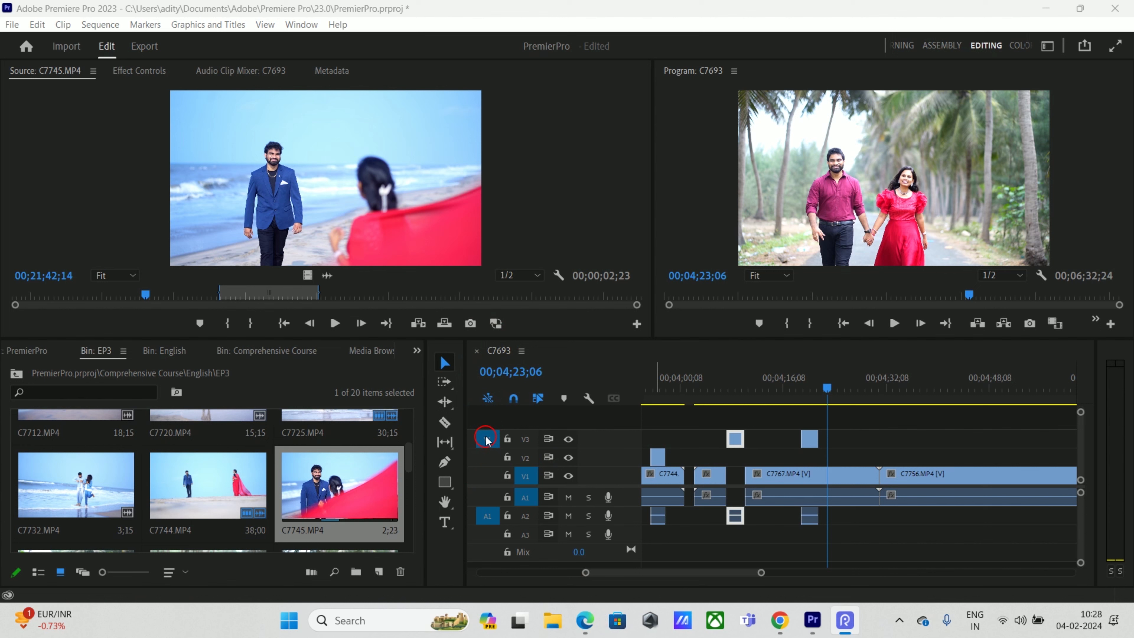
{"action": "left_click", "coordinate": [495, 463]}
{"action": "left_click", "coordinate": [495, 476]}
{"action": "left_click", "coordinate": [491, 437]}
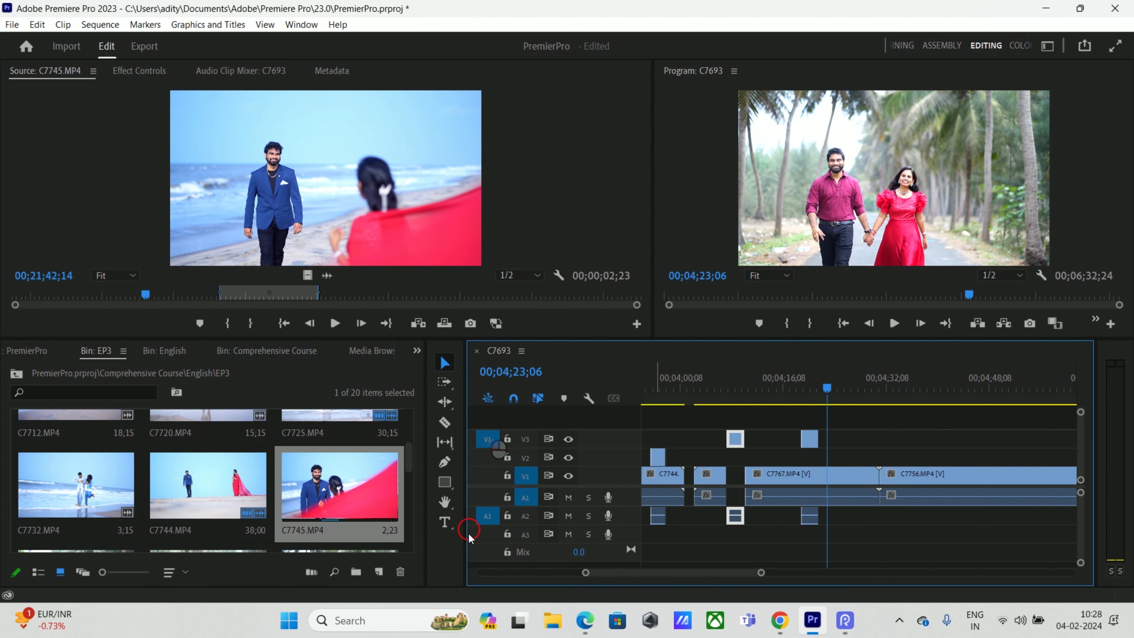
{"action": "left_click", "coordinate": [488, 535]}
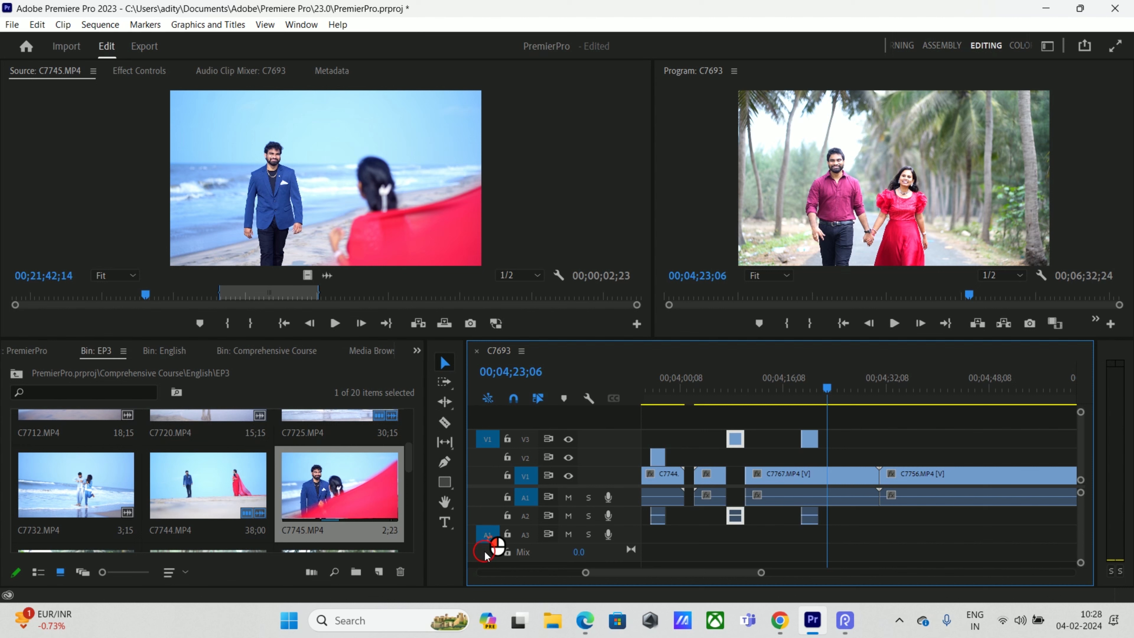
{"action": "left_click", "coordinate": [487, 534]}
{"action": "left_click", "coordinate": [488, 517]}
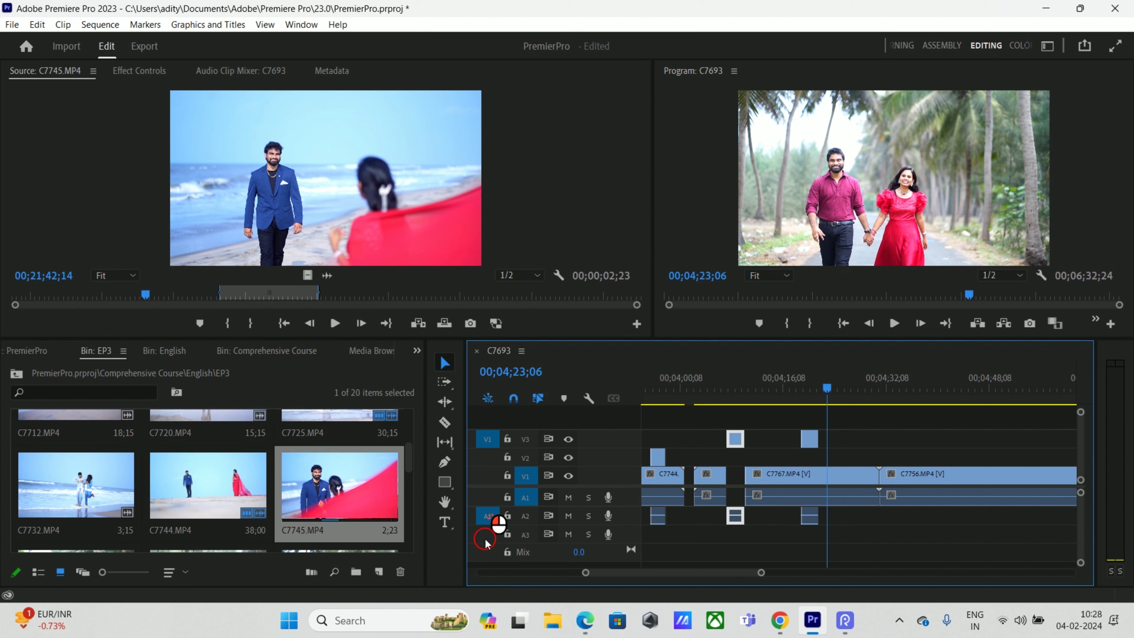
{"action": "left_click", "coordinate": [487, 535]}
- Route the source video to V1, try the source audio on A1, A2 and A3, and route it back to A1
{"action": "left_click", "coordinate": [488, 473]}
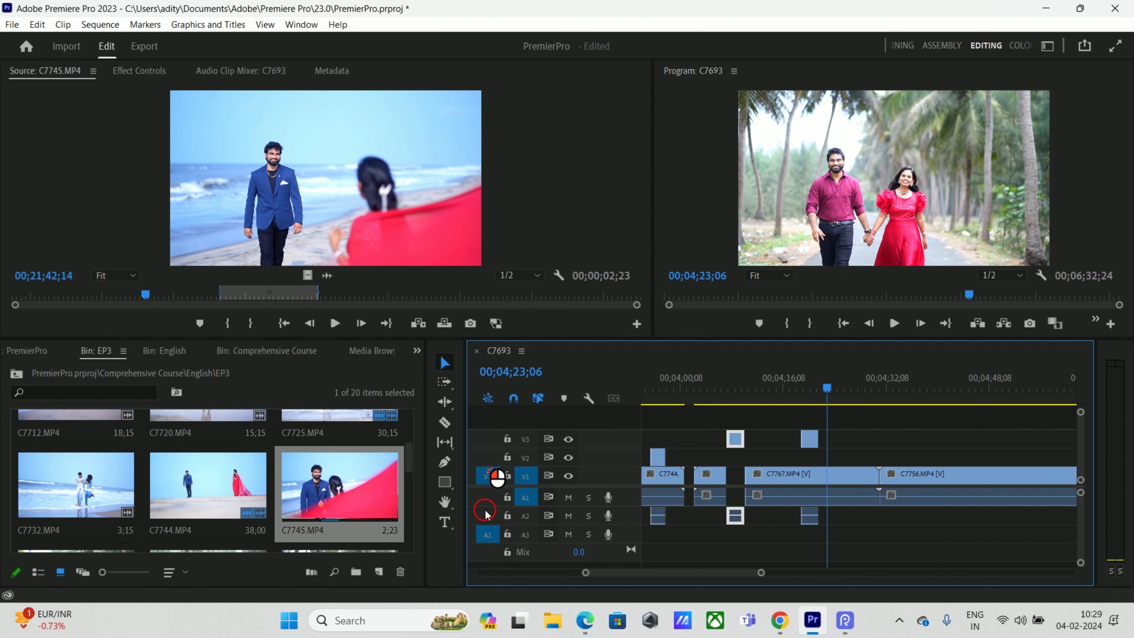
{"action": "left_click", "coordinate": [491, 498]}
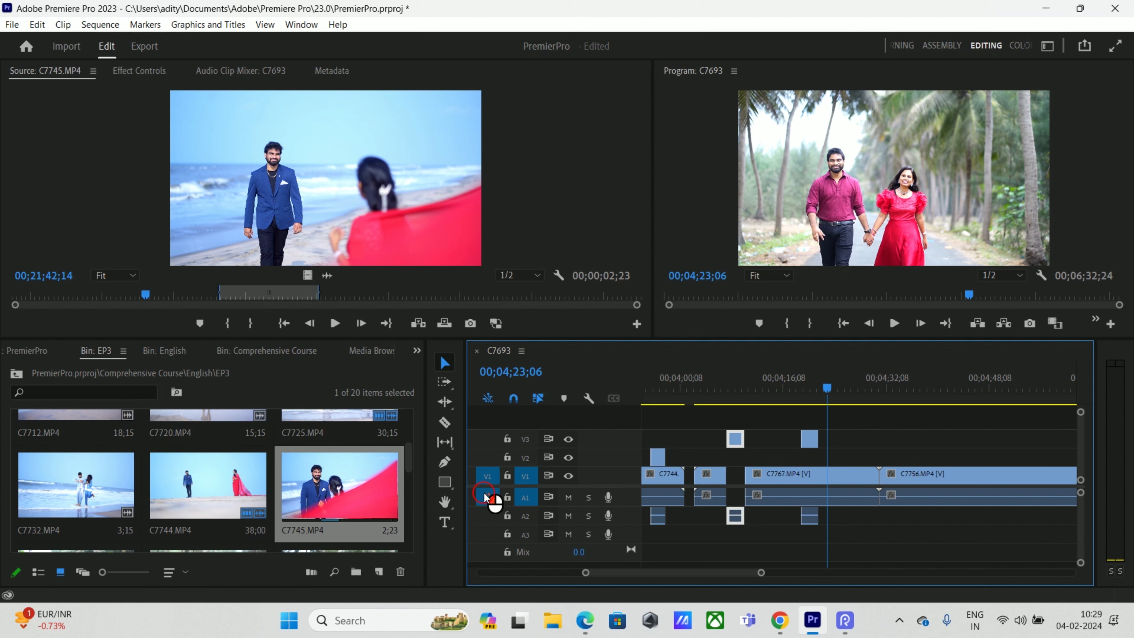
{"action": "left_click", "coordinate": [487, 518]}
{"action": "left_click", "coordinate": [487, 535]}
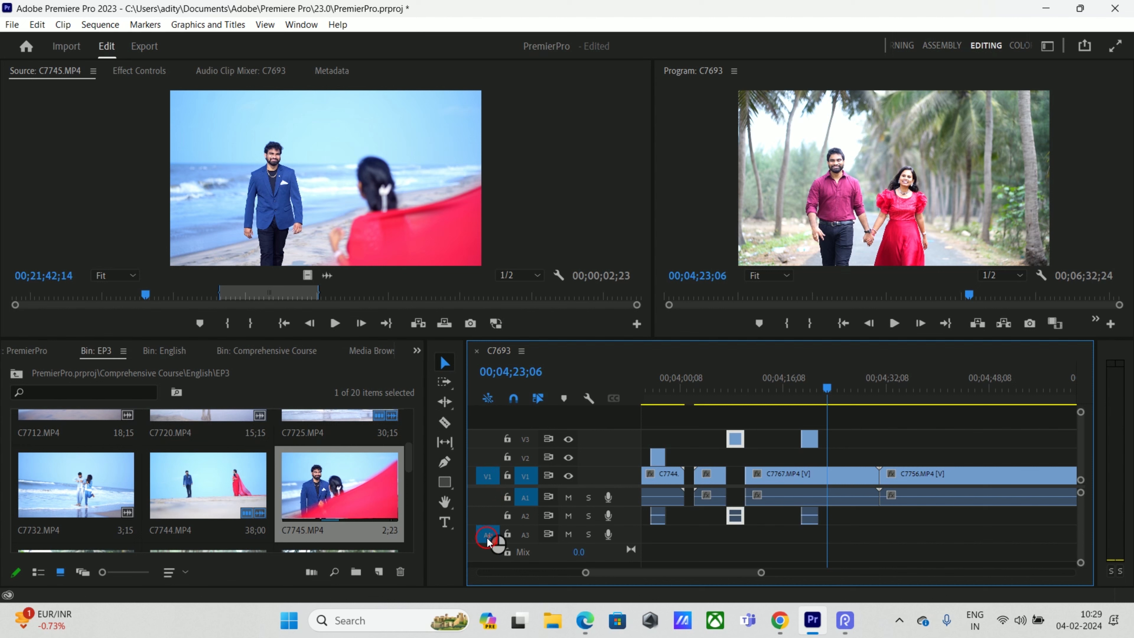
{"action": "left_click", "coordinate": [486, 502]}
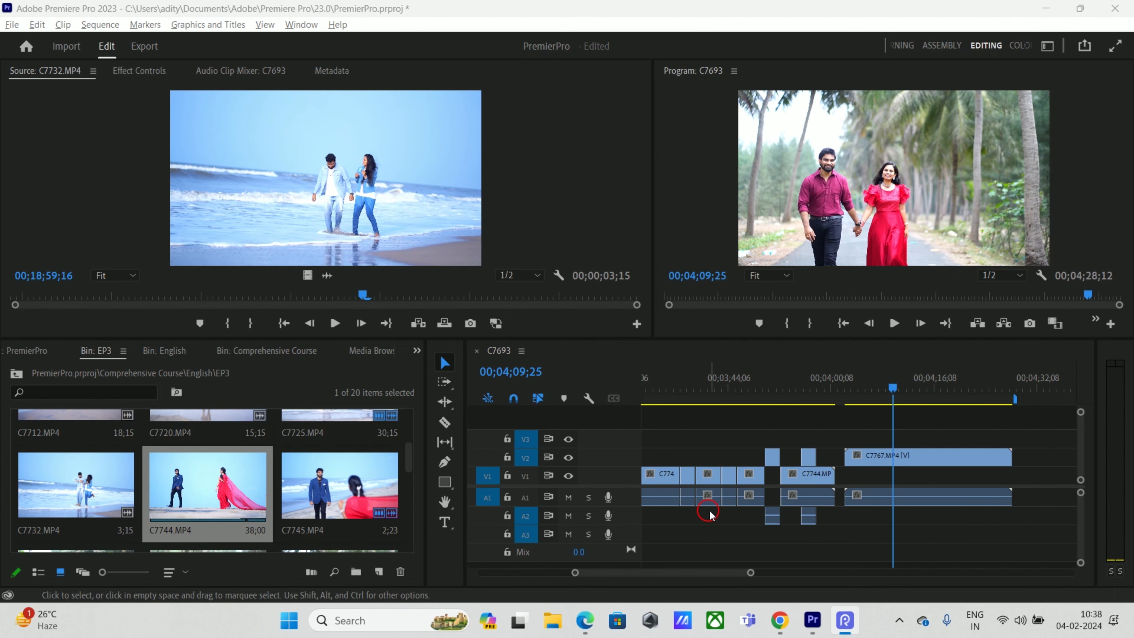
- Switch the targeting of V3 and V2 off and on again, and target V1 as well
{"action": "left_click", "coordinate": [526, 439]}
{"action": "left_click", "coordinate": [526, 457]}
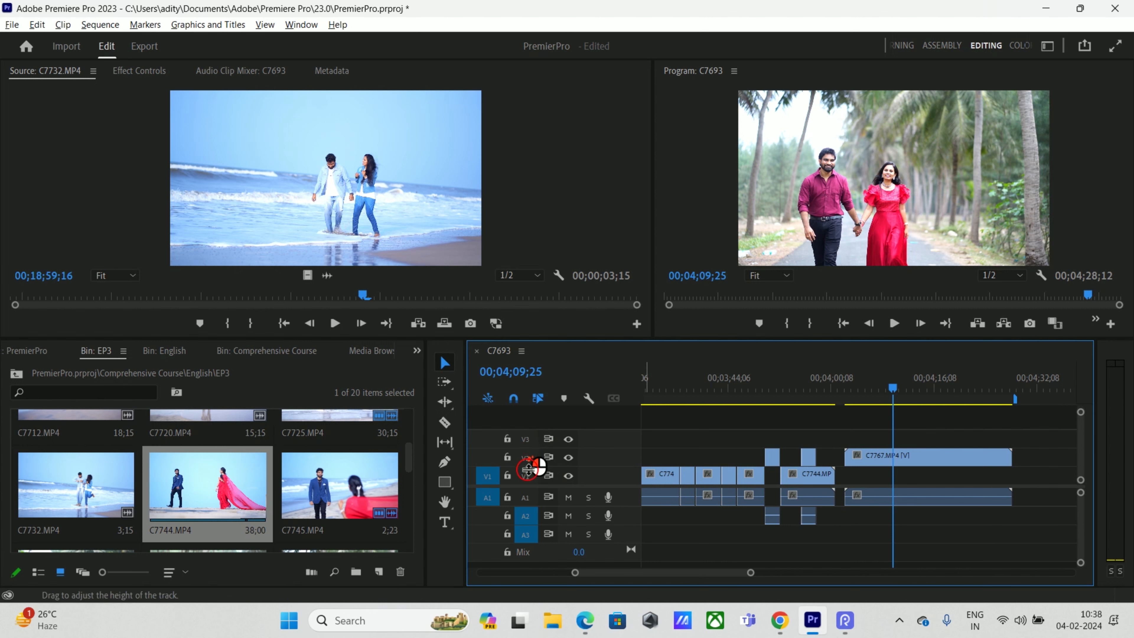
{"action": "left_click", "coordinate": [525, 439]}
{"action": "left_click", "coordinate": [525, 457]}
{"action": "left_click", "coordinate": [525, 476]}
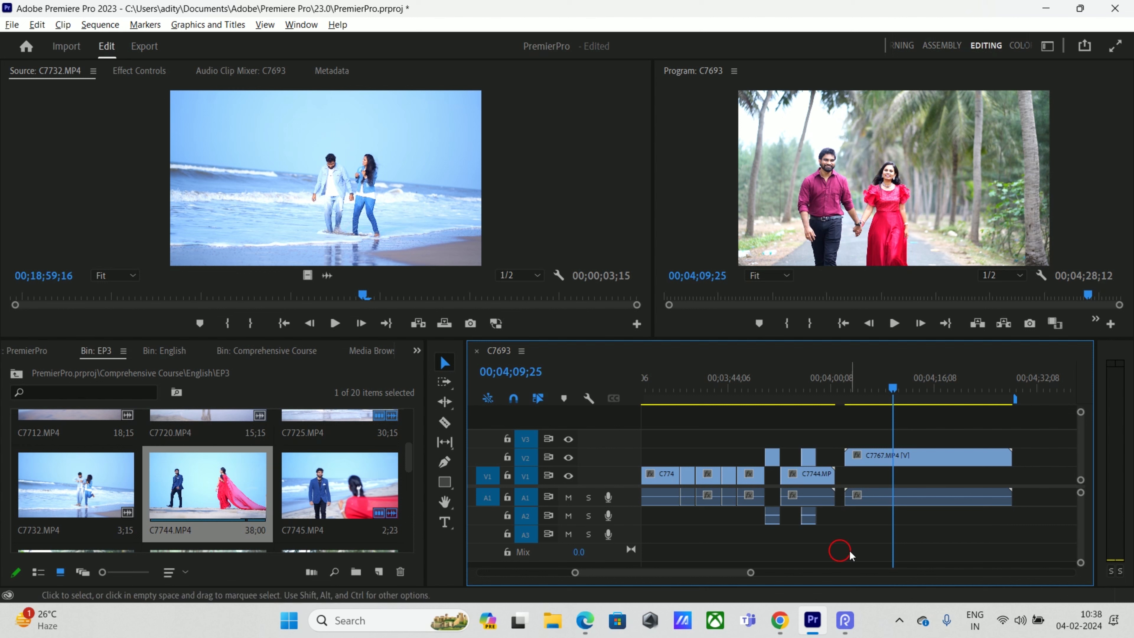
- Select the empty gap before C7725.MP4 on V3 at the start of the sequence
{"action": "left_click_drag", "start_coordinate": [697, 574], "coordinate": [538, 562]}
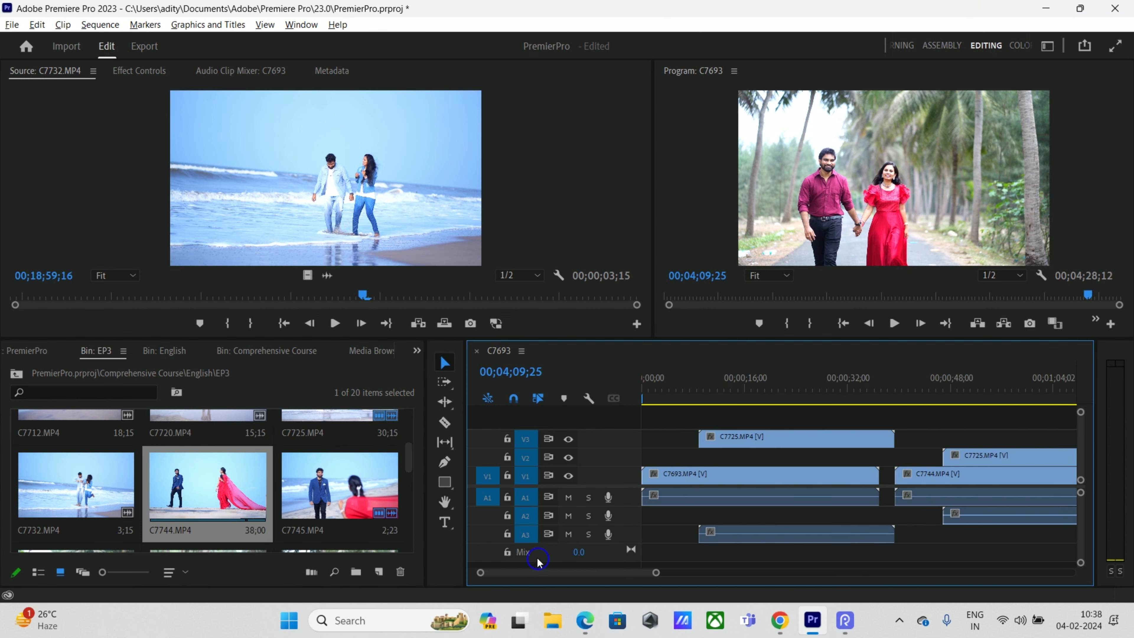
{"action": "left_click", "coordinate": [670, 442]}
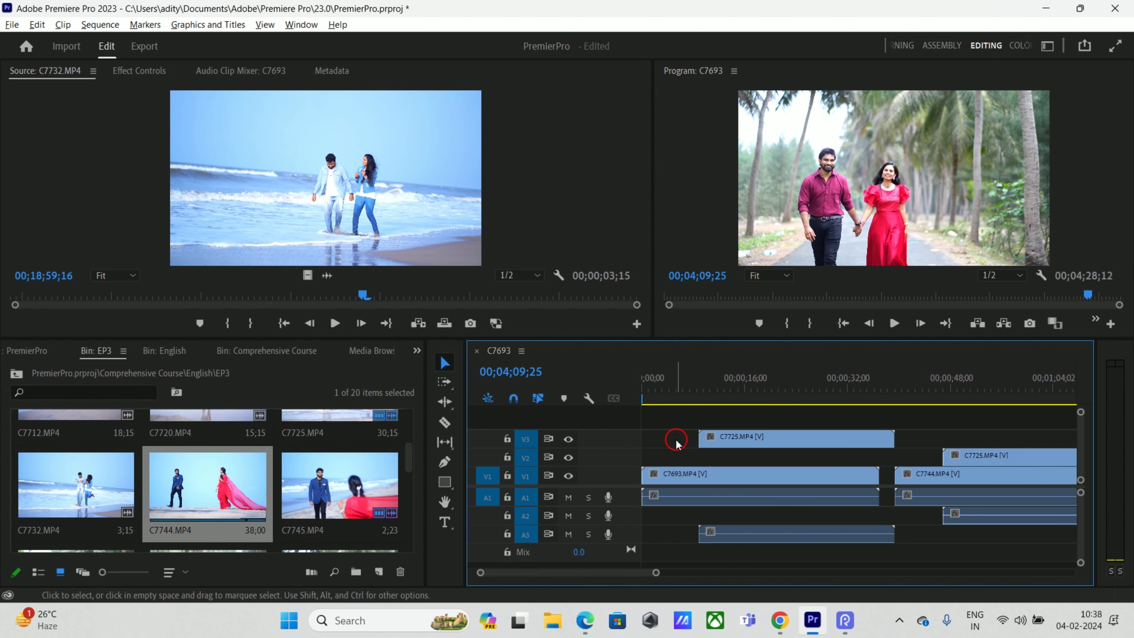
{"action": "left_click", "coordinate": [695, 475]}
{"action": "left_click", "coordinate": [683, 439]}
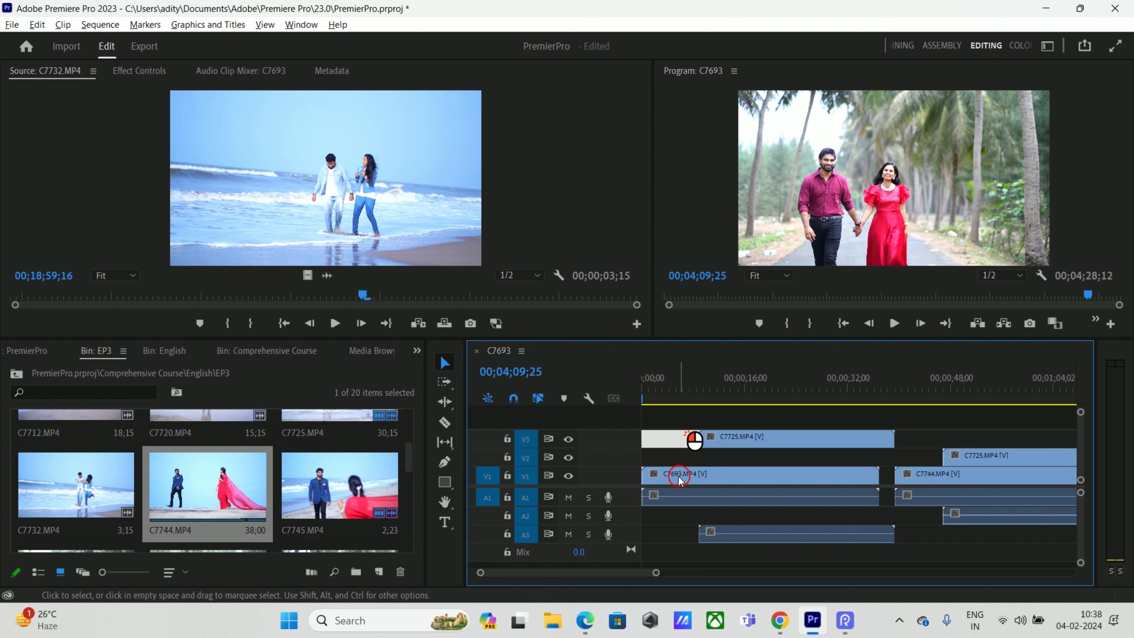
- Select all video and audio clips in the C7693 sequence
{"action": "left_click_drag", "start_coordinate": [657, 571], "coordinate": [908, 588]}
{"action": "left_click", "coordinate": [924, 457]}
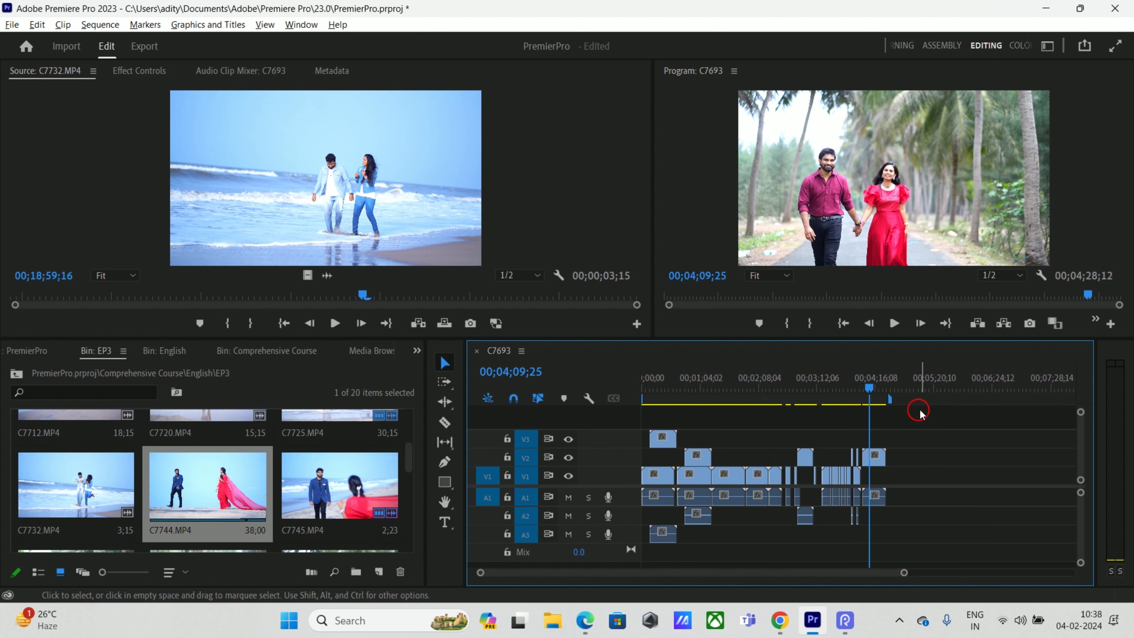
{"action": "left_click_drag", "start_coordinate": [917, 420], "coordinate": [594, 554]}
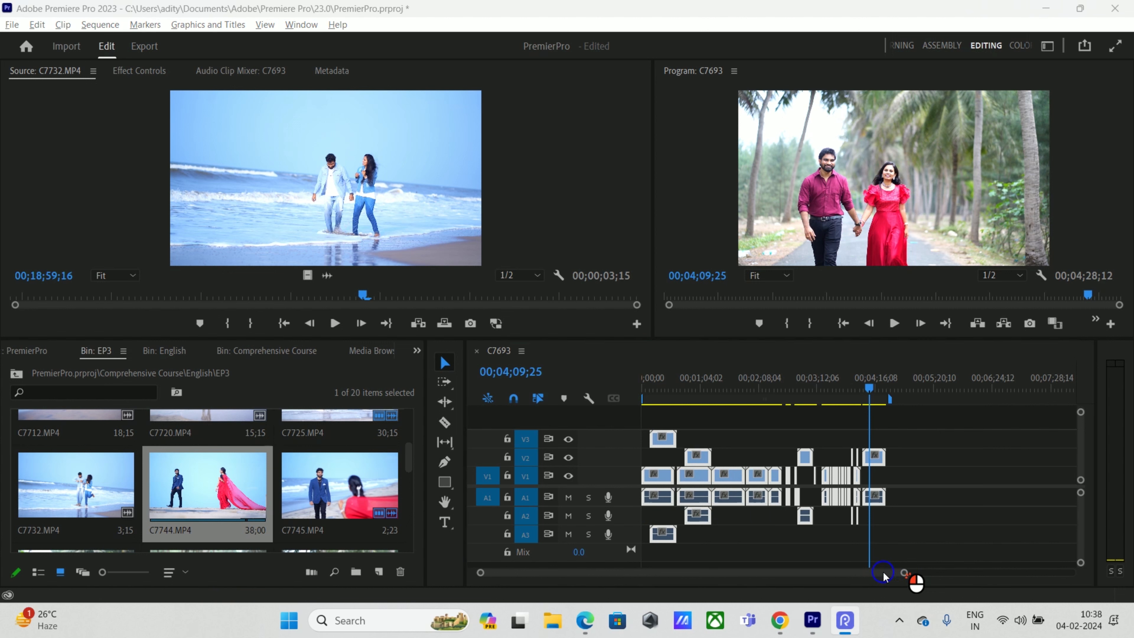
{"action": "left_click", "coordinate": [530, 515]}
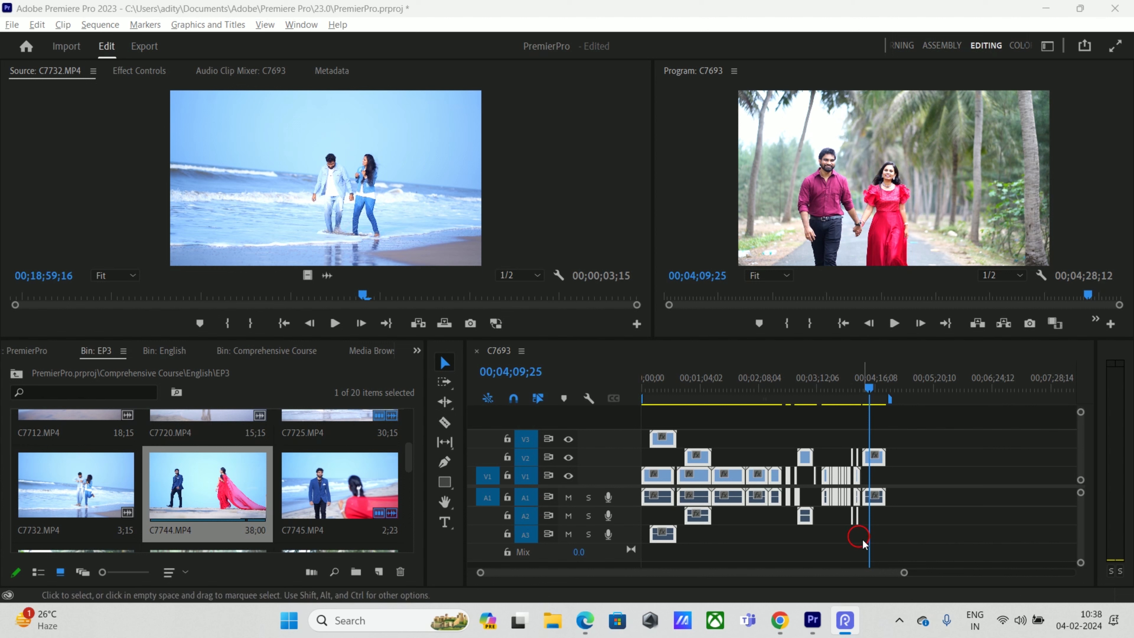
{"action": "left_click_drag", "start_coordinate": [904, 572], "coordinate": [592, 573]}
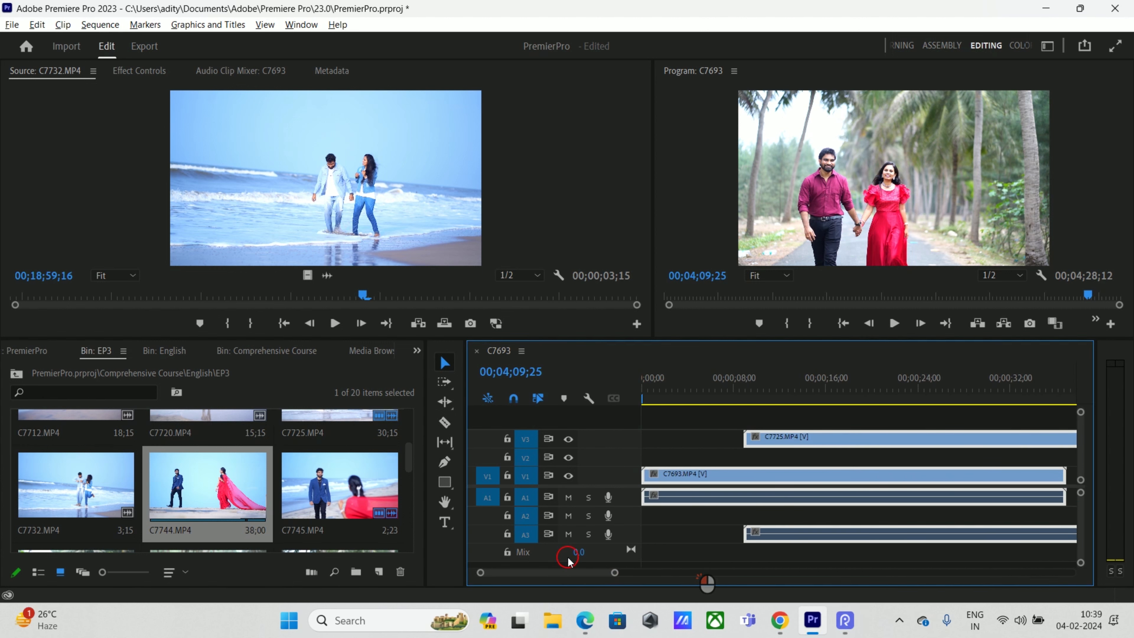
- Move the playhead to the sequence start and step it through the edit points to the end of C7693.MP4 at 00;00;37;00
{"action": "left_click", "coordinate": [697, 391]}
{"action": "key", "text": "Home"}
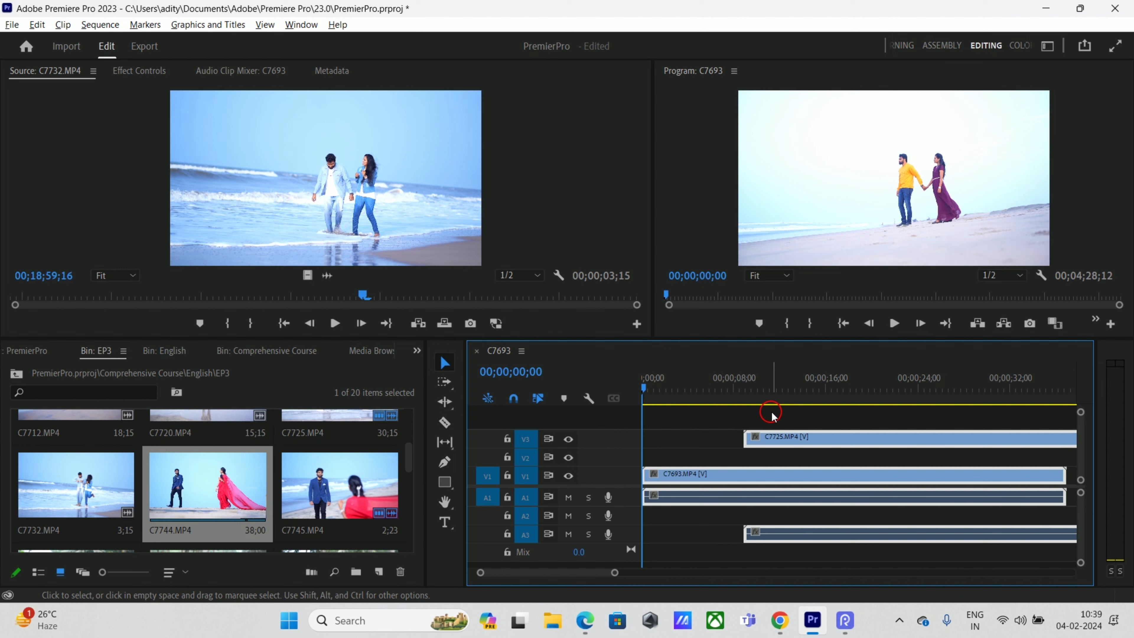
{"action": "key", "text": "Down"}
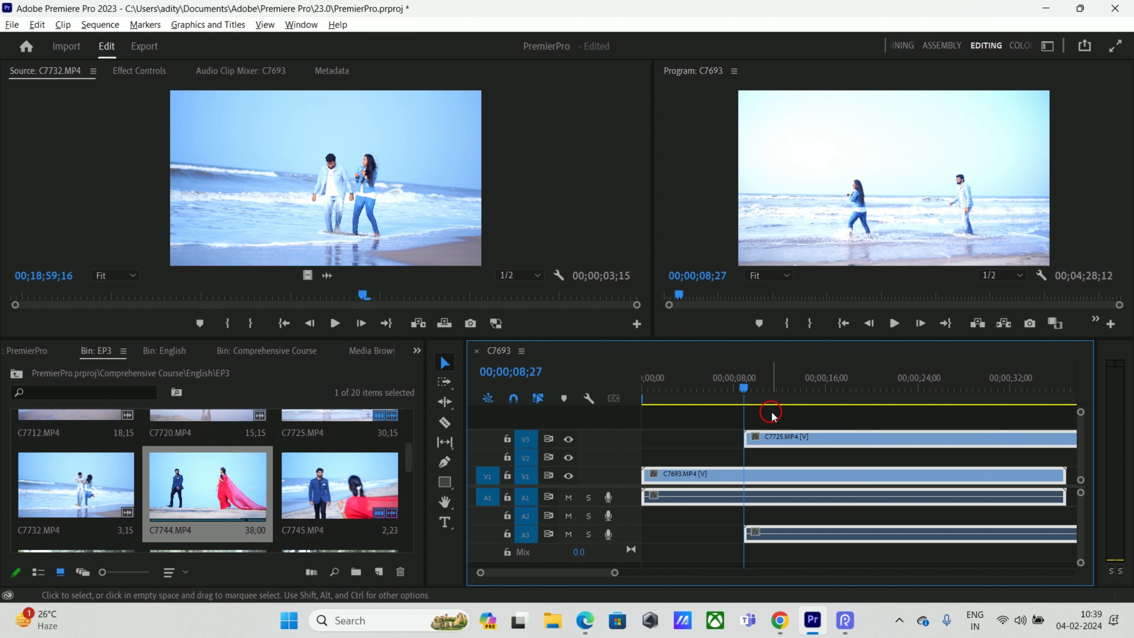
{"action": "left_click", "coordinate": [782, 439]}
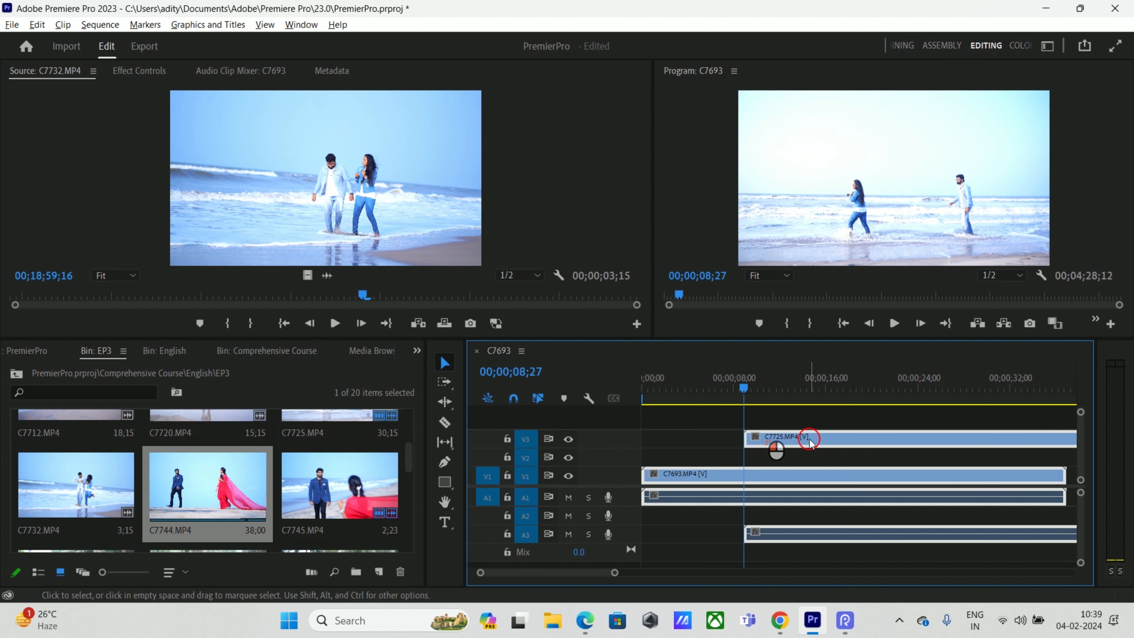
{"action": "key", "text": "End"}
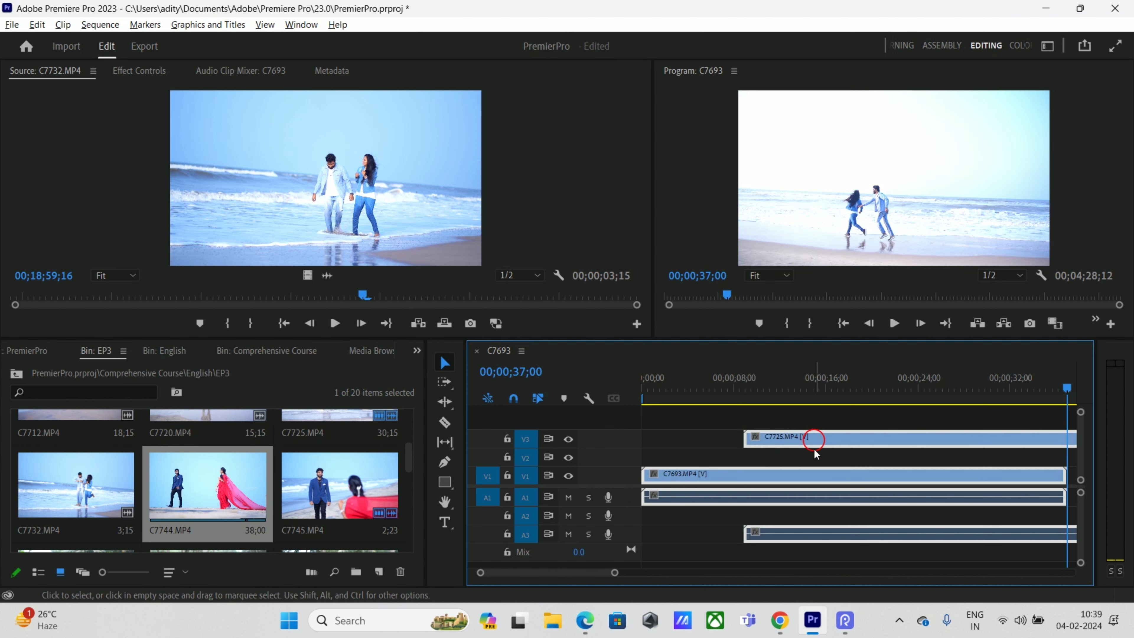
- Step the playhead forward through every remaining edit point on the targeted tracks to the sequence end at 00;04;28;12
{"action": "left_click_drag", "start_coordinate": [580, 572], "coordinate": [587, 573]}
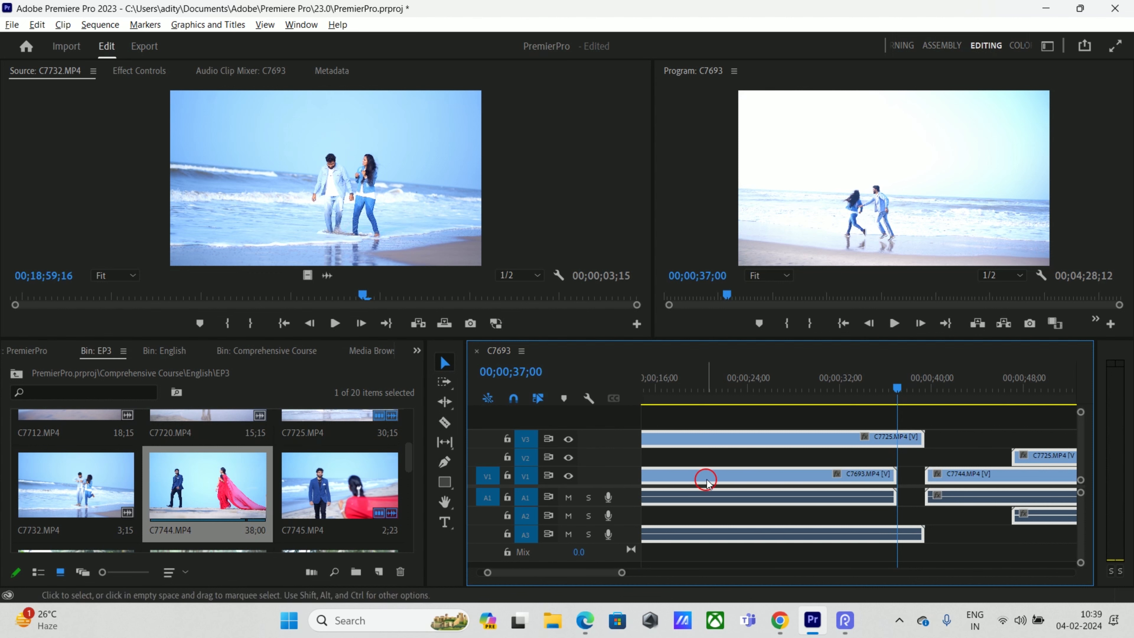
{"action": "key", "text": "Down"}
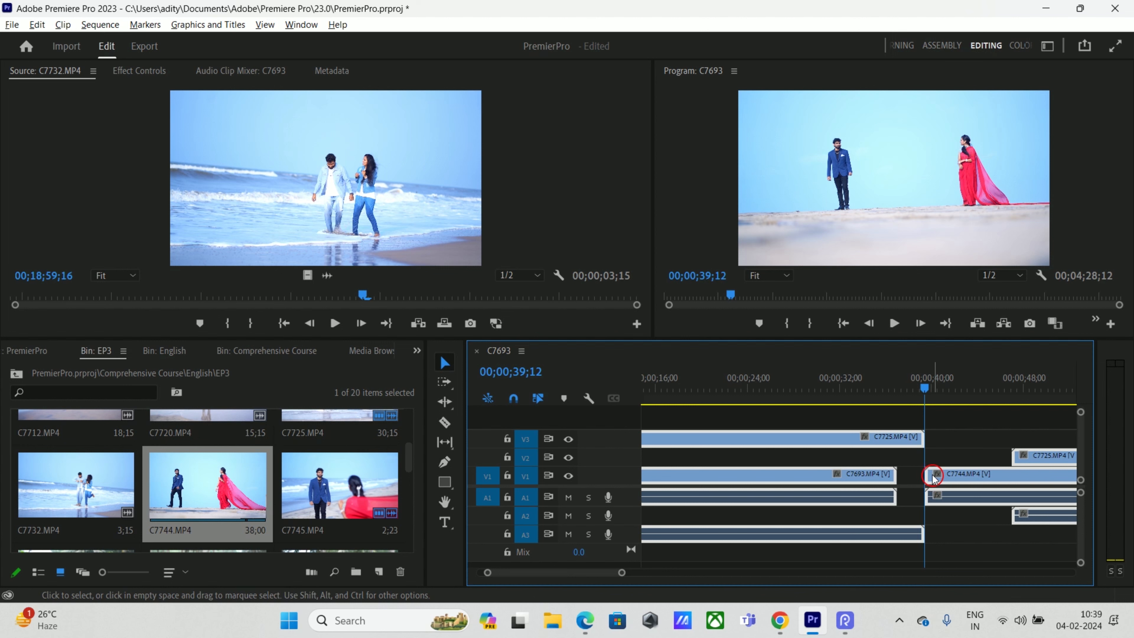
{"action": "key", "text": "Down"}
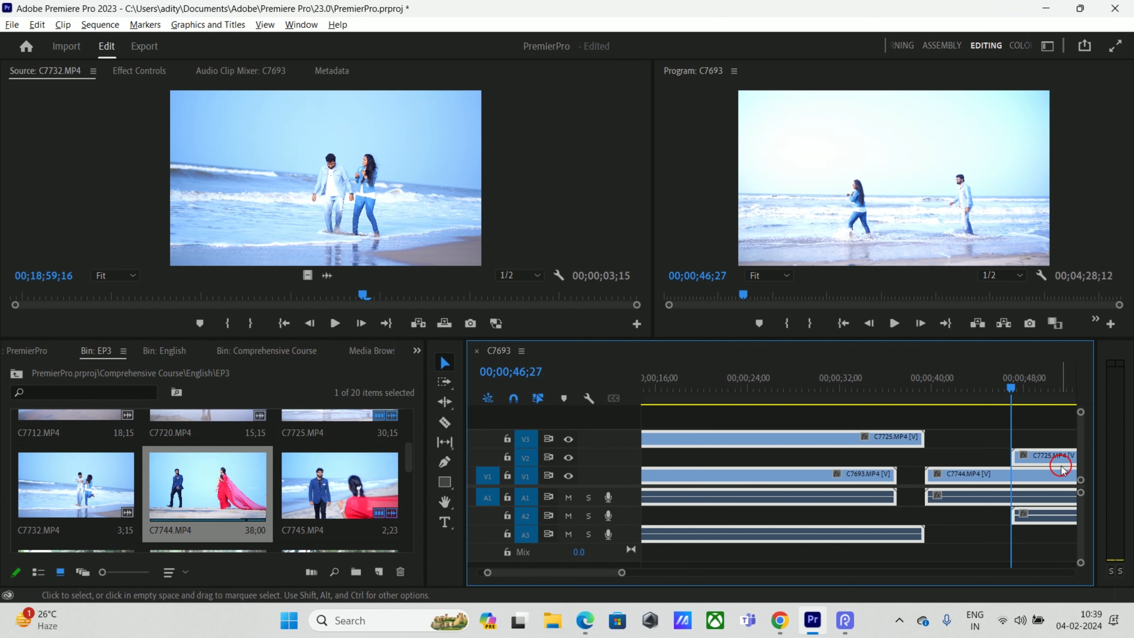
{"action": "key", "text": "Down"}
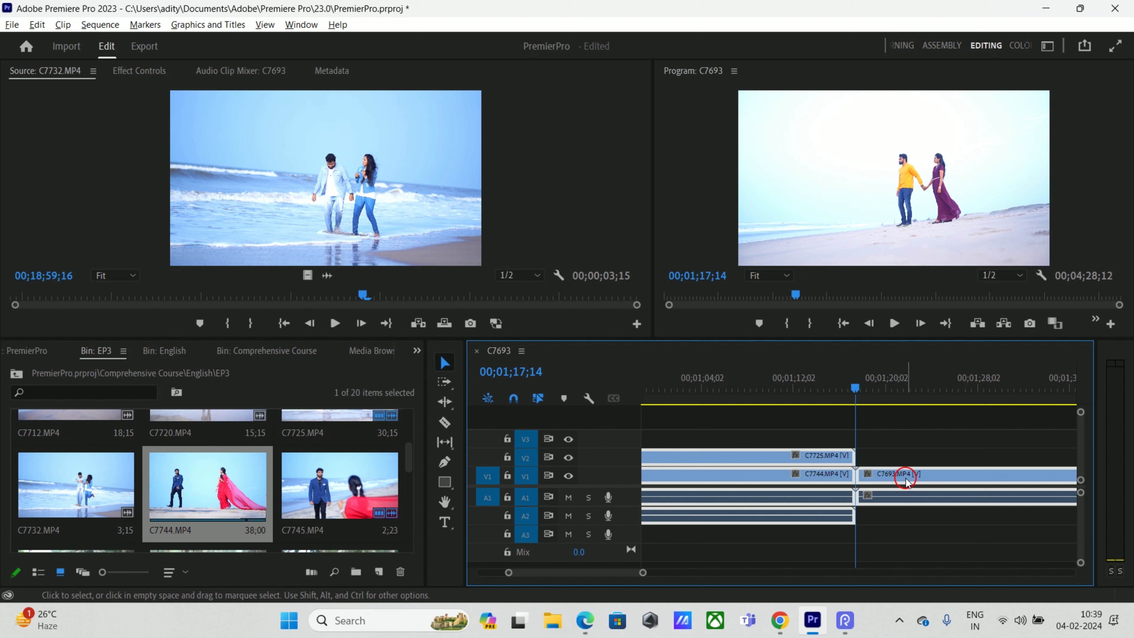
{"action": "key", "text": "Down"}
{"action": "key", "text": "Down"}
{"action": "key", "text": "Down"}
{"action": "key", "text": "Down"}
{"action": "key", "text": "Down"}
{"action": "key", "text": "Down"}
{"action": "key", "text": "Down"}
{"action": "key", "text": "Down"}
{"action": "key", "text": "Down"}
{"action": "key", "text": "Down"}
{"action": "key", "text": "Down"}
{"action": "key", "text": "Down"}
{"action": "key", "text": "Down"}
{"action": "key", "text": "Down"}
{"action": "key", "text": "Down"}
{"action": "key", "text": "Down"}
{"action": "key", "text": "Down"}
{"action": "key", "text": "Down"}
{"action": "key", "text": "Down"}
{"action": "key", "text": "Down"}
{"action": "key", "text": "Down"}
{"action": "key", "text": "Down"}
{"action": "key", "text": "Down"}
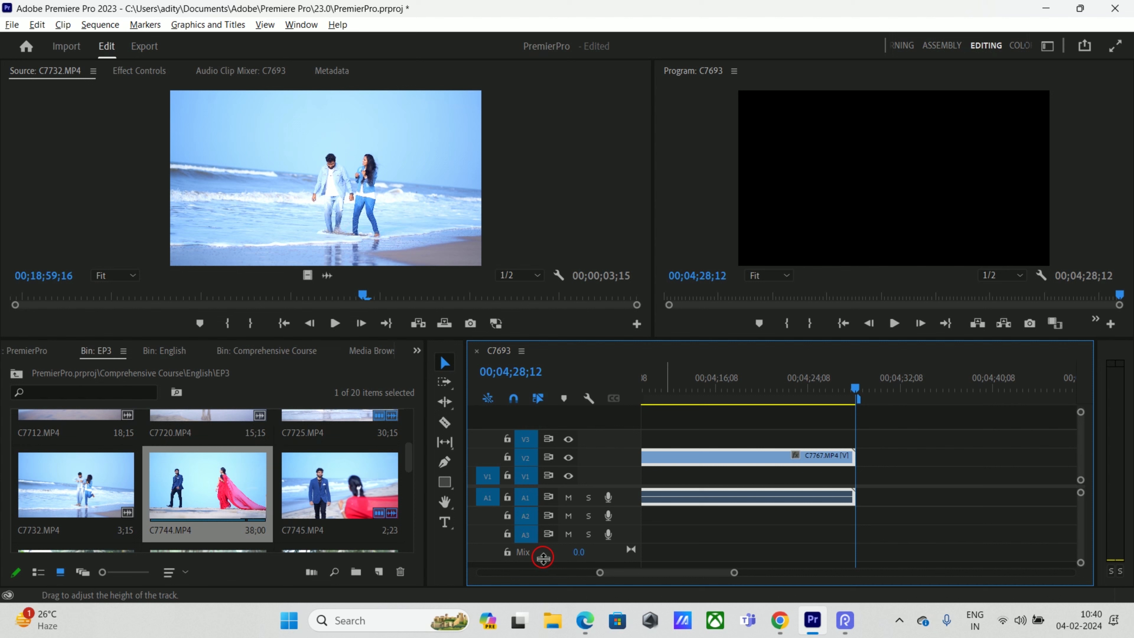
- Turn off targeting for V3, V2, A2 and A3, keeping only V1 and A1 targeted
{"action": "left_click", "coordinate": [525, 439]}
{"action": "left_click", "coordinate": [525, 457]}
{"action": "left_click", "coordinate": [526, 516]}
{"action": "left_click", "coordinate": [526, 534]}
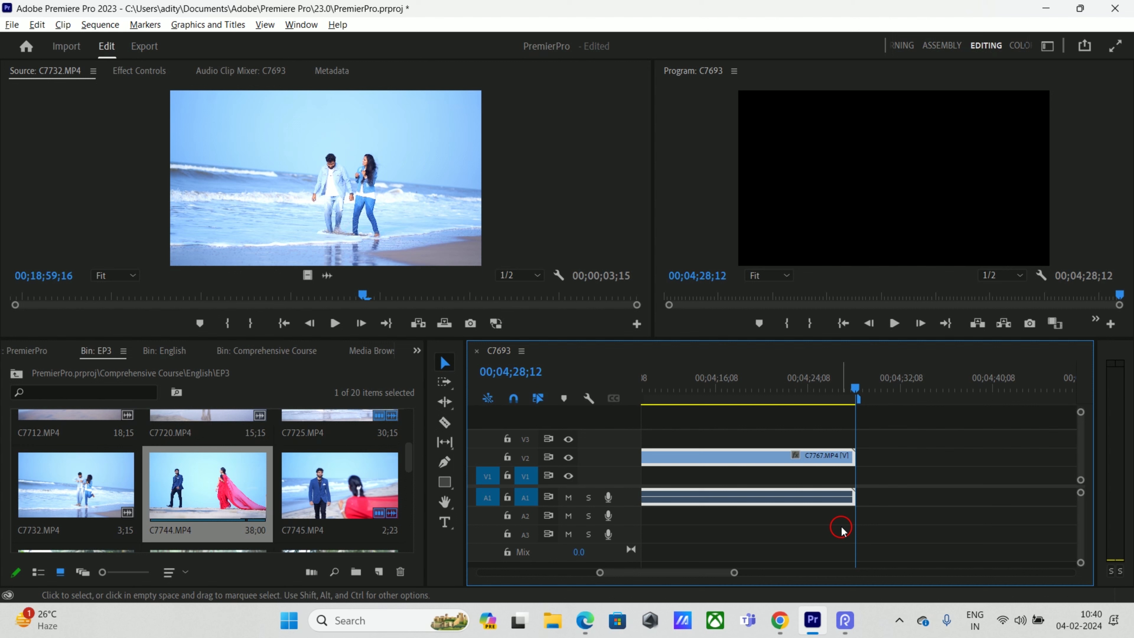
- Step the playhead back through the V1 and A1 edit points to the audio clip's end at 00;02;54;16
{"action": "key", "text": "Up"}
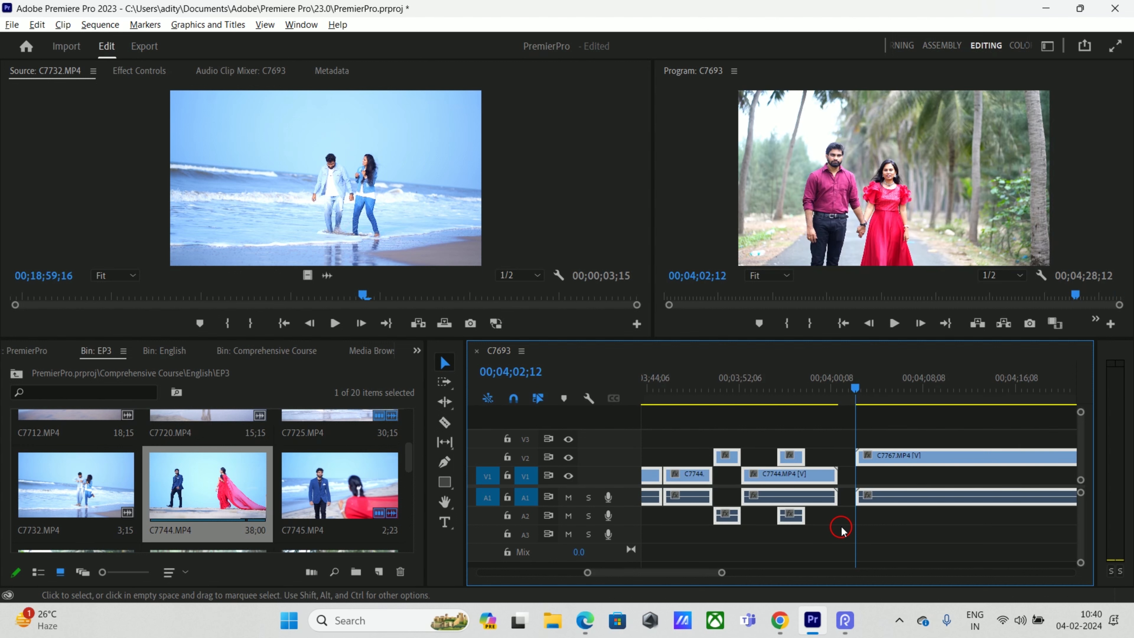
{"action": "key", "text": "Up"}
{"action": "key", "text": "Up"}
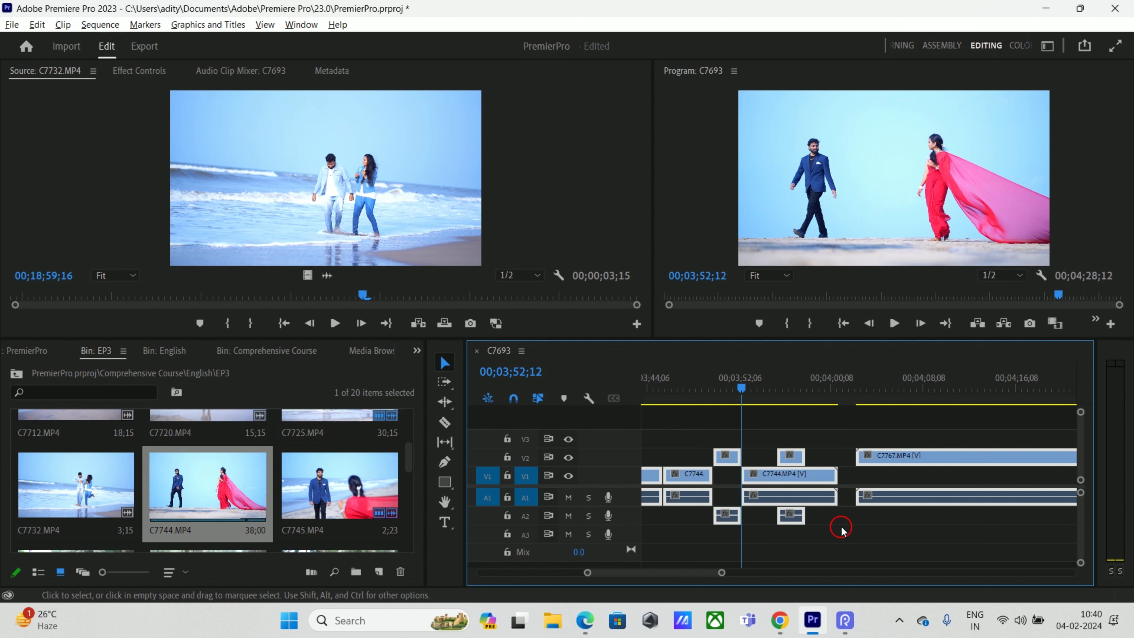
{"action": "key", "text": "Up"}
{"action": "key", "text": "Up"}
{"action": "key", "text": "Up"}
{"action": "key", "text": "Up"}
{"action": "key", "text": "Up"}
{"action": "key", "text": "Up"}
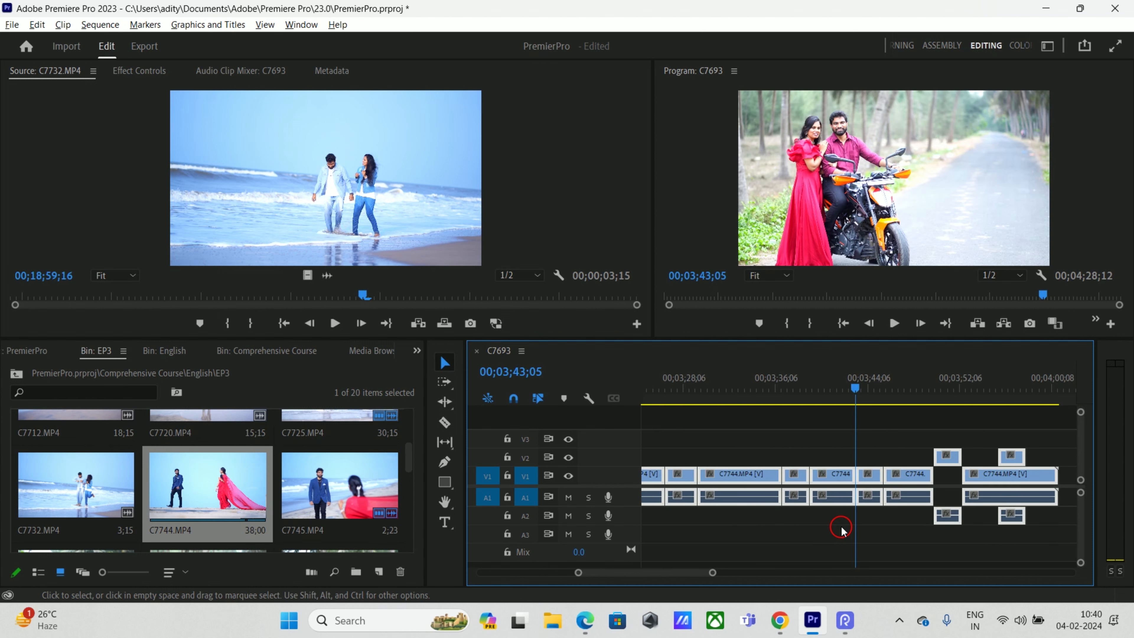
{"action": "key", "text": "Up"}
{"action": "key", "text": "Up"}
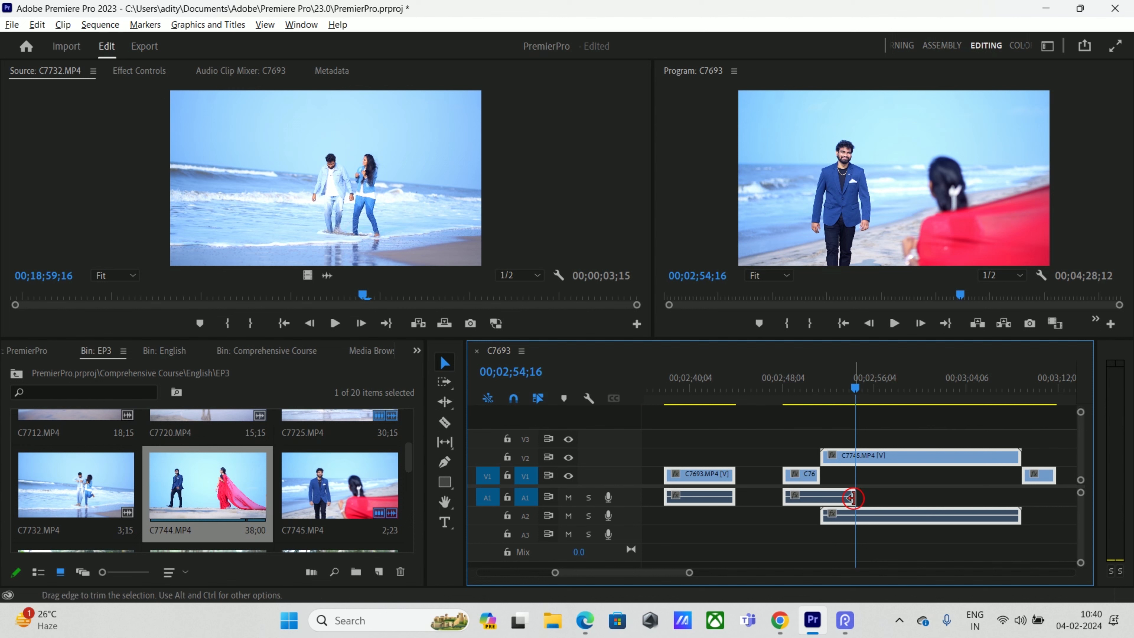
- Open the A1 audio clip's end edit for trimming, and step the playhead to 00;03;09;02 and back to 00;02;48;06
{"action": "double_click", "coordinate": [851, 496]}
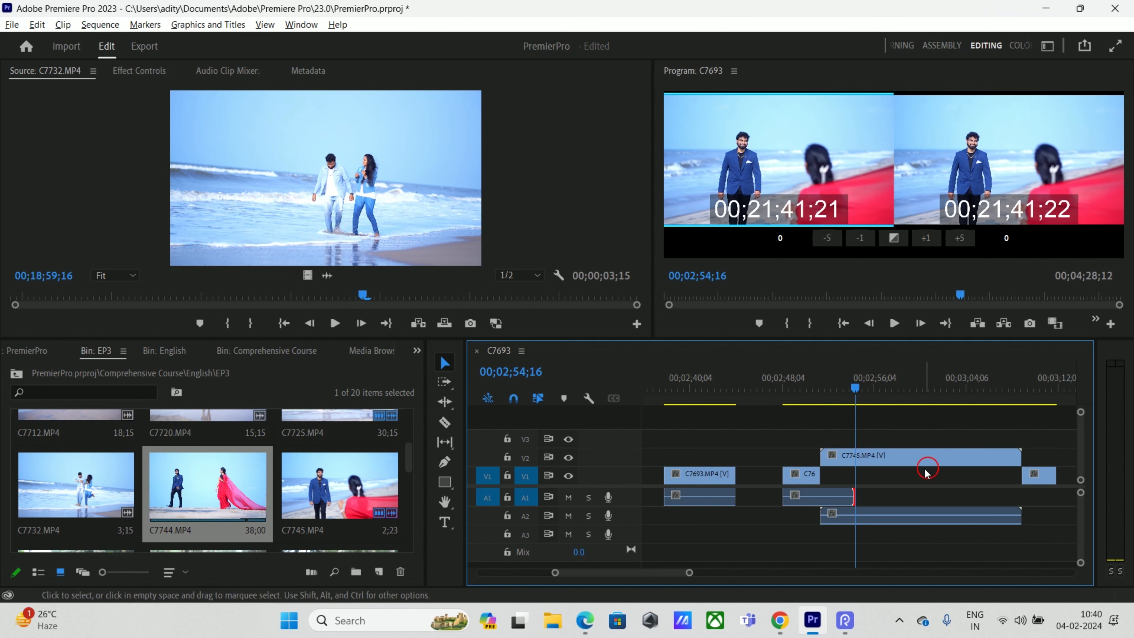
{"action": "key", "text": "Down"}
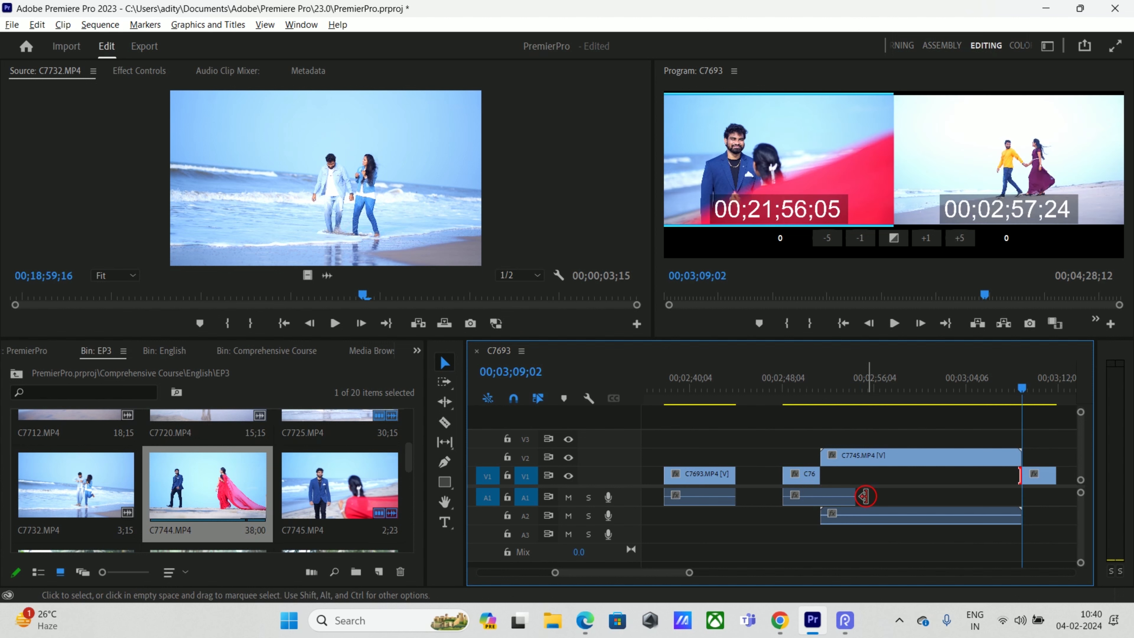
{"action": "key", "text": "Up"}
{"action": "key", "text": "Up"}
{"action": "key", "text": "Up"}
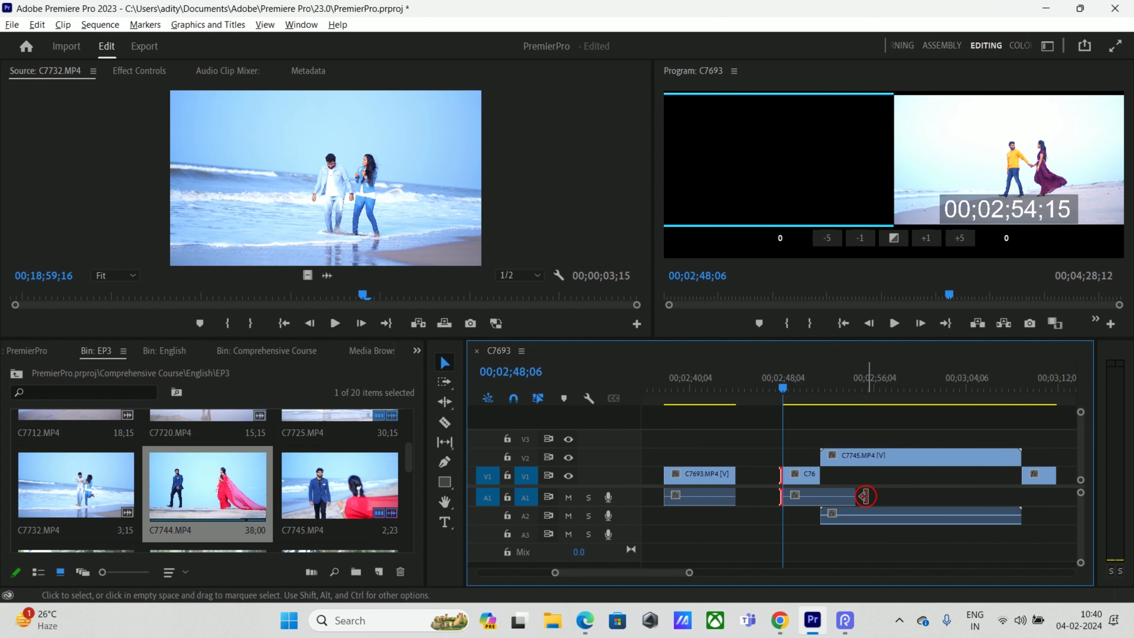
- Step the playhead back through the earlier V1 and A1 edit points to the sequence start
{"action": "key", "text": "Up"}
{"action": "key", "text": "Up"}
{"action": "key", "text": "Up"}
{"action": "key", "text": "Up"}
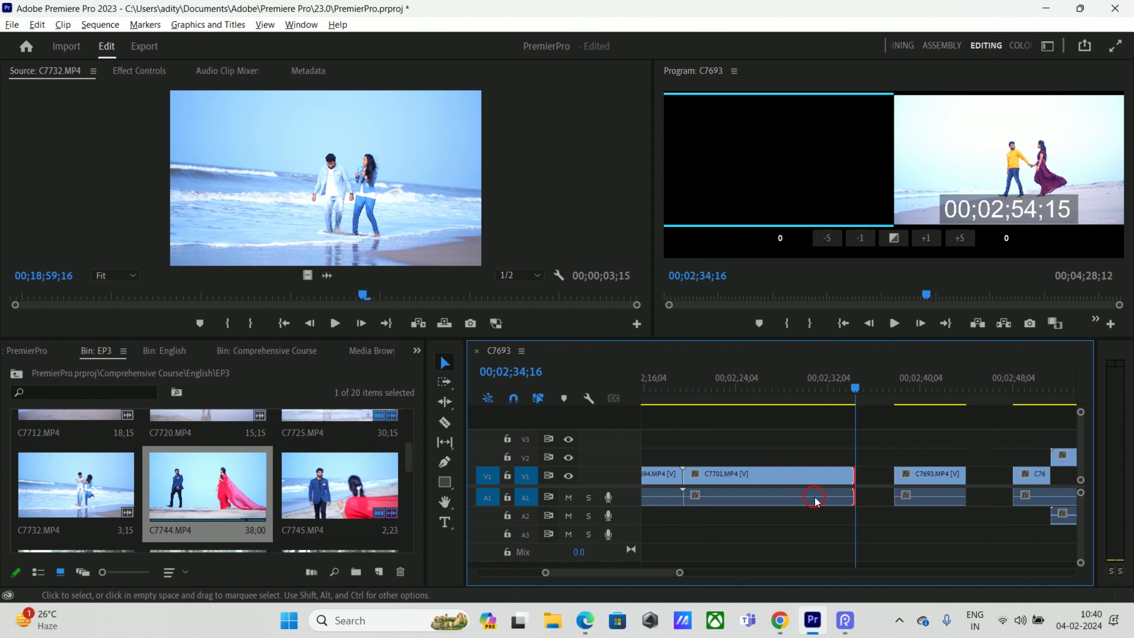
{"action": "key", "text": "Up"}
{"action": "key", "text": "Up"}
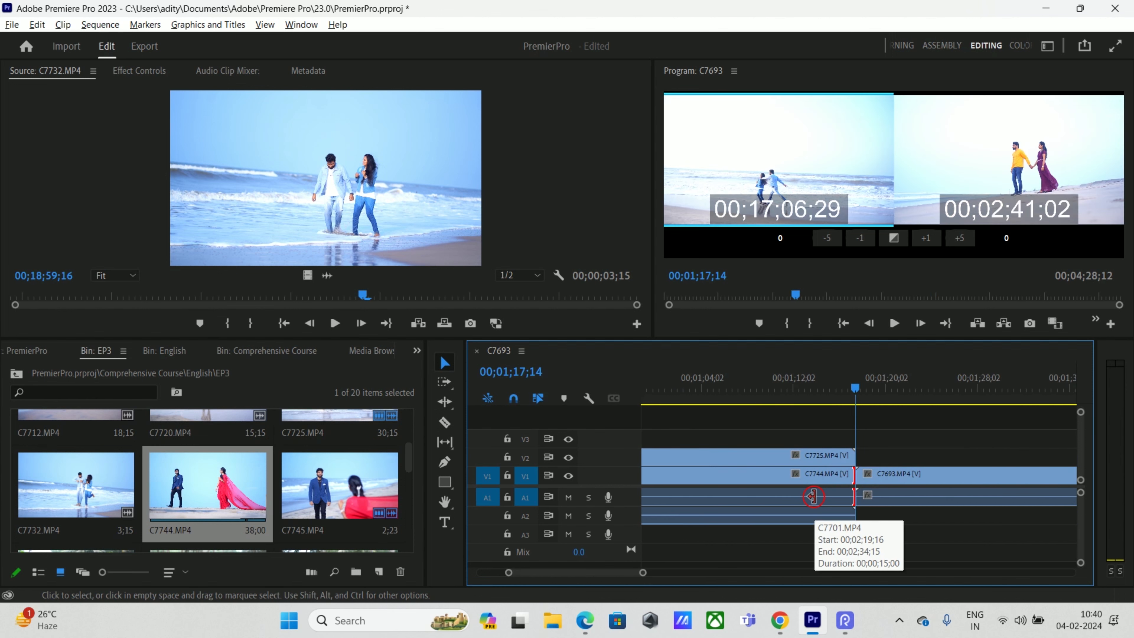
{"action": "key", "text": "Up"}
{"action": "key", "text": "Up"}
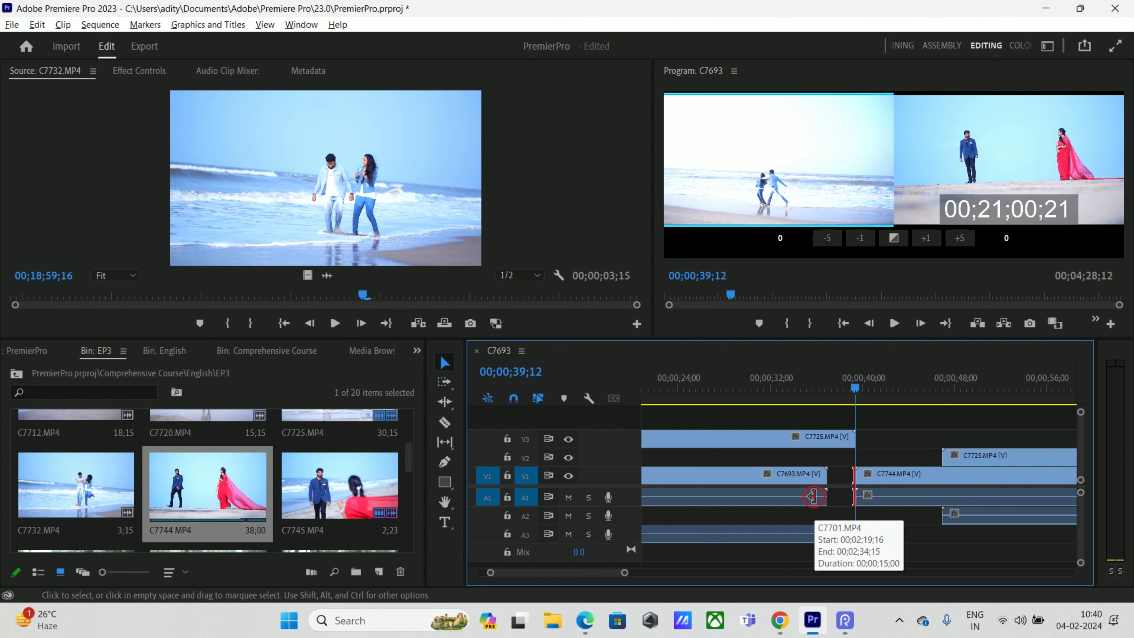
{"action": "key", "text": "Up"}
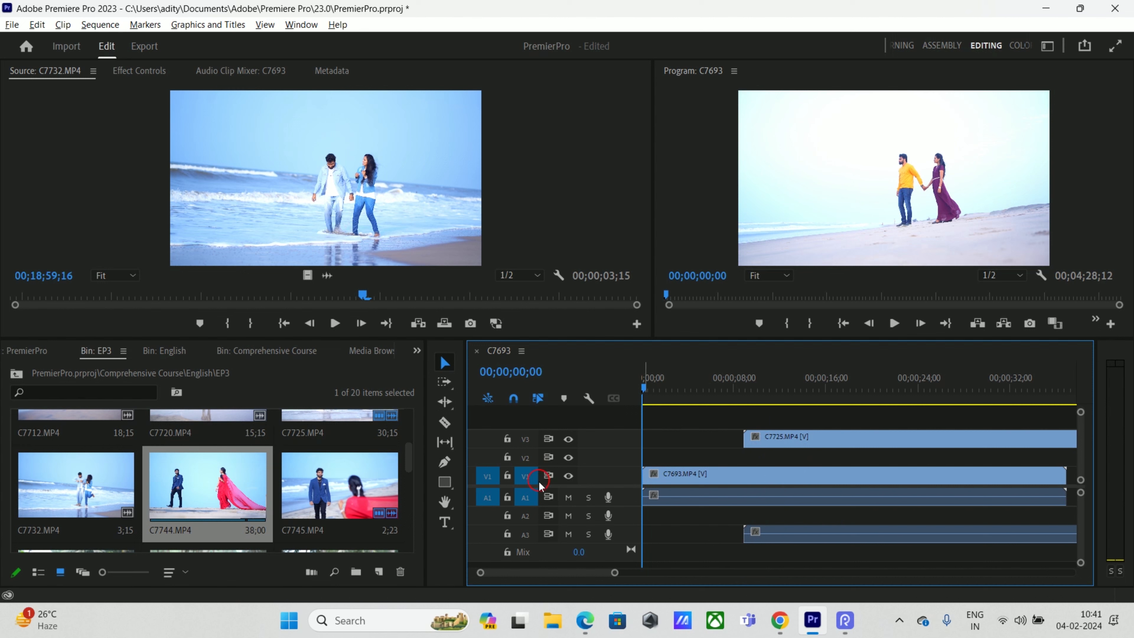
- Target V2 and A2 as well, step the playhead to 00;00;37;00 and select the end edit of C7693.MP4 there
{"action": "left_click", "coordinate": [525, 514]}
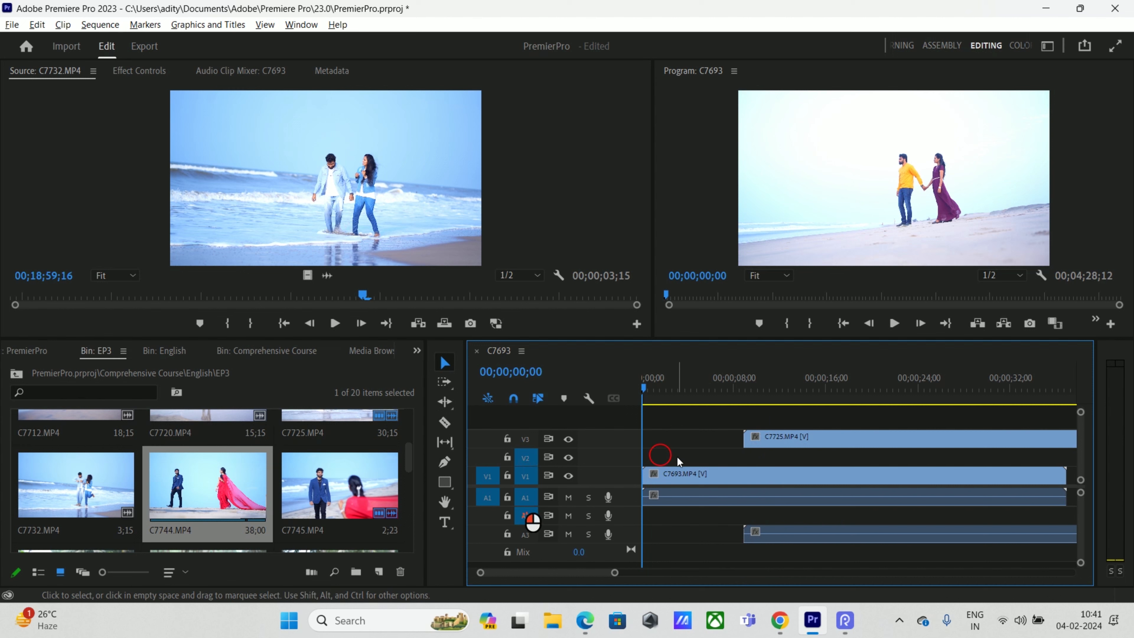
{"action": "left_click", "coordinate": [771, 442]}
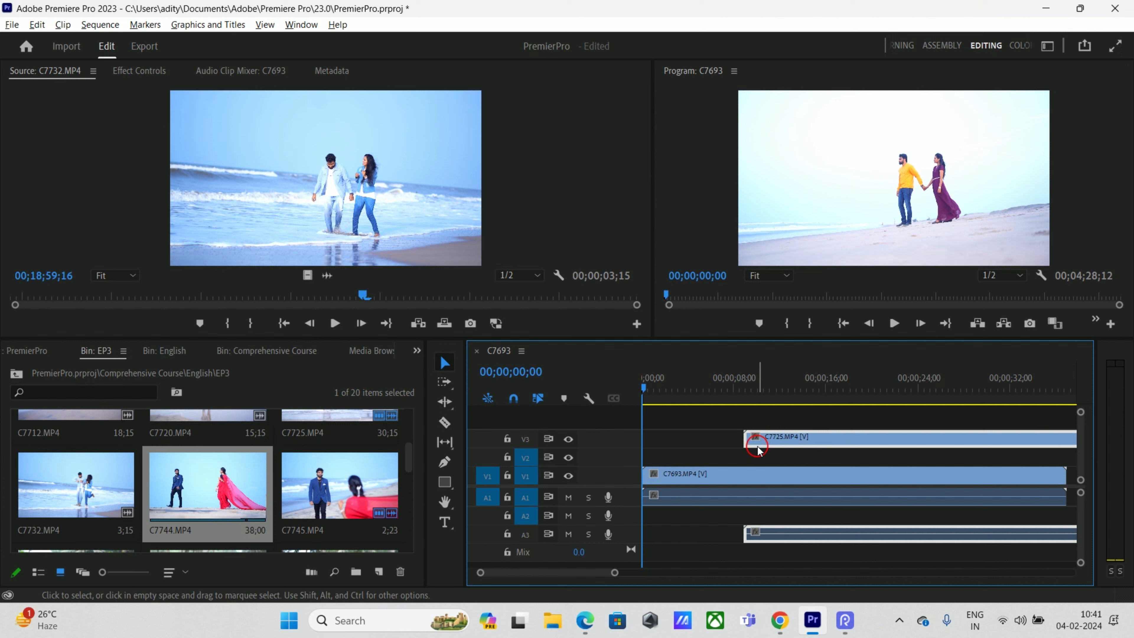
{"action": "key", "text": "Down"}
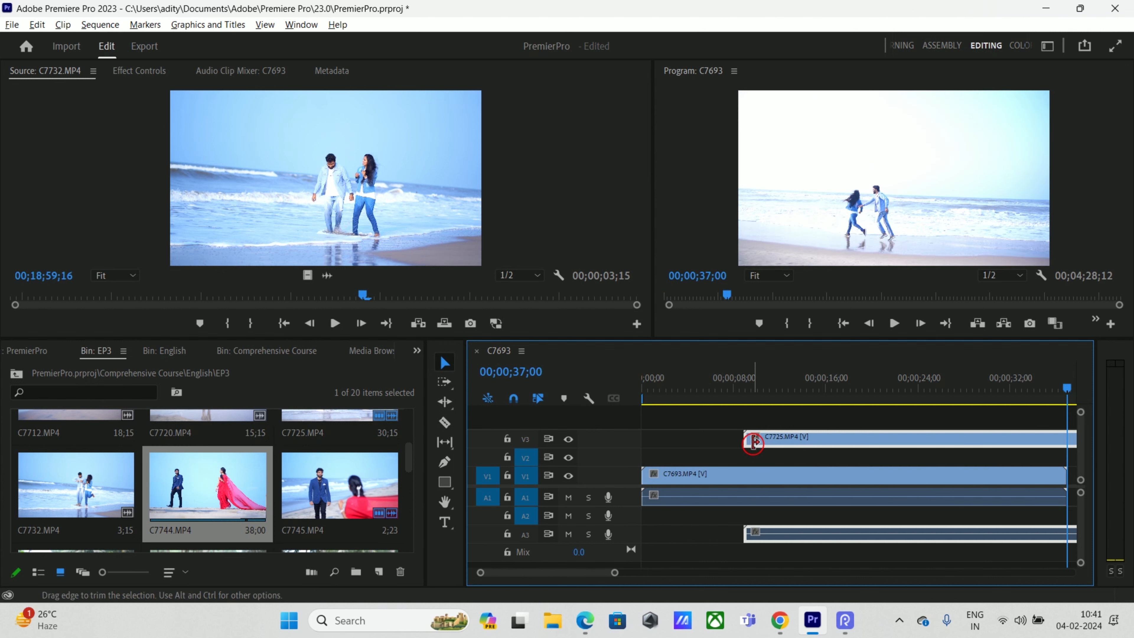
{"action": "left_click", "coordinate": [749, 440]}
{"action": "left_click", "coordinate": [1064, 477]}
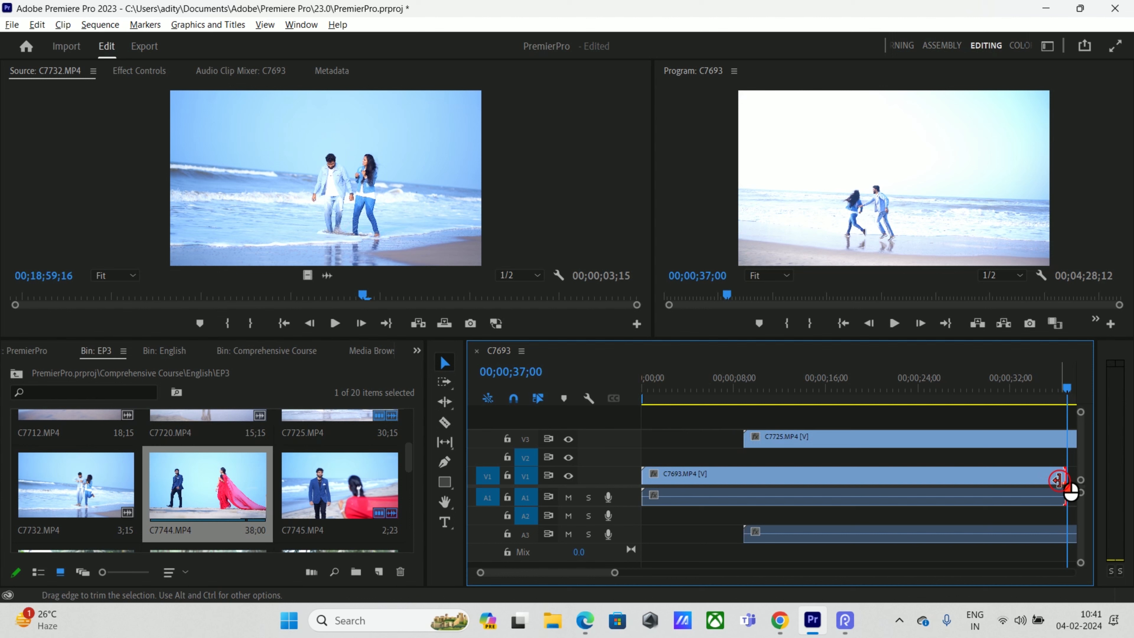
- Switch the track targeting to V3 and A3 only, and return the playhead to the sequence start
{"action": "left_click", "coordinate": [527, 461]}
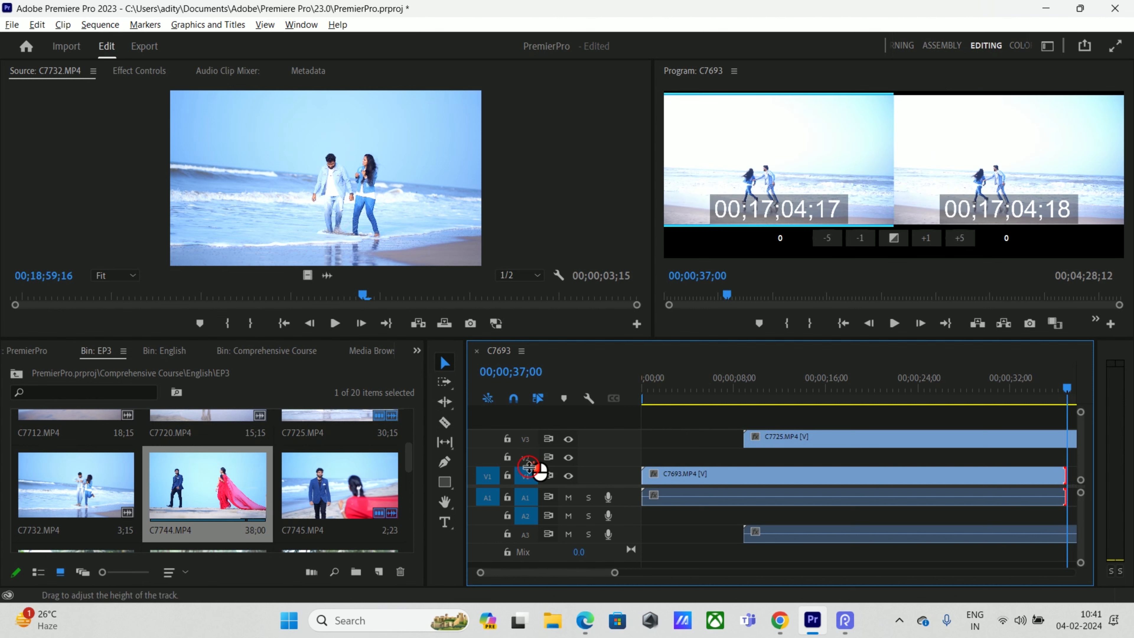
{"action": "left_click", "coordinate": [524, 478]}
{"action": "left_click", "coordinate": [526, 500]}
{"action": "left_click", "coordinate": [527, 517]}
{"action": "left_click", "coordinate": [526, 439]}
{"action": "left_click", "coordinate": [526, 534]}
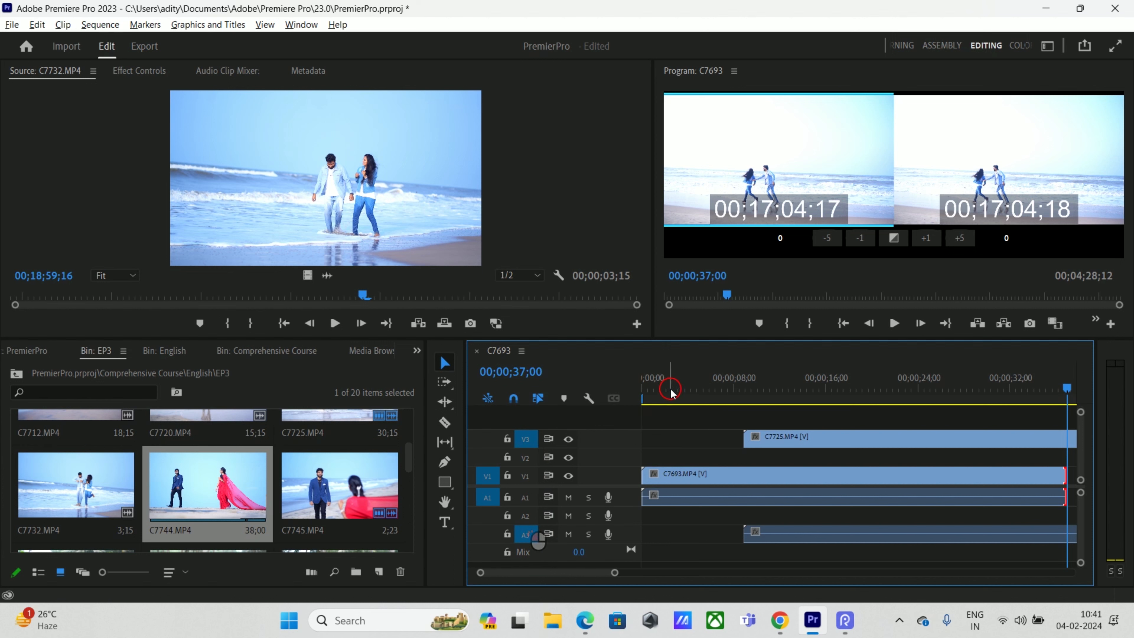
{"action": "left_click_drag", "start_coordinate": [671, 391], "coordinate": [613, 401]}
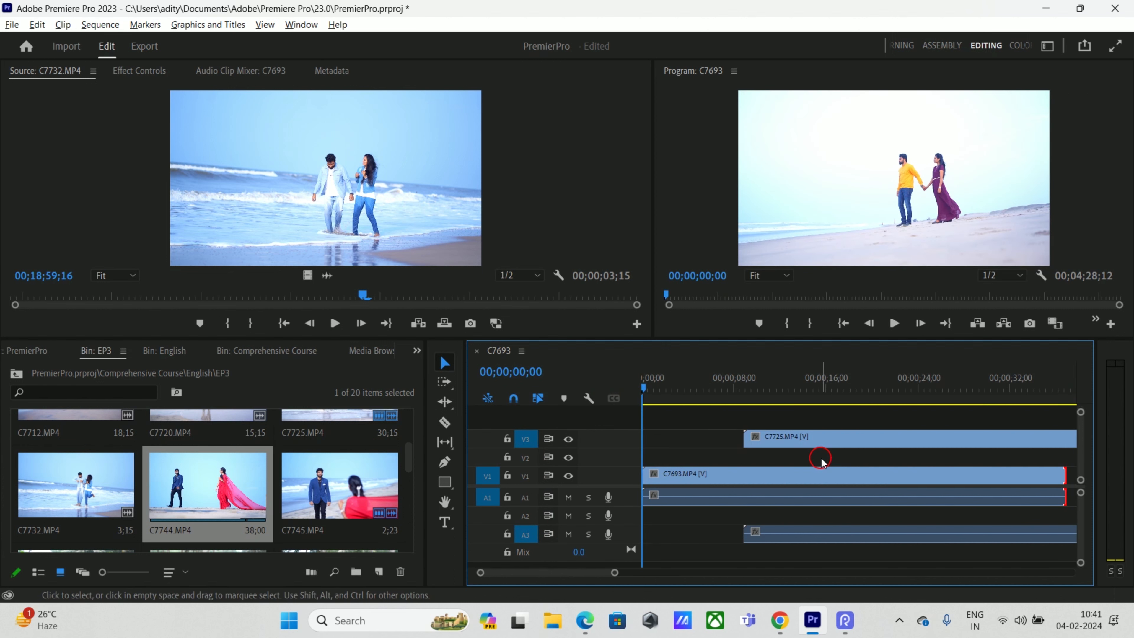
- Step the playhead through the V3 and A3 edit points at 00;00;08;27 and 00;00;39;12
{"action": "key", "text": "Down"}
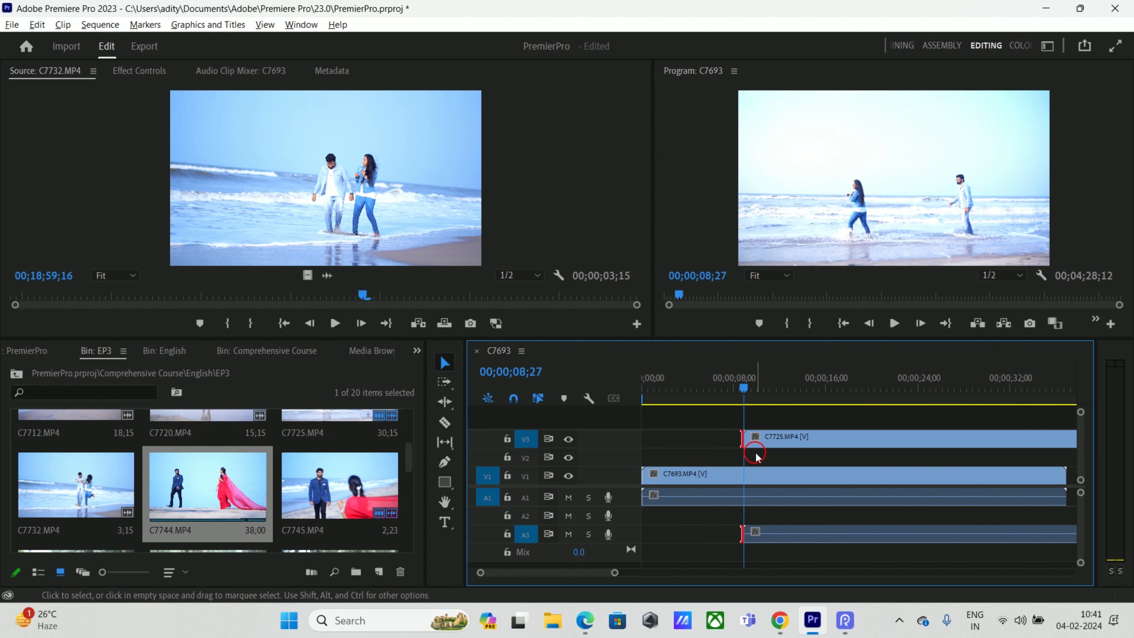
{"action": "key", "text": "Down"}
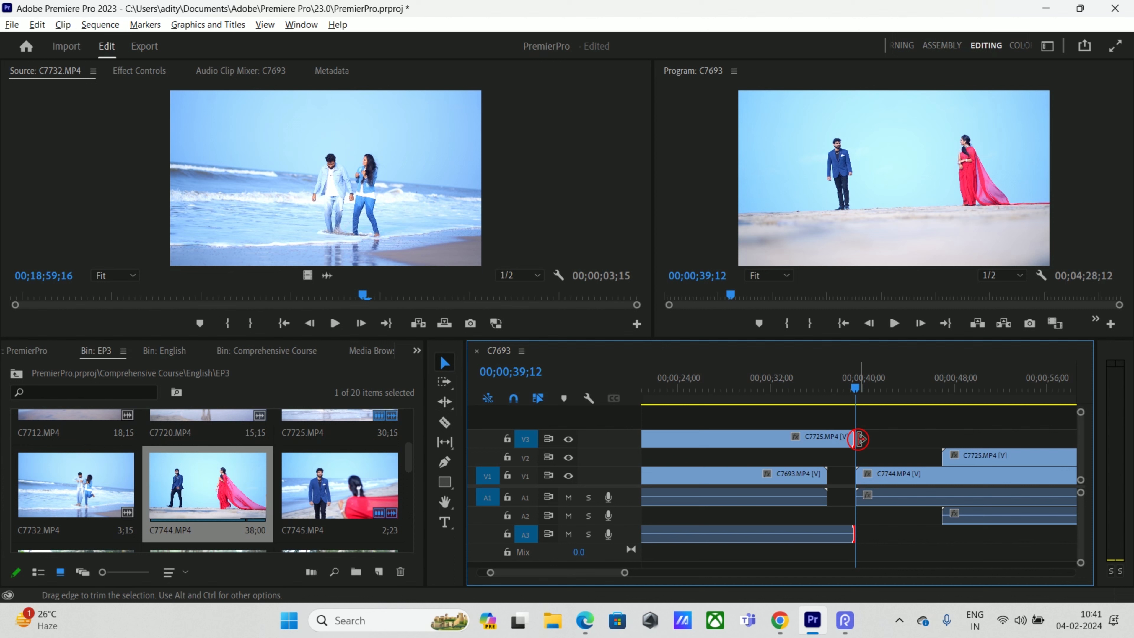
- Target V1, V2, A1 and A2 in addition to V3 and A3, and return the playhead to the sequence start
{"action": "mouse_move", "coordinate": [608, 572]}
{"action": "left_mouse_down"}
{"action": "mouse_move", "coordinate": [732, 574]}
{"action": "mouse_move", "coordinate": [598, 572]}
{"action": "left_mouse_up"}
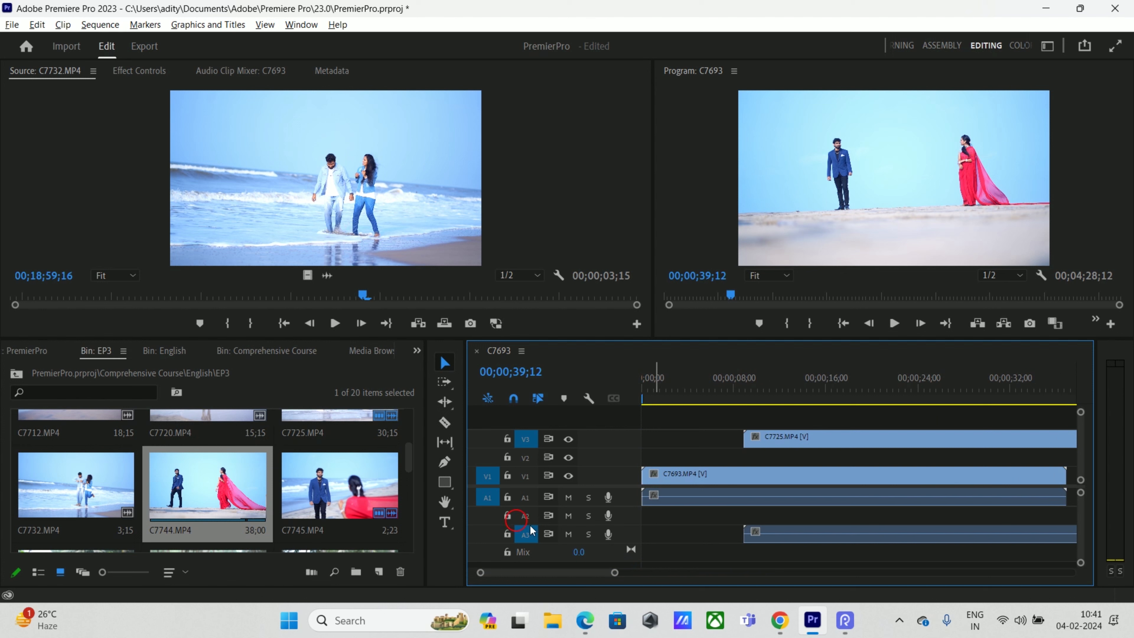
{"action": "left_click", "coordinate": [523, 460]}
{"action": "left_click", "coordinate": [526, 477]}
{"action": "left_click", "coordinate": [526, 498]}
{"action": "left_click", "coordinate": [530, 518]}
{"action": "left_click_drag", "start_coordinate": [672, 391], "coordinate": [619, 394]}
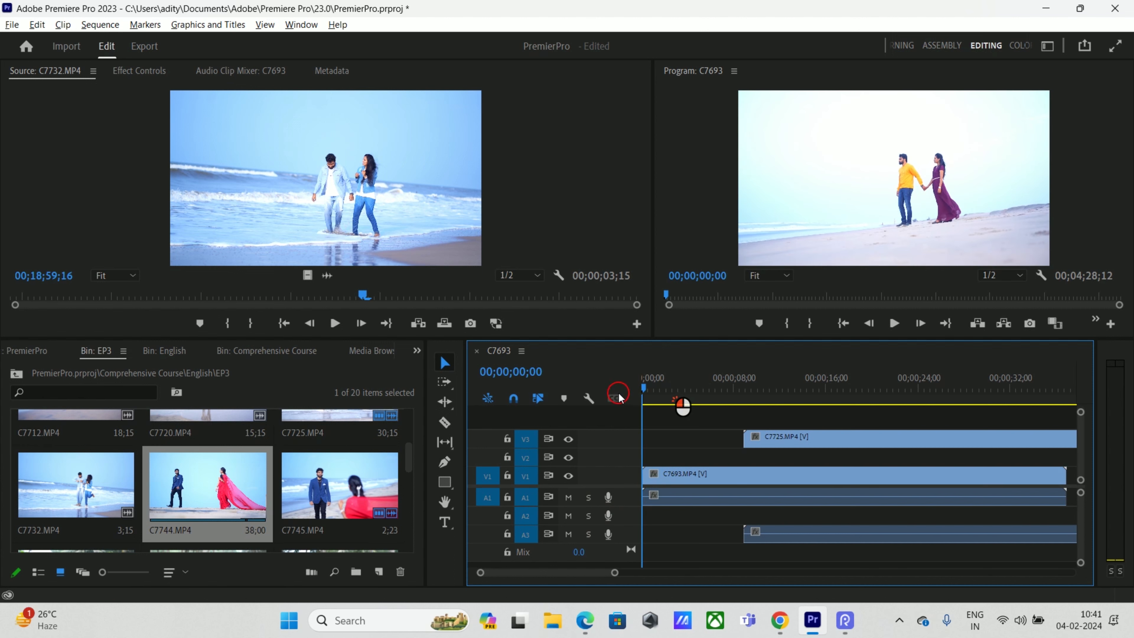
- Step the playhead forward through the edit points on all targeted tracks to the sequence end at 00;04;28;12
{"action": "key", "text": "Down"}
{"action": "key", "text": "Down"}
{"action": "key", "text": "Down"}
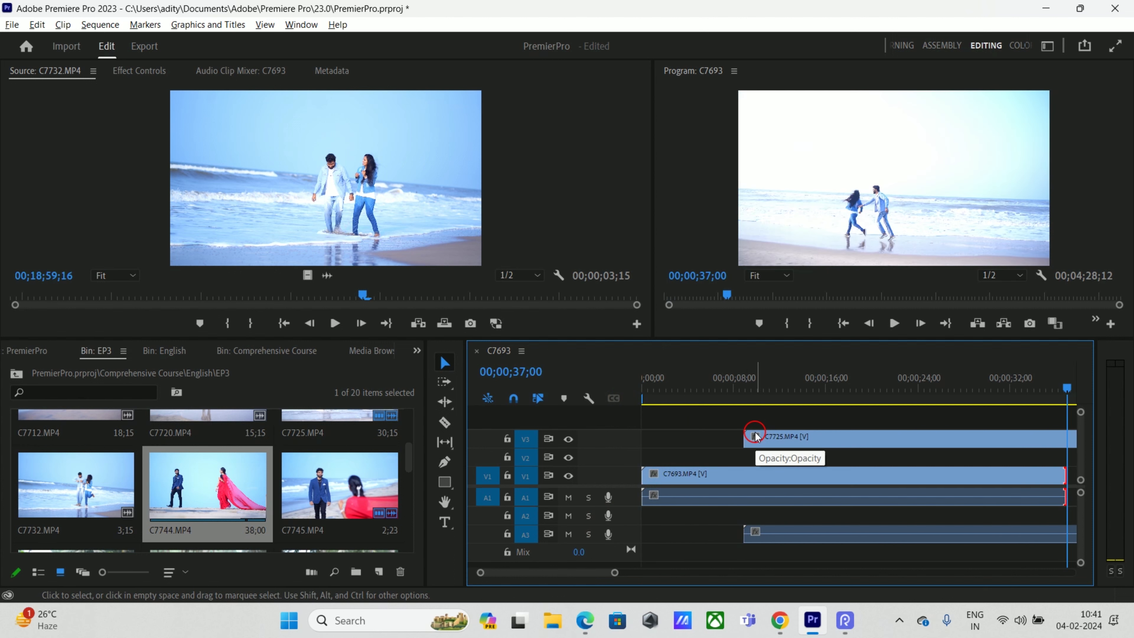
{"action": "key", "text": "Down"}
{"action": "key", "text": "Down"}
{"action": "key", "text": "Down"}
{"action": "key", "text": "Down"}
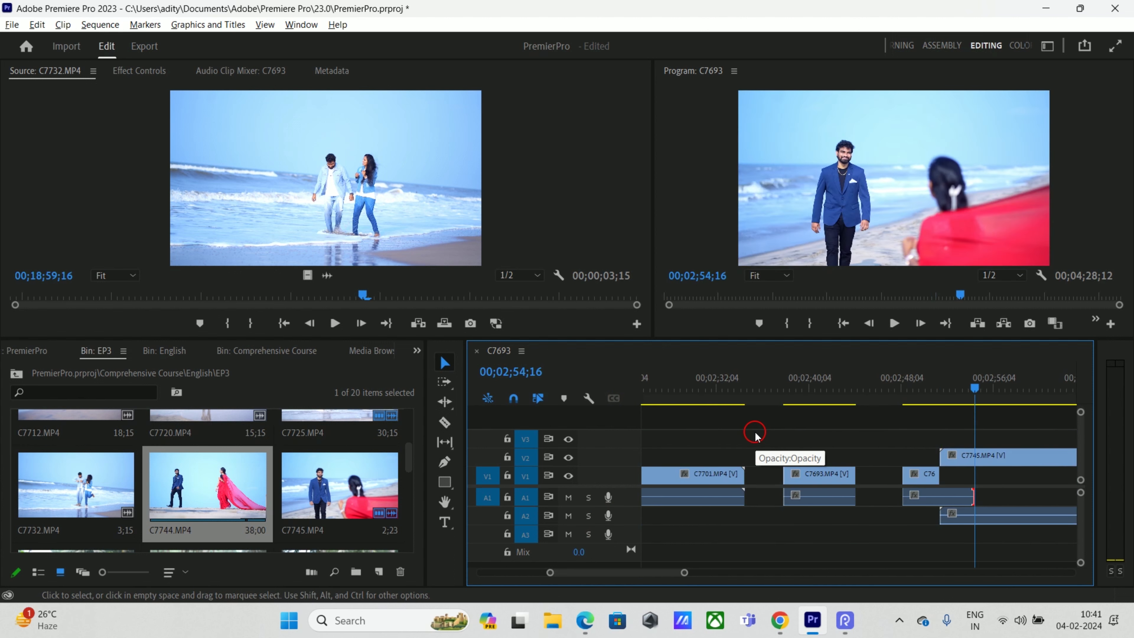
{"action": "key", "text": "Down"}
{"action": "key", "text": "Down"}
{"action": "key", "text": "Down"}
{"action": "key", "text": "Down"}
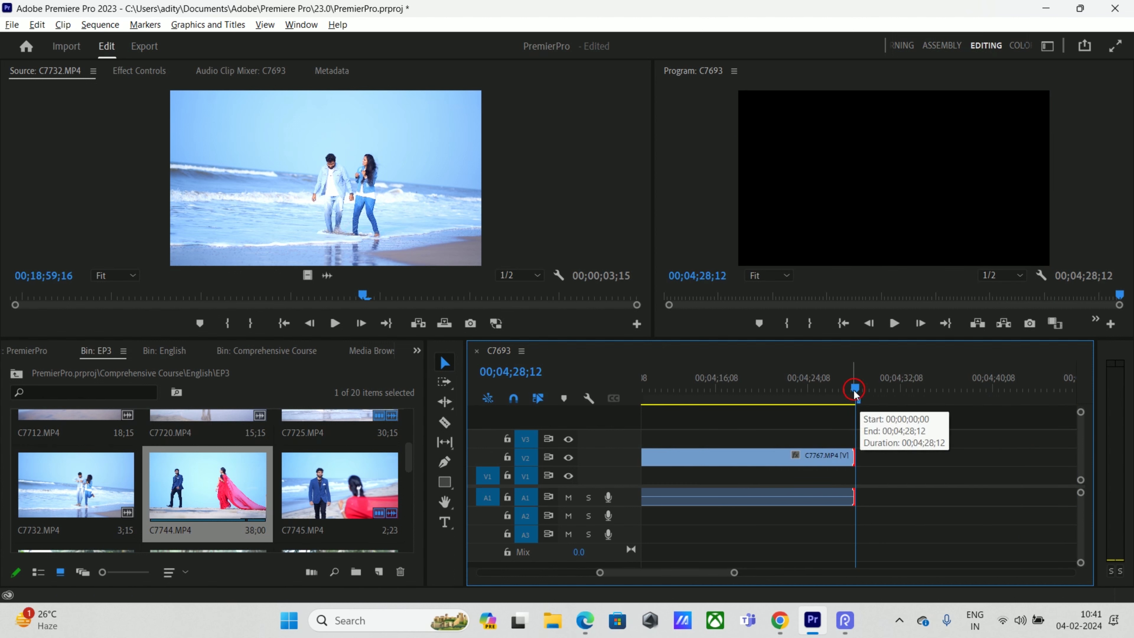
- Move the playhead past the end of the last clip, C7767.MP4, to 00;04;30;23
{"action": "left_click", "coordinate": [592, 605]}
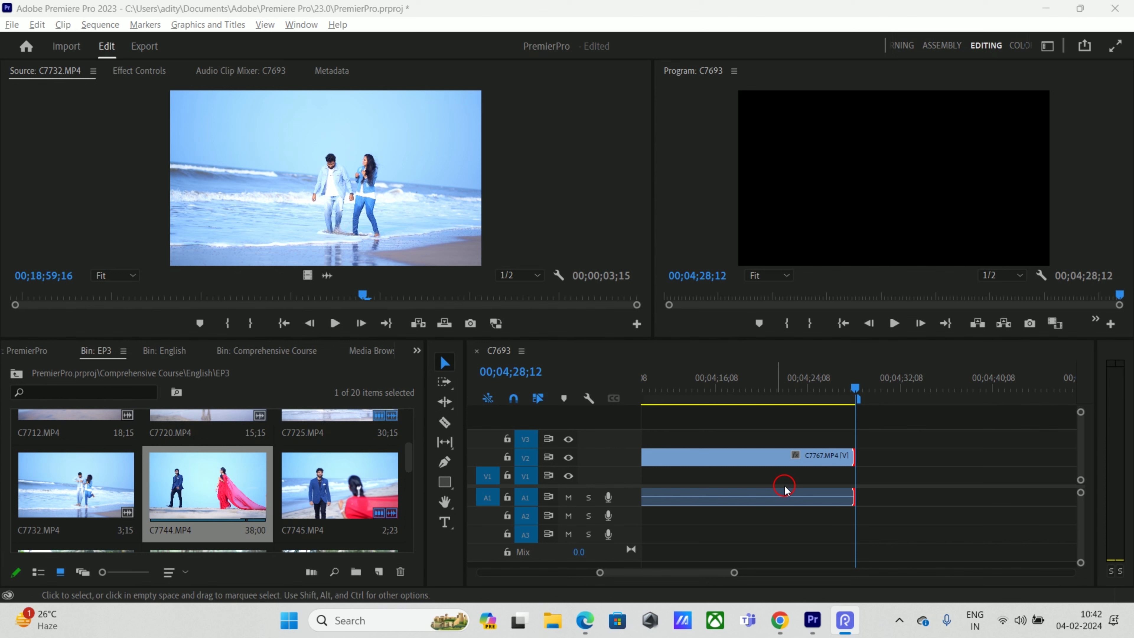
{"action": "left_click_drag", "start_coordinate": [870, 392], "coordinate": [882, 395]}
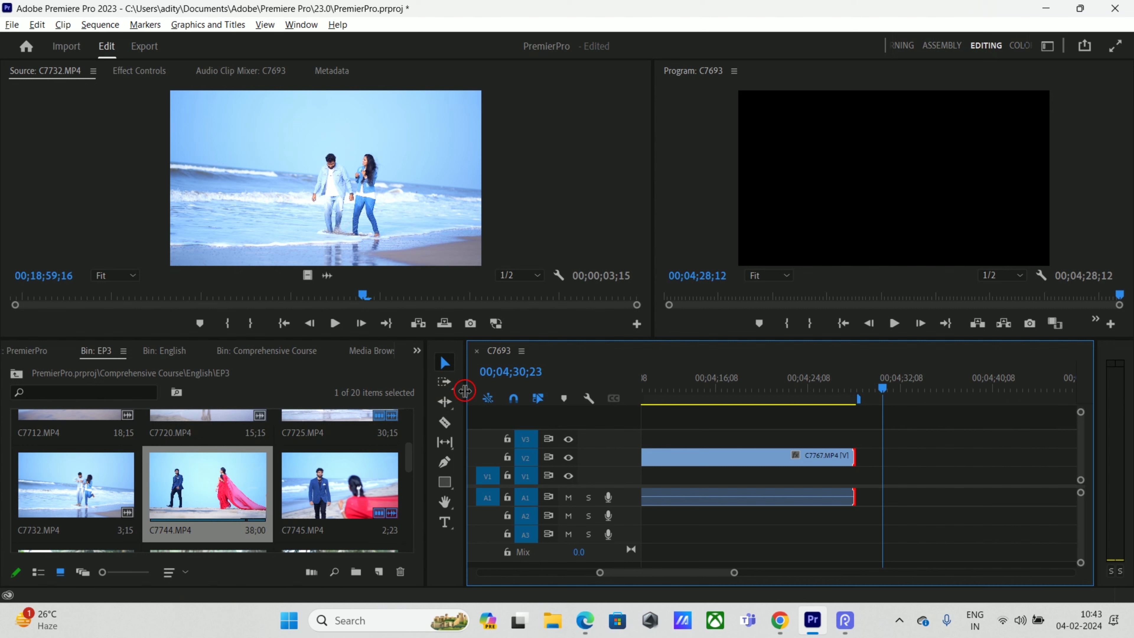
- Widen the EP3 bin area and look through the clips it contains
{"action": "left_click_drag", "start_coordinate": [465, 391], "coordinate": [396, 389]}
{"action": "left_click", "coordinate": [270, 502]}
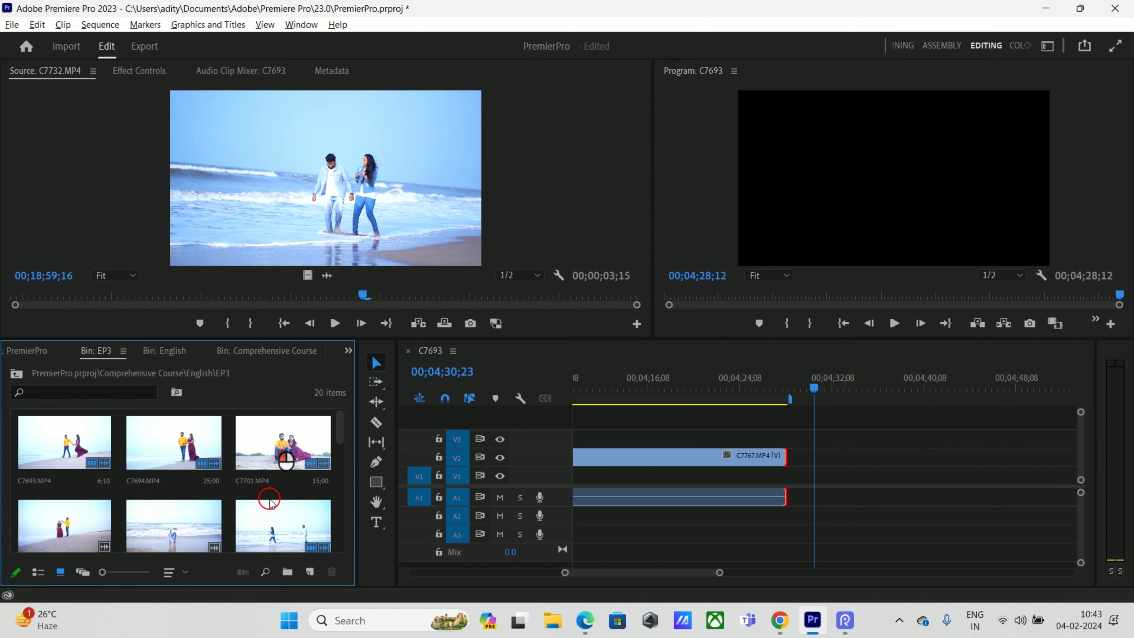
{"action": "left_click", "coordinate": [275, 461]}
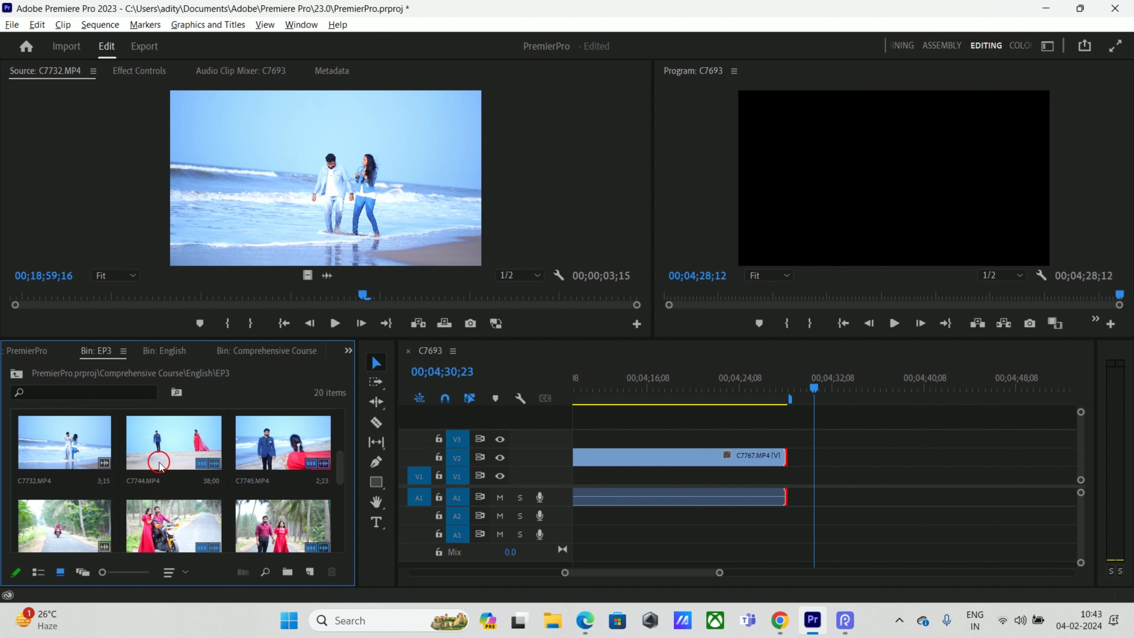
{"action": "scroll", "coordinate": [166, 469], "scroll_direction": "down", "scroll_amount": 3}
{"action": "left_click", "coordinate": [171, 500]}
{"action": "scroll", "coordinate": [147, 498], "scroll_direction": "up", "scroll_amount": 3}
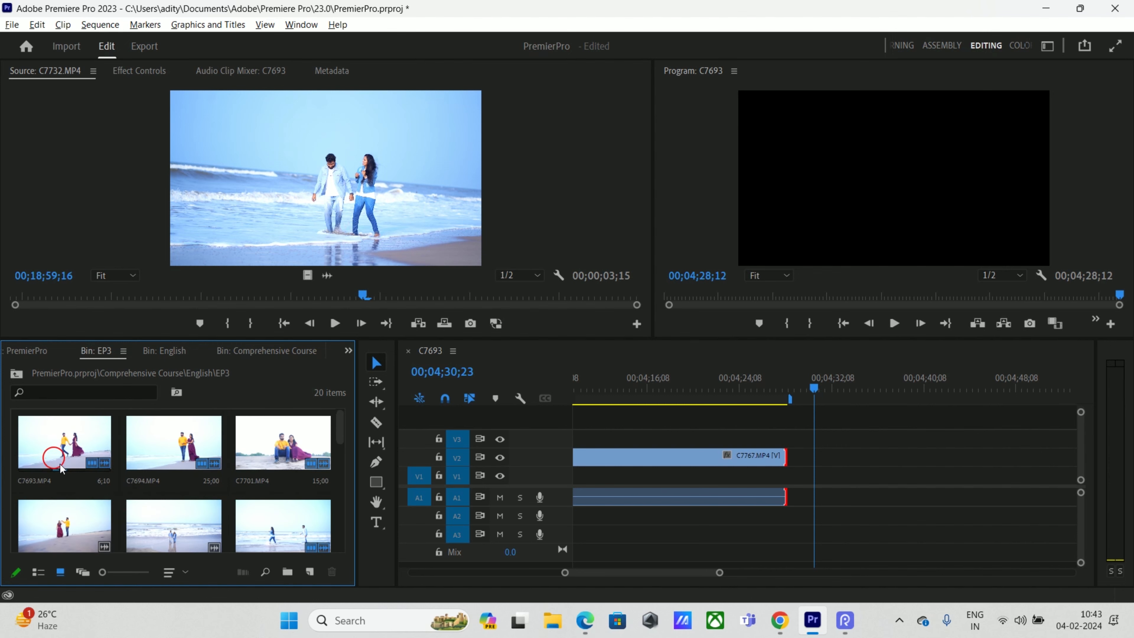
{"action": "scroll", "coordinate": [128, 460], "scroll_direction": "down", "scroll_amount": 5}
{"action": "scroll", "coordinate": [147, 473], "scroll_direction": "up", "scroll_amount": 5}
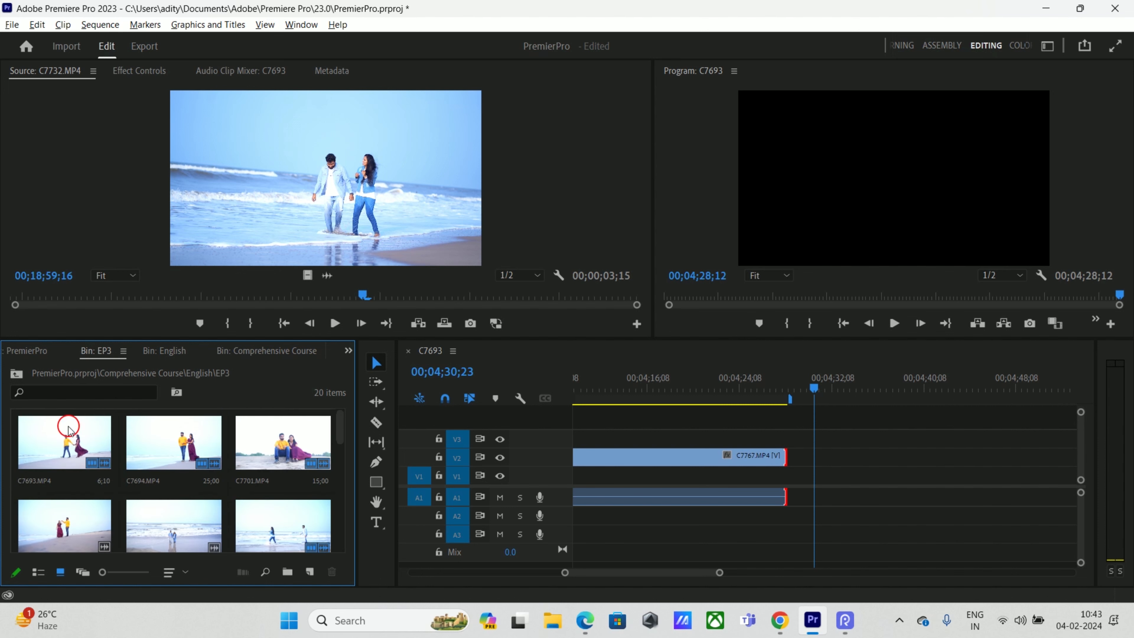
- View C7693.MP4 in the Source Monitor, then load C7694.MP4 and mark in and out points for a 3;14 section
{"action": "double_click", "coordinate": [68, 429]}
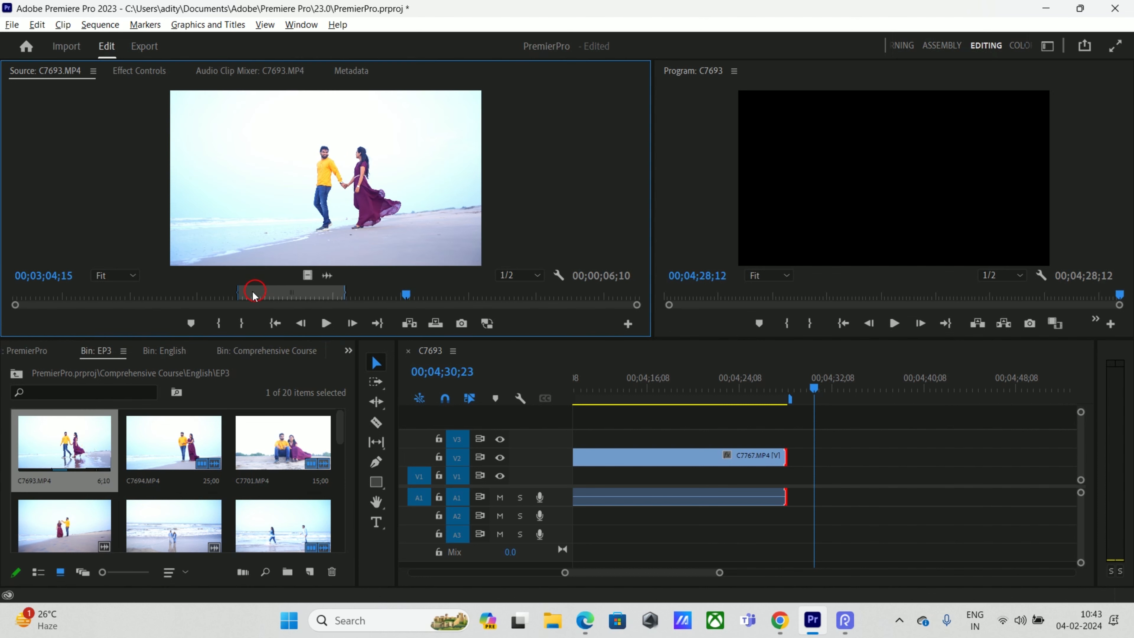
{"action": "double_click", "coordinate": [188, 433]}
{"action": "left_click_drag", "start_coordinate": [404, 296], "coordinate": [329, 296]}
{"action": "left_click", "coordinate": [227, 323]}
{"action": "left_click", "coordinate": [250, 323]}
- Load C7701.MP4 in the Source Monitor and mark in and out points for a 1;25 section ending at 00;05;36;26
{"action": "double_click", "coordinate": [276, 423]}
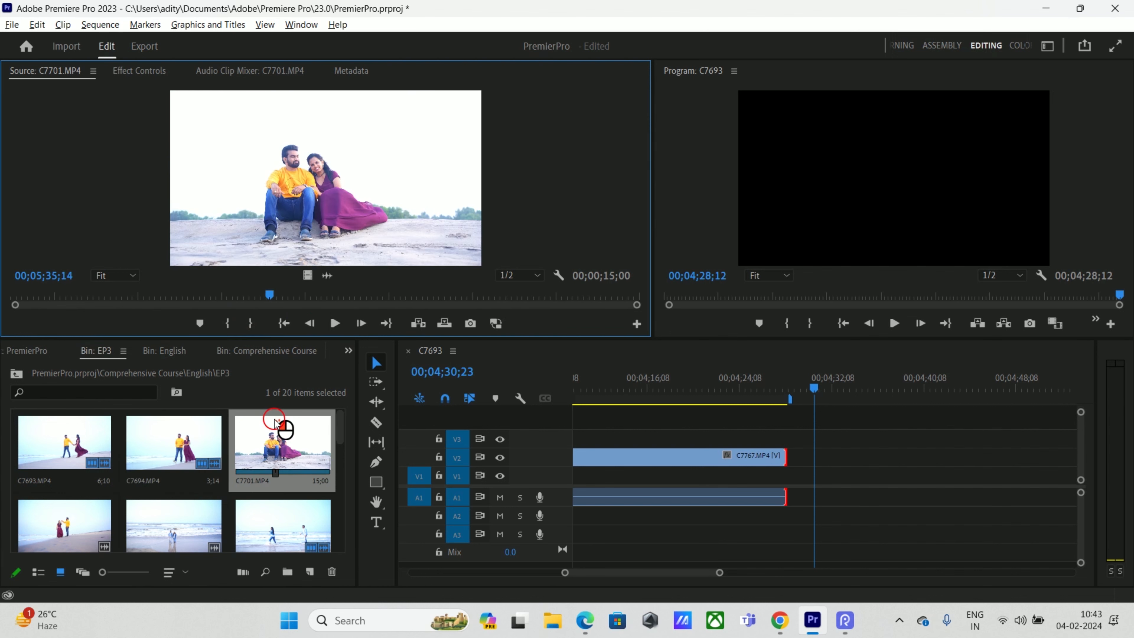
{"action": "left_click_drag", "start_coordinate": [242, 298], "coordinate": [328, 297]}
{"action": "left_click", "coordinate": [228, 323]}
{"action": "left_click", "coordinate": [251, 323]}
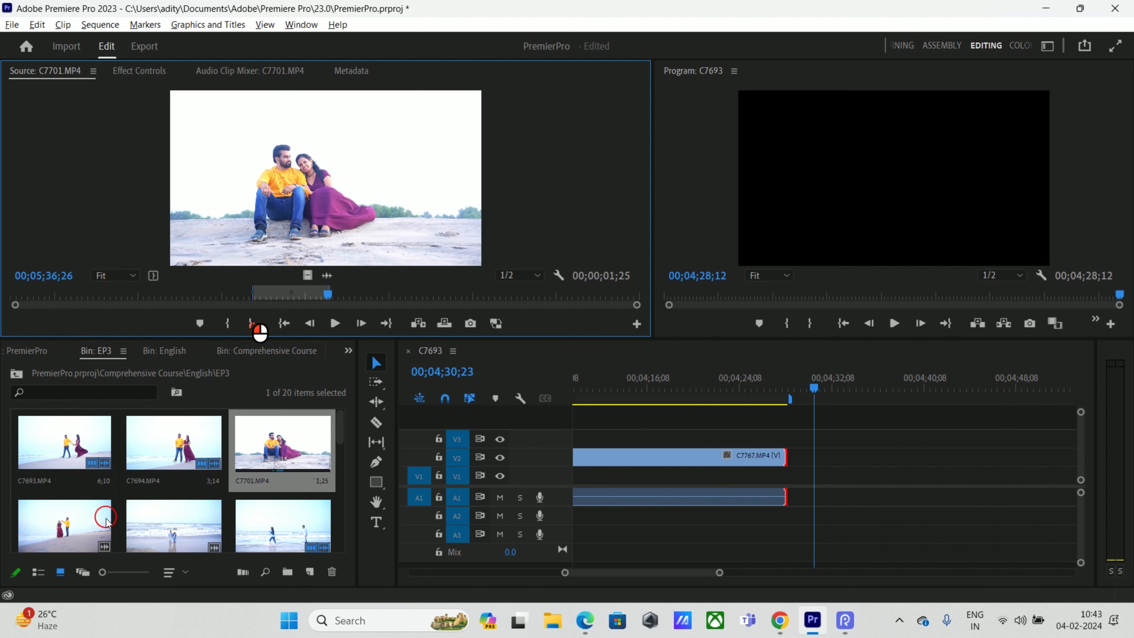
- Load C7712.MP4 in the Source Monitor, mark its in point and advance to 00;09;01;03
{"action": "double_click", "coordinate": [107, 523]}
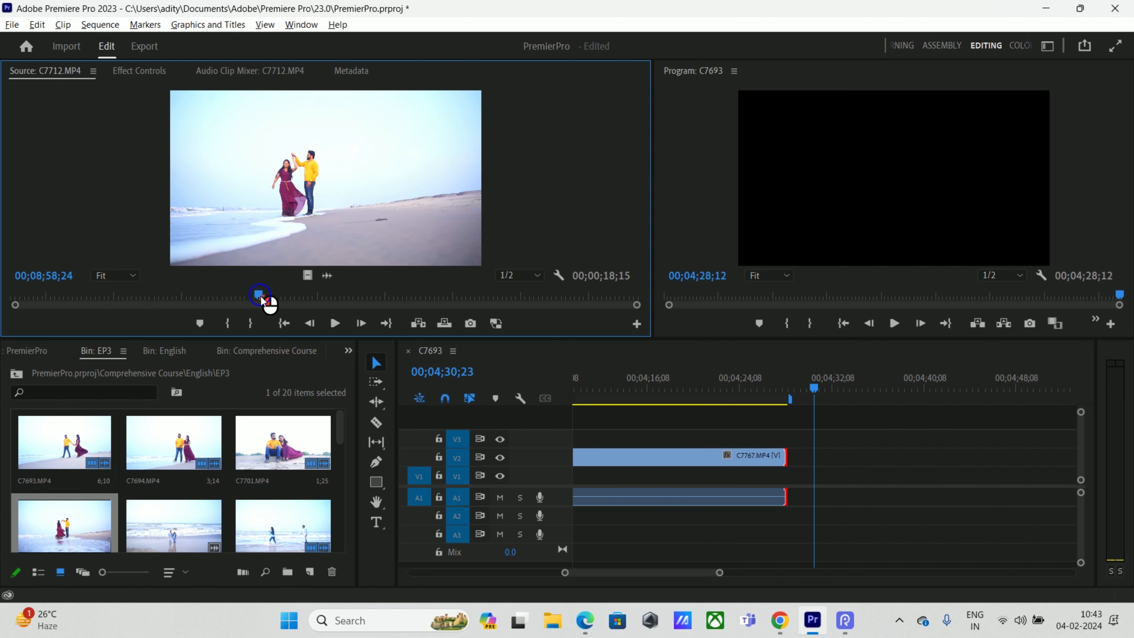
{"action": "left_click_drag", "start_coordinate": [260, 296], "coordinate": [334, 297]}
{"action": "left_click", "coordinate": [228, 323]}
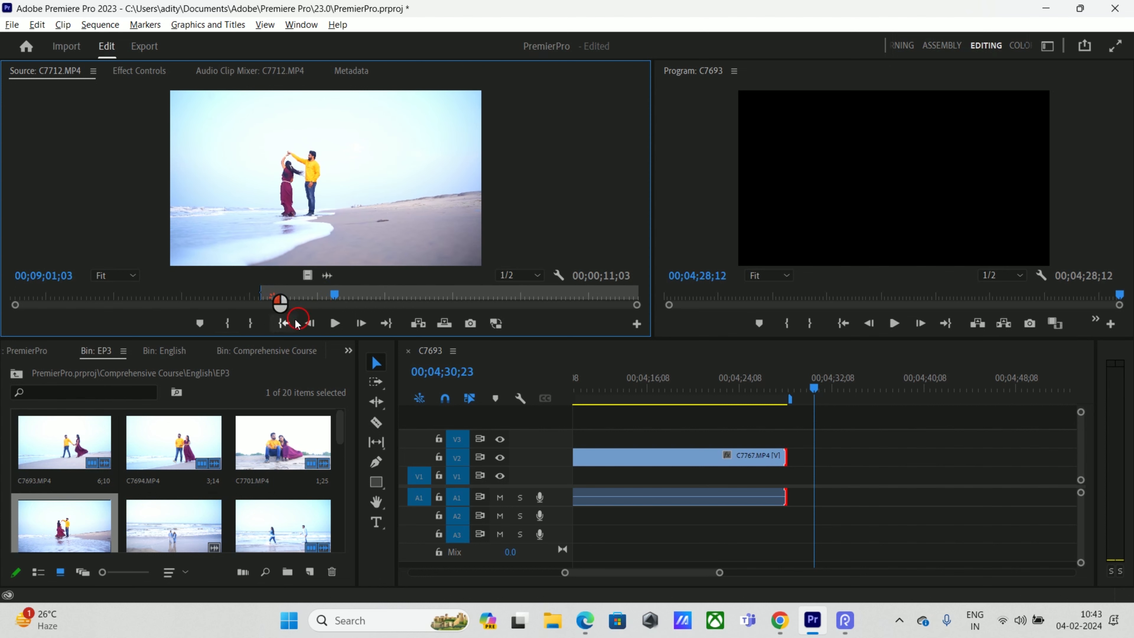
- Load C7720.MP4 in the Source Monitor and mark in and out points for a 1;12 section ending at 00;11;54;26
{"action": "double_click", "coordinate": [211, 523]}
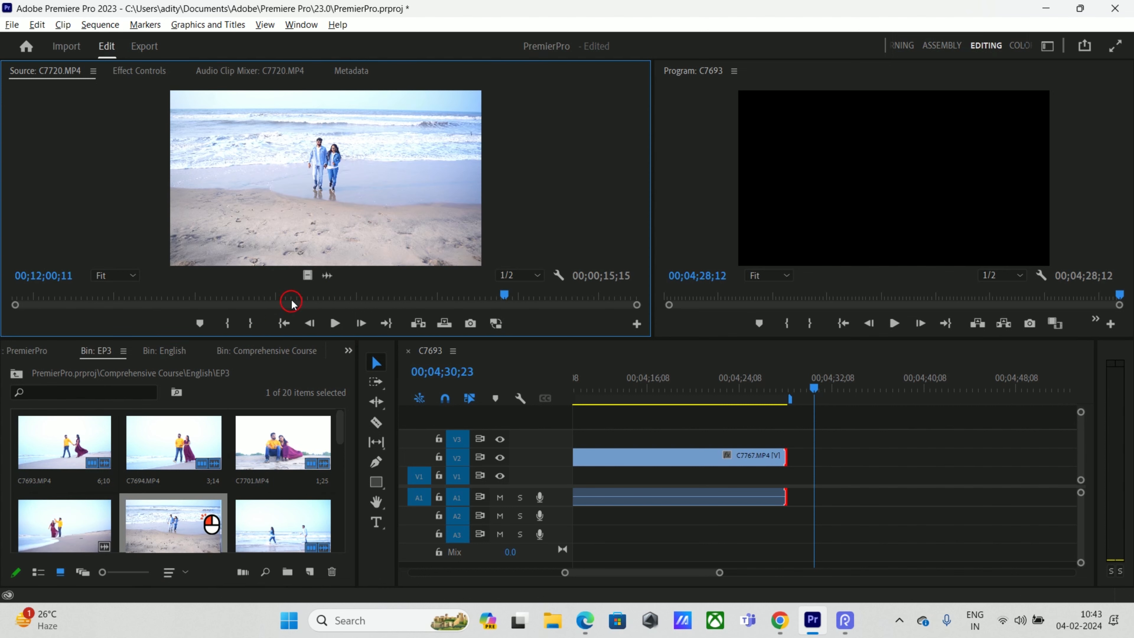
{"action": "mouse_move", "coordinate": [272, 296]}
{"action": "left_mouse_down"}
{"action": "mouse_move", "coordinate": [229, 296]}
{"action": "mouse_move", "coordinate": [283, 295]}
{"action": "left_mouse_up"}
{"action": "left_click", "coordinate": [228, 323]}
{"action": "left_click", "coordinate": [250, 323]}
- Load C7725.MP4 in the Source Monitor and mark in and out points for a 3;16 section ending at 00;16;51;25
{"action": "left_click", "coordinate": [272, 526]}
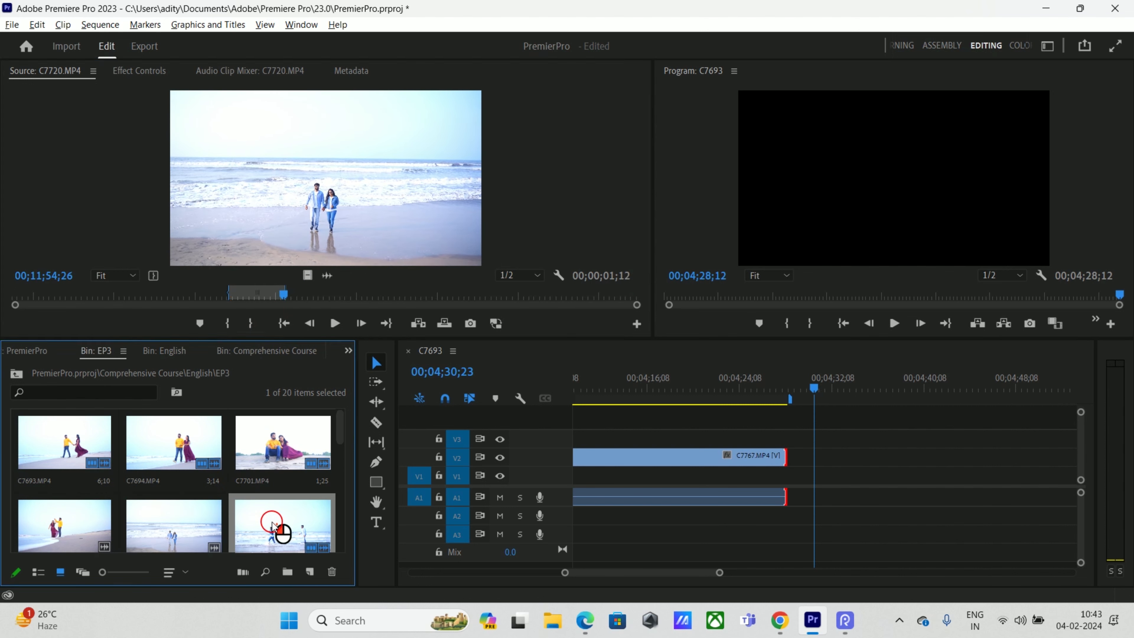
{"action": "double_click", "coordinate": [272, 526]}
{"action": "left_click", "coordinate": [327, 297]}
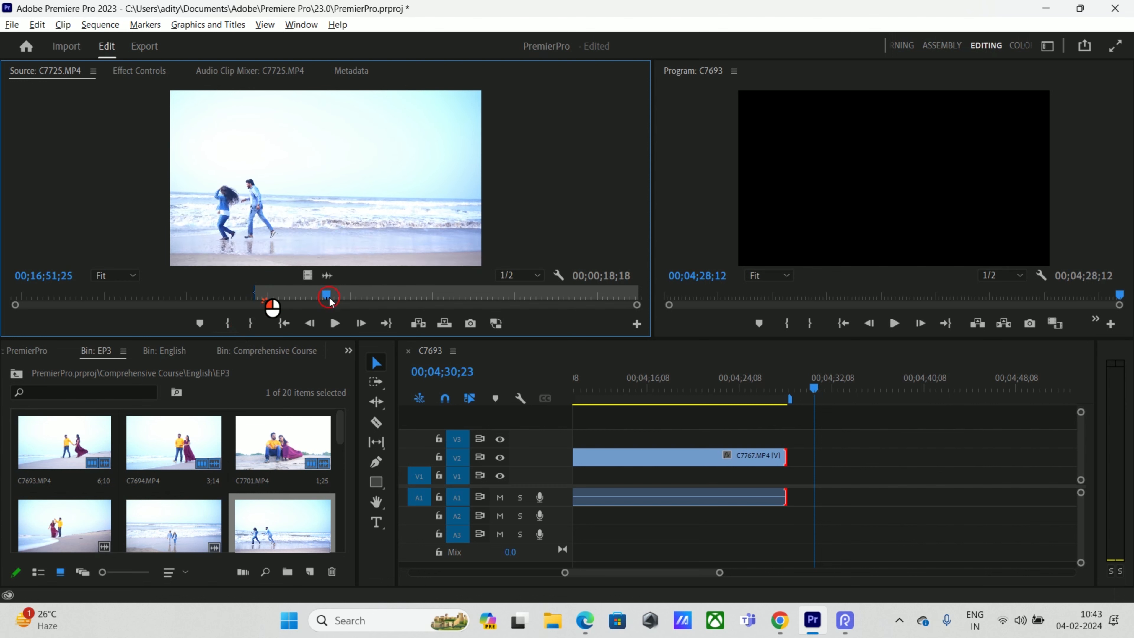
{"action": "left_click", "coordinate": [250, 322]}
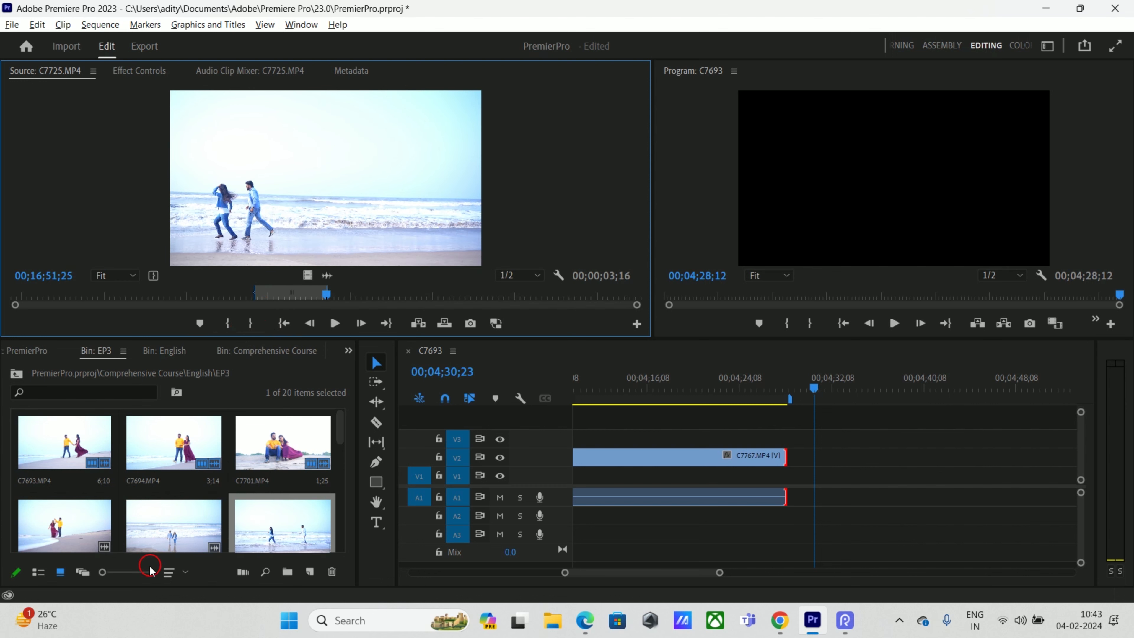
- Select the clips C7693, C7694, C7701, C7712, C7720 and C7725 in the EP3 bin, in that order
{"action": "left_click", "coordinate": [102, 573]}
{"action": "left_click", "coordinate": [103, 572]}
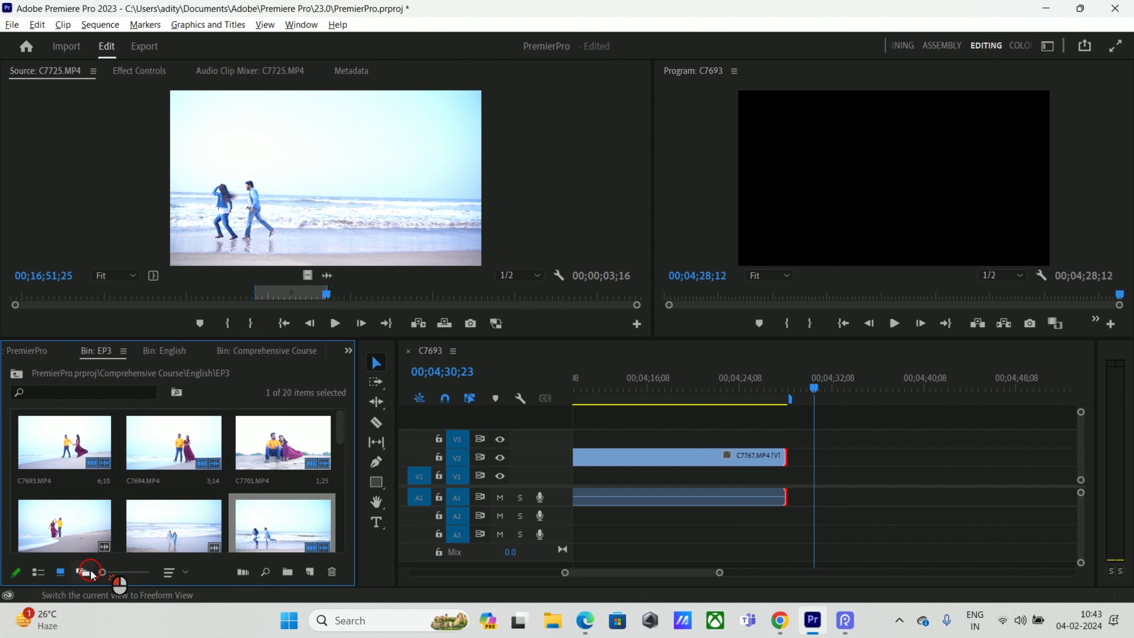
{"action": "left_click", "coordinate": [121, 463]}
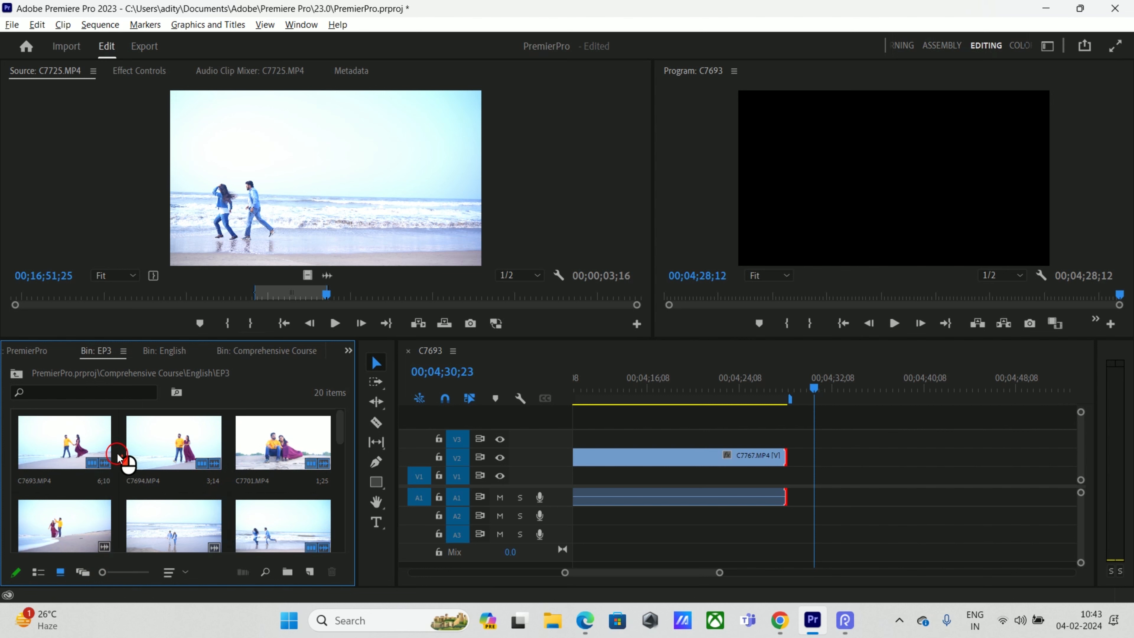
{"action": "left_click", "coordinate": [67, 455]}
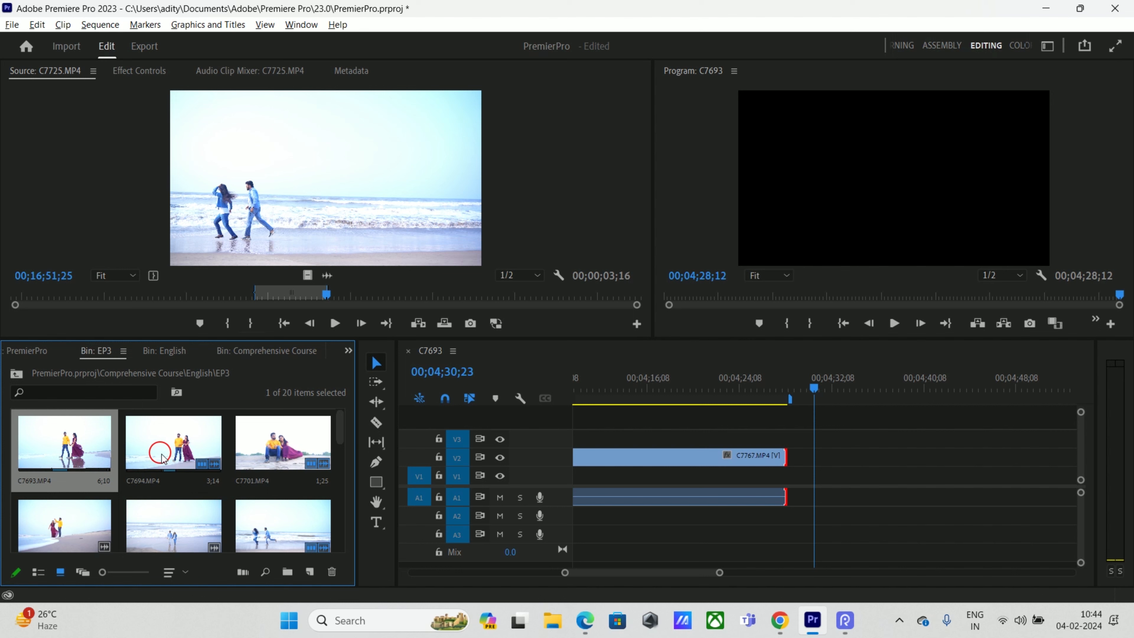
{"action": "left_click", "coordinate": [169, 463], "text": "ctrl"}
{"action": "left_click", "coordinate": [236, 461], "text": "ctrl"}
{"action": "left_click", "coordinate": [95, 520], "text": "ctrl"}
{"action": "left_click", "coordinate": [157, 525], "text": "ctrl"}
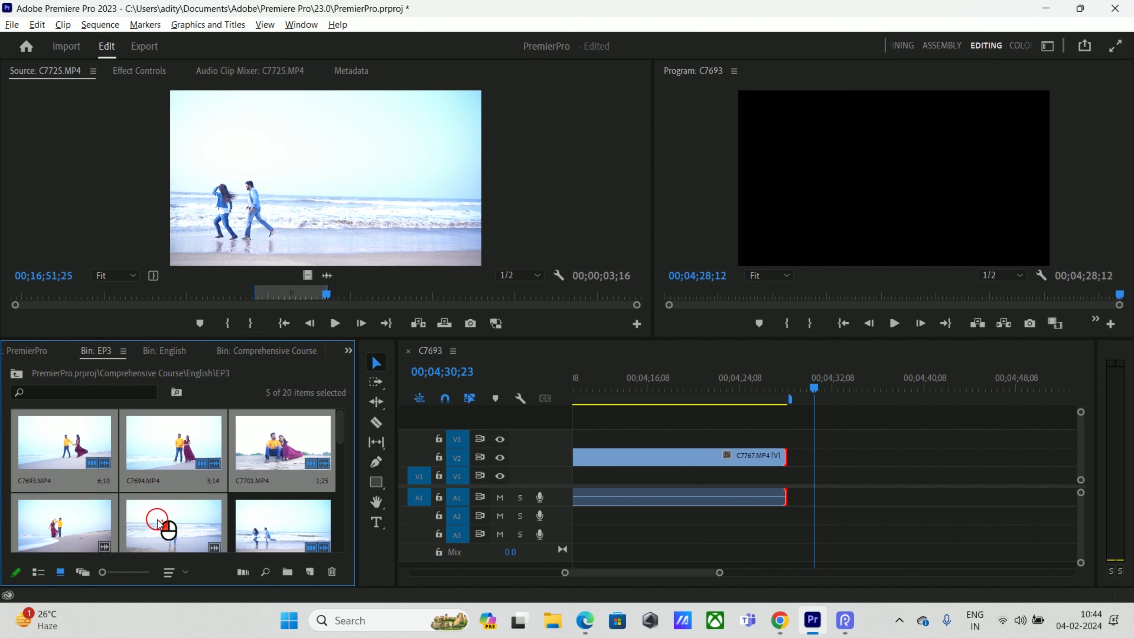
{"action": "left_click", "coordinate": [250, 529], "text": "ctrl"}
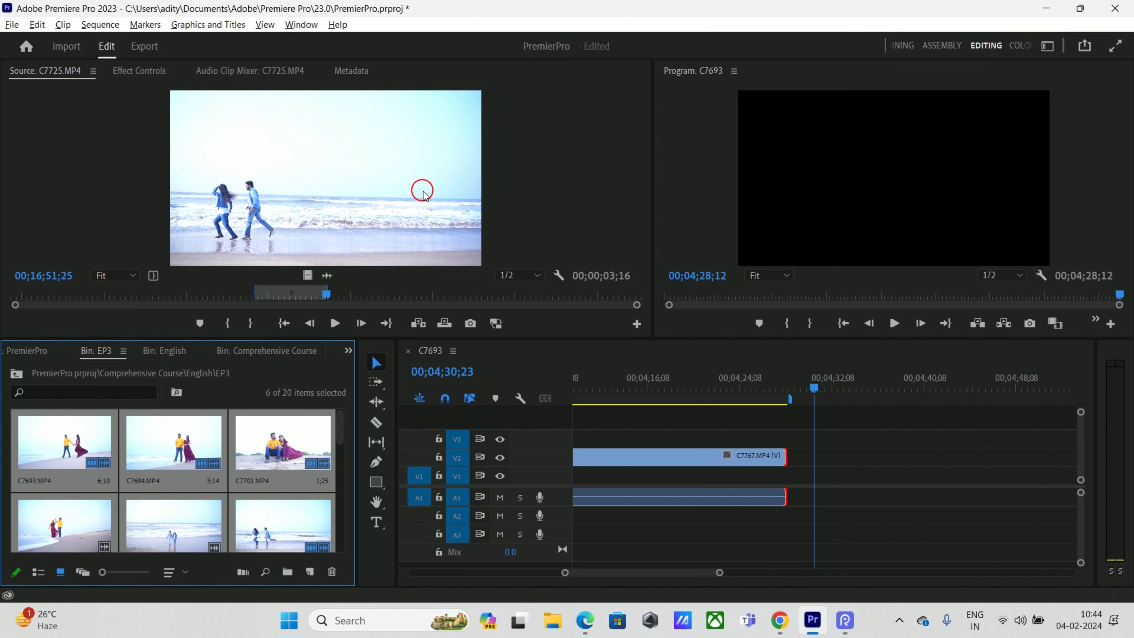
- Start Automate to Sequence for the selected clips and use Selection Order as the ordering
{"action": "left_click", "coordinate": [243, 573]}
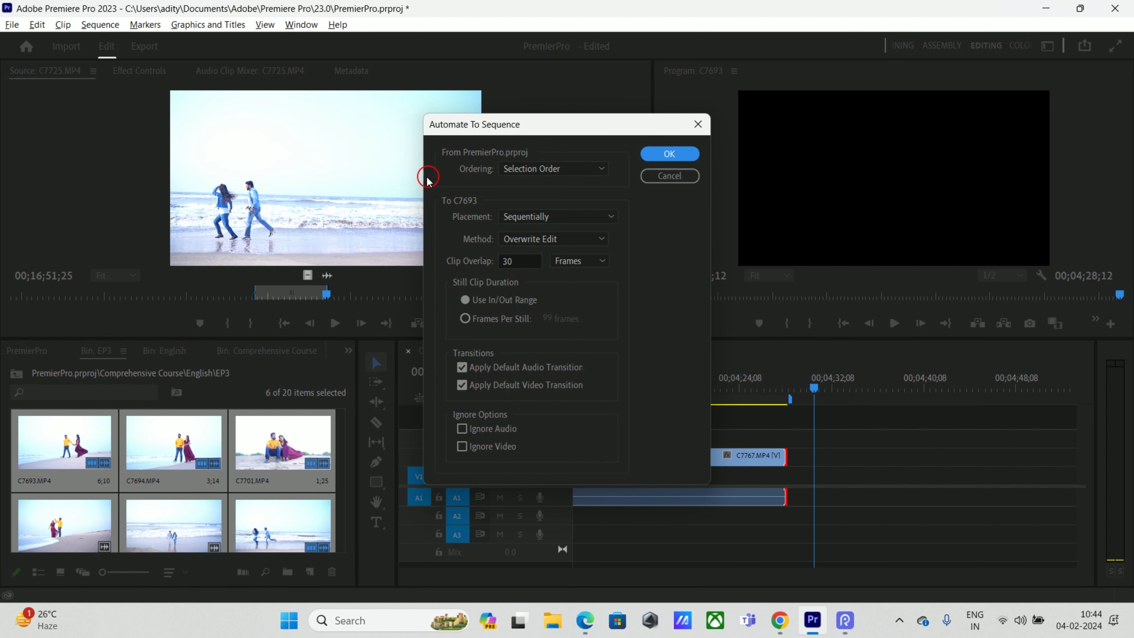
{"action": "left_click", "coordinate": [573, 180]}
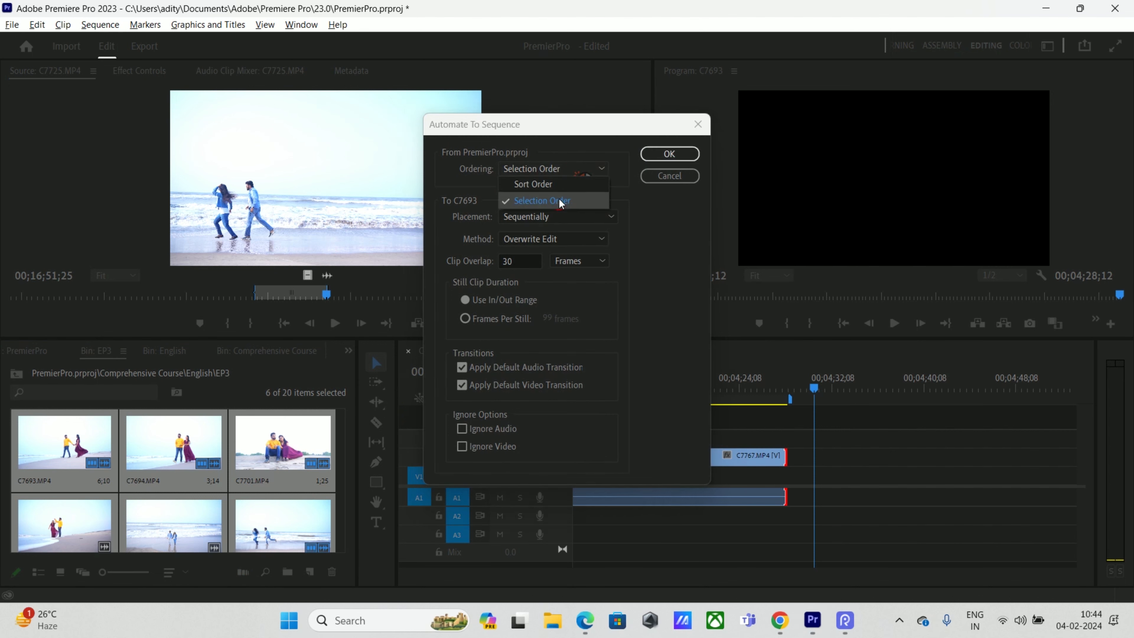
{"action": "left_click", "coordinate": [550, 178]}
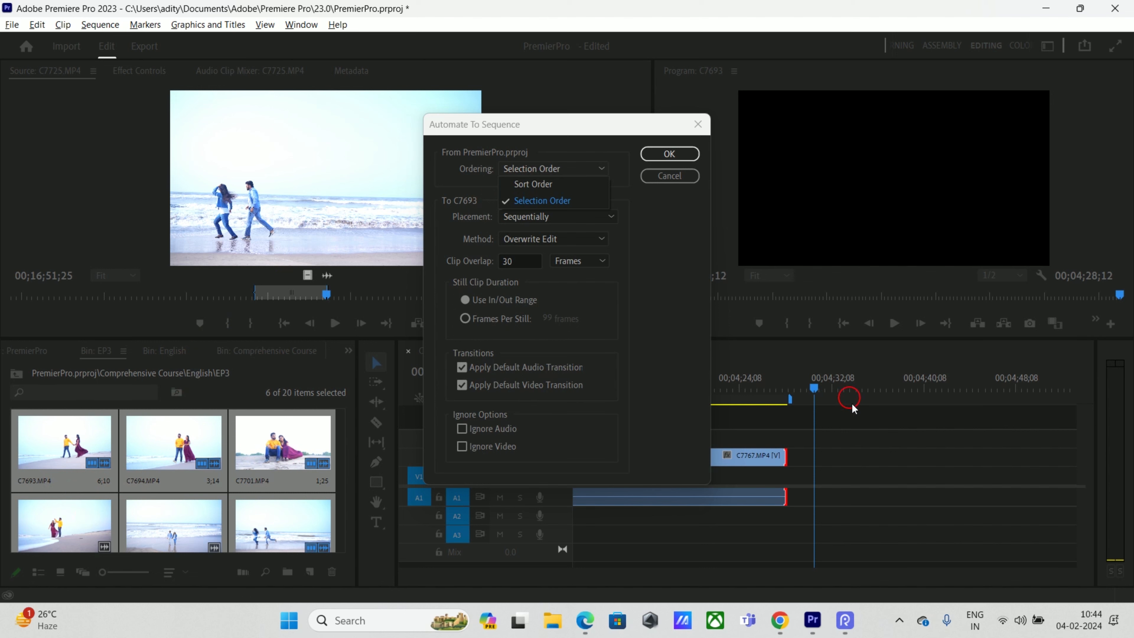
{"action": "left_click", "coordinate": [541, 205]}
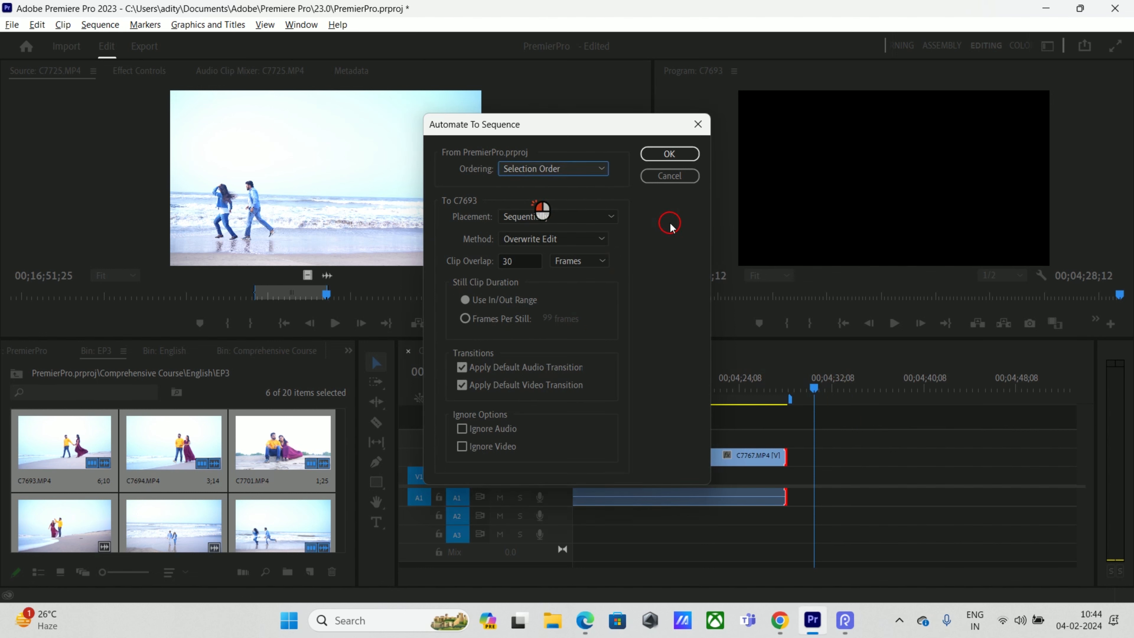
- Keep Sequentially as placement and a clip overlap of 30 frames, and add the clips to the C7693 sequence
{"action": "left_click", "coordinate": [597, 218]}
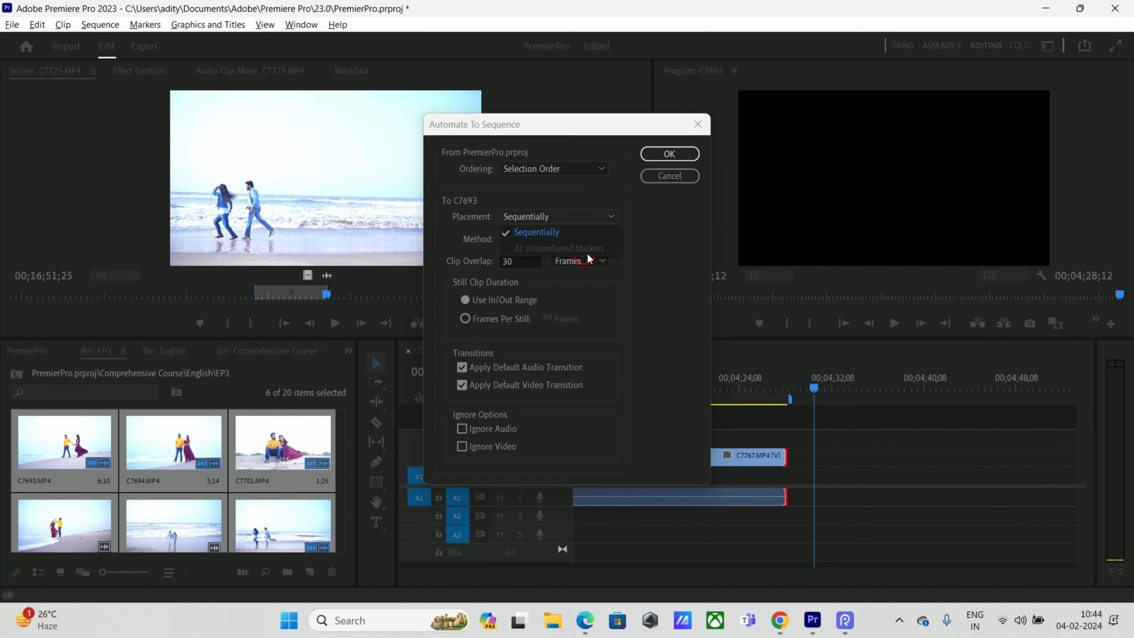
{"action": "left_click", "coordinate": [566, 237]}
{"action": "left_click", "coordinate": [519, 261]}
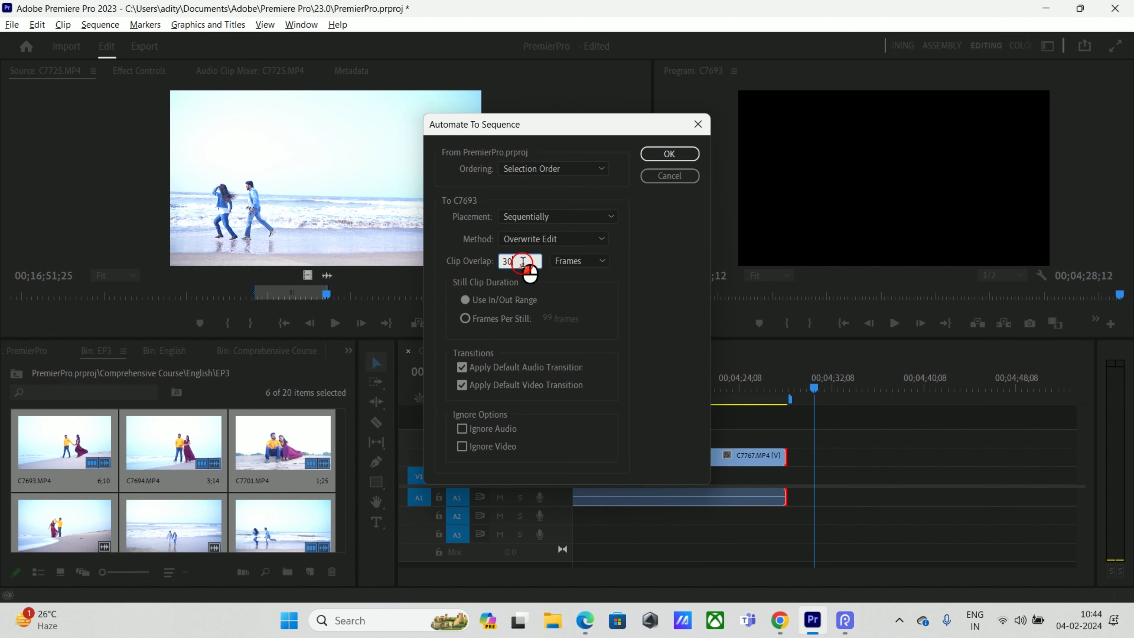
{"action": "left_click", "coordinate": [649, 258]}
{"action": "left_click", "coordinate": [529, 262]}
{"action": "left_click", "coordinate": [663, 266]}
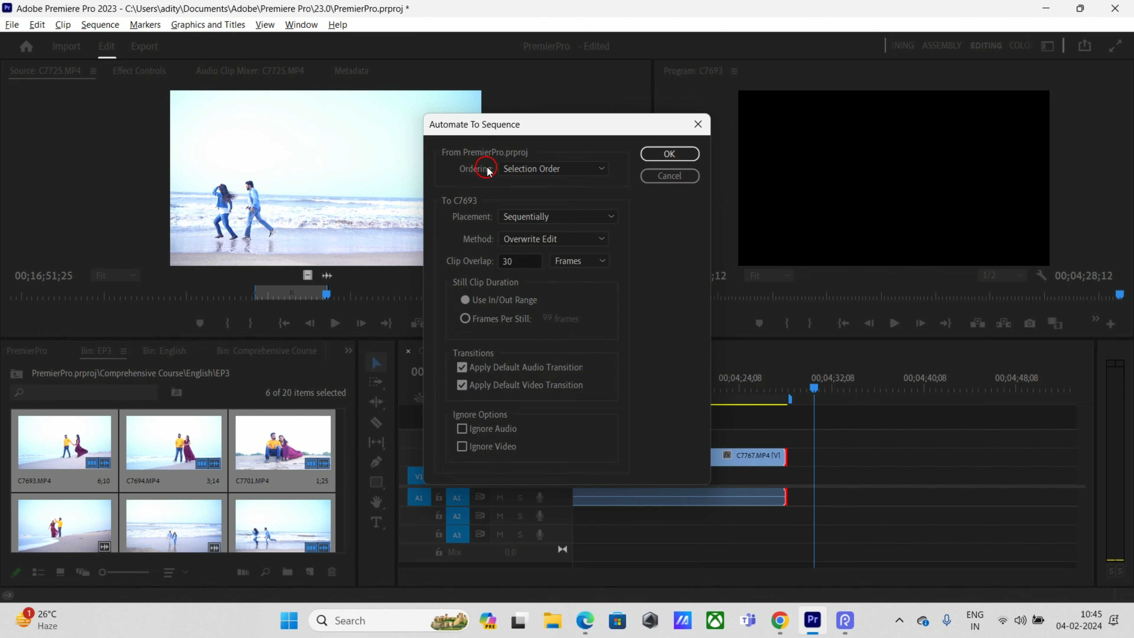
{"action": "left_click", "coordinate": [667, 157]}
- Enlarge the timeline and the Program Monitor to inspect the newly added clips and their transitions
{"action": "left_click_drag", "start_coordinate": [652, 573], "coordinate": [625, 582]}
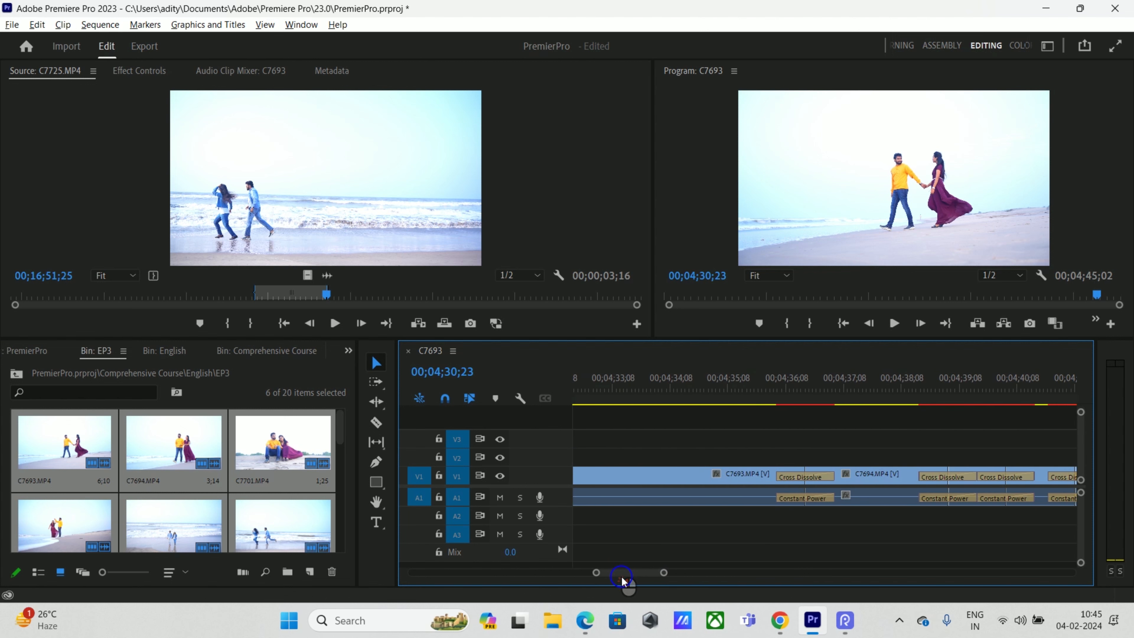
{"action": "left_click_drag", "start_coordinate": [399, 468], "coordinate": [103, 452]}
{"action": "left_click_drag", "start_coordinate": [405, 580], "coordinate": [401, 580]}
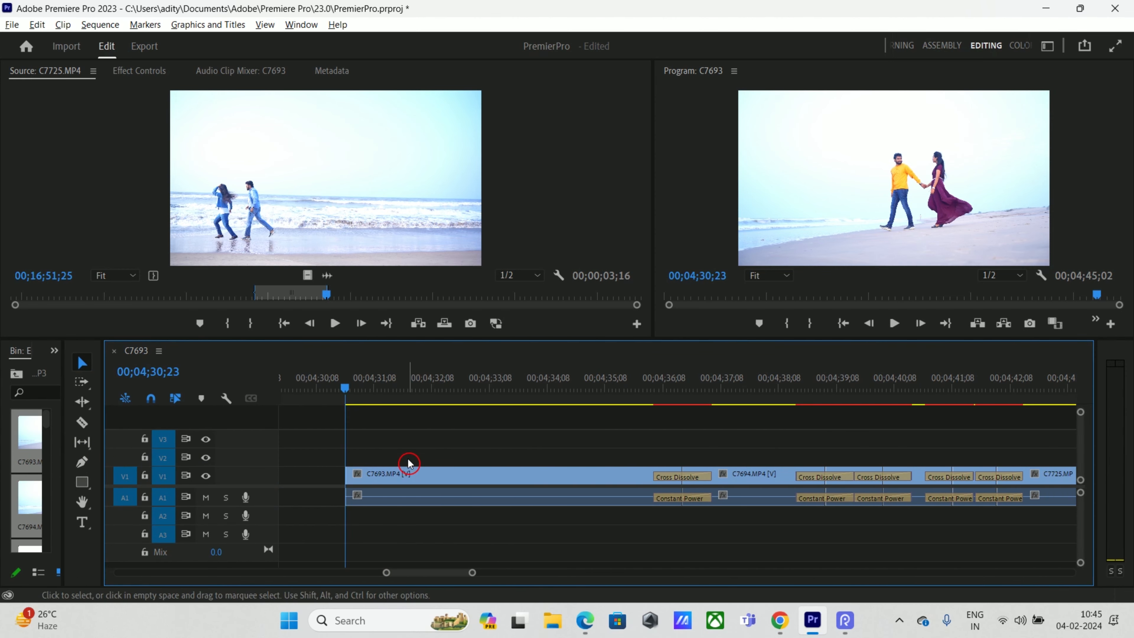
{"action": "left_click_drag", "start_coordinate": [347, 385], "coordinate": [401, 388]}
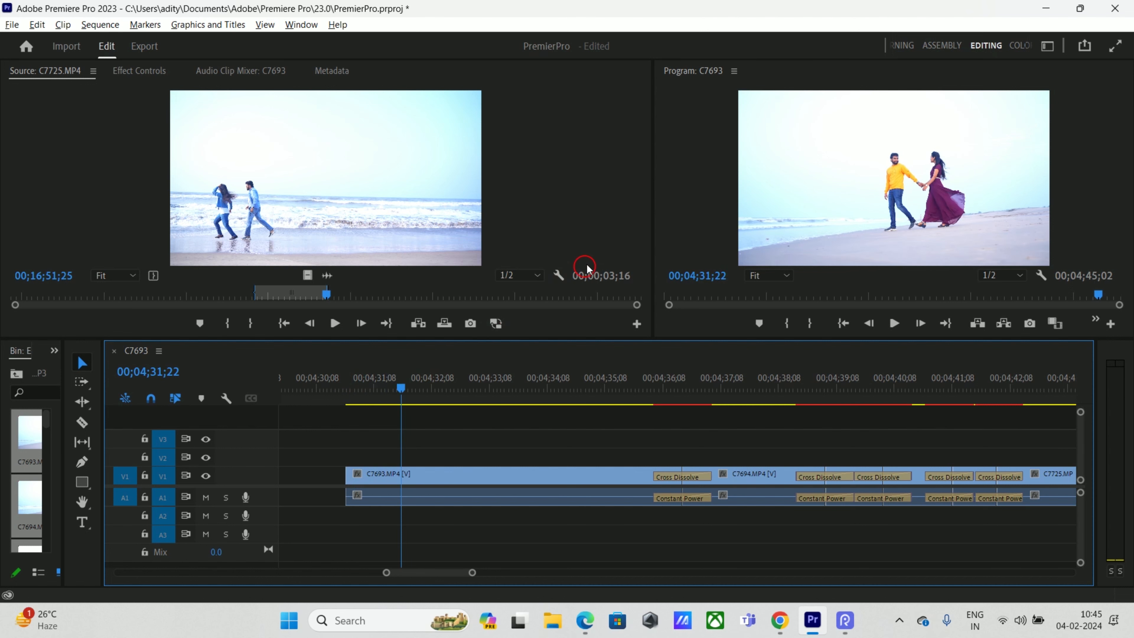
{"action": "left_click_drag", "start_coordinate": [647, 208], "coordinate": [275, 211]}
- Play the sequence through the transitions between the newly added clips
{"action": "left_click_drag", "start_coordinate": [354, 388], "coordinate": [650, 429]}
{"action": "key", "text": "space"}
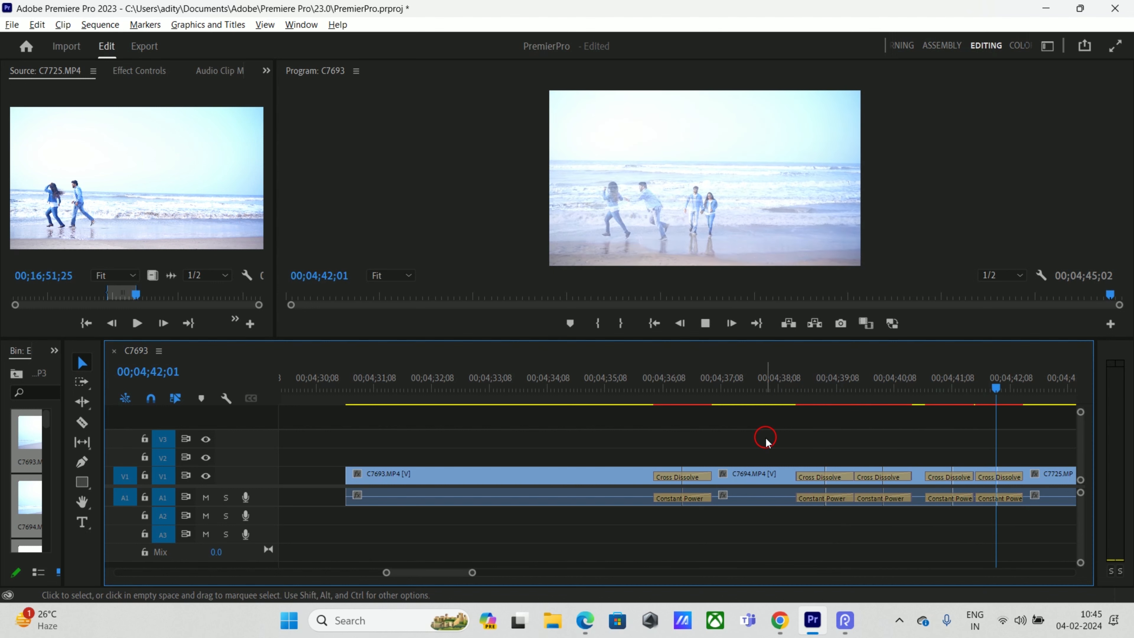
{"action": "key", "text": "space"}
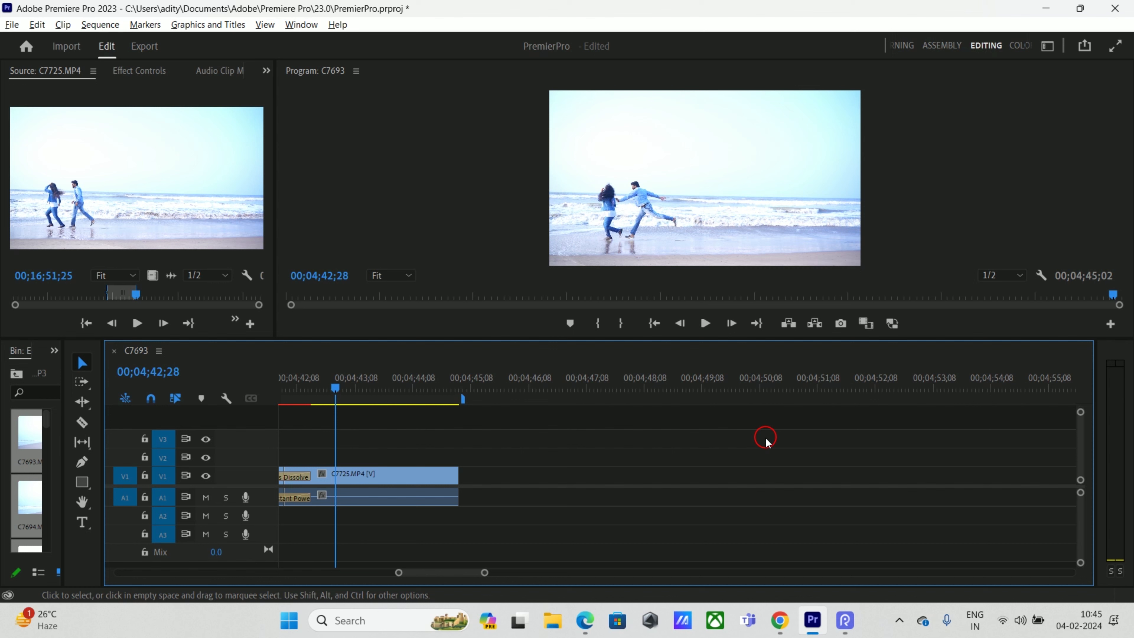
- Widen the EP3 bin area so several clips are shown beside the timeline
{"action": "left_click_drag", "start_coordinate": [65, 438], "coordinate": [456, 444]}
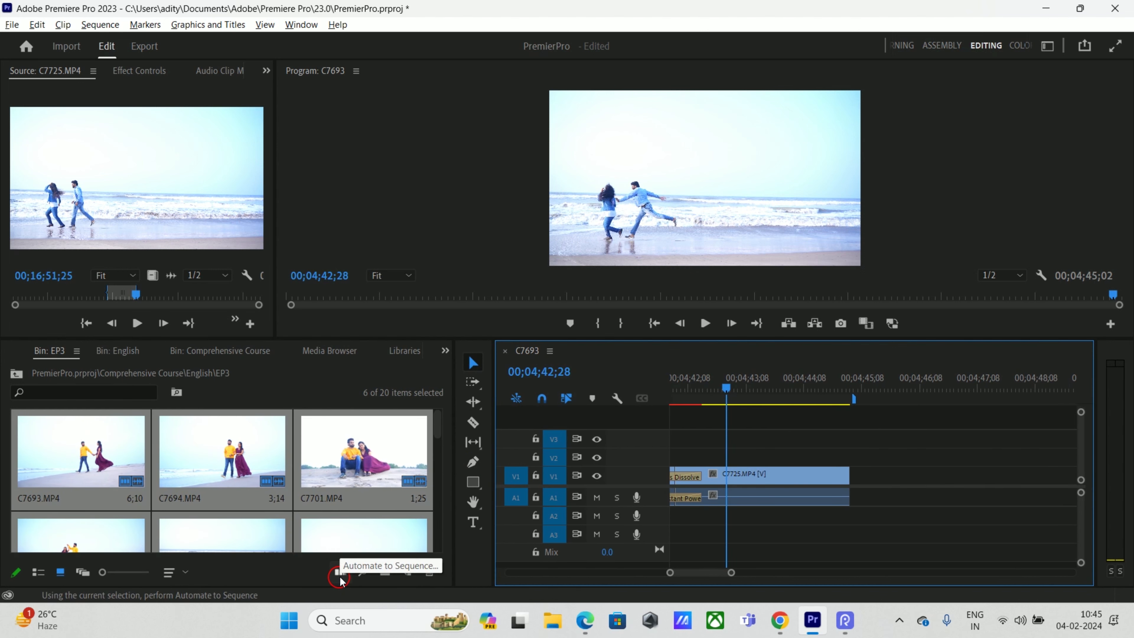
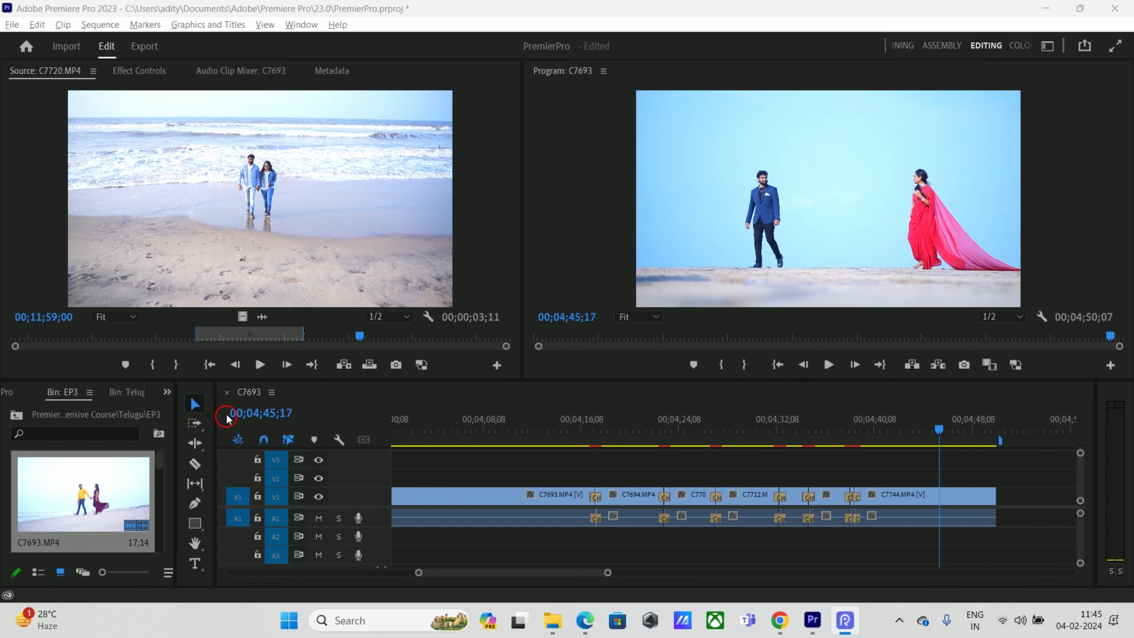
{"action": "left_click_drag", "start_coordinate": [215, 393], "coordinate": [400, 395]}
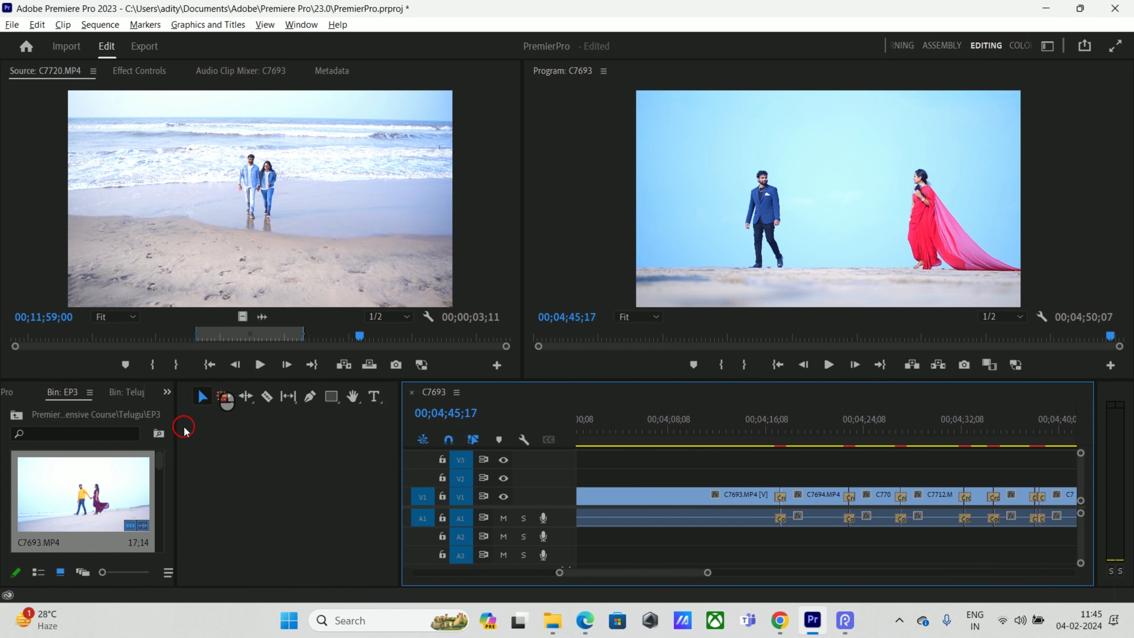
{"action": "left_click_drag", "start_coordinate": [180, 412], "coordinate": [360, 419]}
{"action": "left_click", "coordinate": [370, 394]}
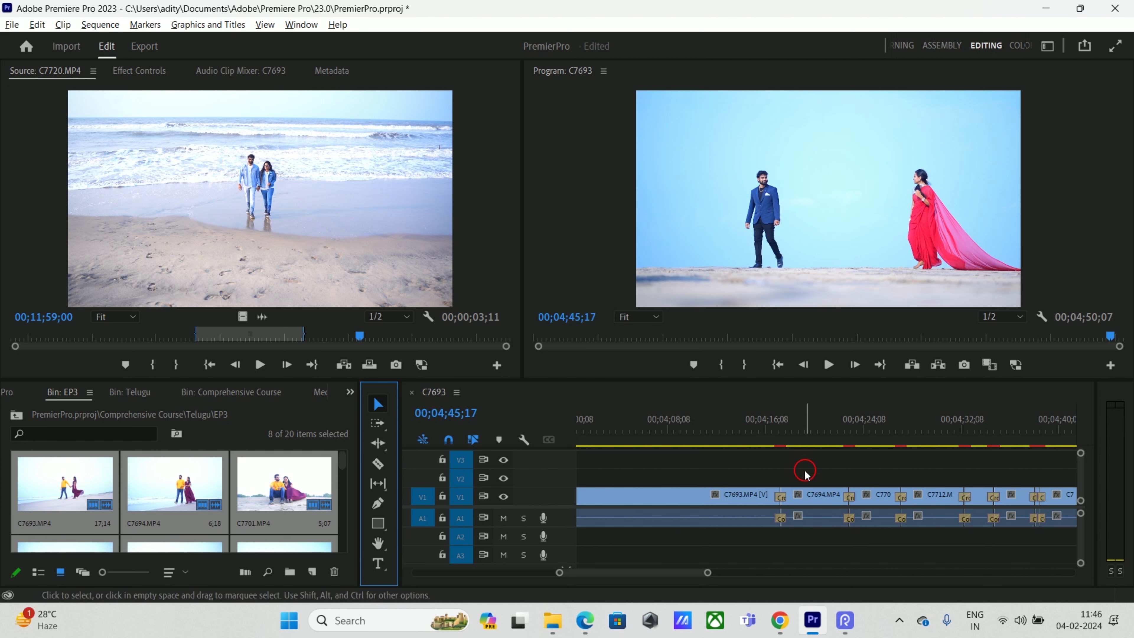
- Clear the C7693 sequence by deleting all of its video and audio clips
{"action": "left_click", "coordinate": [711, 555]}
{"action": "left_click_drag", "start_coordinate": [707, 580], "coordinate": [640, 562]}
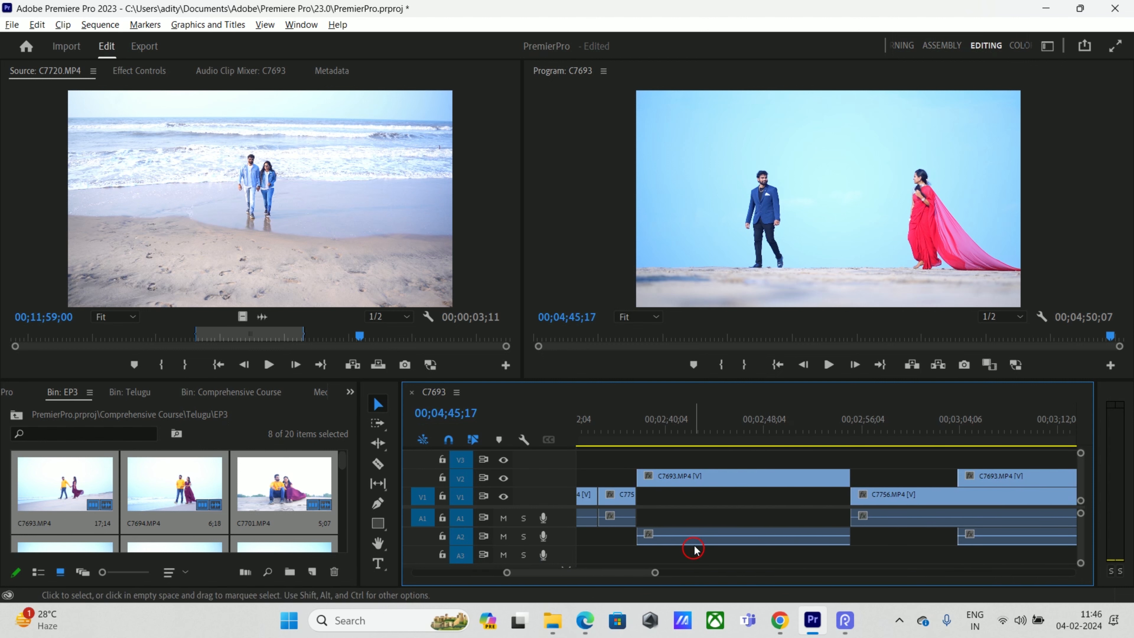
{"action": "left_click", "coordinate": [714, 518]}
{"action": "key", "text": "ctrl+a"}
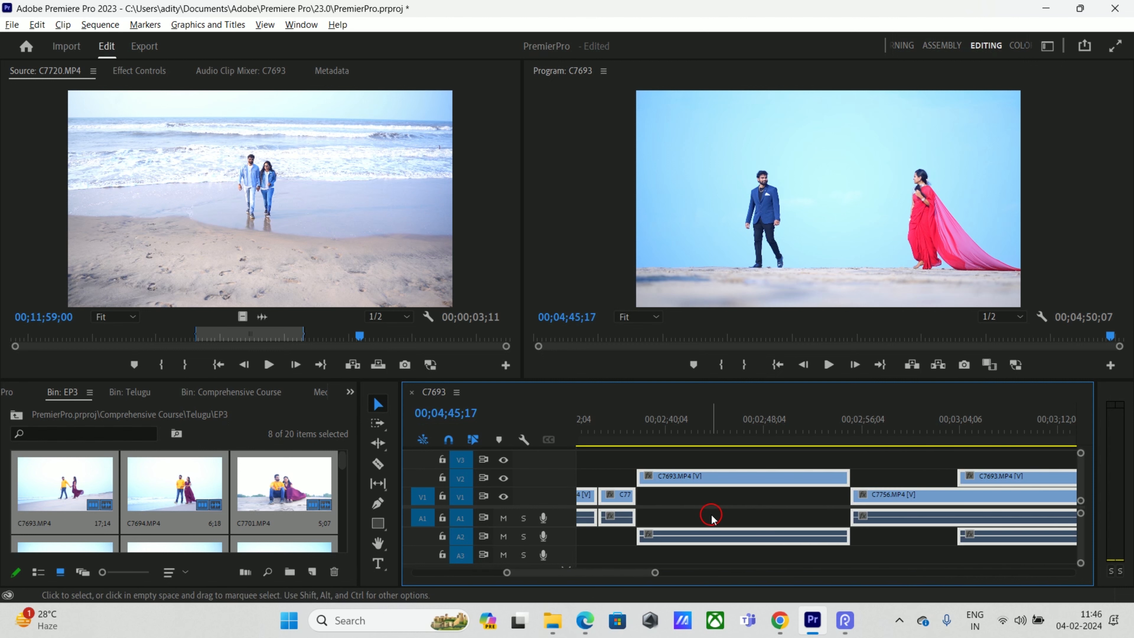
{"action": "key", "text": "Delete"}
{"action": "left_click_drag", "start_coordinate": [619, 572], "coordinate": [483, 580]}
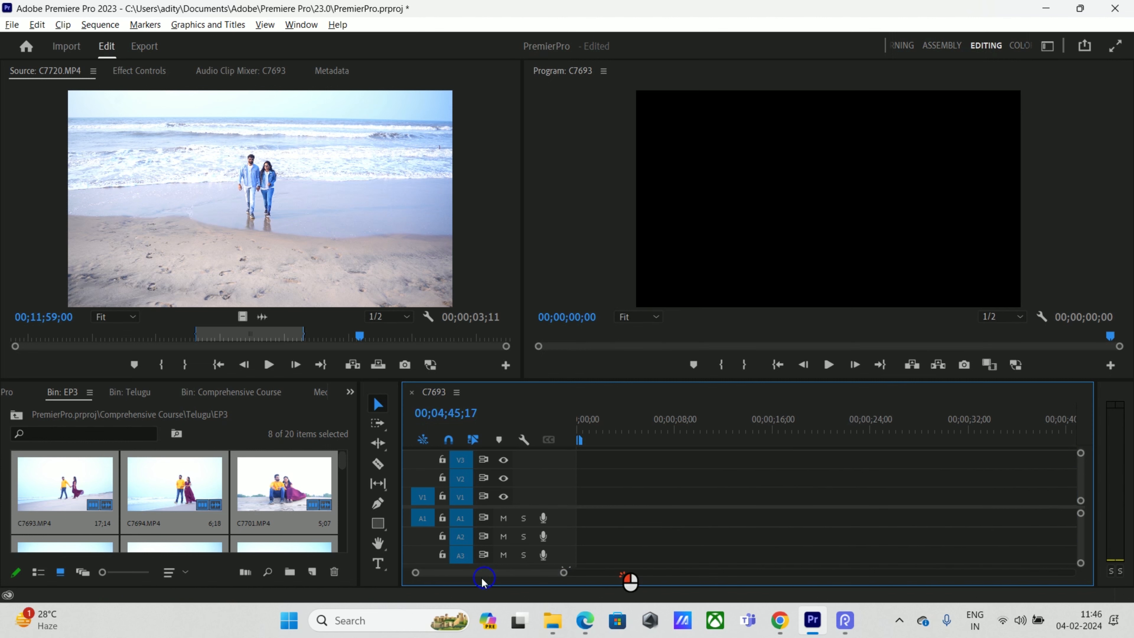
- Enlarge the timeline area and place C7693.MP4 from the EP3 bin on V1 and A1 at the very start of the sequence
{"action": "left_click_drag", "start_coordinate": [625, 380], "coordinate": [602, 346]}
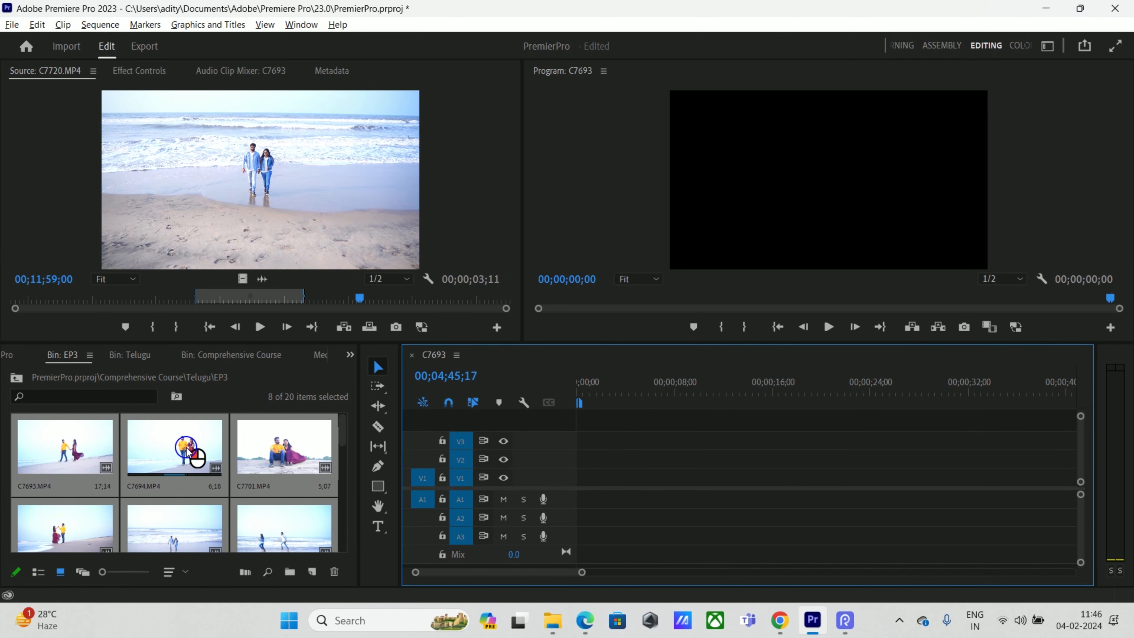
{"action": "left_click", "coordinate": [65, 450]}
{"action": "left_click_drag", "start_coordinate": [66, 450], "coordinate": [668, 474]}
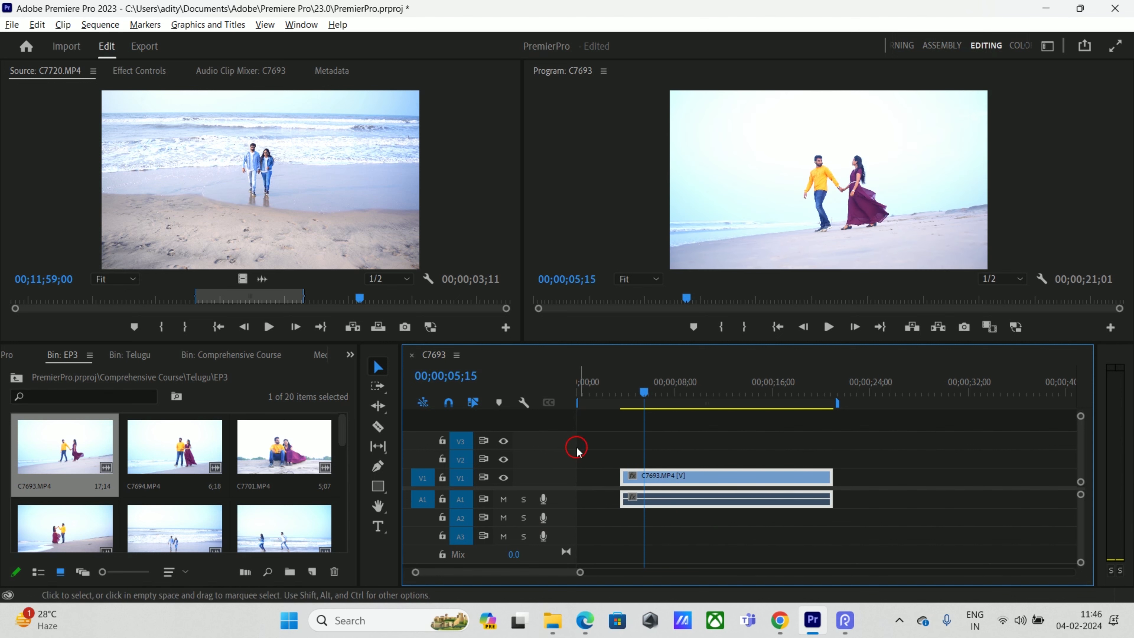
{"action": "left_click", "coordinate": [613, 392]}
{"action": "left_click_drag", "start_coordinate": [610, 395], "coordinate": [574, 396]}
{"action": "left_click_drag", "start_coordinate": [672, 481], "coordinate": [625, 480]}
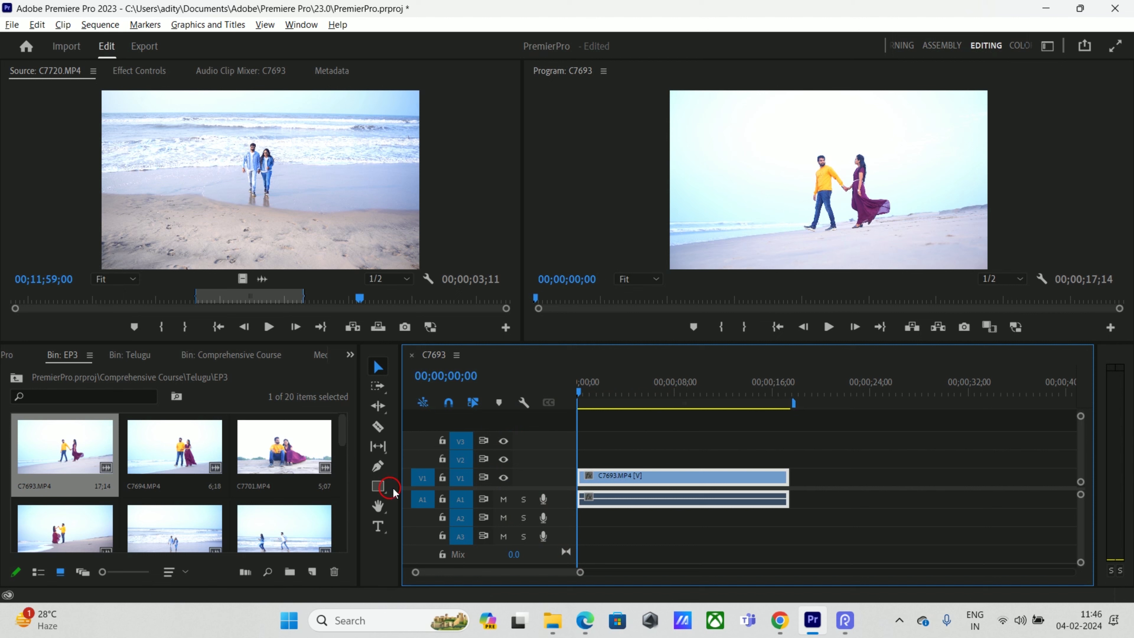
- With the Selection tool, shift the C7693.MP4 clip about 1.5 seconds along the timeline
{"action": "left_click", "coordinate": [376, 366]}
{"action": "left_click", "coordinate": [379, 366]}
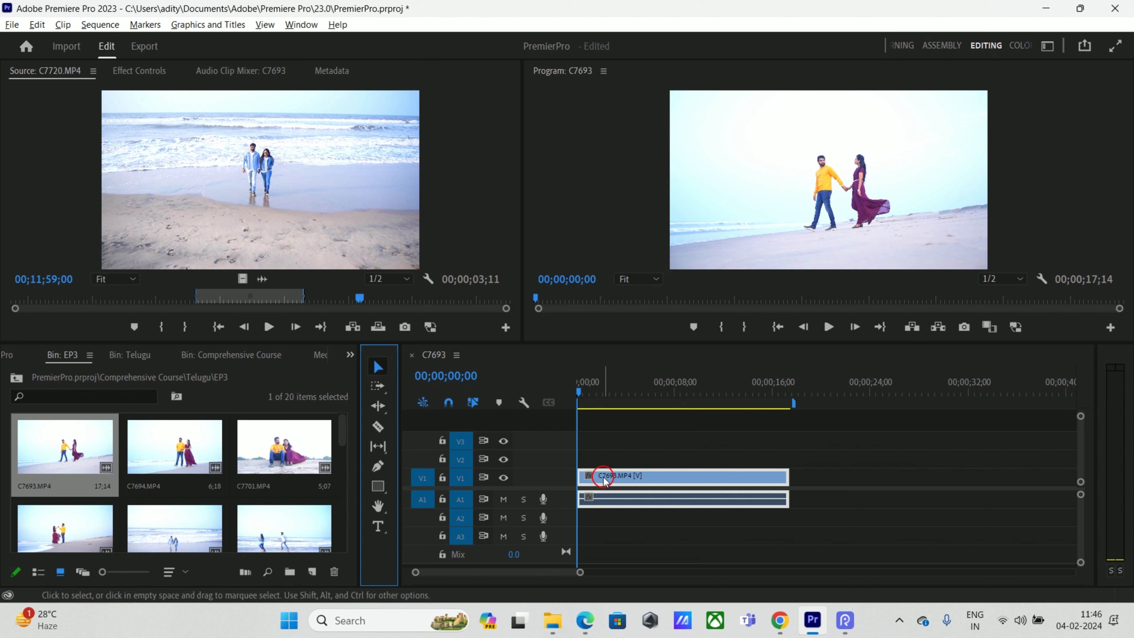
{"action": "mouse_move", "coordinate": [625, 480]}
{"action": "left_mouse_down"}
{"action": "mouse_move", "coordinate": [919, 482]}
{"action": "mouse_move", "coordinate": [708, 477]}
{"action": "mouse_move", "coordinate": [727, 445]}
{"action": "mouse_move", "coordinate": [715, 527]}
{"action": "mouse_move", "coordinate": [727, 473]}
{"action": "mouse_move", "coordinate": [644, 482]}
{"action": "left_mouse_up"}
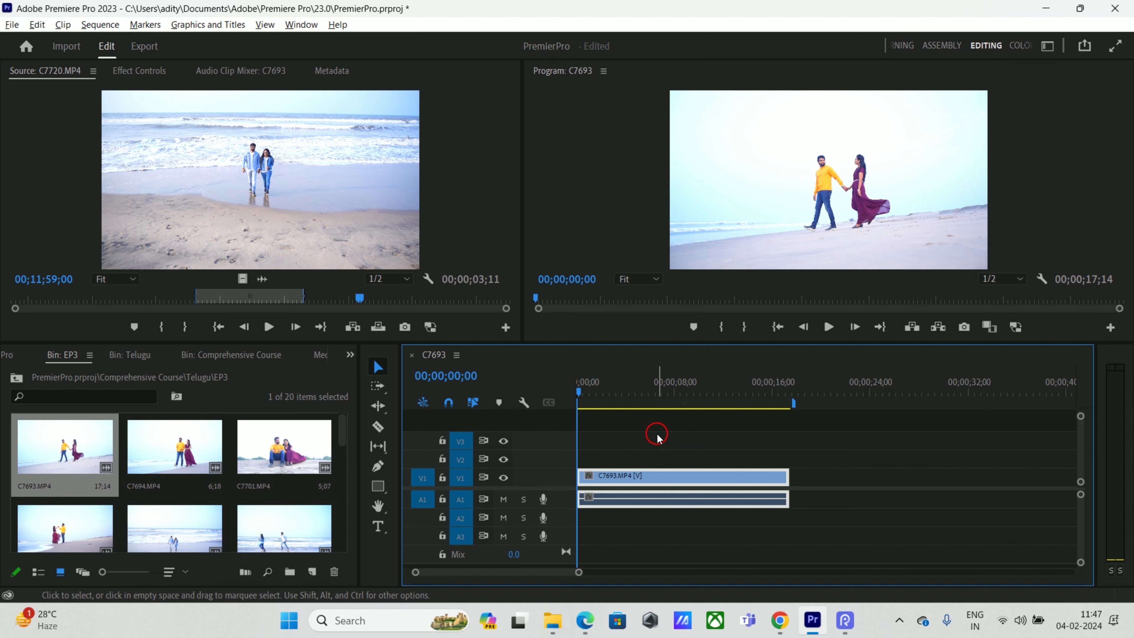
{"action": "left_click_drag", "start_coordinate": [635, 479], "coordinate": [651, 480]}
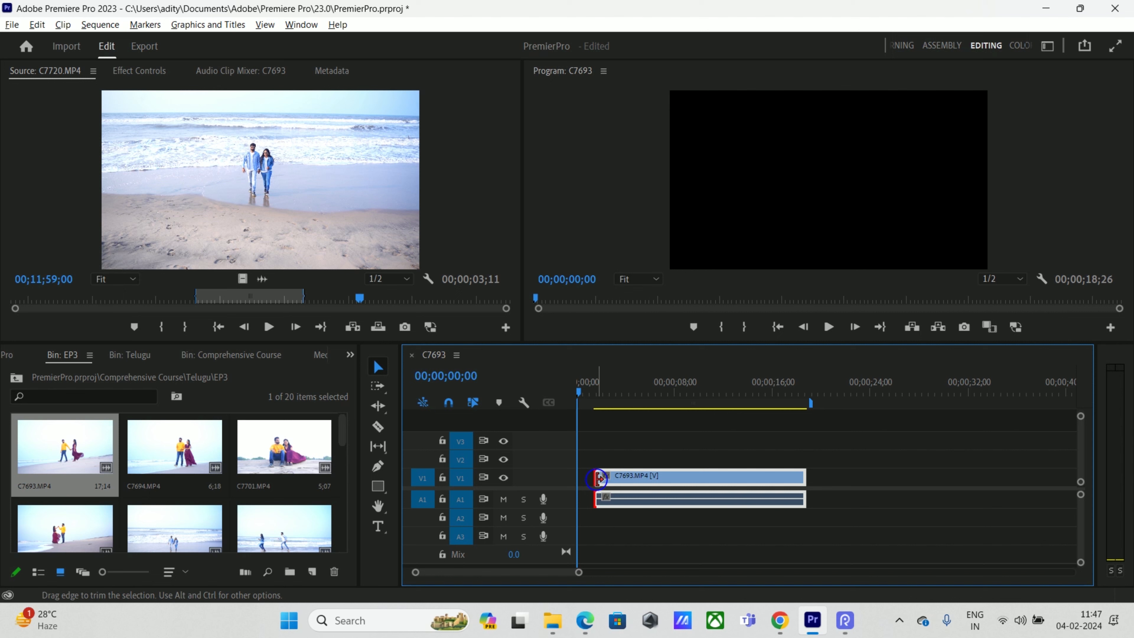
- Trim the beginning of the C7693.MP4 clip to 00;00;09;14
{"action": "left_click_drag", "start_coordinate": [601, 409], "coordinate": [696, 425]}
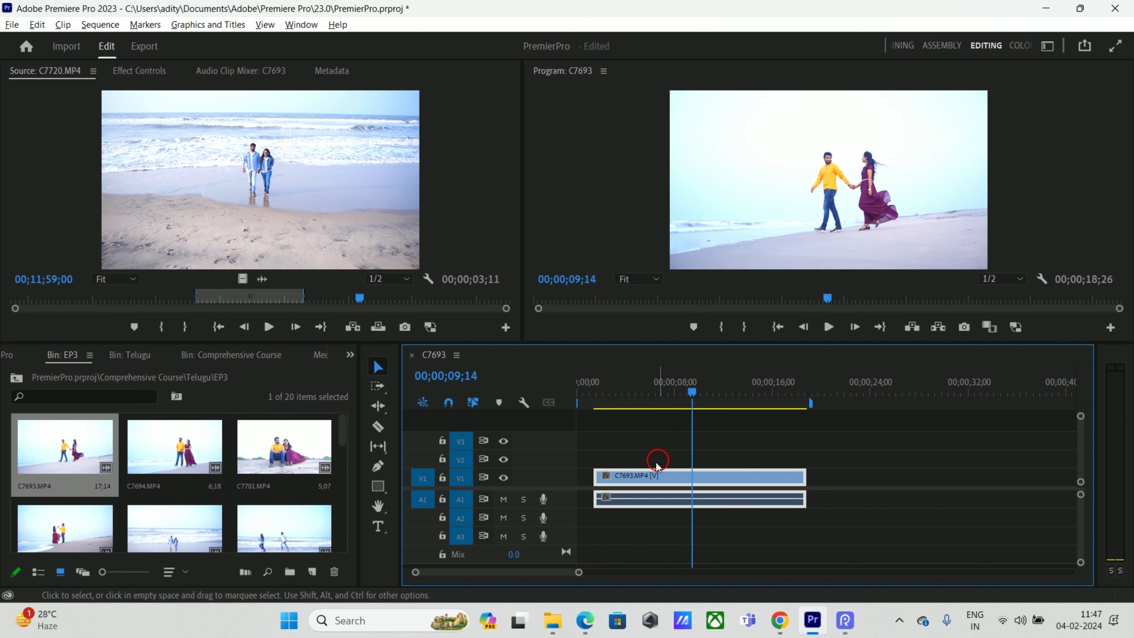
{"action": "left_click", "coordinate": [598, 475]}
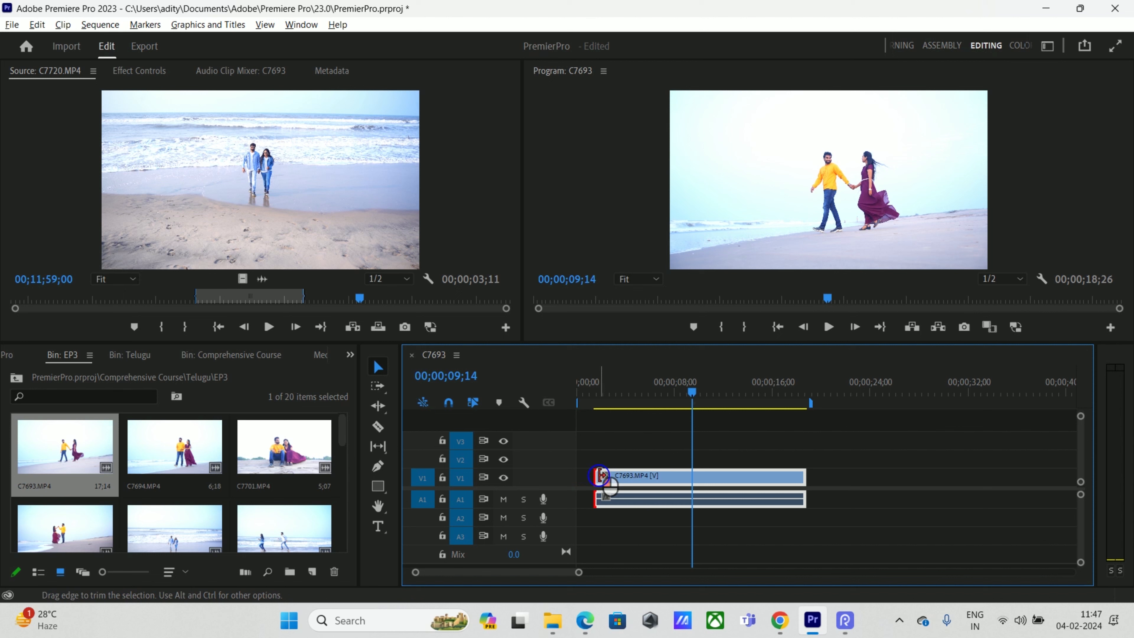
{"action": "left_click_drag", "start_coordinate": [600, 475], "coordinate": [600, 474]}
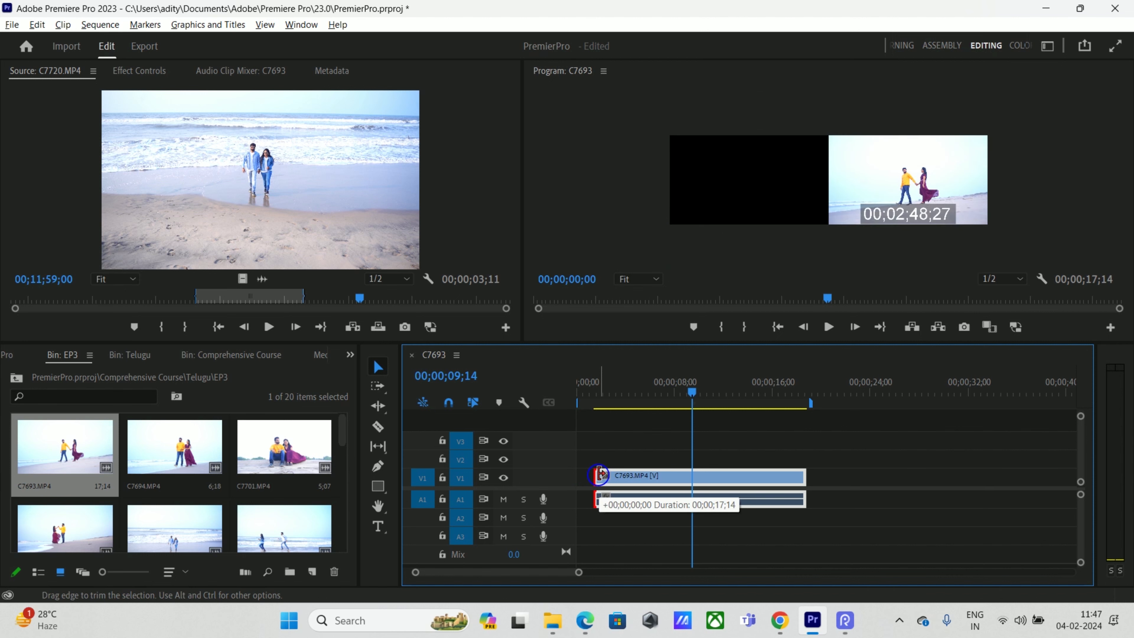
{"action": "left_click_drag", "start_coordinate": [599, 475], "coordinate": [694, 482]}
- Trim the end of the C7693.MP4 clip to 00;00;15;19
{"action": "left_click_drag", "start_coordinate": [671, 387], "coordinate": [774, 474]}
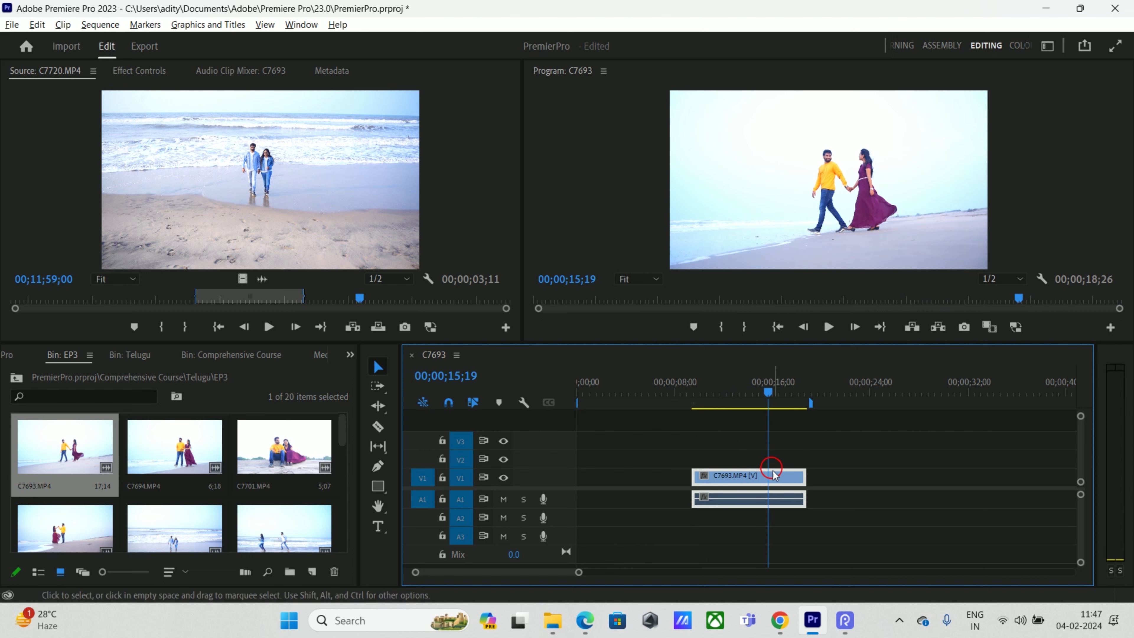
{"action": "left_click", "coordinate": [802, 476]}
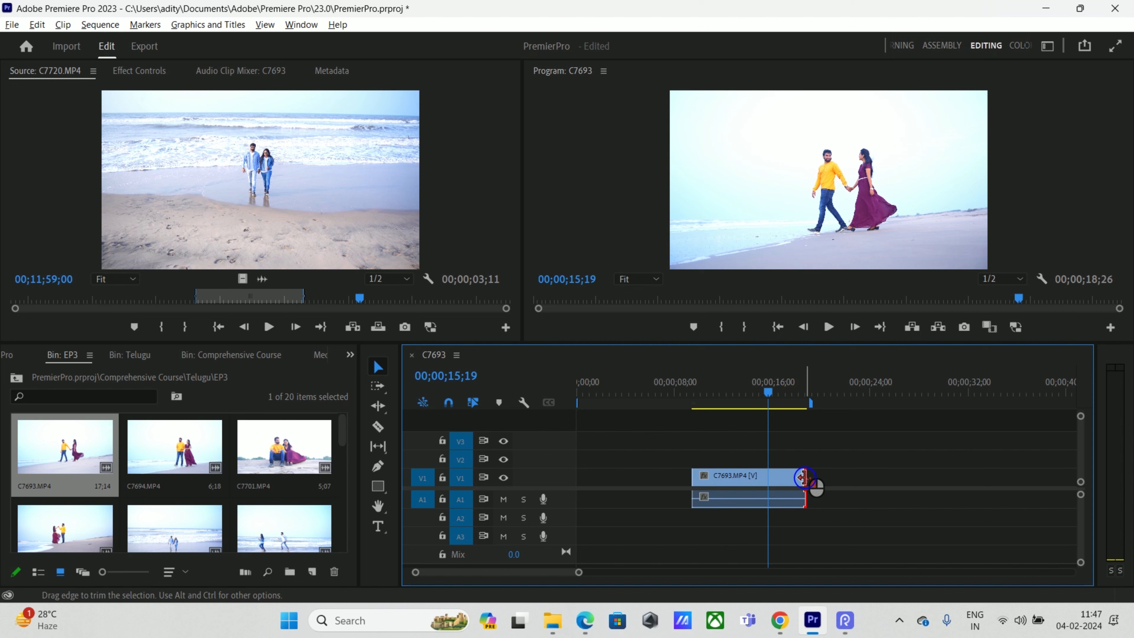
{"action": "left_click_drag", "start_coordinate": [804, 477], "coordinate": [766, 477]}
- Move the trimmed C7693.MP4 clip earlier in the timeline so that it ends at about 00;00;10;11
{"action": "left_click_drag", "start_coordinate": [697, 397], "coordinate": [730, 420]}
{"action": "left_click", "coordinate": [734, 476]}
{"action": "left_click_drag", "start_coordinate": [736, 479], "coordinate": [662, 481]}
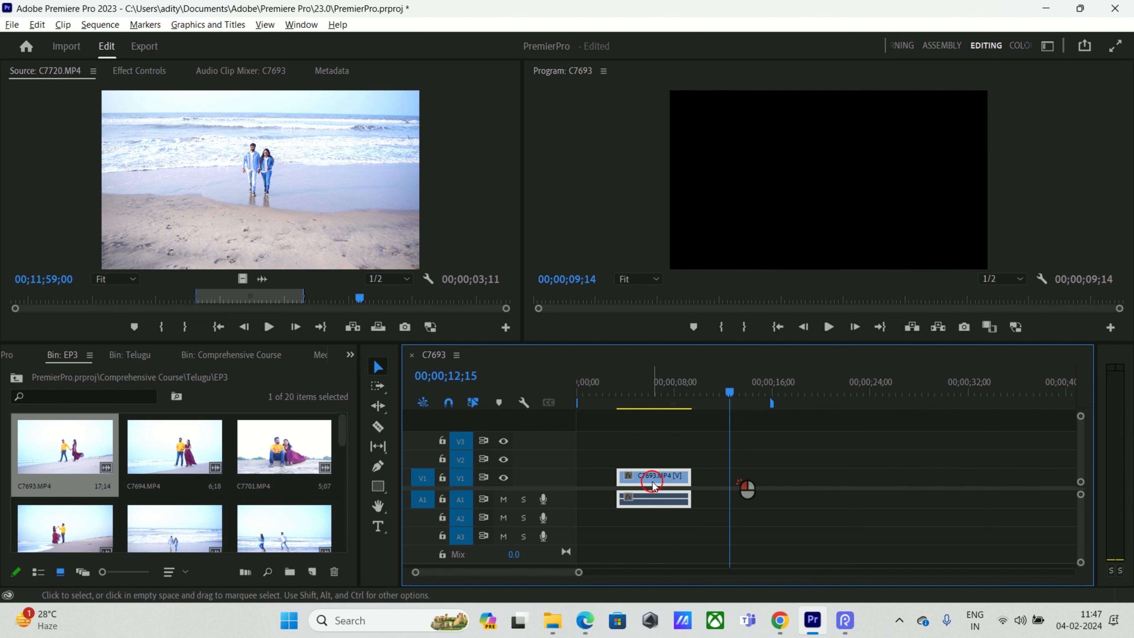
{"action": "left_click", "coordinate": [616, 403]}
{"action": "left_click", "coordinate": [645, 478]}
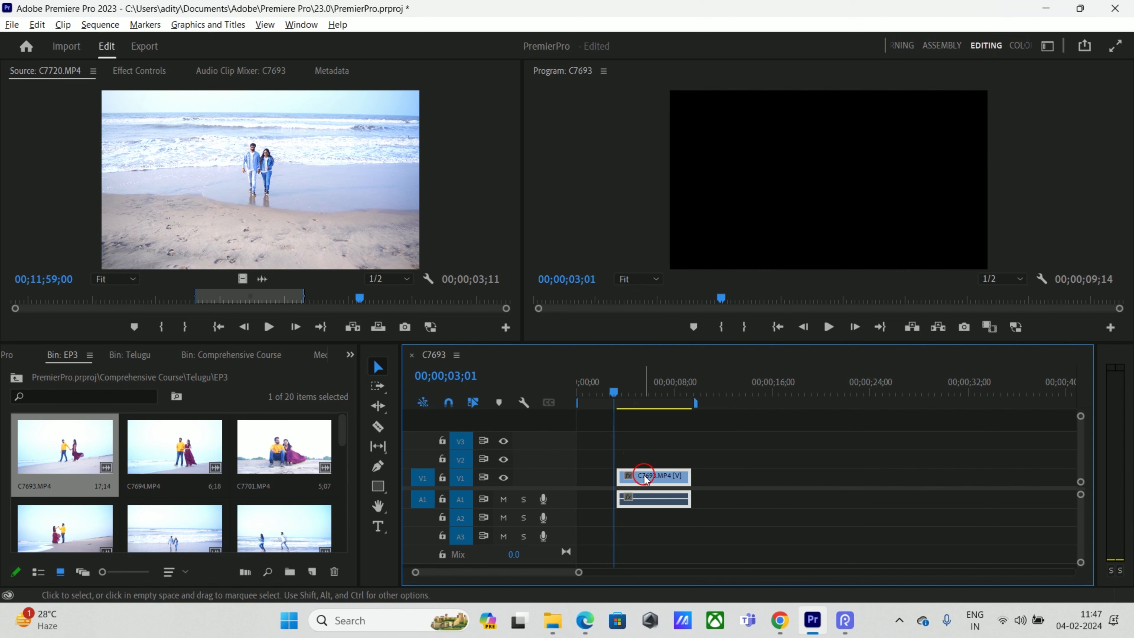
{"action": "left_click", "coordinate": [647, 392]}
{"action": "left_click_drag", "start_coordinate": [654, 475], "coordinate": [694, 476]}
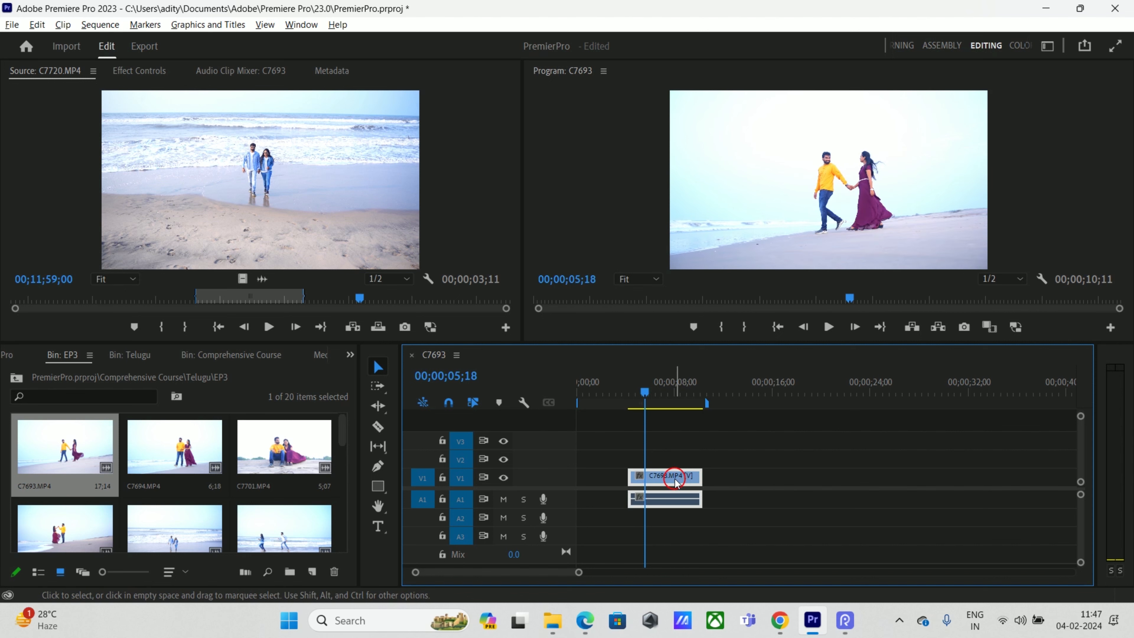
{"action": "mouse_move", "coordinate": [677, 482]}
{"action": "left_mouse_down"}
{"action": "mouse_move", "coordinate": [693, 484]}
{"action": "mouse_move", "coordinate": [653, 496]}
{"action": "mouse_move", "coordinate": [674, 499]}
{"action": "mouse_move", "coordinate": [688, 486]}
{"action": "mouse_move", "coordinate": [672, 482]}
{"action": "left_mouse_up"}
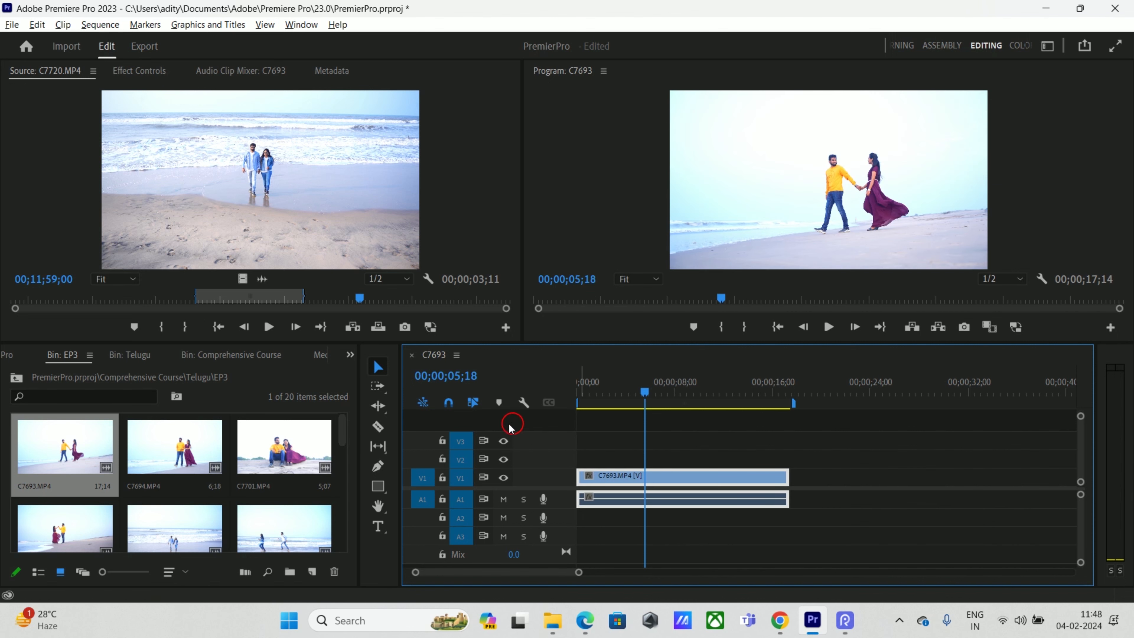
- Split the C7693.MP4 clip at 00;00;05;26 with the Razor tool
{"action": "left_click", "coordinate": [378, 428]}
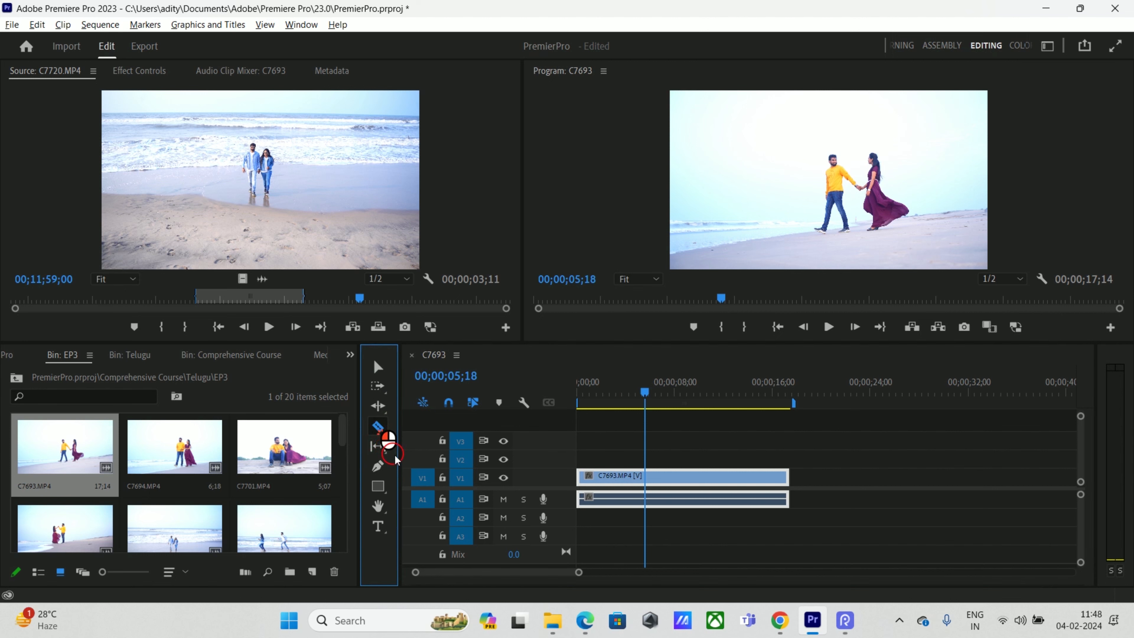
{"action": "key", "text": "Home"}
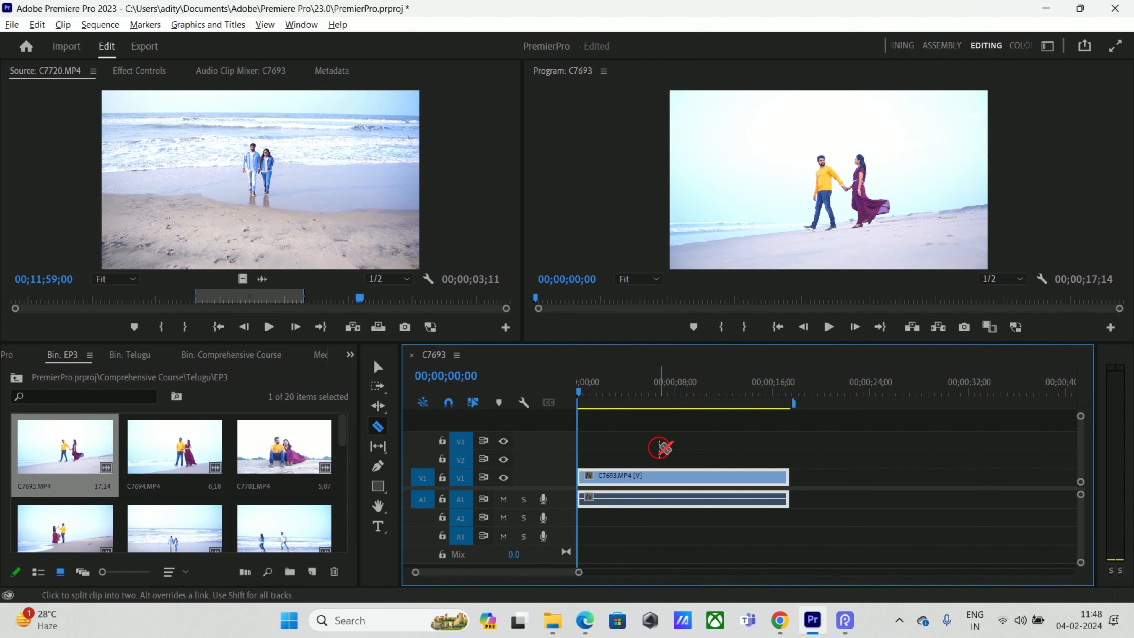
{"action": "left_click_drag", "start_coordinate": [590, 400], "coordinate": [653, 462]}
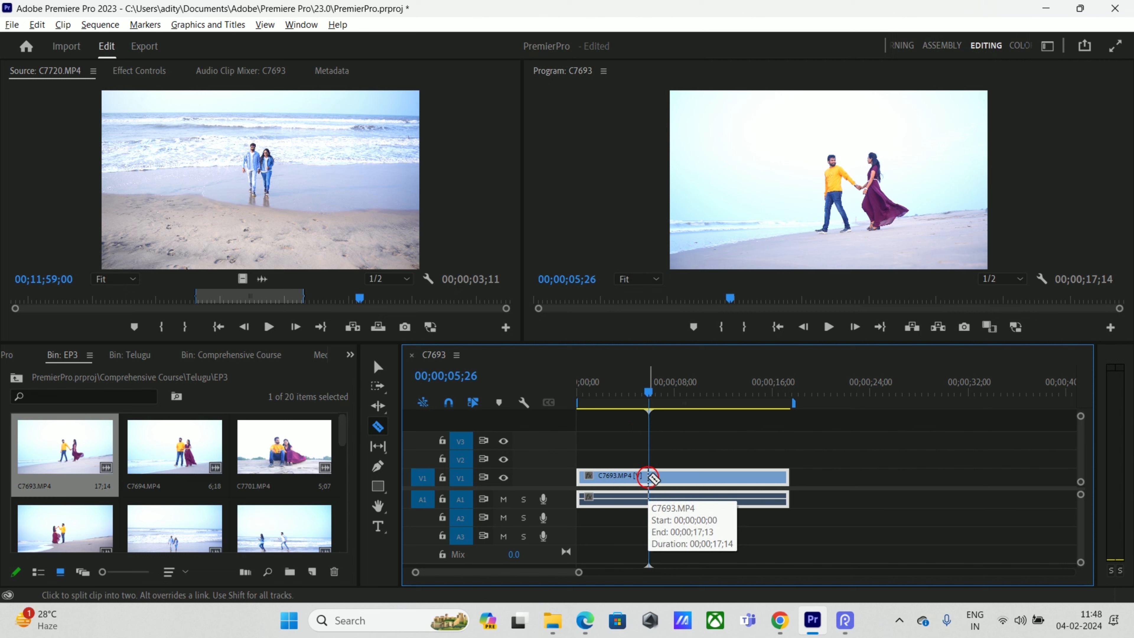
{"action": "left_click", "coordinate": [648, 477]}
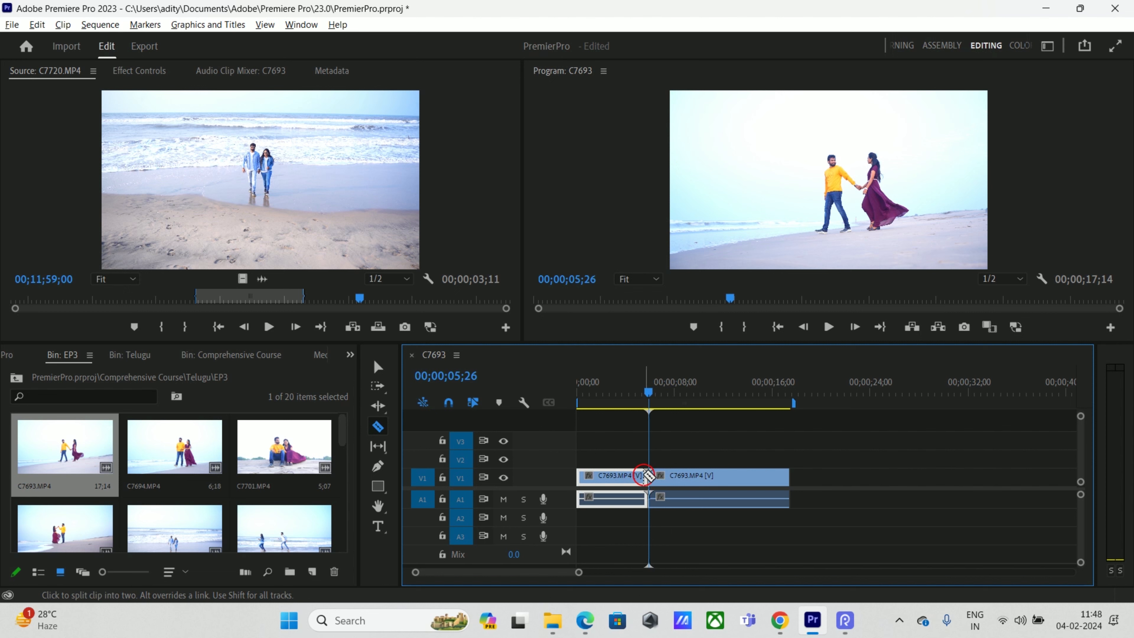
- Move the second piece of the split clip away from the first, leaving a gap of about one second
{"action": "left_click", "coordinate": [378, 367]}
{"action": "left_click_drag", "start_coordinate": [716, 479], "coordinate": [807, 477]}
{"action": "left_click_drag", "start_coordinate": [619, 481], "coordinate": [626, 480]}
{"action": "left_click_drag", "start_coordinate": [796, 476], "coordinate": [818, 478]}
{"action": "left_click_drag", "start_coordinate": [833, 479], "coordinate": [727, 477]}
- Split the second piece of the C7693.MP4 clip at 00;00;15;06 with the Razor tool
{"action": "left_click", "coordinate": [654, 403]}
{"action": "left_click_drag", "start_coordinate": [654, 403], "coordinate": [765, 436]}
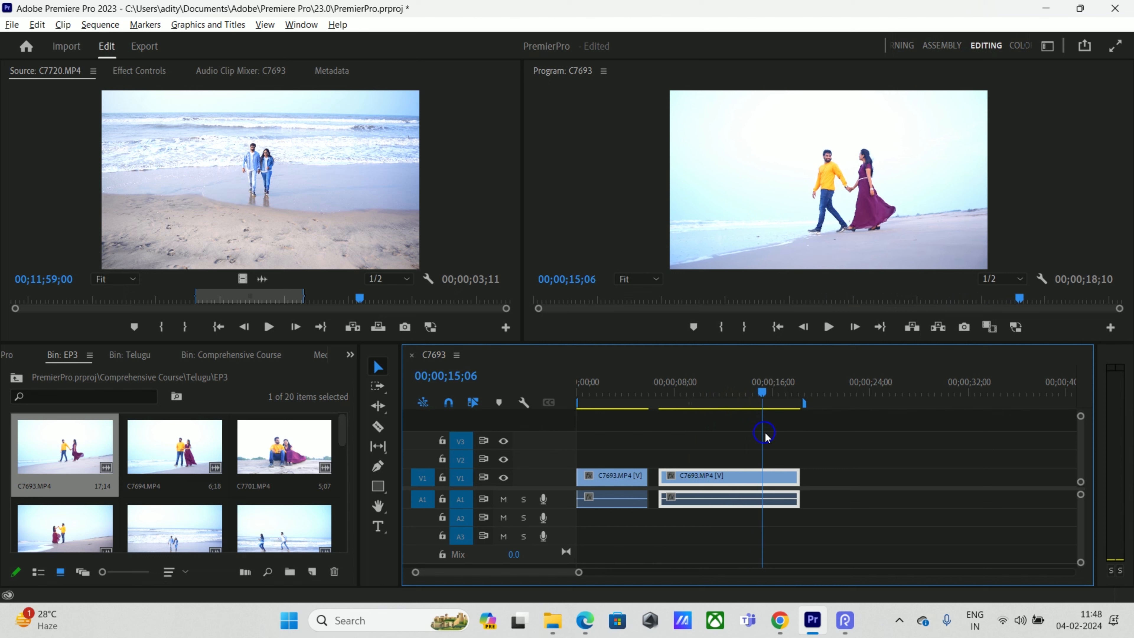
{"action": "left_click", "coordinate": [769, 478]}
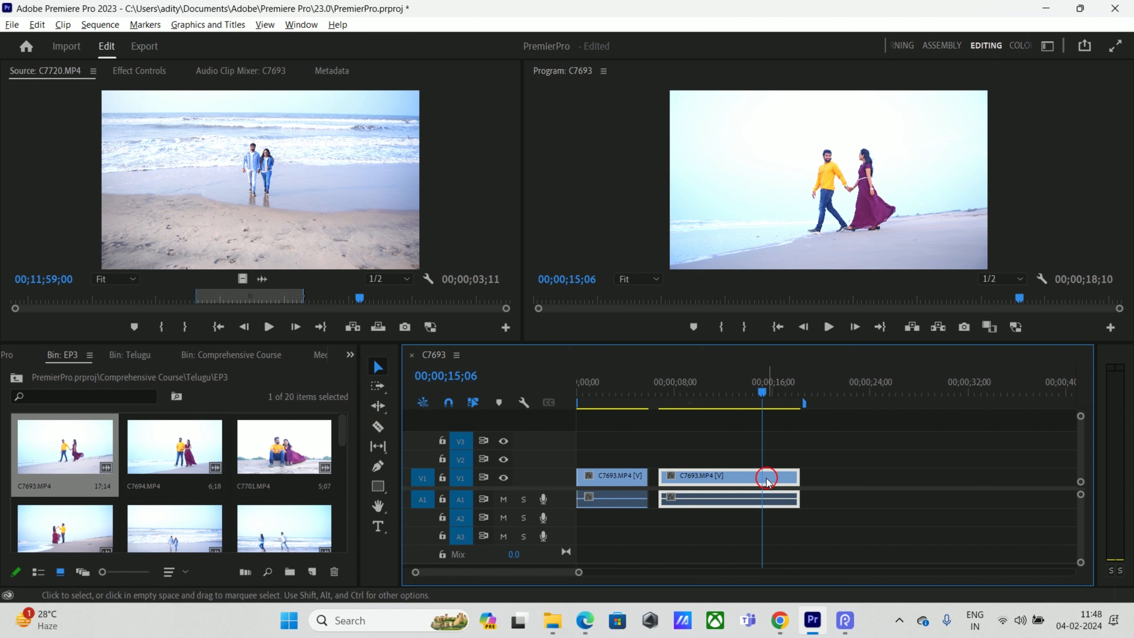
{"action": "key", "text": "c"}
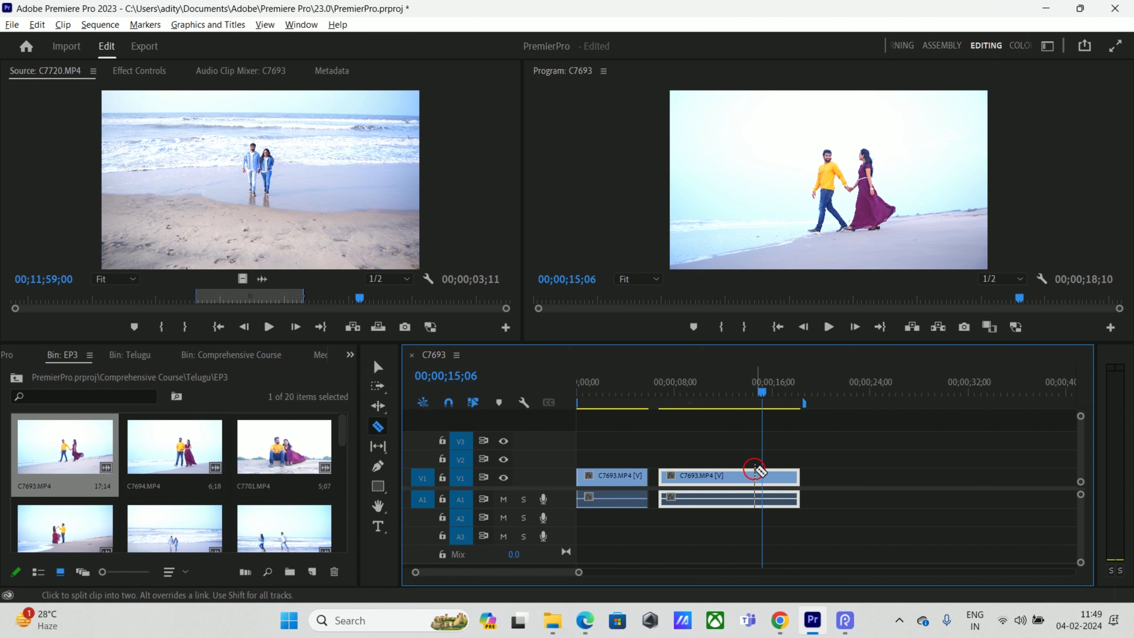
{"action": "left_click", "coordinate": [380, 429]}
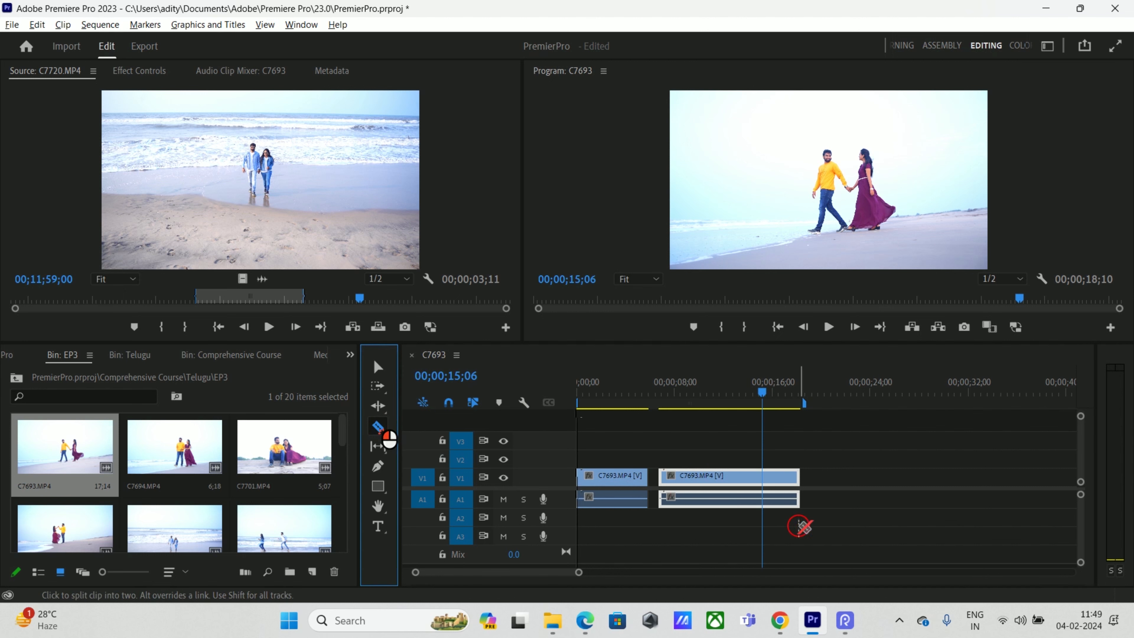
{"action": "left_click", "coordinate": [763, 480]}
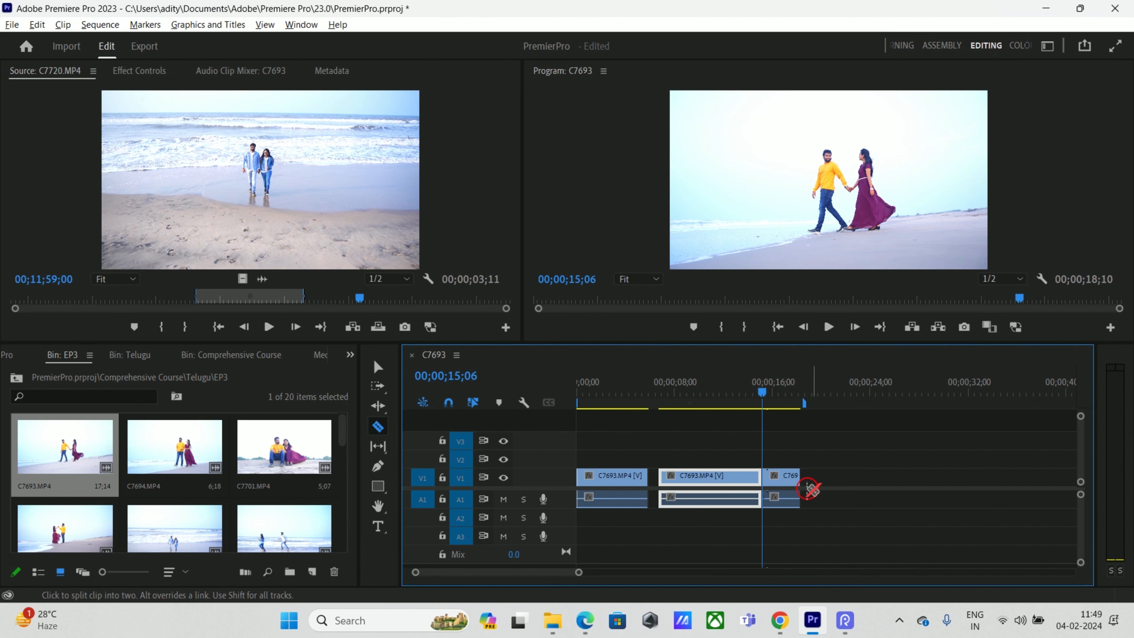
- Delete the short last piece of the C7693.MP4 clip, after the 00;00;15;06 cut
{"action": "key", "text": "v"}
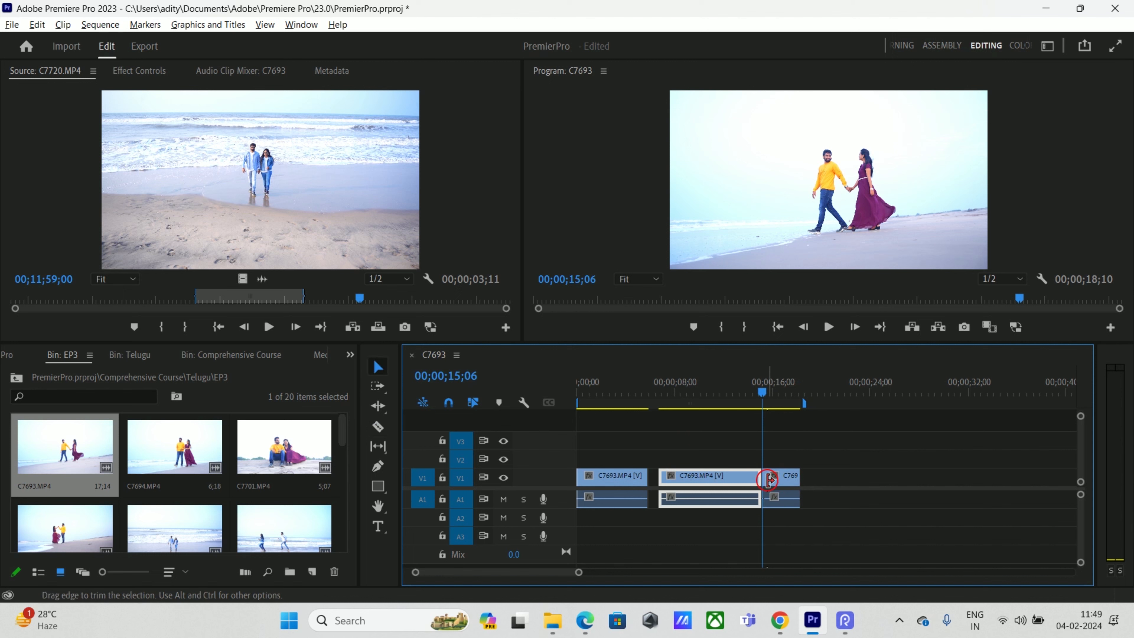
{"action": "left_click_drag", "start_coordinate": [768, 479], "coordinate": [794, 482]}
{"action": "left_click", "coordinate": [703, 401]}
{"action": "mouse_move", "coordinate": [702, 402]}
{"action": "left_mouse_down"}
{"action": "mouse_move", "coordinate": [661, 407]}
{"action": "mouse_move", "coordinate": [713, 417]}
{"action": "left_mouse_up"}
{"action": "left_click_drag", "start_coordinate": [794, 505], "coordinate": [854, 527]}
{"action": "key", "text": "Delete"}
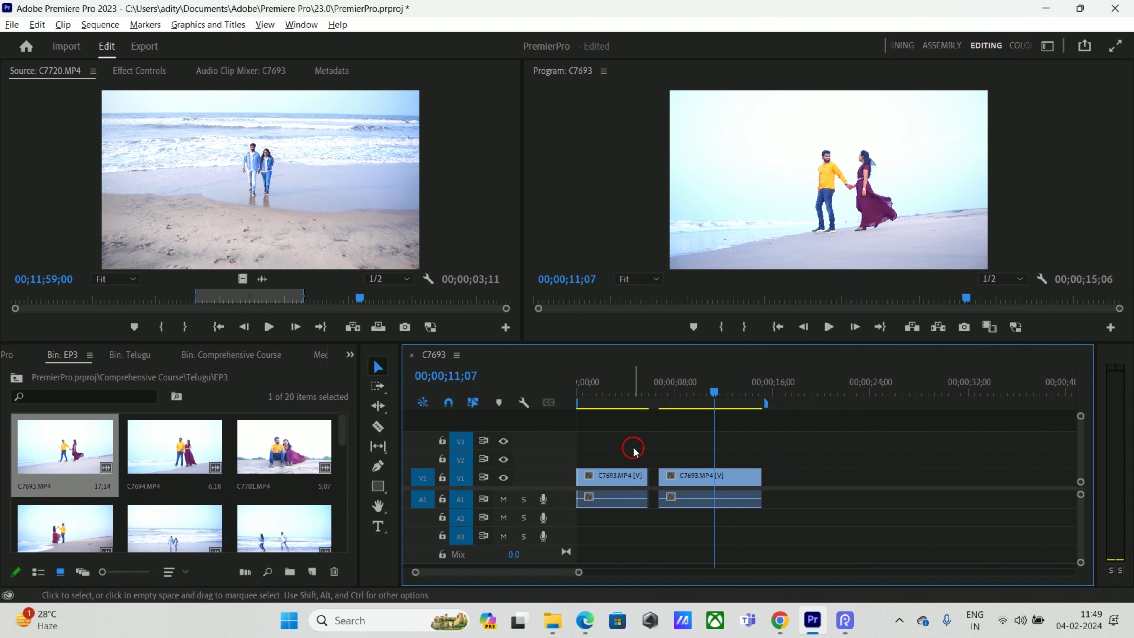
- Delete the first piece of the C7693.MP4 clip and move the remaining piece to the start of the sequence
{"action": "left_click_drag", "start_coordinate": [634, 451], "coordinate": [612, 536]}
{"action": "key", "text": "Delete"}
{"action": "left_click", "coordinate": [726, 477]}
{"action": "left_click_drag", "start_coordinate": [728, 480], "coordinate": [626, 475]}
- Move the remaining clip to start at 00;00;03;19 and split it at 00;00;07;13 with the Razor tool
{"action": "left_click_drag", "start_coordinate": [602, 394], "coordinate": [622, 410]}
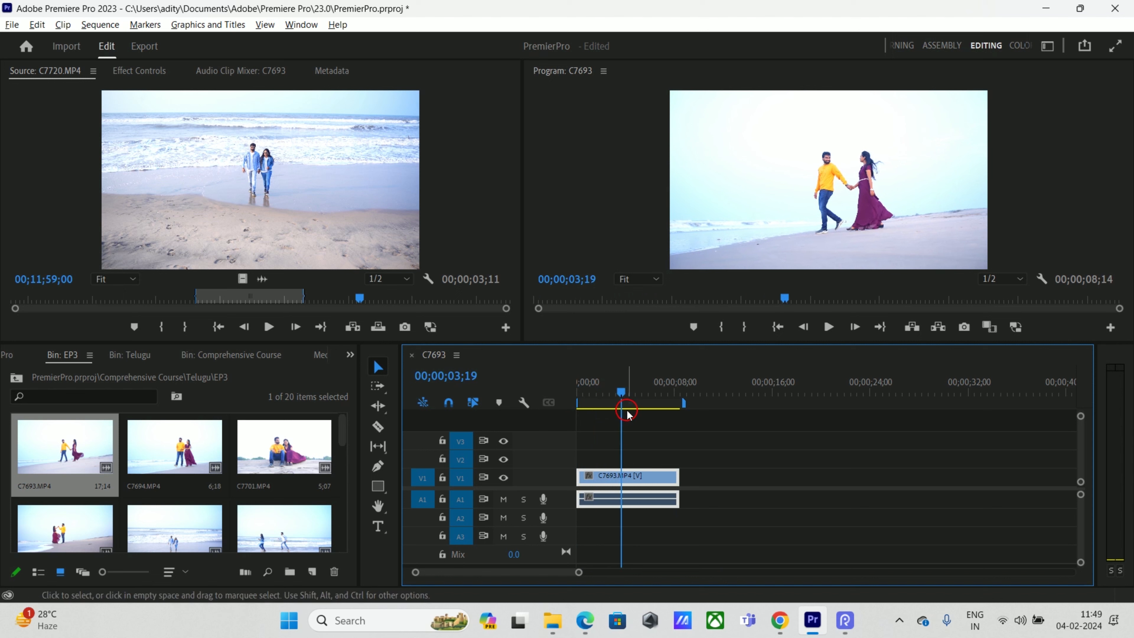
{"action": "left_click_drag", "start_coordinate": [625, 481], "coordinate": [669, 483]}
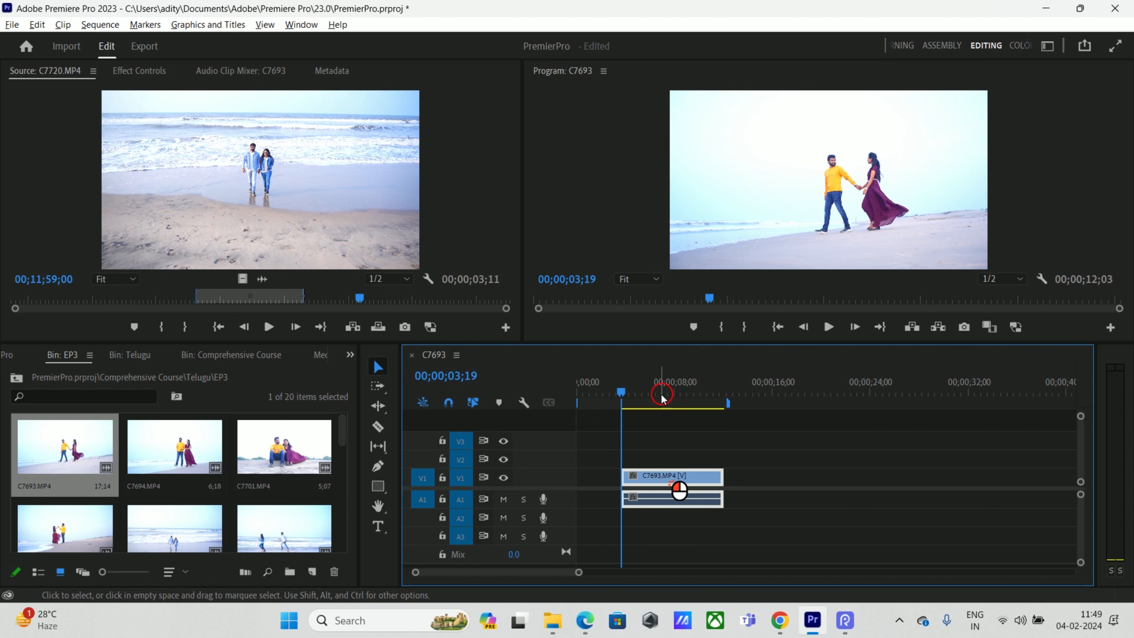
{"action": "left_click_drag", "start_coordinate": [653, 395], "coordinate": [667, 402]}
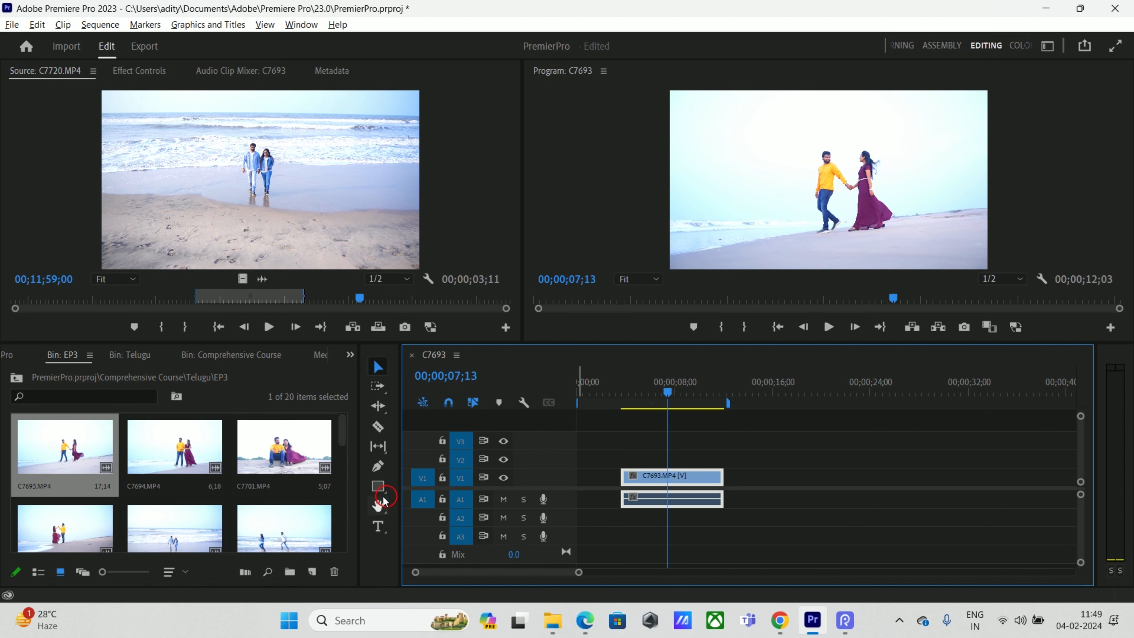
{"action": "left_click", "coordinate": [380, 429]}
{"action": "left_click", "coordinate": [668, 498]}
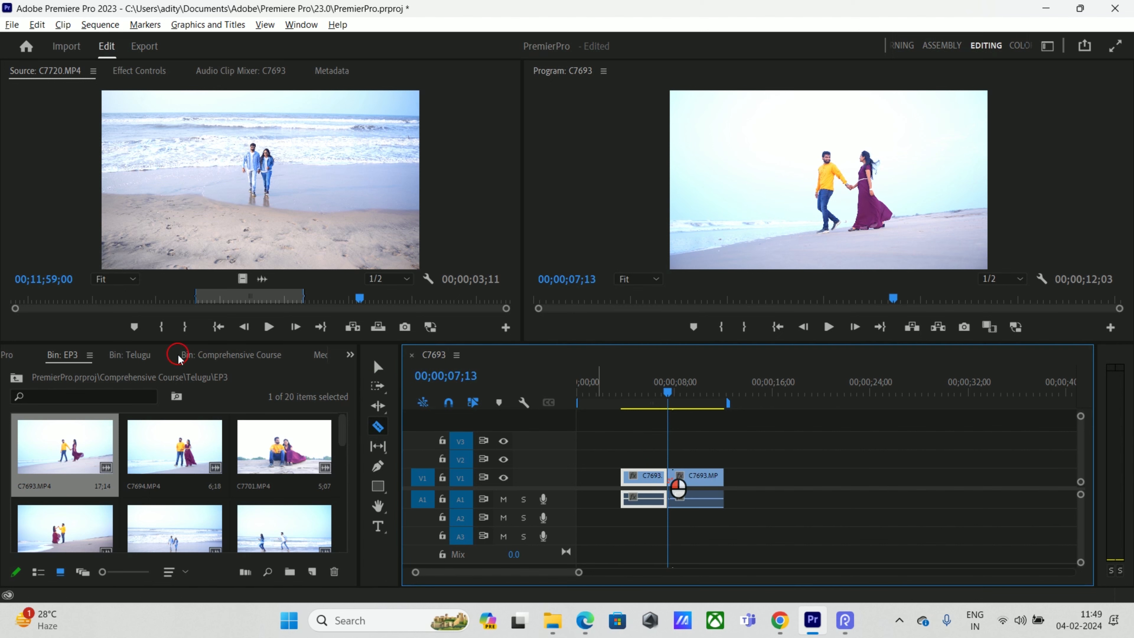
- Move the second piece about four seconds away from the 00;00;07;13 cut and select the first piece
{"action": "left_click", "coordinate": [382, 388]}
{"action": "left_click_drag", "start_coordinate": [696, 496], "coordinate": [749, 517]}
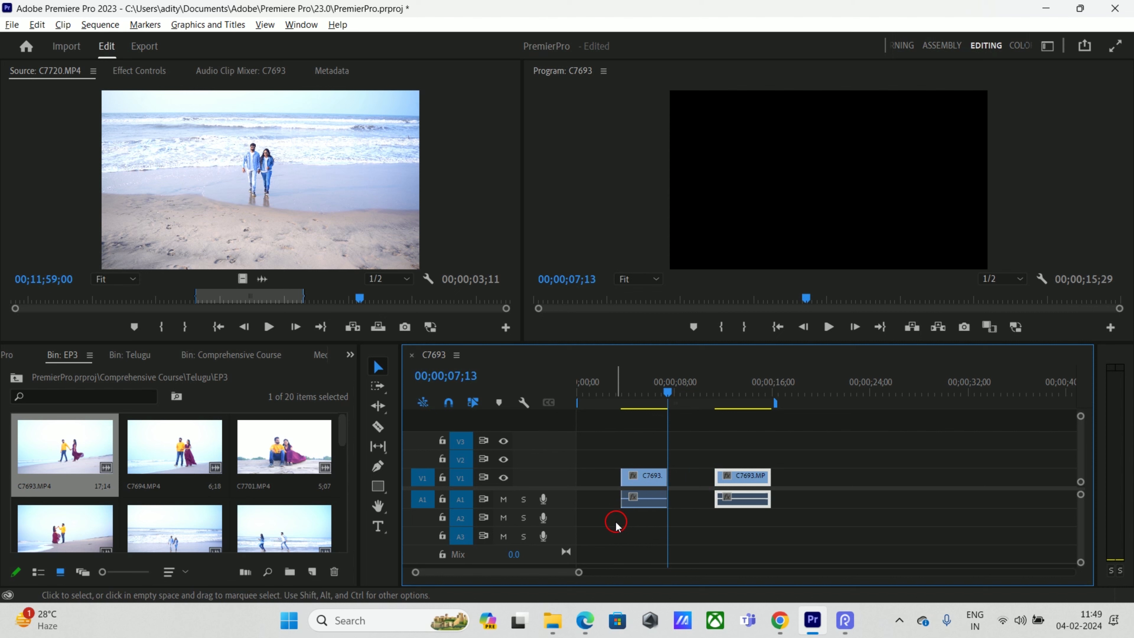
{"action": "left_click", "coordinate": [639, 505]}
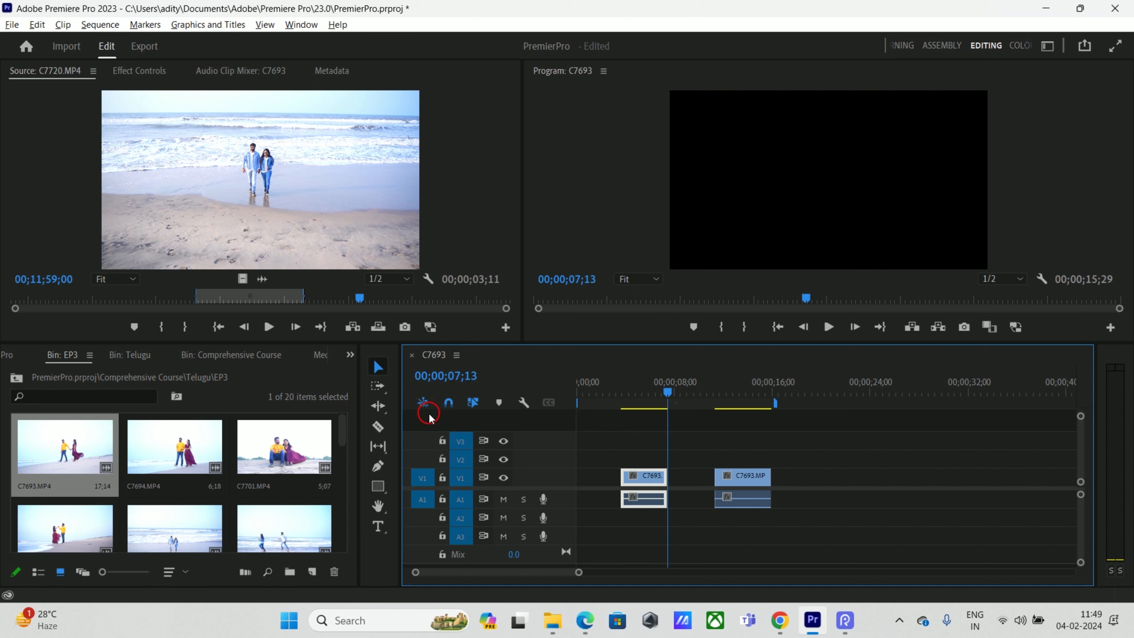
- Turn off nested-sequence insertion, Snap and Linked Selection for the timeline, and select the video part of each C7693.MP4 piece
{"action": "left_click", "coordinate": [442, 404]}
{"action": "left_click", "coordinate": [430, 402]}
{"action": "left_click", "coordinate": [482, 406]}
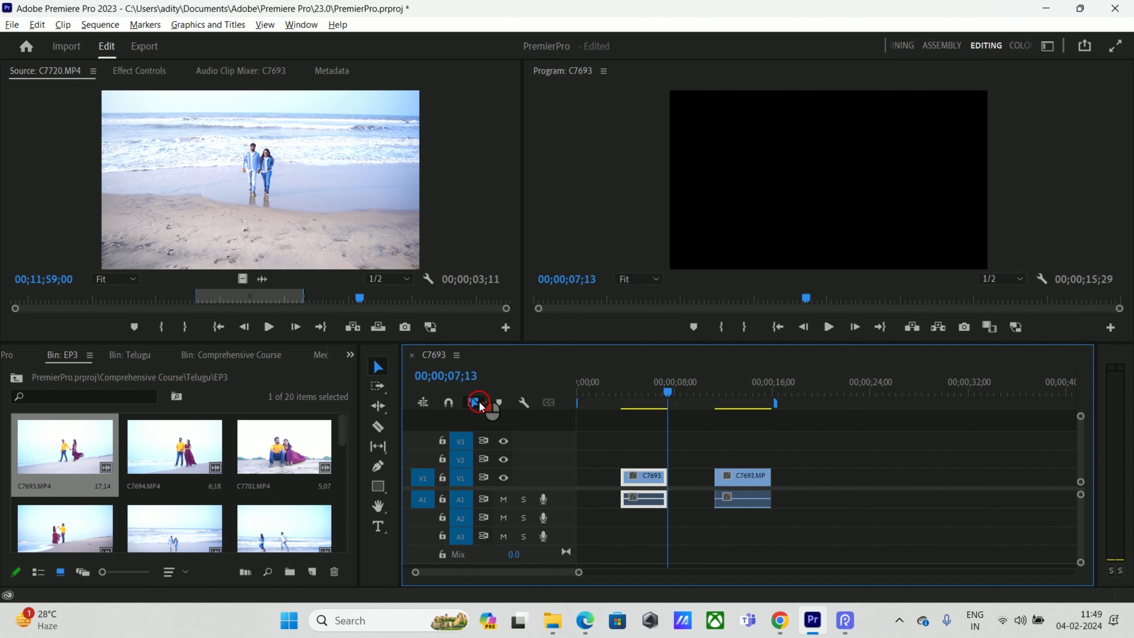
{"action": "left_click", "coordinate": [646, 477]}
{"action": "left_click", "coordinate": [745, 475]}
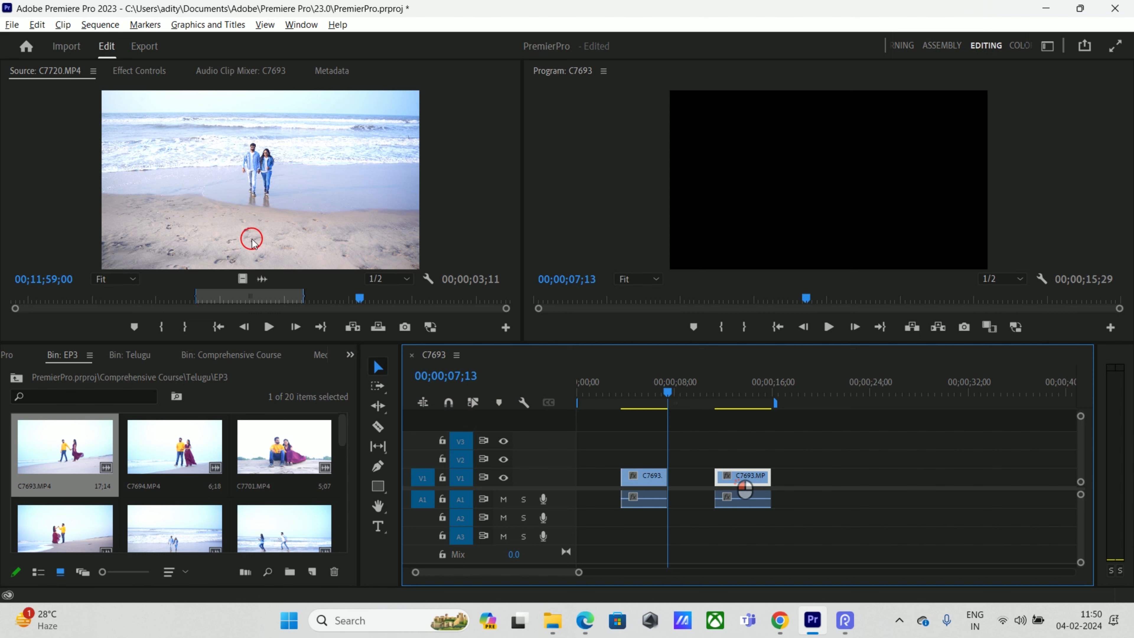
- Add C7701.MP4 from the bin to V1 and A1 at about 20 seconds, and select only its audio
{"action": "left_click_drag", "start_coordinate": [290, 451], "coordinate": [860, 519]}
{"action": "left_click", "coordinate": [860, 499]}
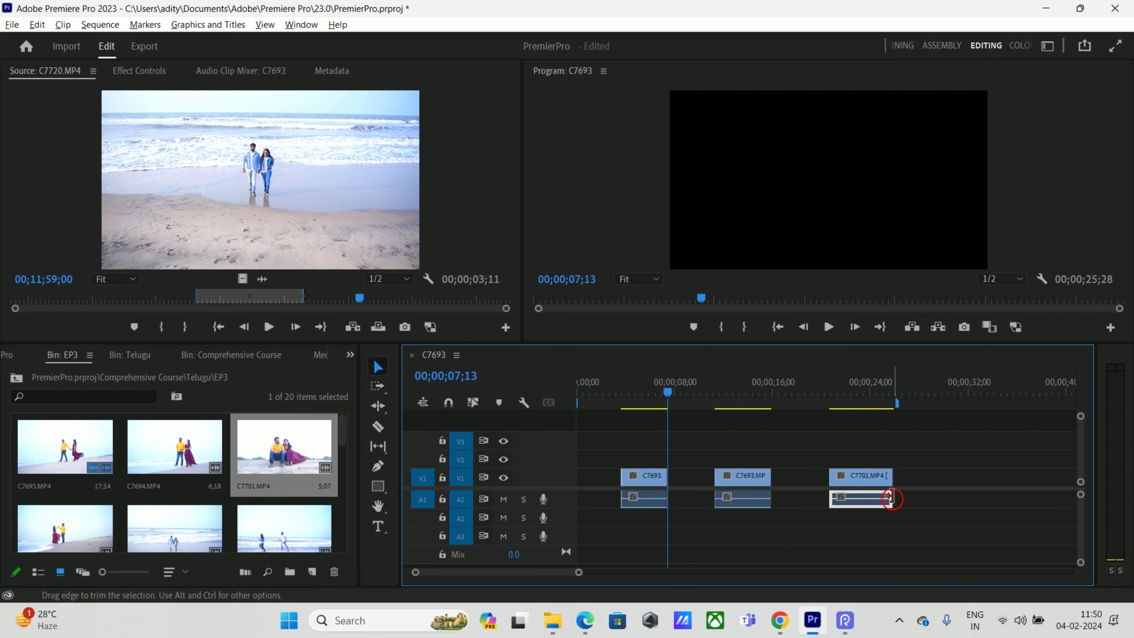
{"action": "left_click", "coordinate": [469, 411]}
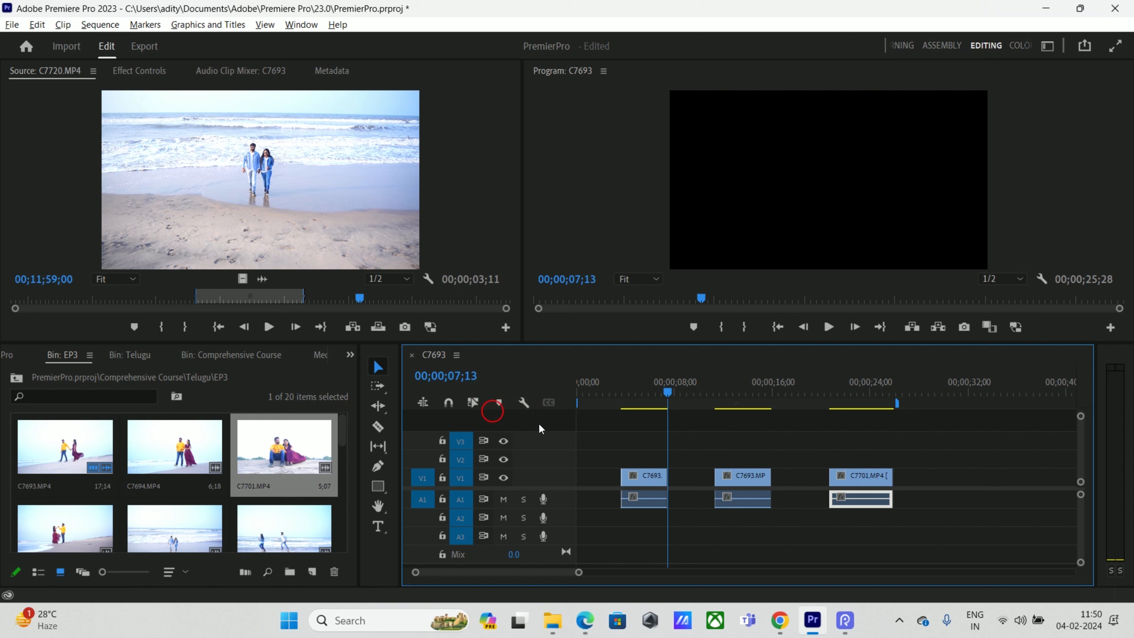
- With Linked Selection off, move the video and audio of C7701.MP4 independently, shifting the audio earlier and the video further along the timeline
{"action": "left_click_drag", "start_coordinate": [830, 458], "coordinate": [922, 518]}
{"action": "left_click", "coordinate": [897, 486]}
{"action": "left_click_drag", "start_coordinate": [860, 482], "coordinate": [830, 500]}
{"action": "left_click_drag", "start_coordinate": [917, 481], "coordinate": [933, 482]}
{"action": "left_click_drag", "start_coordinate": [813, 504], "coordinate": [814, 521]}
{"action": "left_click_drag", "start_coordinate": [930, 487], "coordinate": [913, 486]}
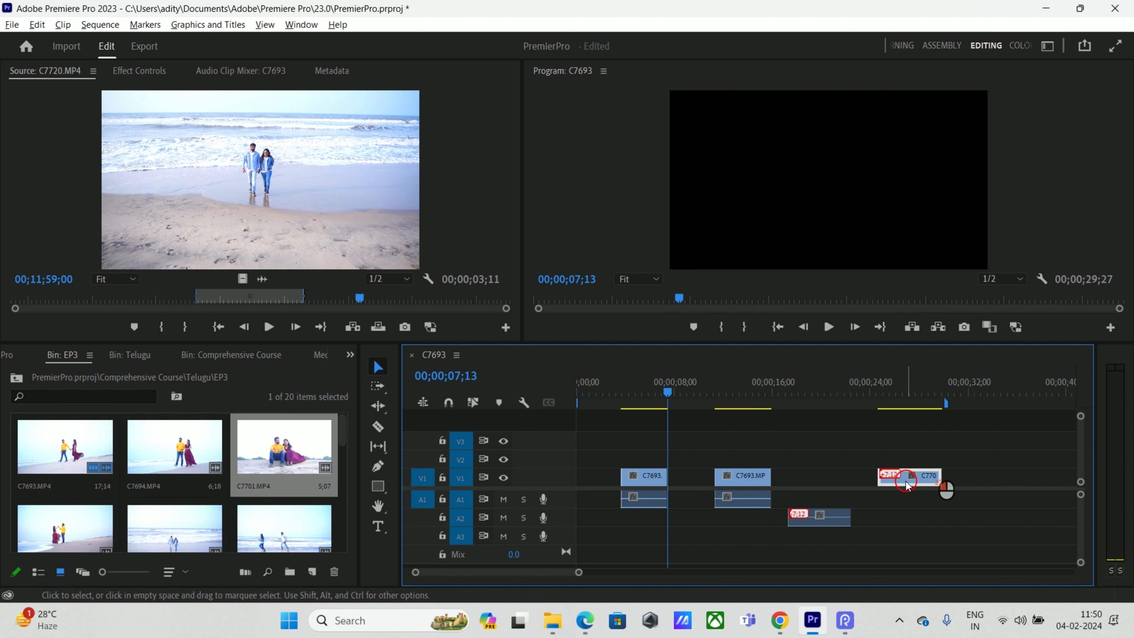
- Undo the separate video and audio moves of C7701.MP4
{"action": "key", "text": "ctrl+z"}
{"action": "key", "text": "ctrl+z"}
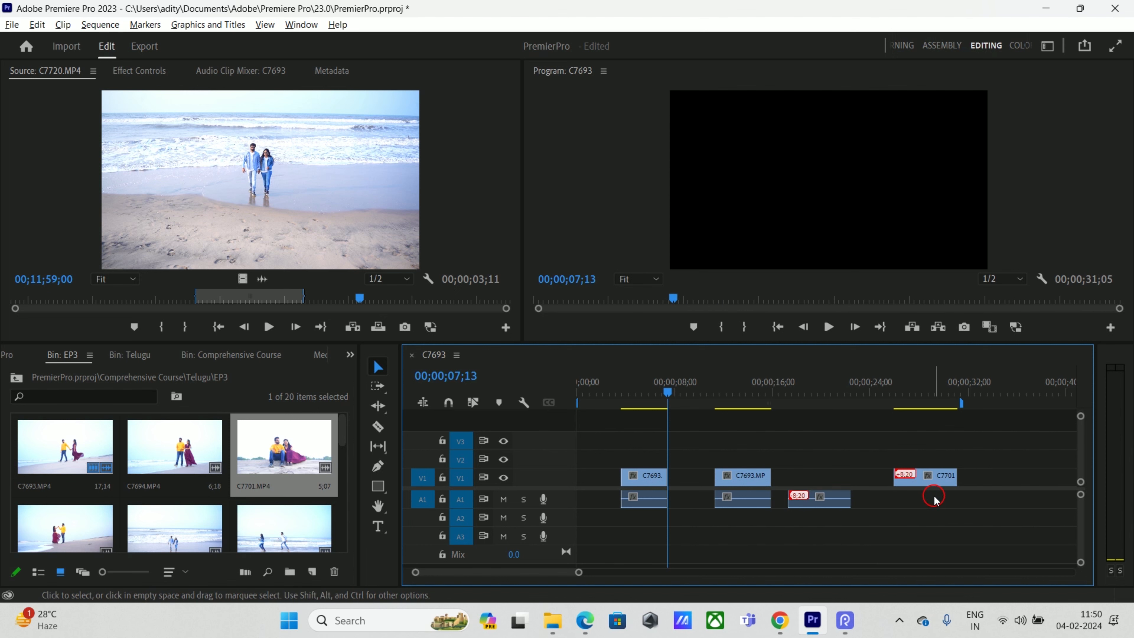
{"action": "key", "text": "ctrl+z"}
{"action": "key", "text": "ctrl+z"}
{"action": "key", "text": "ctrl+z"}
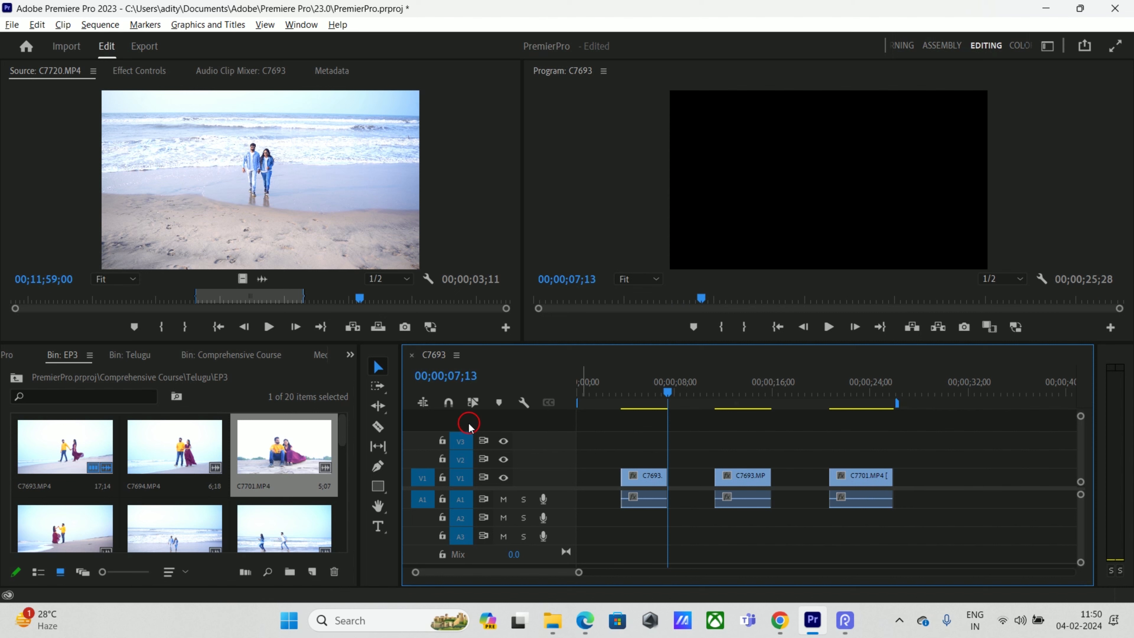
- Turn Linked Selection, nested-sequence insertion and Snap back on, with all three clips on the timeline selected
{"action": "left_click", "coordinate": [474, 403]}
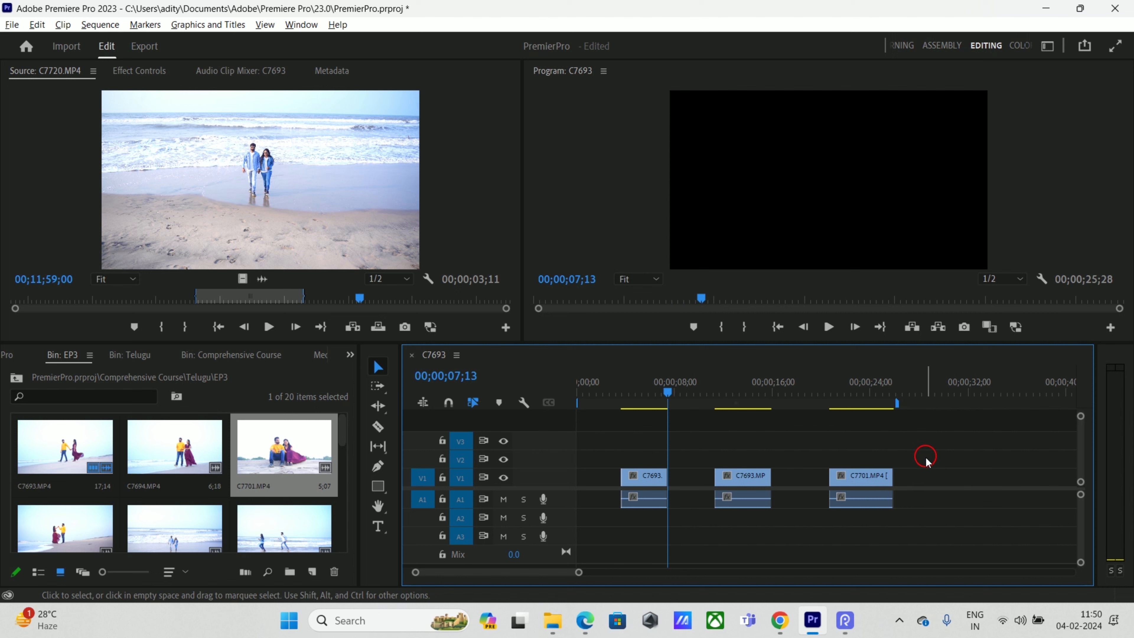
{"action": "left_click_drag", "start_coordinate": [928, 467], "coordinate": [650, 529]}
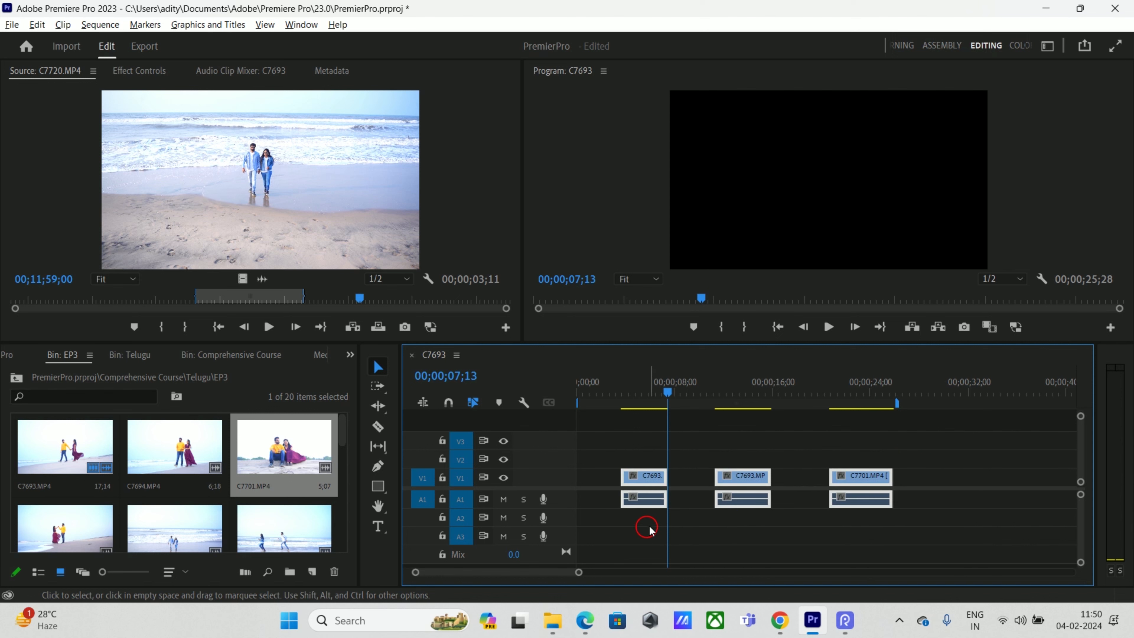
{"action": "left_click", "coordinate": [420, 411]}
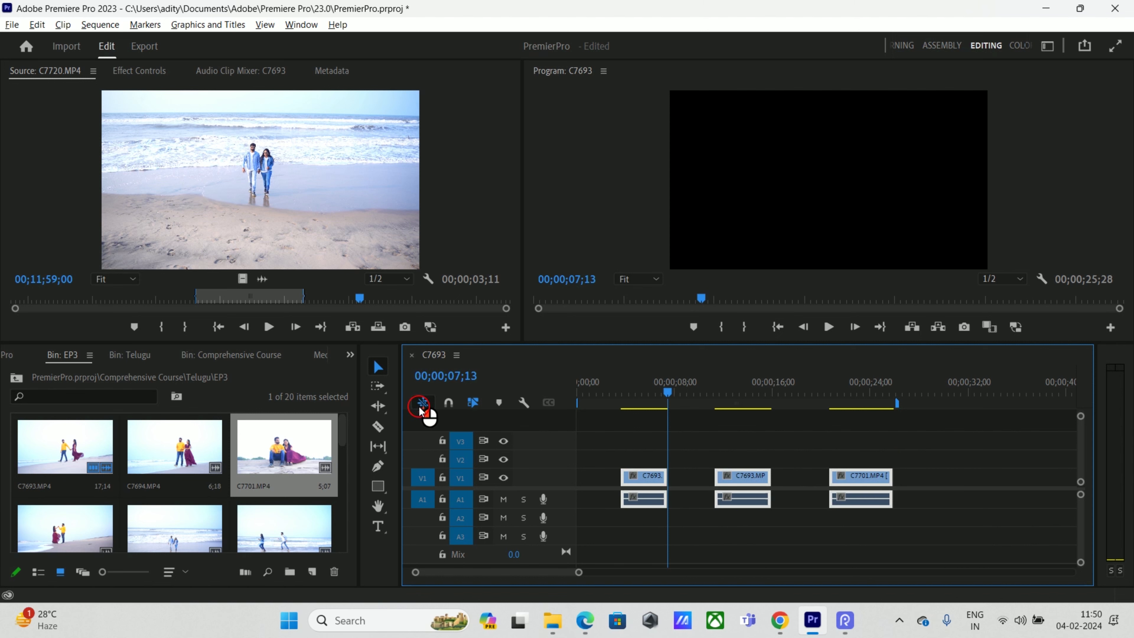
{"action": "left_click", "coordinate": [448, 404]}
{"action": "left_click", "coordinate": [448, 402]}
{"action": "left_click_drag", "start_coordinate": [650, 393], "coordinate": [667, 426]}
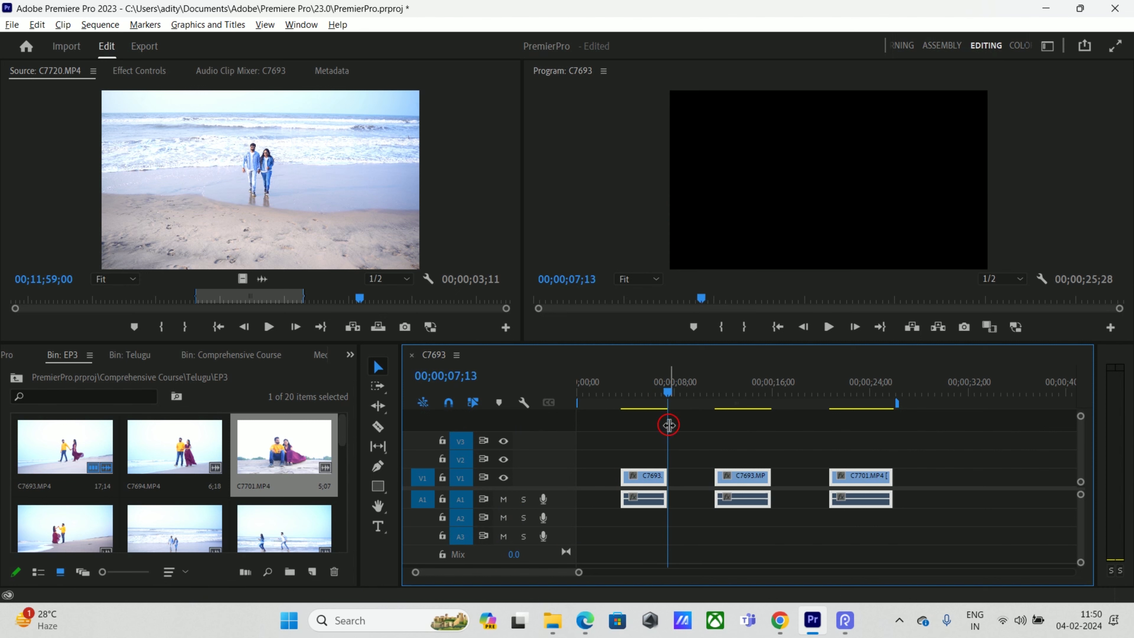
- Shift all three clips about two seconds earlier and snap the second C7693.MP4 piece against the end of the first
{"action": "left_click_drag", "start_coordinate": [739, 487], "coordinate": [681, 486]}
{"action": "left_click", "coordinate": [763, 458]}
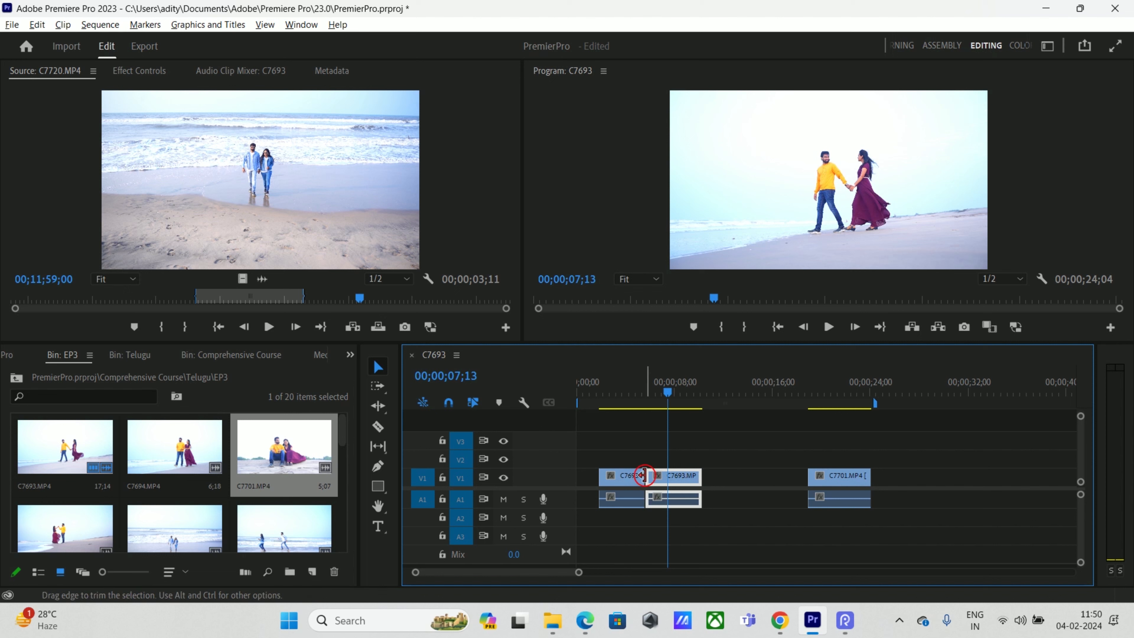
{"action": "left_click", "coordinate": [627, 479]}
{"action": "left_click", "coordinate": [656, 477]}
{"action": "left_click_drag", "start_coordinate": [635, 388], "coordinate": [665, 409]}
- Turn off Snap and move the second C7693.MP4 piece over the end of the first, then away to about 00;00;07;13
{"action": "left_click", "coordinate": [422, 402]}
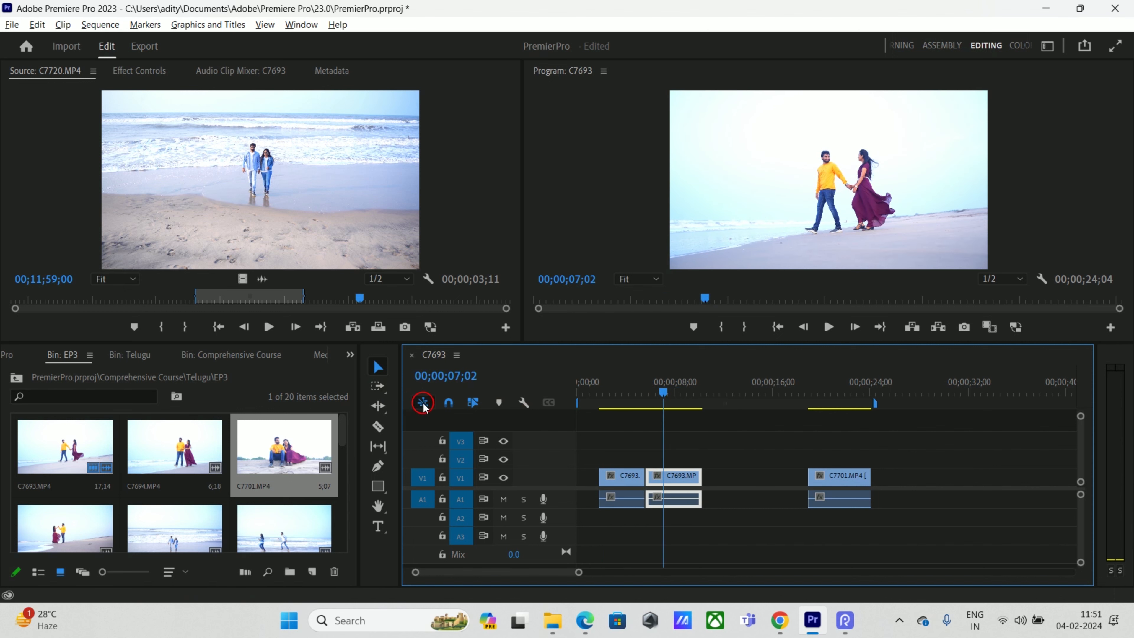
{"action": "left_click", "coordinate": [640, 485]}
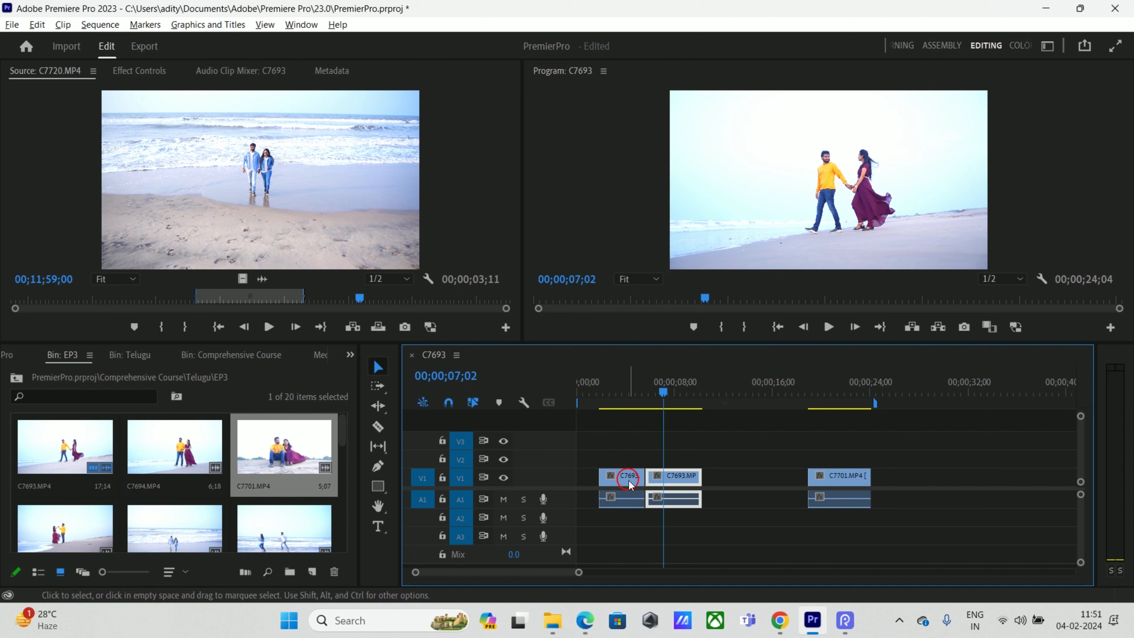
{"action": "left_click", "coordinate": [448, 409]}
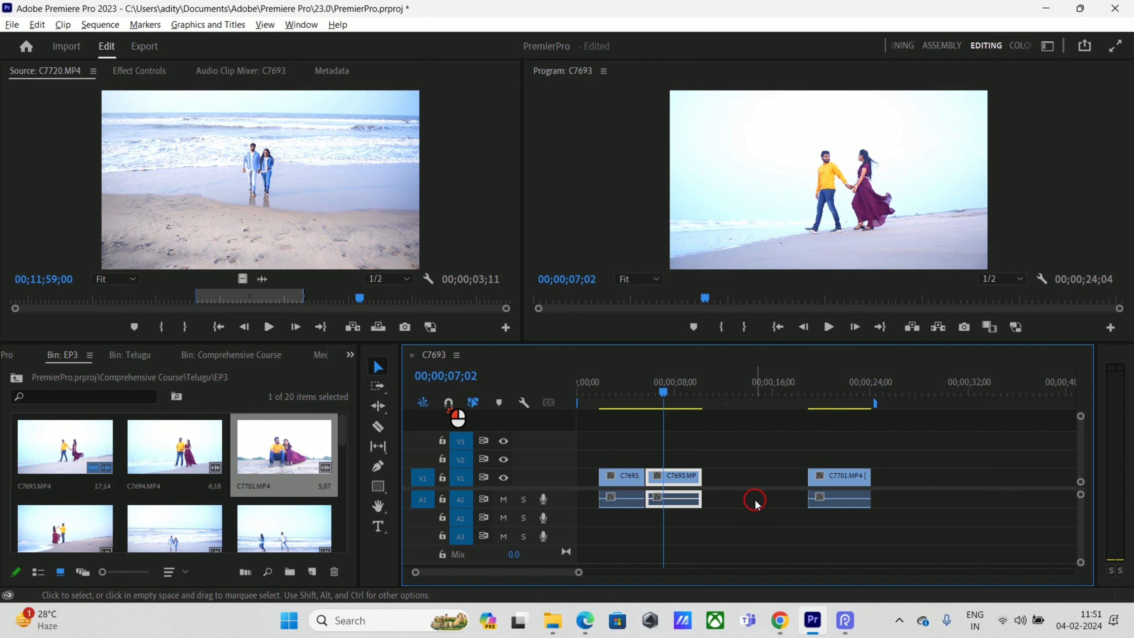
{"action": "mouse_move", "coordinate": [672, 482]}
{"action": "left_mouse_down"}
{"action": "mouse_move", "coordinate": [715, 482]}
{"action": "mouse_move", "coordinate": [592, 481]}
{"action": "mouse_move", "coordinate": [803, 484]}
{"action": "mouse_move", "coordinate": [670, 481]}
{"action": "left_mouse_up"}
{"action": "mouse_move", "coordinate": [675, 483]}
{"action": "left_mouse_down"}
{"action": "mouse_move", "coordinate": [645, 482]}
{"action": "mouse_move", "coordinate": [693, 486]}
{"action": "left_mouse_up"}
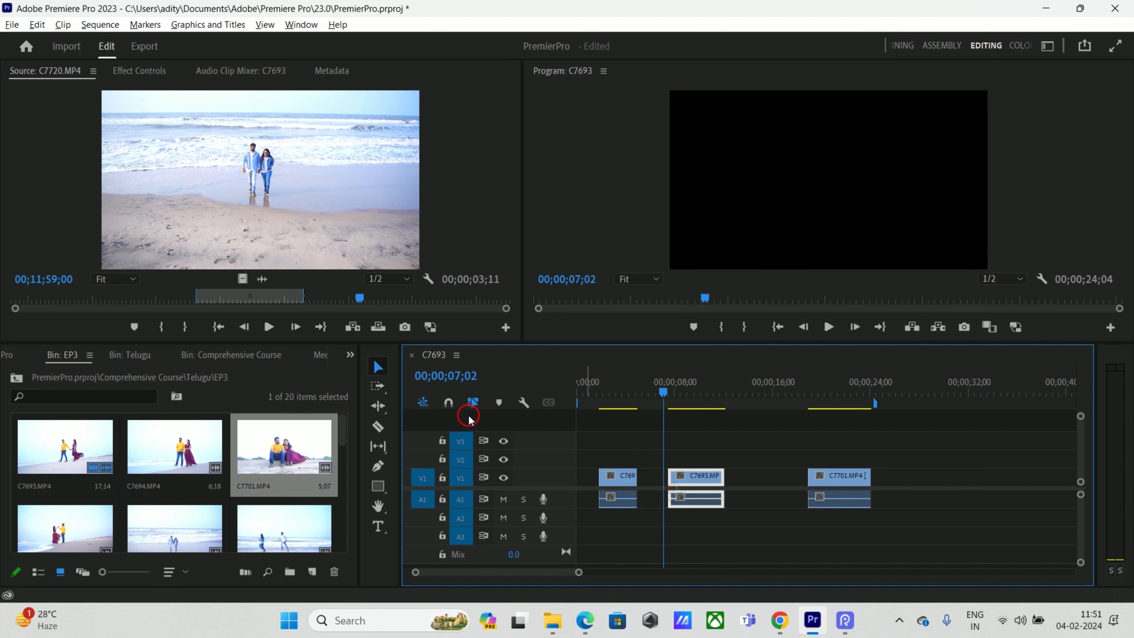
- Turn Snap on and butt the second C7693.MP4 piece against the first and C7701.MP4 against the second piece
{"action": "left_click", "coordinate": [450, 404]}
{"action": "left_click_drag", "start_coordinate": [684, 479], "coordinate": [652, 478]}
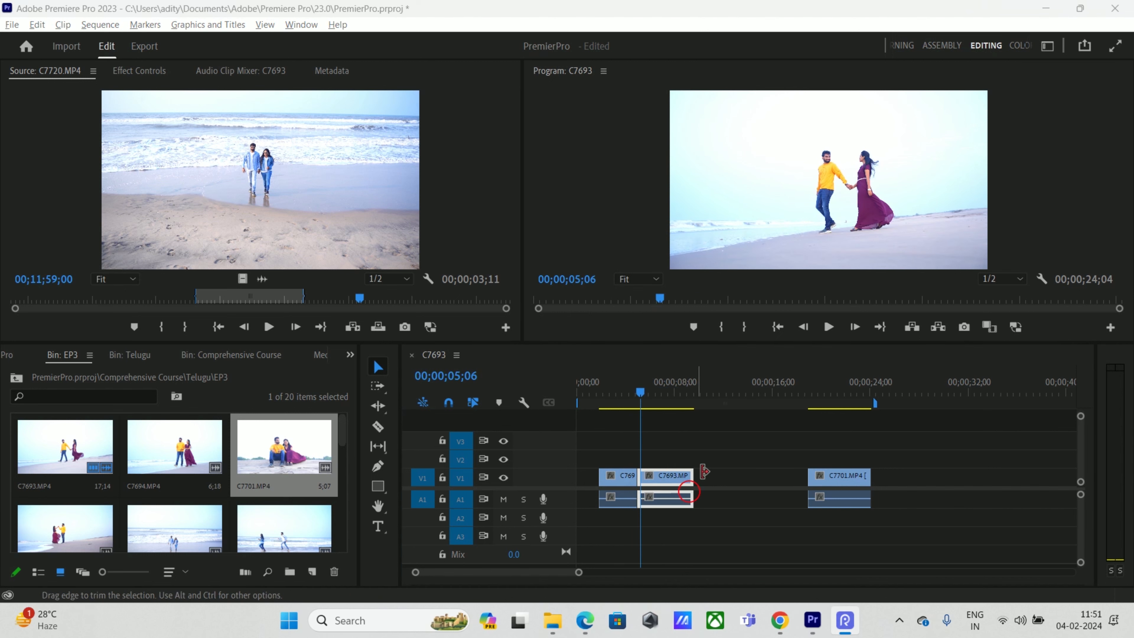
{"action": "left_click", "coordinate": [587, 476]}
{"action": "left_click", "coordinate": [732, 481]}
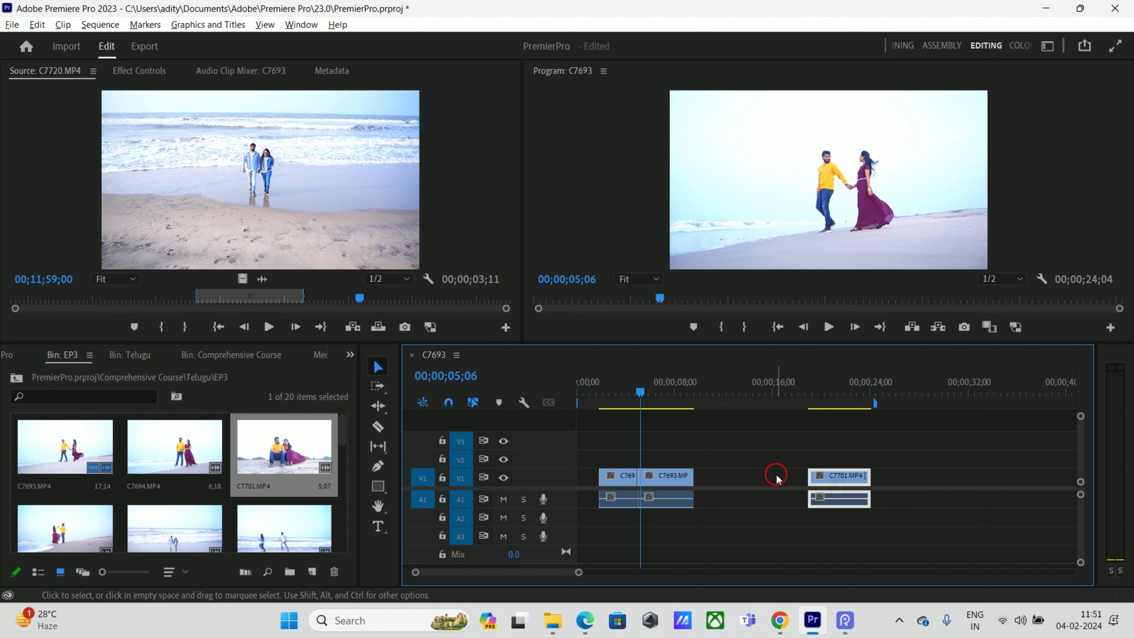
{"action": "left_click_drag", "start_coordinate": [829, 476], "coordinate": [719, 476]}
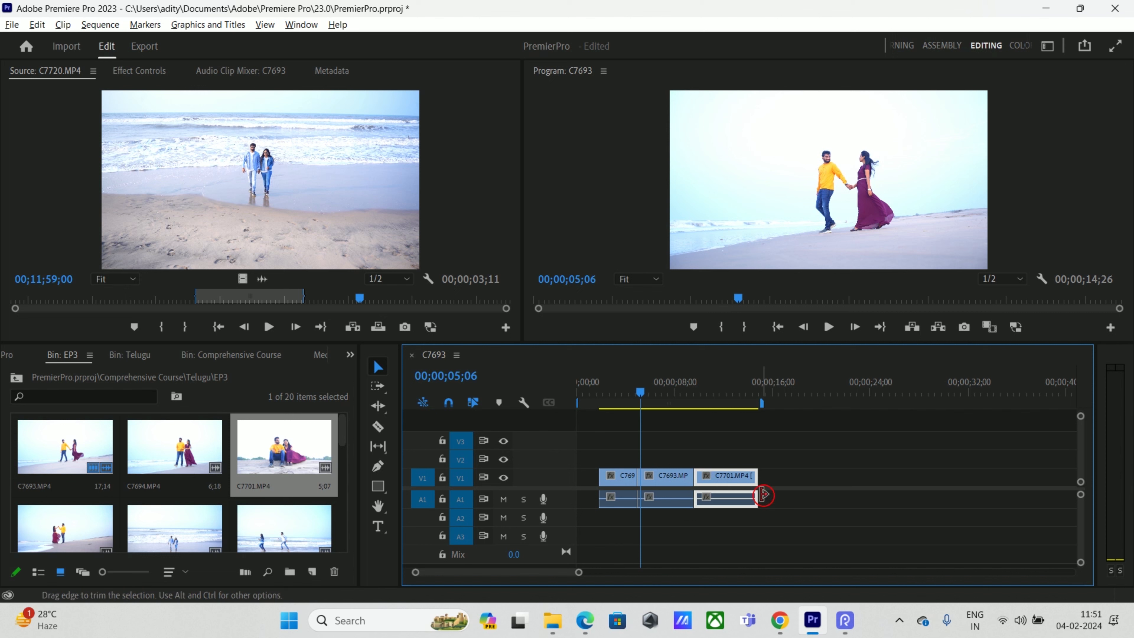
- Space the clips apart, moving C7701.MP4 to start at about 20 seconds and the second C7693.MP4 piece at about 10 seconds
{"action": "left_click_drag", "start_coordinate": [686, 477], "coordinate": [724, 477]}
{"action": "left_click", "coordinate": [657, 481]}
{"action": "left_click", "coordinate": [711, 480]}
{"action": "left_click_drag", "start_coordinate": [712, 482], "coordinate": [866, 487]}
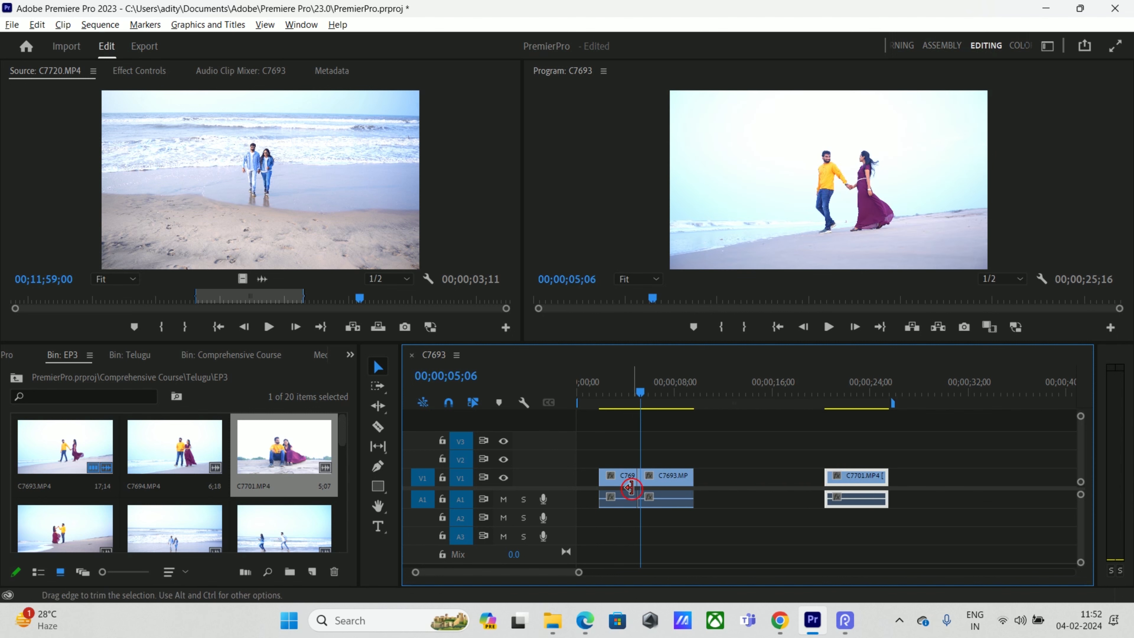
{"action": "left_click_drag", "start_coordinate": [653, 477], "coordinate": [718, 488]}
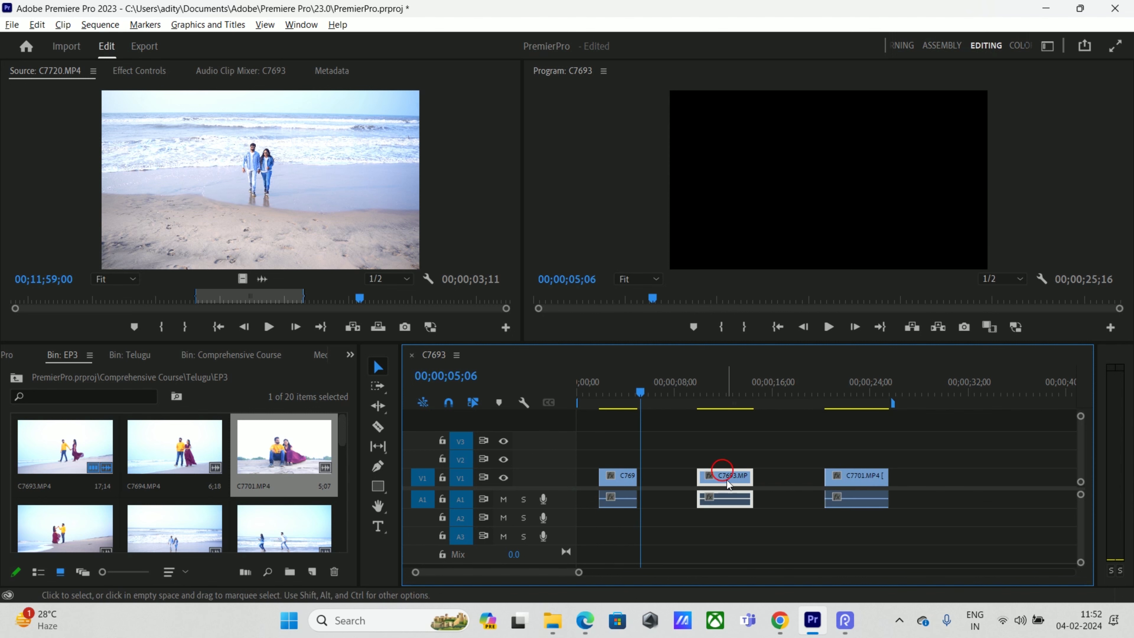
{"action": "left_click", "coordinate": [602, 483]}
{"action": "left_click", "coordinate": [711, 481]}
{"action": "left_click", "coordinate": [840, 480]}
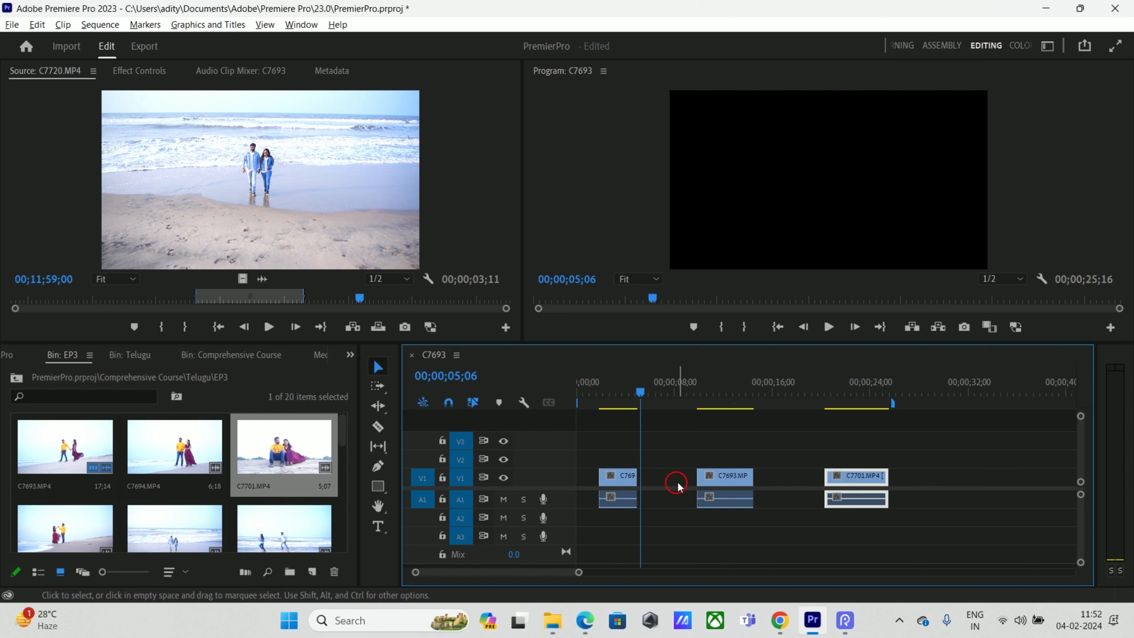
- Ripple delete the gaps between the clips and before the first clip on V1
{"action": "left_click_drag", "start_coordinate": [651, 407], "coordinate": [689, 460]}
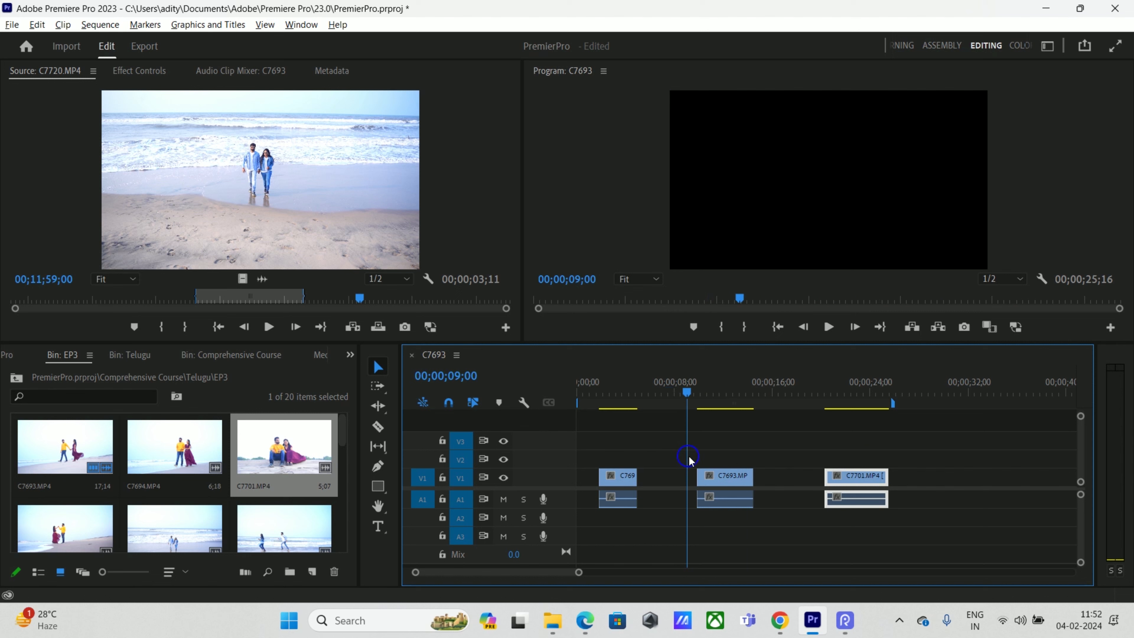
{"action": "left_click_drag", "start_coordinate": [683, 408], "coordinate": [780, 471]}
{"action": "left_click", "coordinate": [790, 479]}
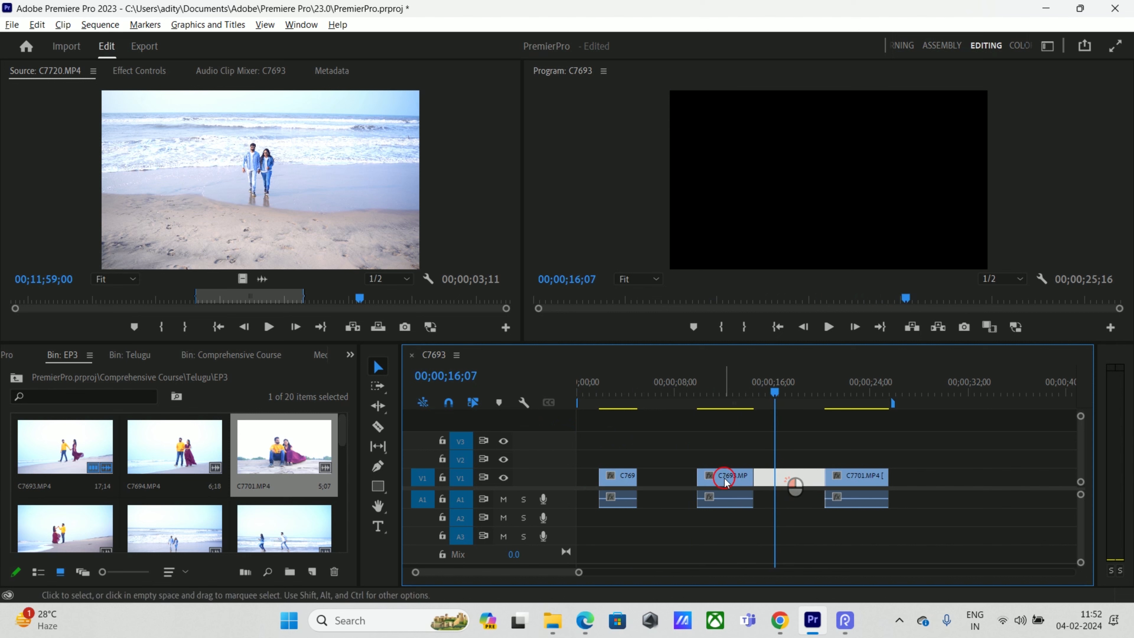
{"action": "key", "text": "Delete"}
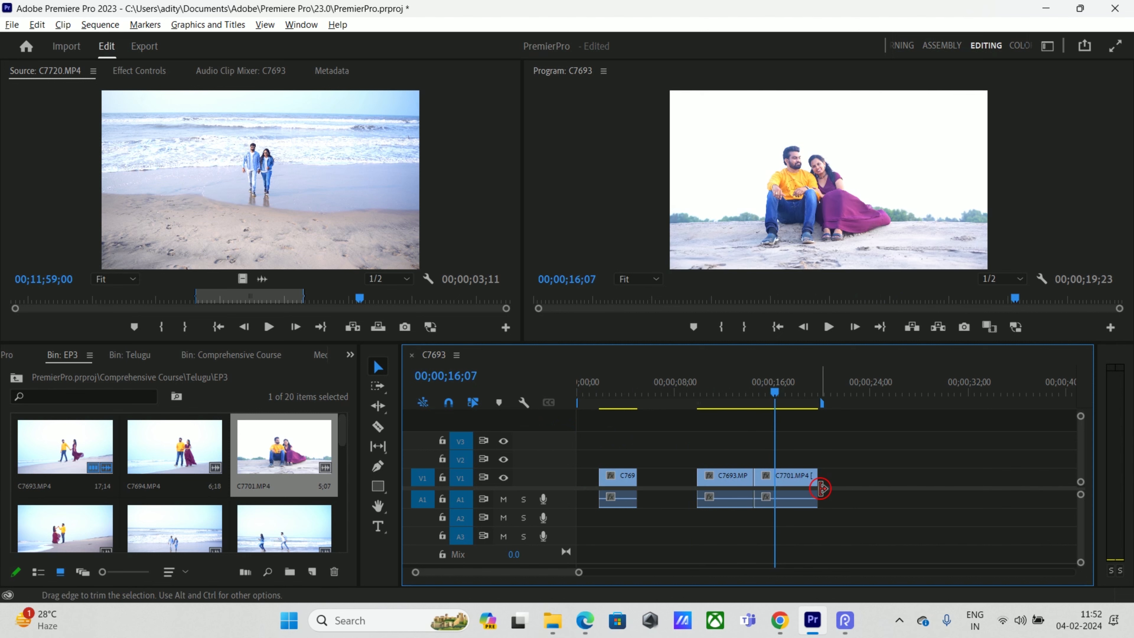
{"action": "left_click", "coordinate": [665, 482]}
{"action": "key", "text": "Delete"}
{"action": "left_click", "coordinate": [584, 487]}
{"action": "key", "text": "Delete"}
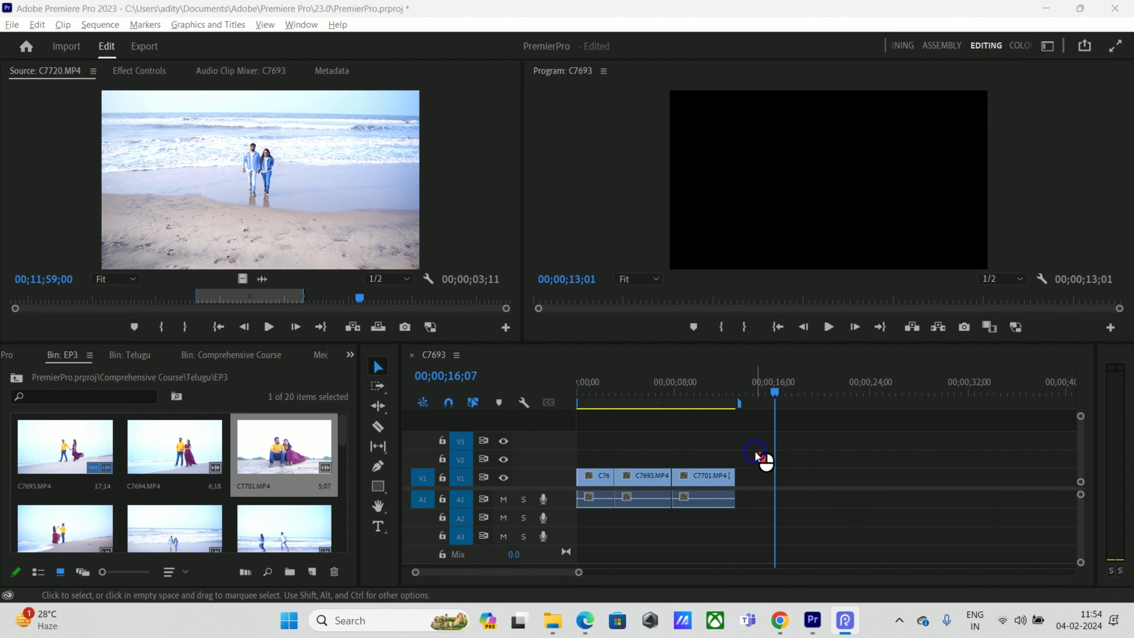
- Move all three clips' video to V2 with C7701.MP4 starting at 00;00;16;07, and space the two C7693.MP4 pieces apart
{"action": "left_click_drag", "start_coordinate": [755, 451], "coordinate": [587, 532]}
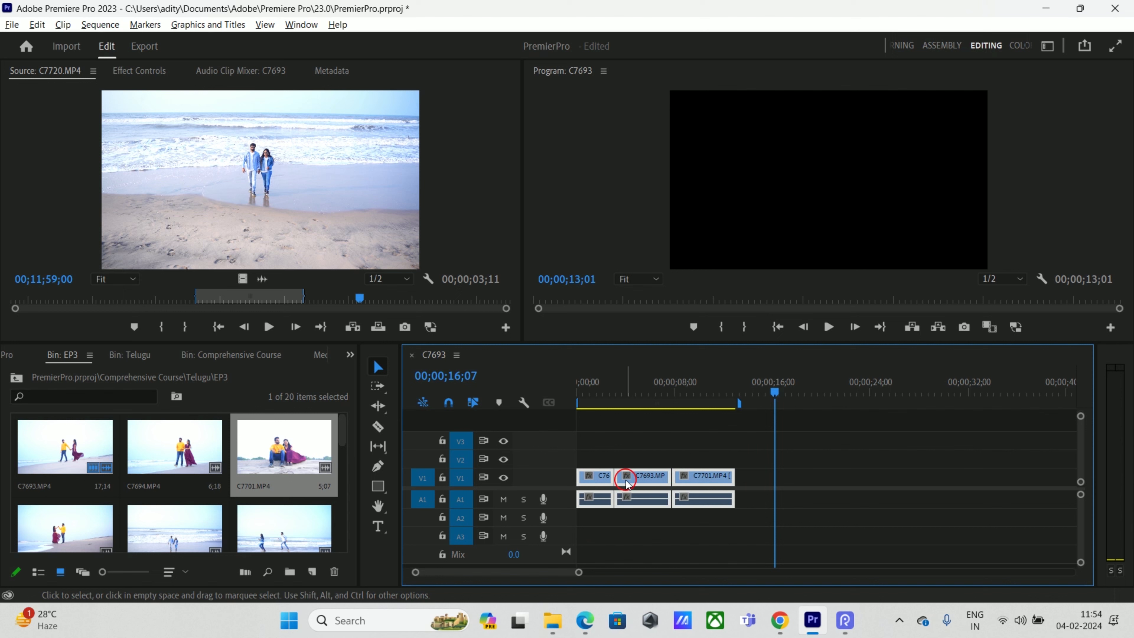
{"action": "left_click_drag", "start_coordinate": [724, 478], "coordinate": [826, 460]}
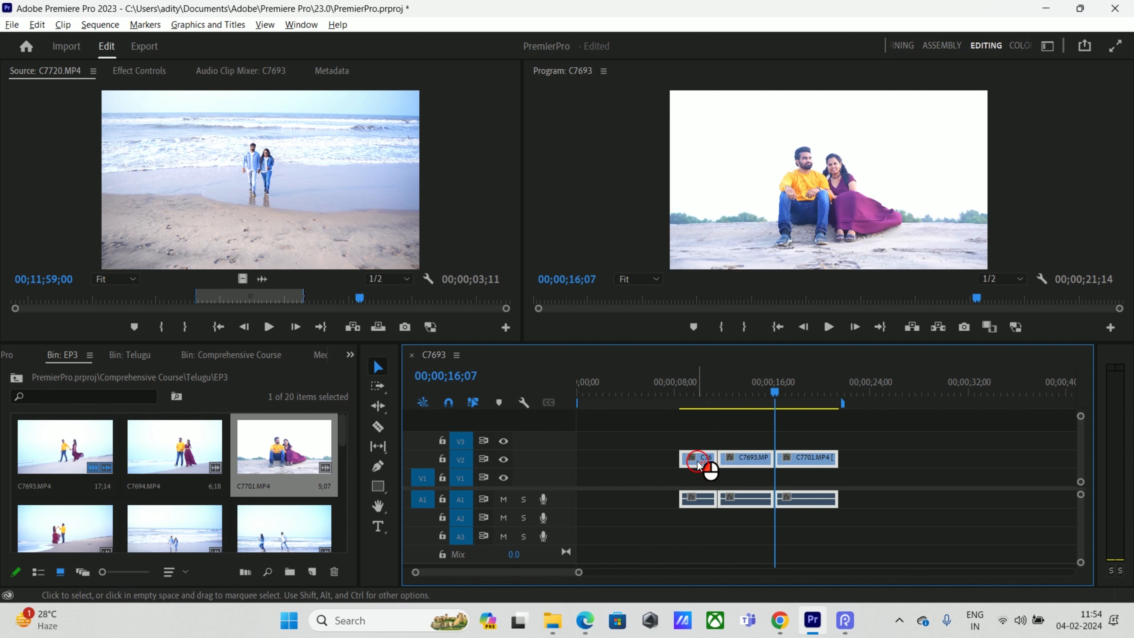
{"action": "left_click", "coordinate": [625, 464]}
{"action": "left_click_drag", "start_coordinate": [699, 460], "coordinate": [625, 460]}
{"action": "left_click_drag", "start_coordinate": [743, 462], "coordinate": [702, 462]}
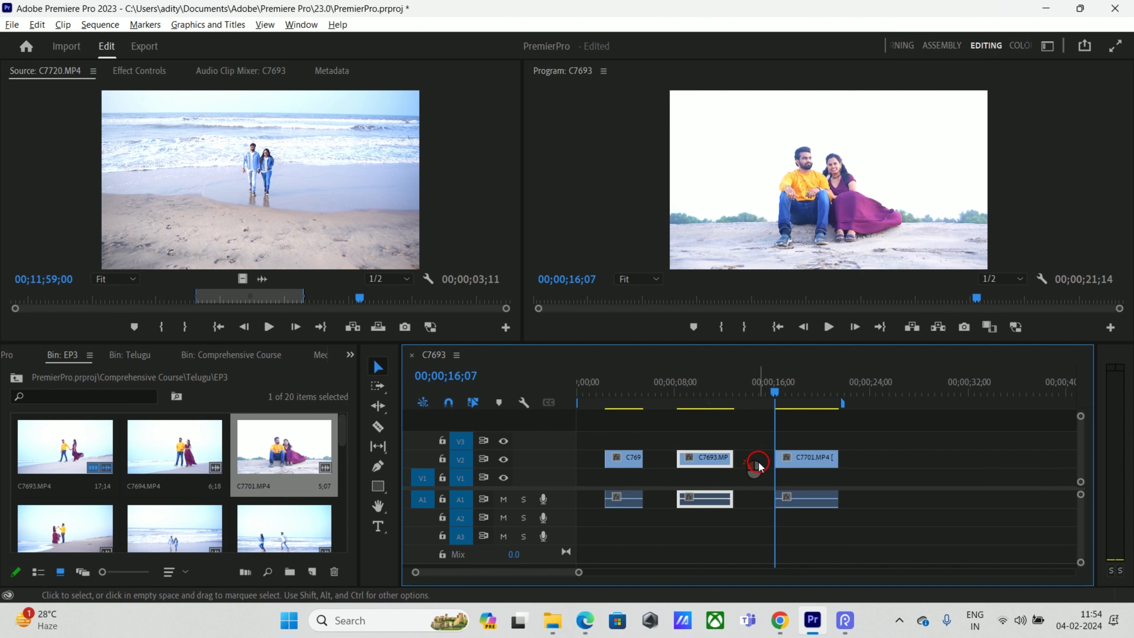
- Select each empty gap between and before the clips on V2 in turn
{"action": "left_click", "coordinate": [755, 464]}
{"action": "left_click", "coordinate": [660, 464]}
{"action": "left_click", "coordinate": [589, 465]}
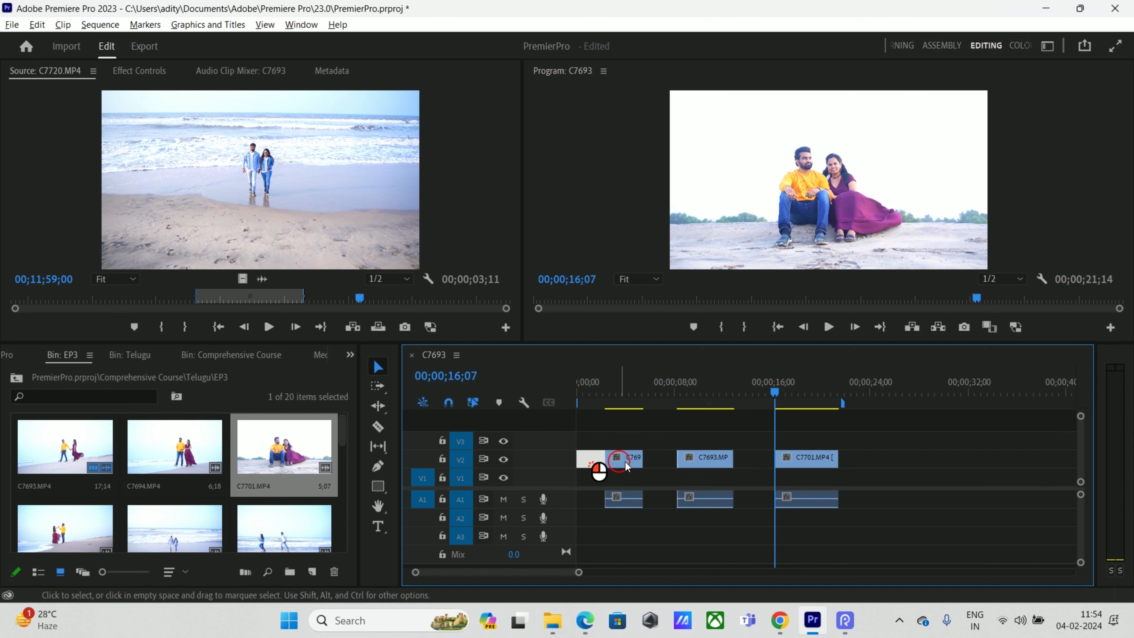
{"action": "left_click", "coordinate": [760, 465]}
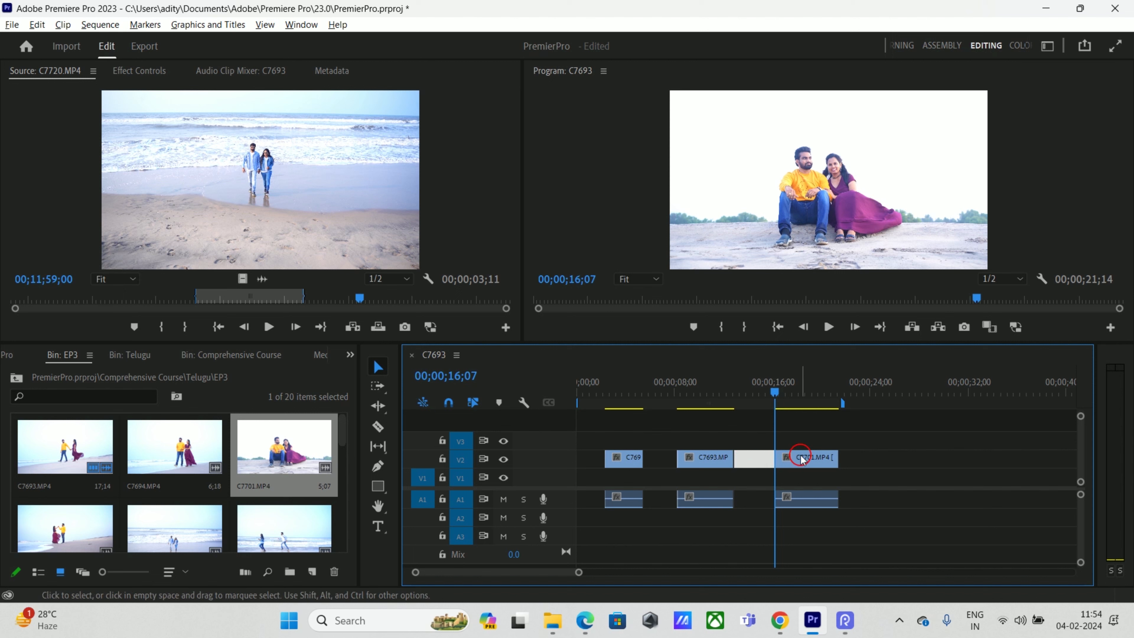
- Copy the C7701.MP4 clip and paste four copies after it with gaps between them, the first at 00;00;25;29 and the third at 00;00;44;09
{"action": "left_click", "coordinate": [864, 401]}
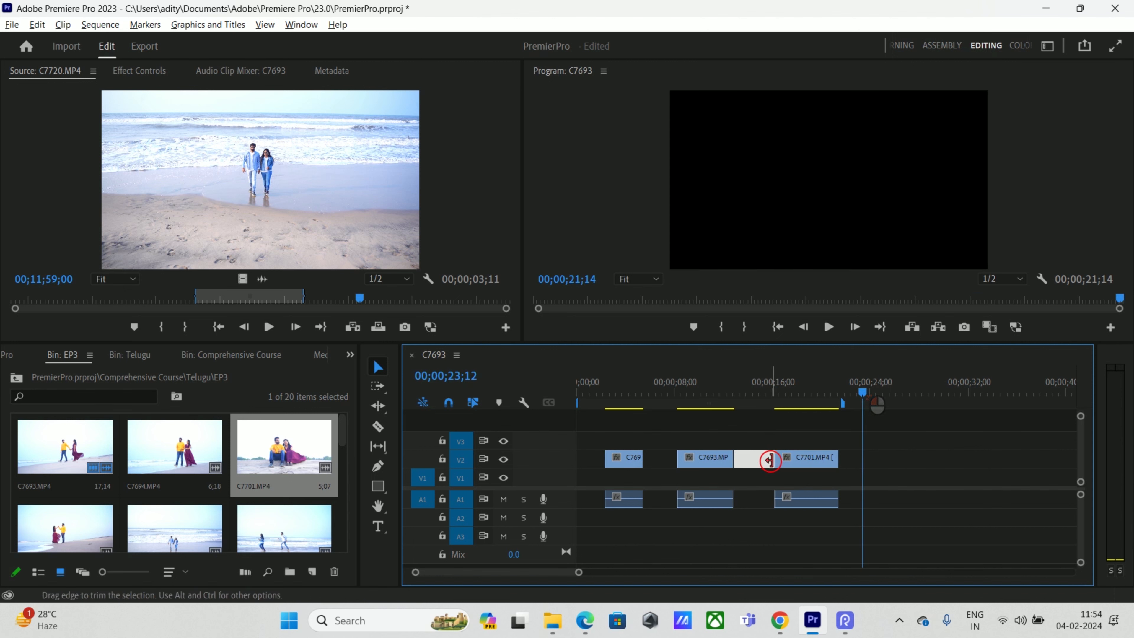
{"action": "left_click", "coordinate": [783, 462]}
{"action": "left_click", "coordinate": [894, 393]}
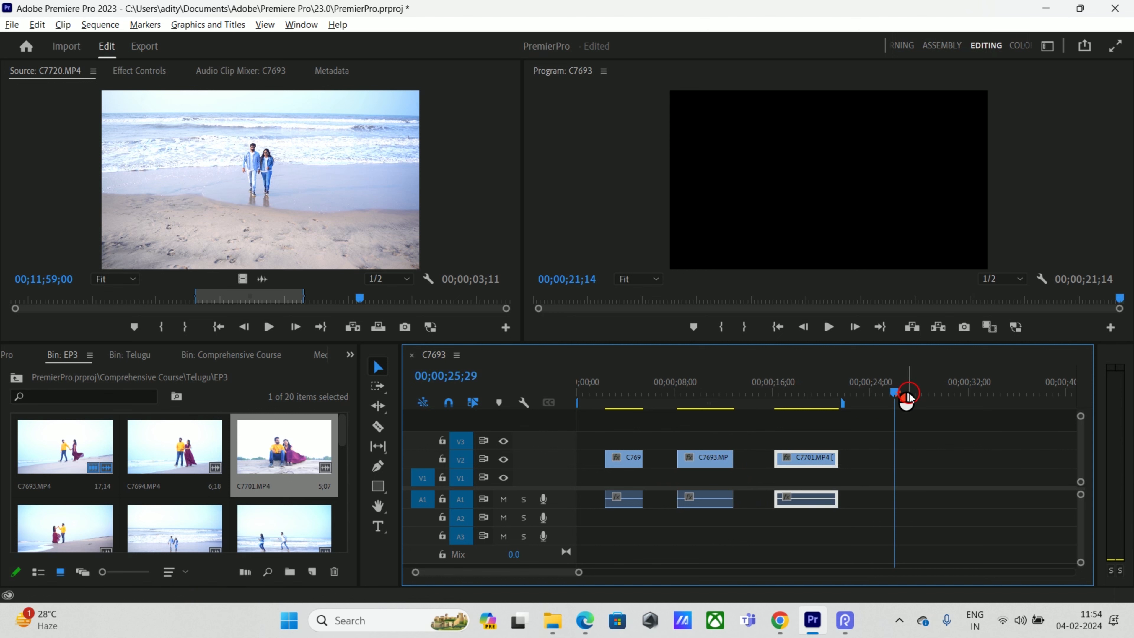
{"action": "key", "text": "ctrl+v"}
{"action": "left_click", "coordinate": [1002, 393]}
{"action": "key", "text": "ctrl+v"}
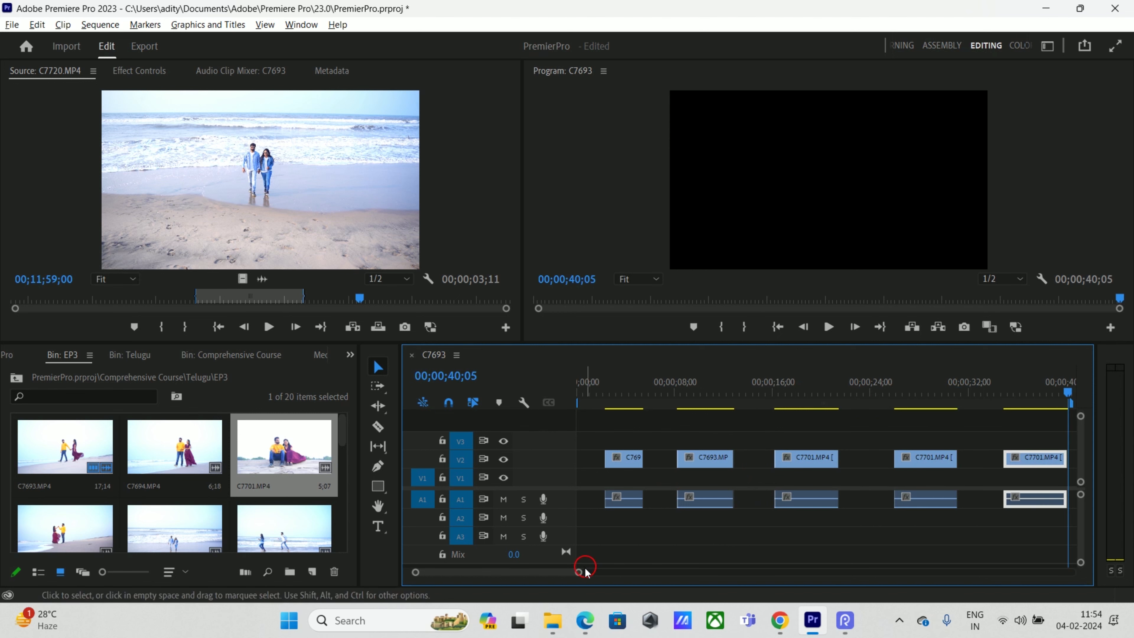
{"action": "scroll", "coordinate": [571, 574], "scroll_direction": "down", "scroll_amount": 3}
{"action": "left_click", "coordinate": [971, 394]}
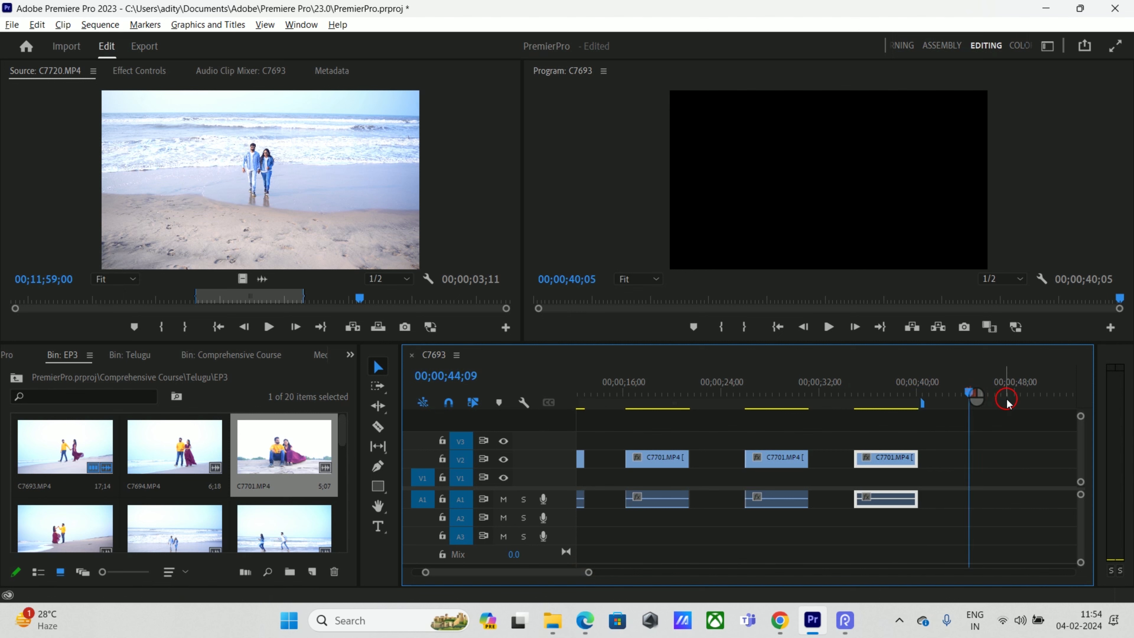
{"action": "key", "text": "ctrl+v"}
{"action": "left_click", "coordinate": [1057, 395]}
{"action": "key", "text": "ctrl+v"}
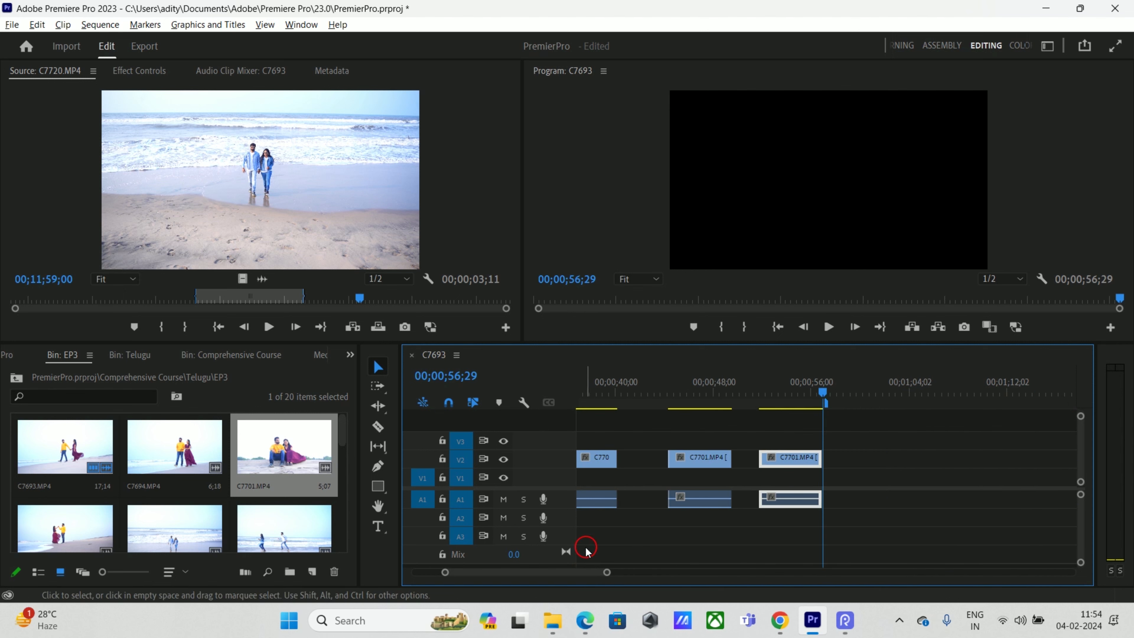
- Select all clips in the sequence and close the gaps between them with Close Gap
{"action": "scroll", "coordinate": [587, 576], "scroll_direction": "up", "scroll_amount": 5}
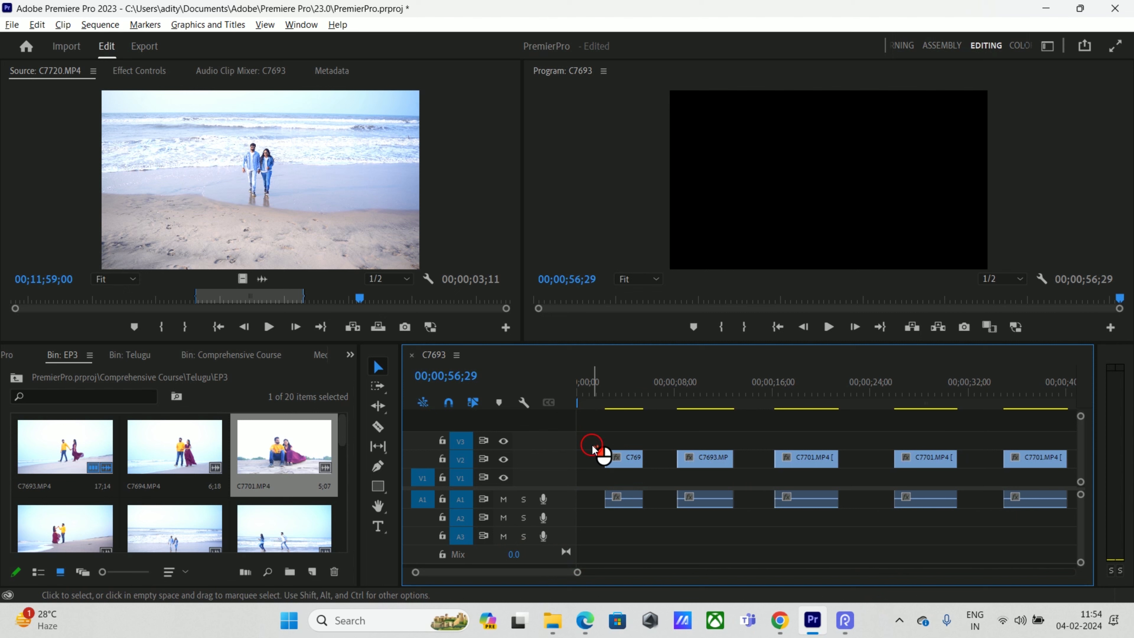
{"action": "key", "text": "ctrl+a"}
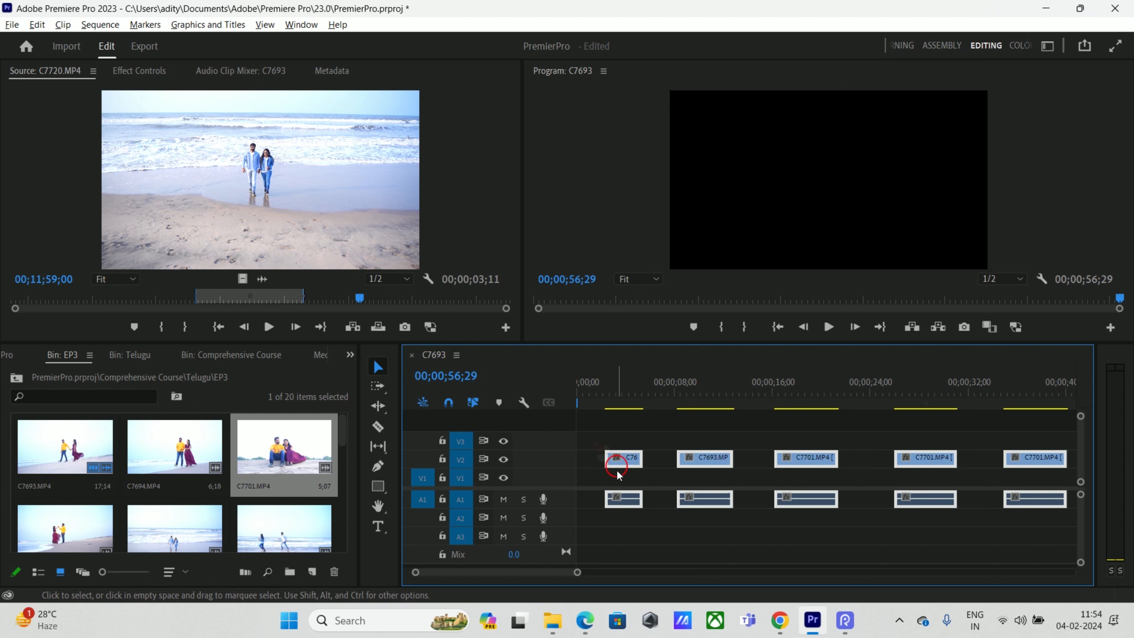
{"action": "left_click", "coordinate": [115, 25]}
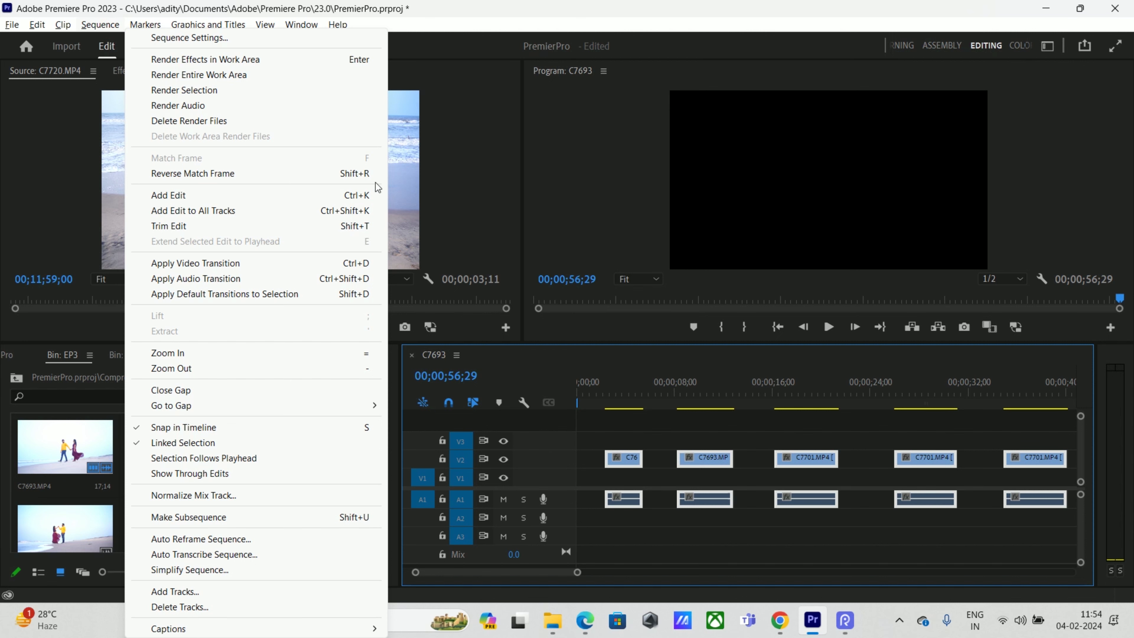
{"action": "left_click", "coordinate": [272, 392]}
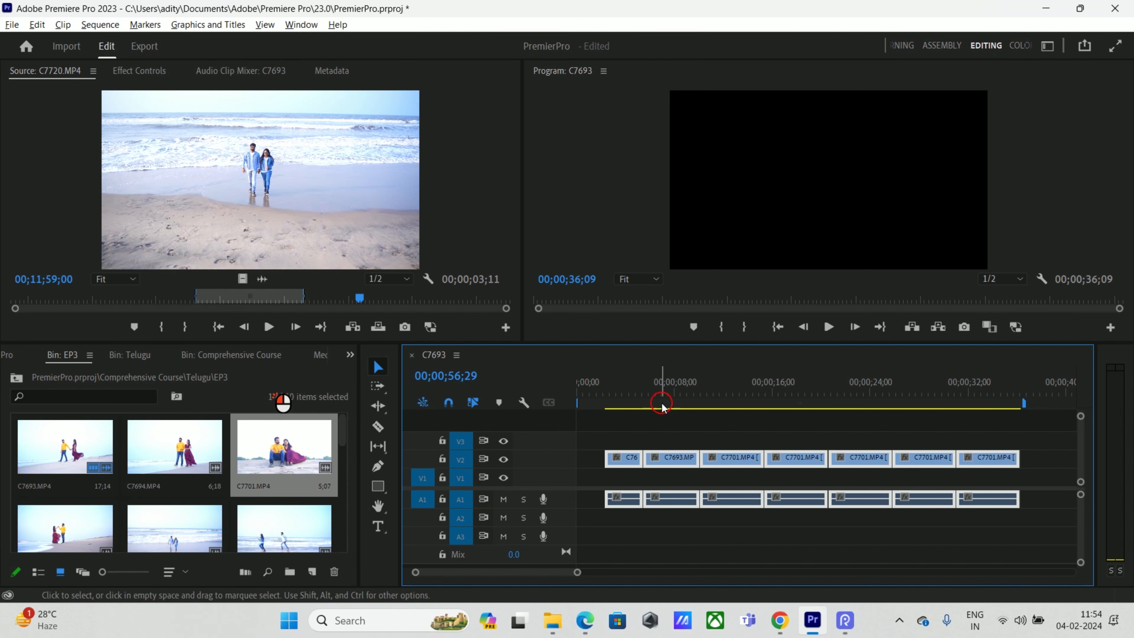
- Move all the joined clips together to the very start of the sequence, keeping them on V2 and A1
{"action": "left_click", "coordinate": [676, 446]}
{"action": "left_click_drag", "start_coordinate": [597, 439], "coordinate": [1023, 529]}
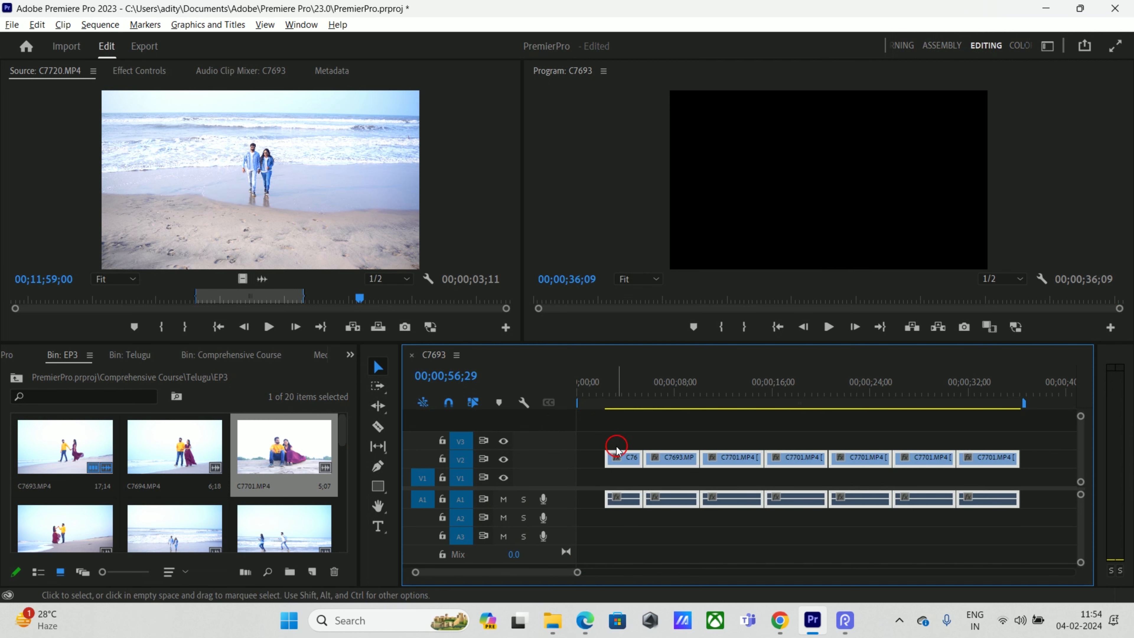
{"action": "left_click", "coordinate": [606, 440]}
{"action": "left_click", "coordinate": [675, 463]}
{"action": "left_click_drag", "start_coordinate": [620, 458], "coordinate": [592, 463]}
{"action": "left_click", "coordinate": [609, 516]}
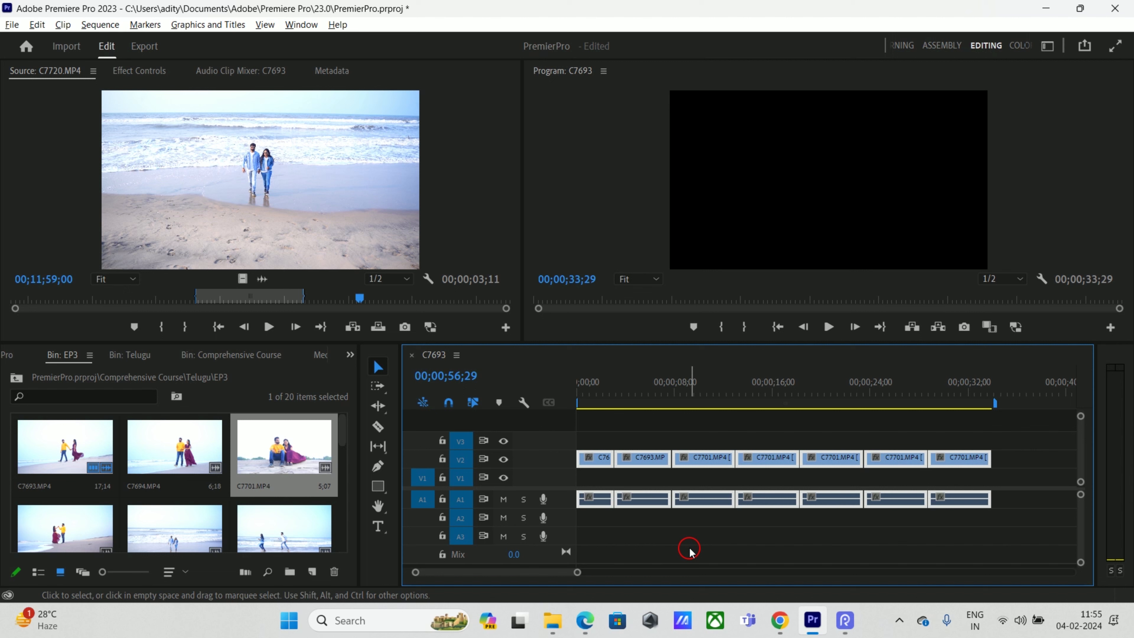
{"action": "left_click", "coordinate": [601, 619]}
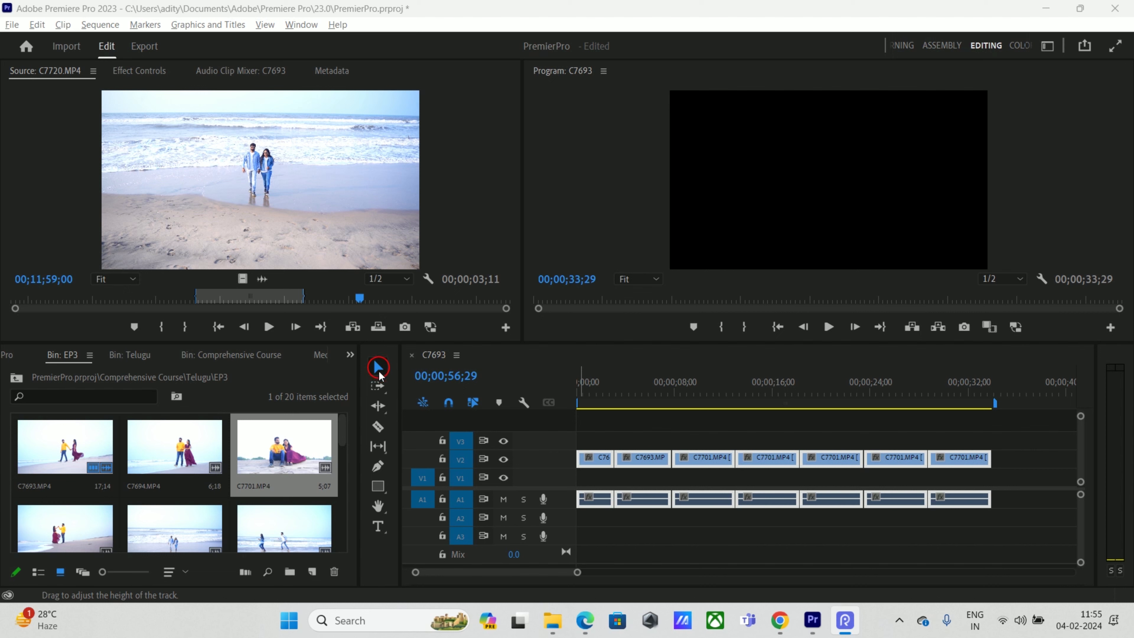
{"action": "left_click", "coordinate": [795, 488]}
{"action": "left_click", "coordinate": [378, 427]}
- Move the last C7701.MP4 clip away from the others to start at about 47 seconds and expand the V2 track to show thumbnails
{"action": "scroll", "coordinate": [557, 576], "scroll_direction": "down", "scroll_amount": 5}
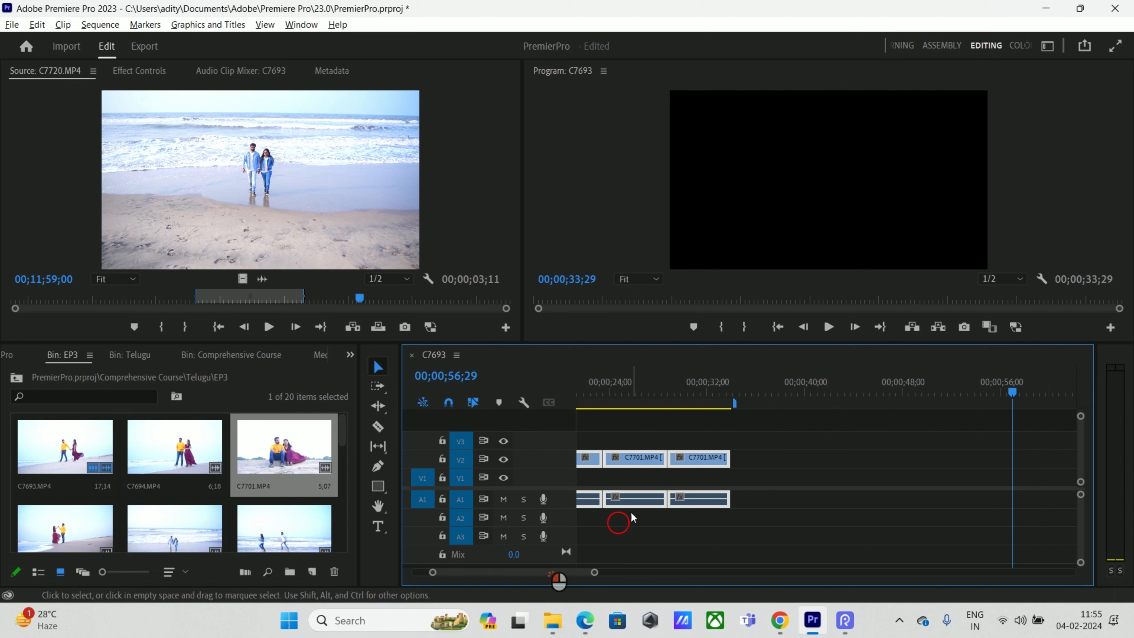
{"action": "left_click_drag", "start_coordinate": [699, 465], "coordinate": [924, 464]}
{"action": "left_click", "coordinate": [858, 472]}
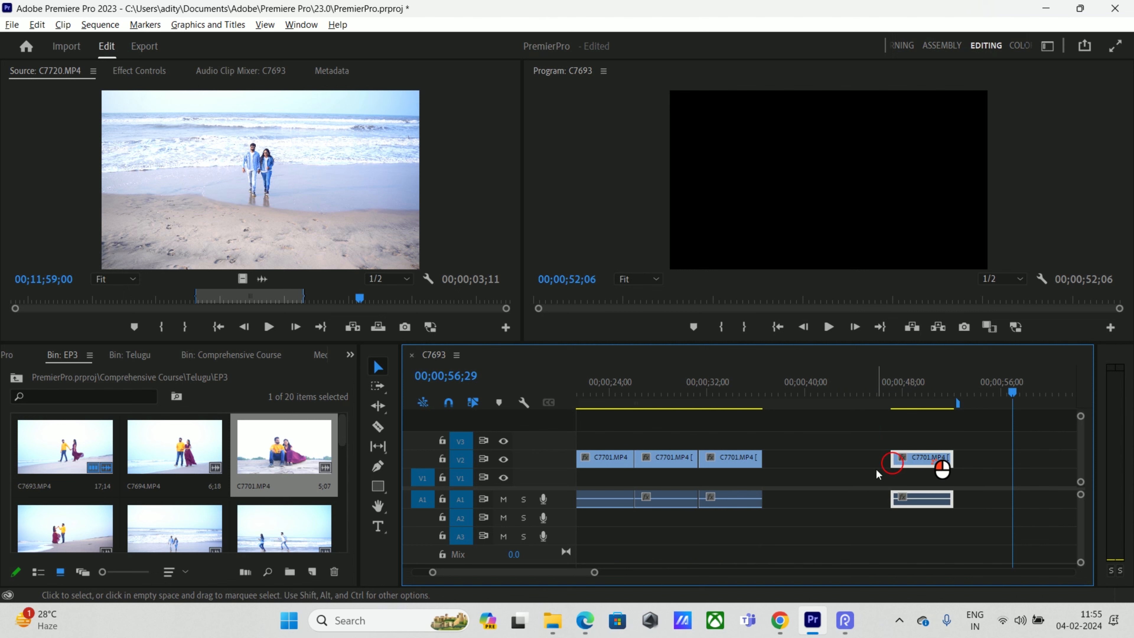
{"action": "double_click", "coordinate": [552, 463]}
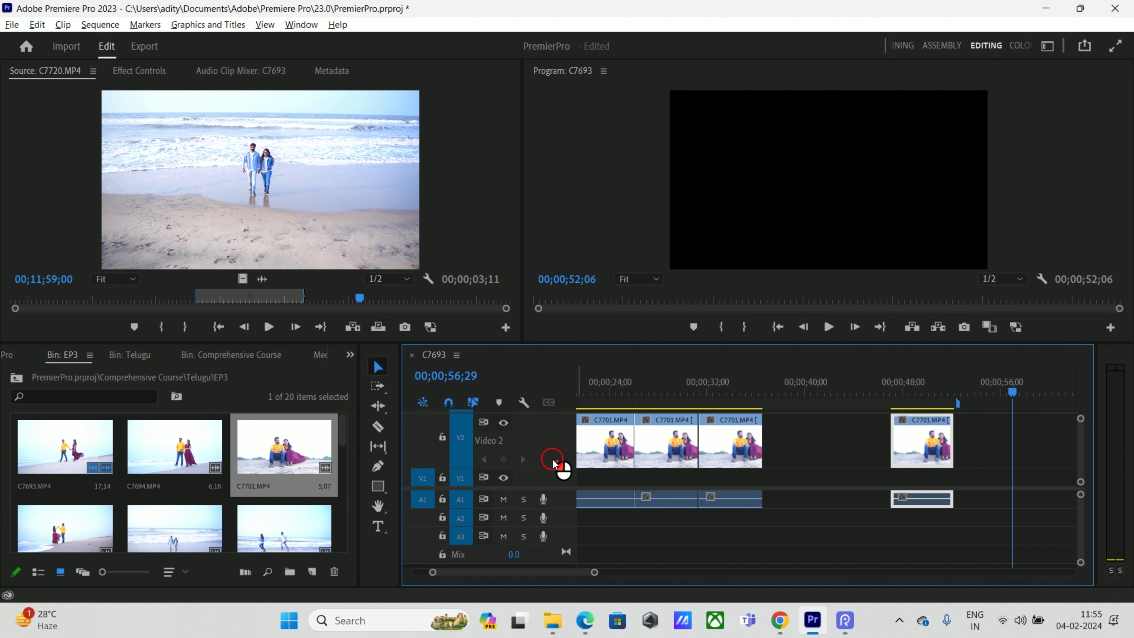
- Extend the end of the separated C7701.MP4 clip to 00;00;57;10 and move the playhead to 00;00;54;02 within it
{"action": "left_click_drag", "start_coordinate": [906, 390], "coordinate": [929, 393]}
{"action": "left_click_drag", "start_coordinate": [949, 435], "coordinate": [1015, 440]}
{"action": "left_click_drag", "start_coordinate": [902, 381], "coordinate": [979, 420]}
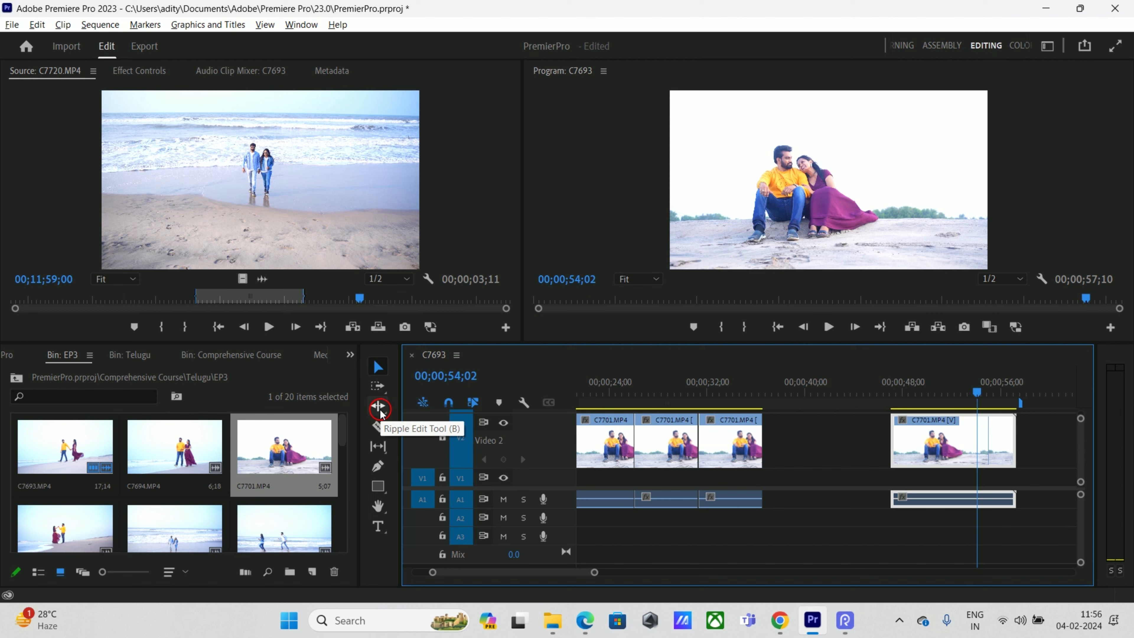
- Trim about 3.5 seconds off the start of the separated C7701.MP4 clip with the Ripple Edit tool
{"action": "left_click", "coordinate": [379, 406]}
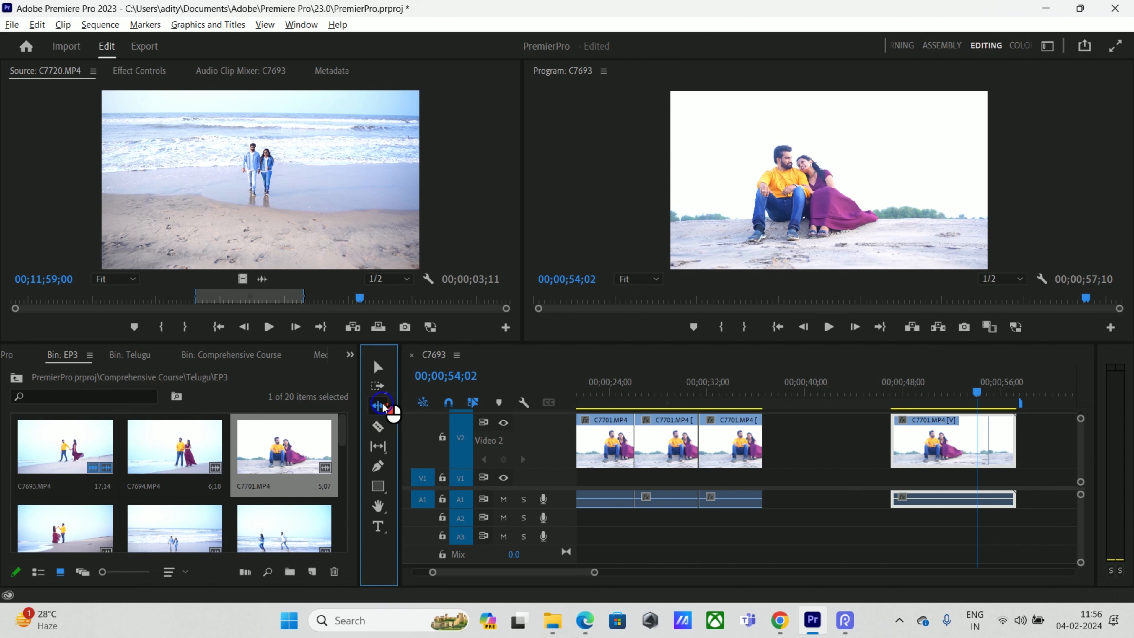
{"action": "left_click", "coordinate": [894, 437]}
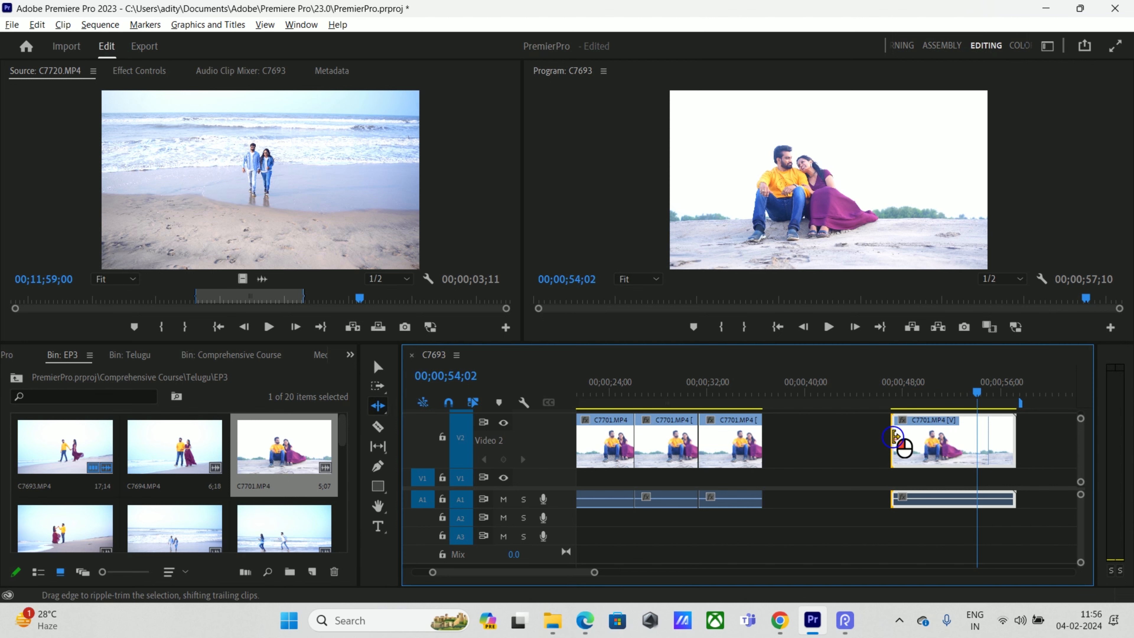
{"action": "left_click", "coordinate": [891, 393]}
{"action": "left_click_drag", "start_coordinate": [892, 393], "coordinate": [894, 395]}
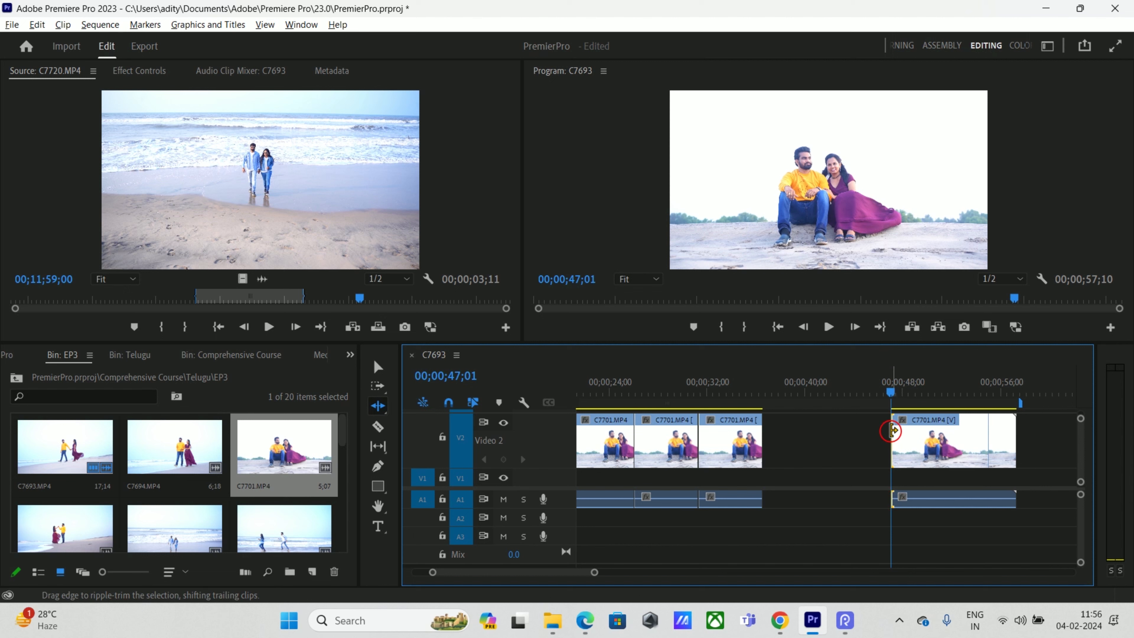
{"action": "left_click_drag", "start_coordinate": [892, 435], "coordinate": [935, 439]}
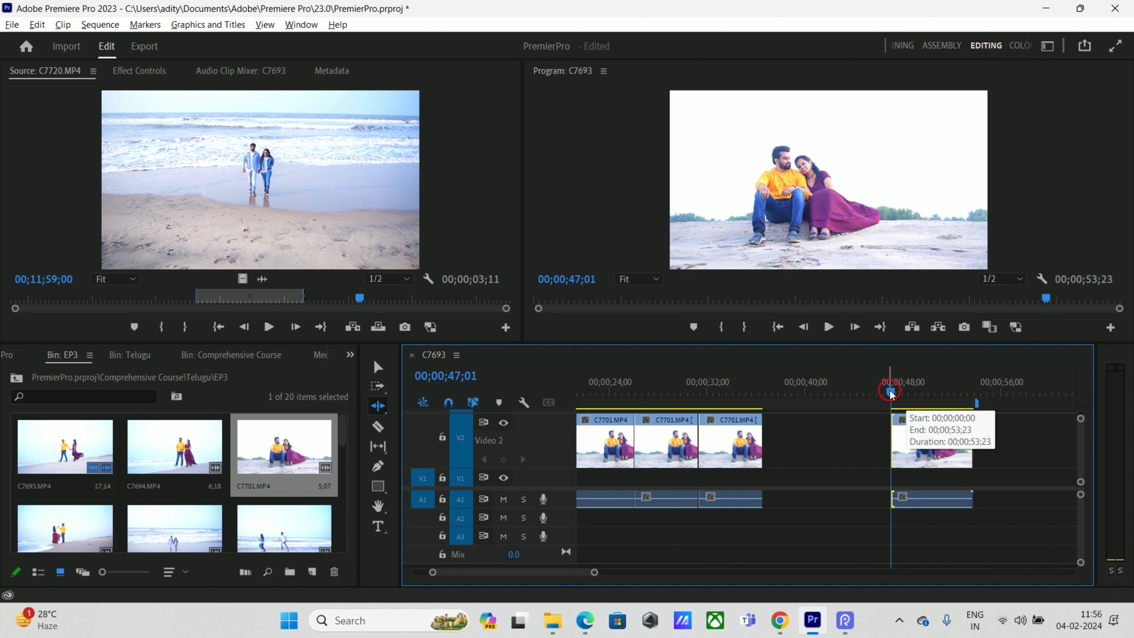
{"action": "left_click", "coordinate": [890, 392]}
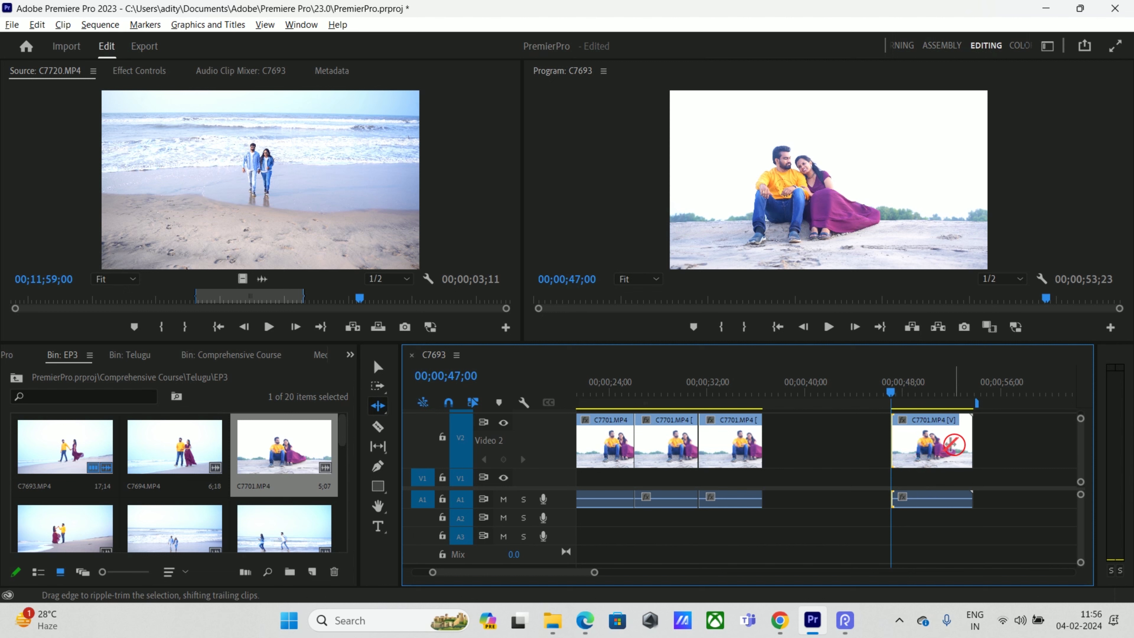
{"action": "left_click", "coordinate": [892, 391]}
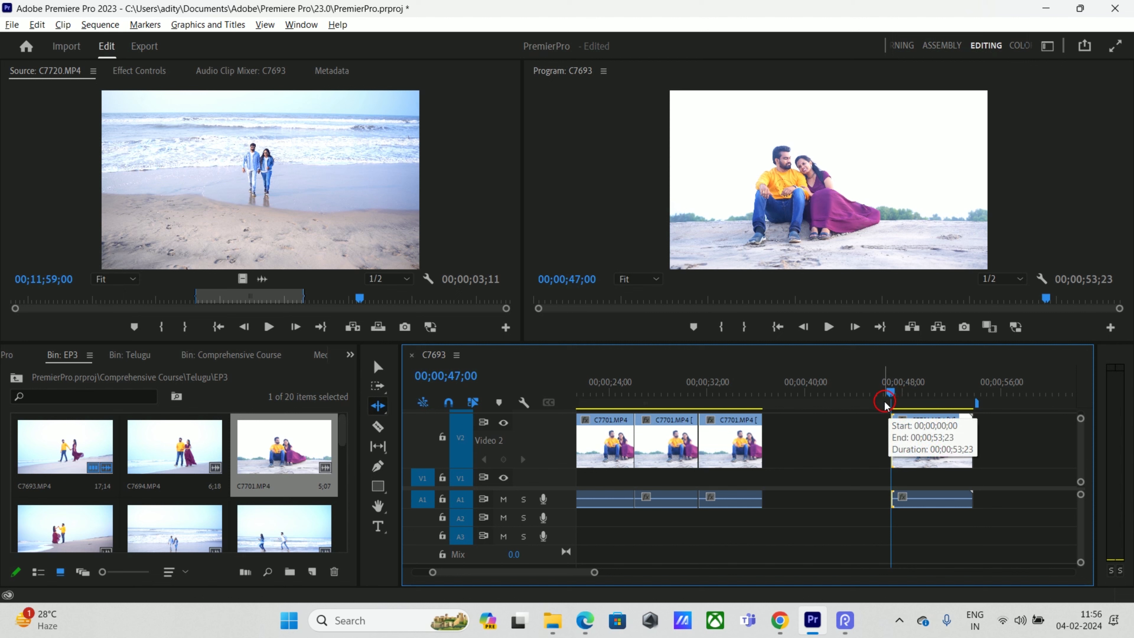
- Undo the ripple trim and trim the separated clip's start to about 51 seconds with the Selection tool
{"action": "left_click", "coordinate": [378, 366]}
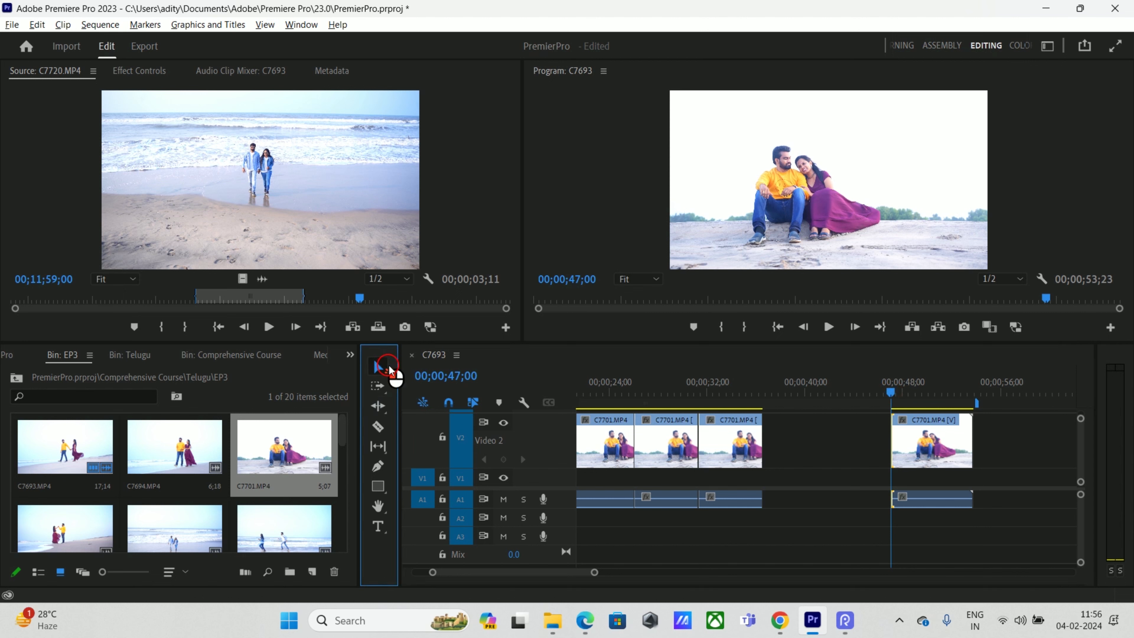
{"action": "key", "text": "ctrl+z"}
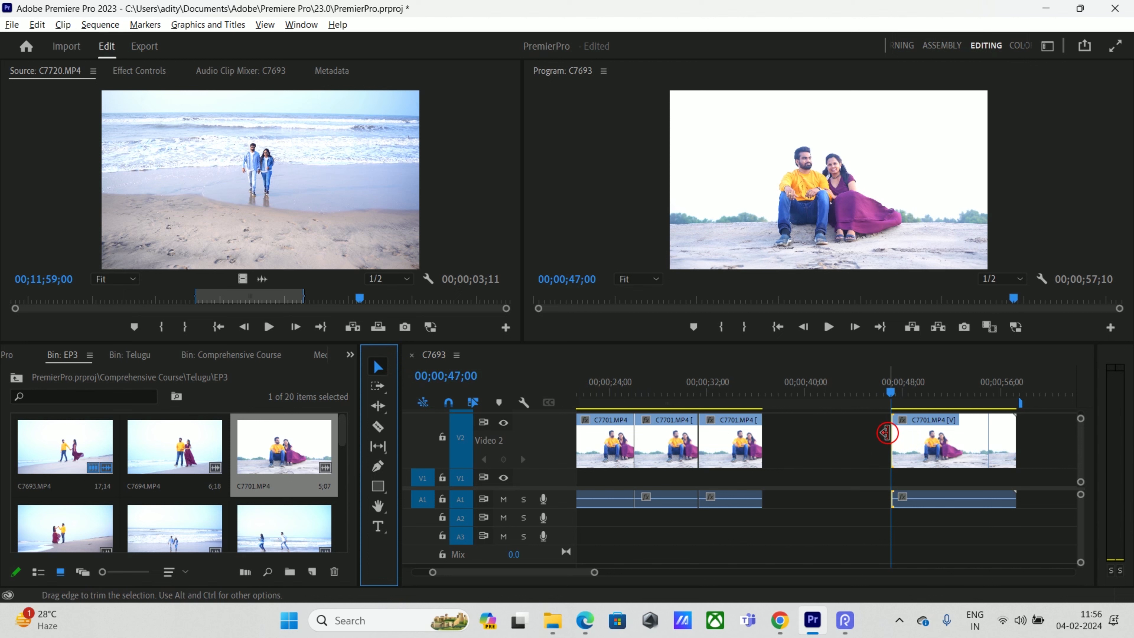
{"action": "left_click", "coordinate": [890, 397]}
{"action": "left_click_drag", "start_coordinate": [894, 440], "coordinate": [944, 445]}
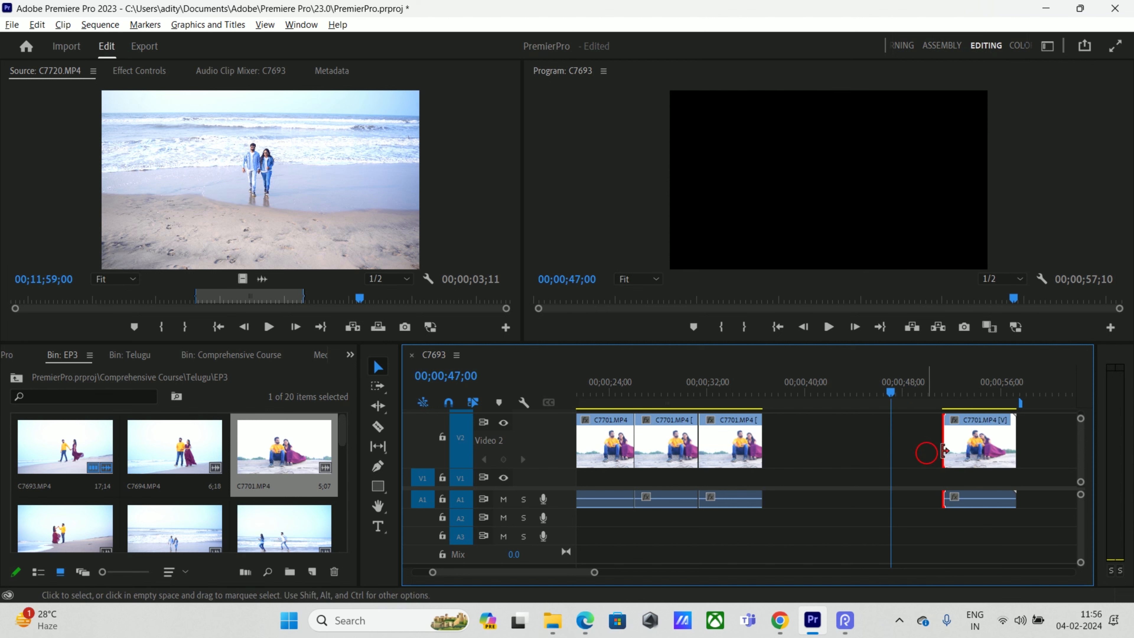
{"action": "left_click", "coordinate": [913, 436]}
{"action": "left_click", "coordinate": [920, 433]}
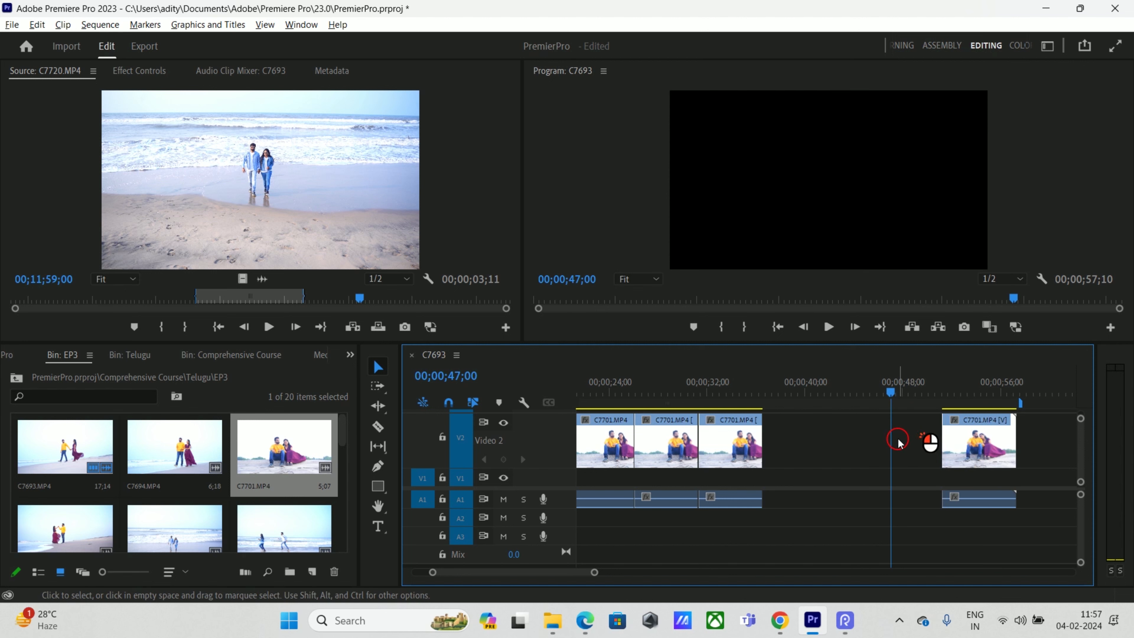
- Extend the start of the separated C7701.MP4 clip back to the playhead at 00;00;47;00
{"action": "left_click", "coordinate": [891, 396]}
{"action": "left_click", "coordinate": [977, 448]}
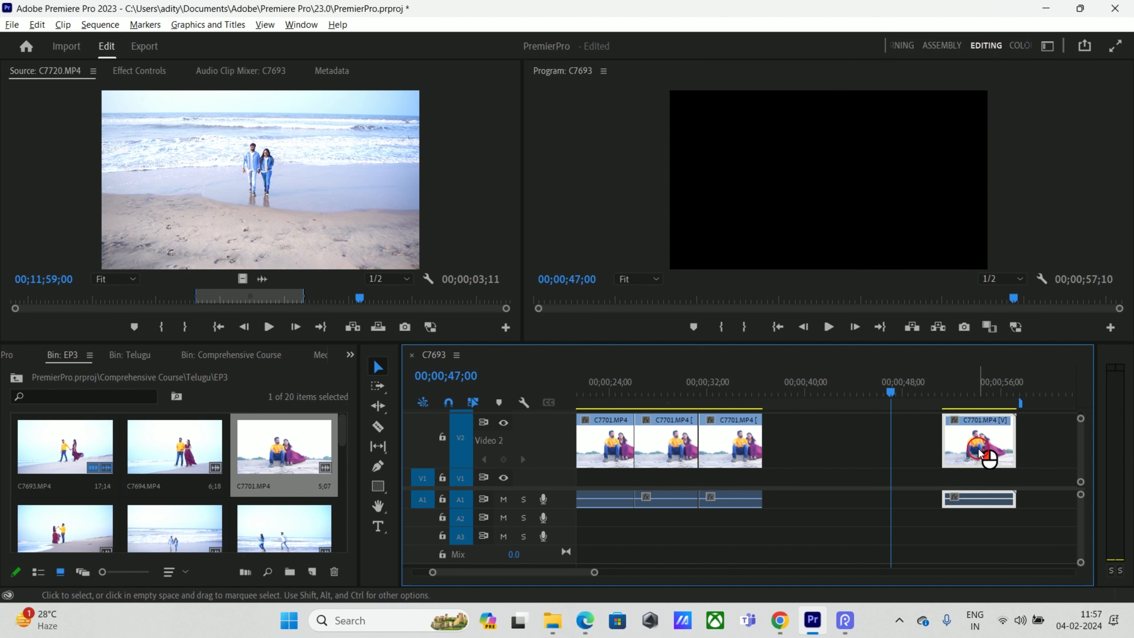
{"action": "left_click", "coordinate": [944, 441]}
{"action": "left_click_drag", "start_coordinate": [944, 442], "coordinate": [891, 442]}
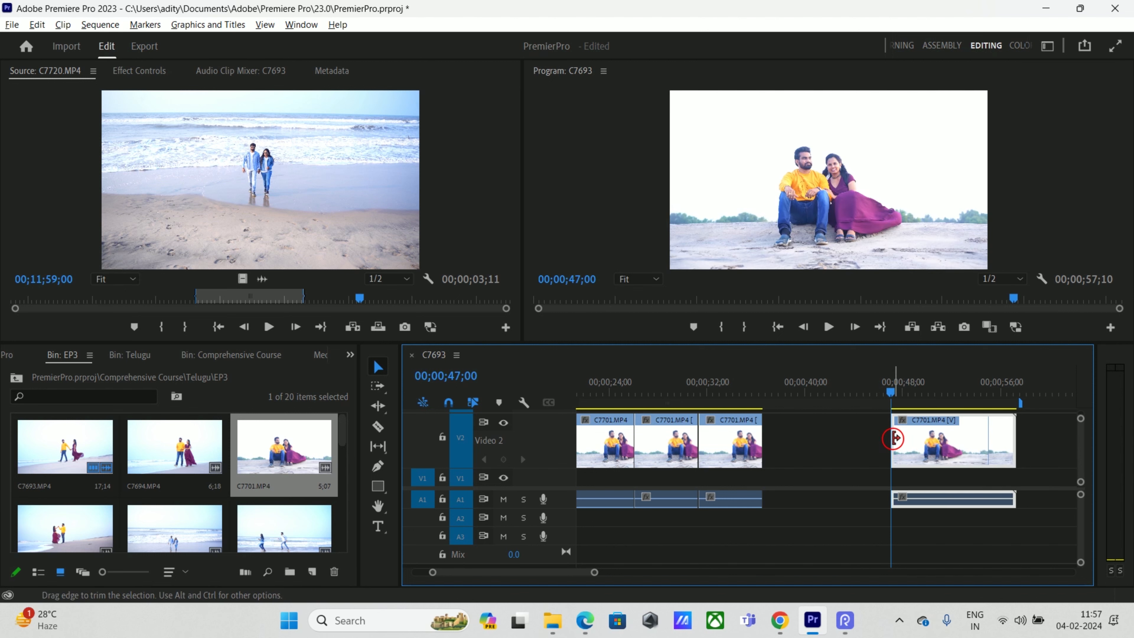
- Ripple trim about 5 seconds off the start of the separated C7701.MP4 clip
{"action": "key", "text": "b"}
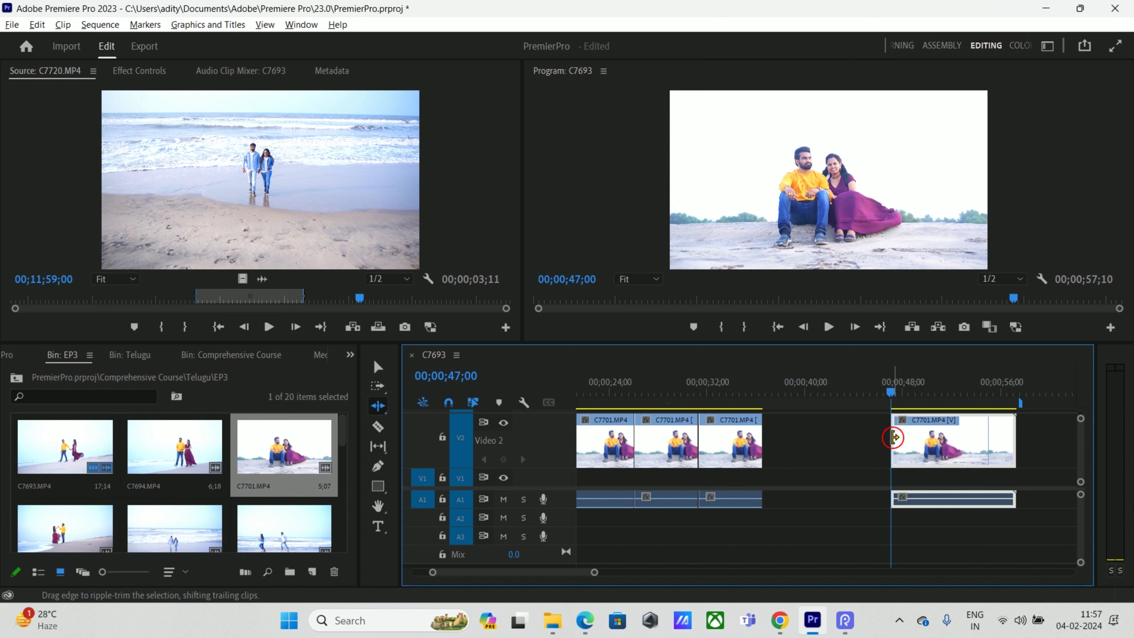
{"action": "left_click_drag", "start_coordinate": [893, 437], "coordinate": [950, 445]}
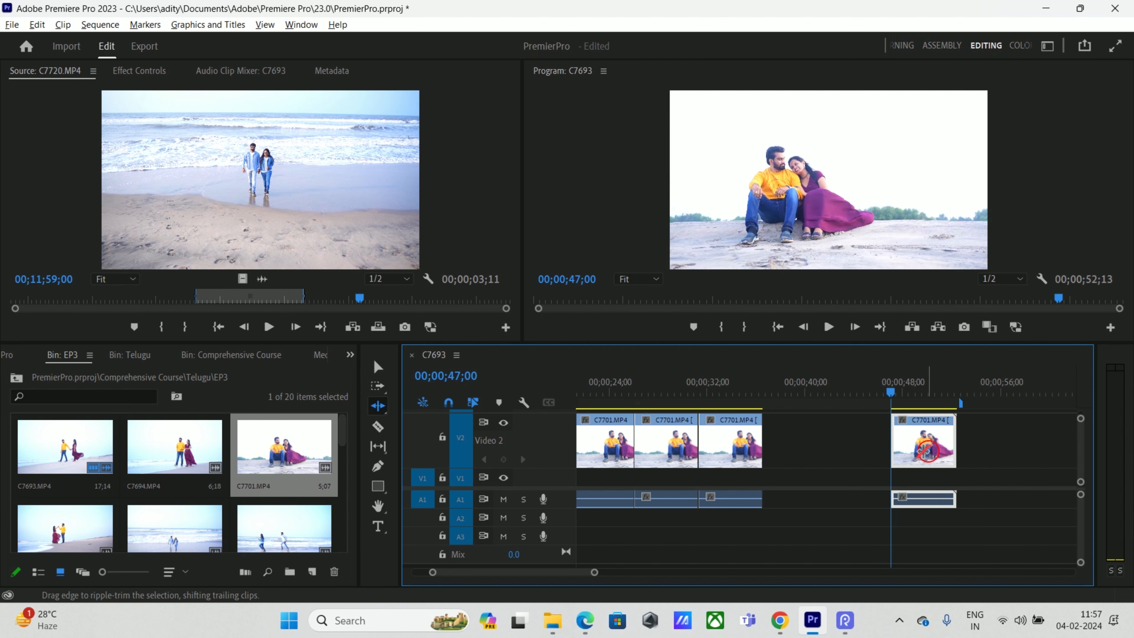
{"action": "left_click", "coordinate": [889, 392]}
- Move the separated C7701.MP4 clip back against the end of the preceding clip, using the playhead near 00;00;36;16 as the join
{"action": "left_click_drag", "start_coordinate": [891, 393], "coordinate": [762, 395]}
{"action": "left_click", "coordinate": [739, 394]}
{"action": "left_click", "coordinate": [925, 447]}
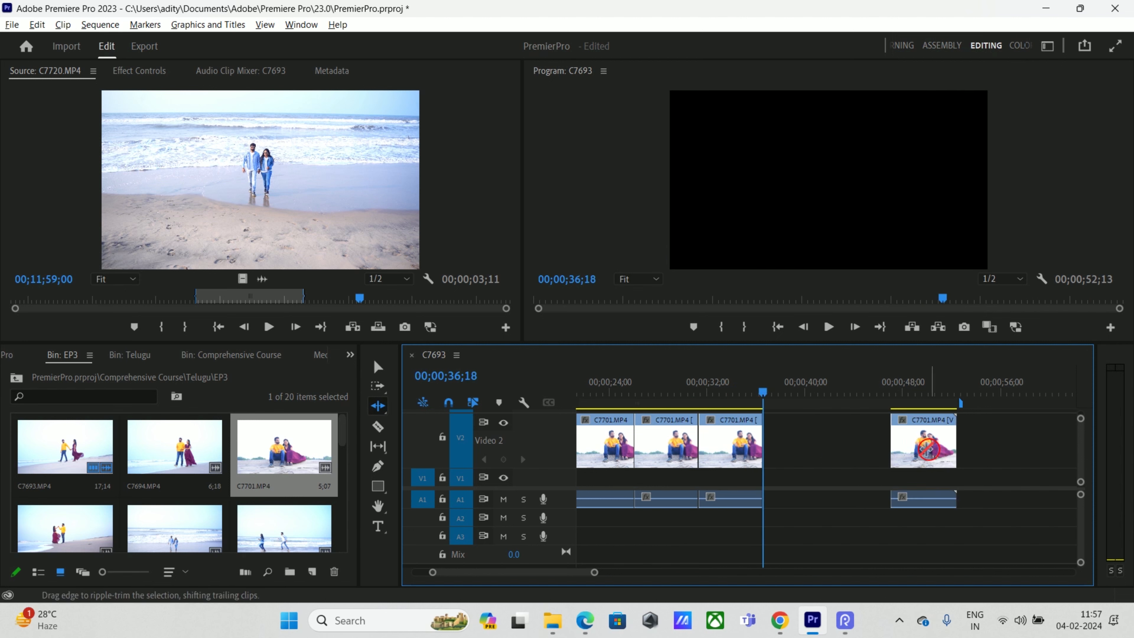
{"action": "key", "text": "v"}
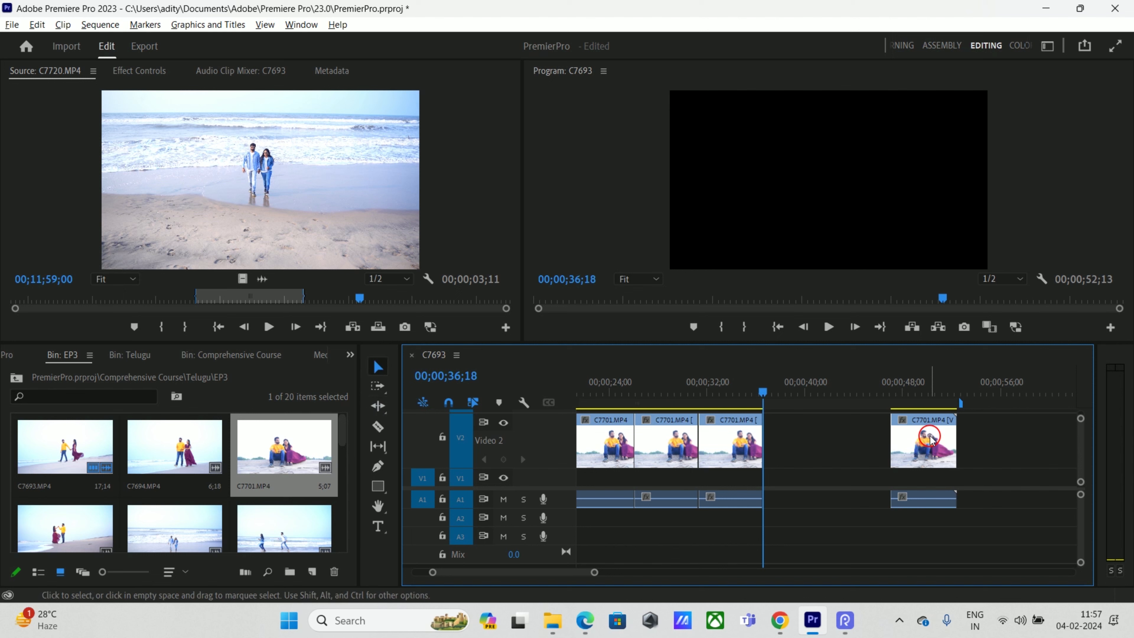
{"action": "left_click_drag", "start_coordinate": [928, 435], "coordinate": [806, 432]}
{"action": "mouse_move", "coordinate": [766, 393]}
{"action": "left_mouse_down"}
{"action": "mouse_move", "coordinate": [713, 393]}
{"action": "mouse_move", "coordinate": [754, 393]}
{"action": "mouse_move", "coordinate": [774, 402]}
{"action": "mouse_move", "coordinate": [749, 400]}
{"action": "mouse_move", "coordinate": [765, 409]}
{"action": "left_mouse_up"}
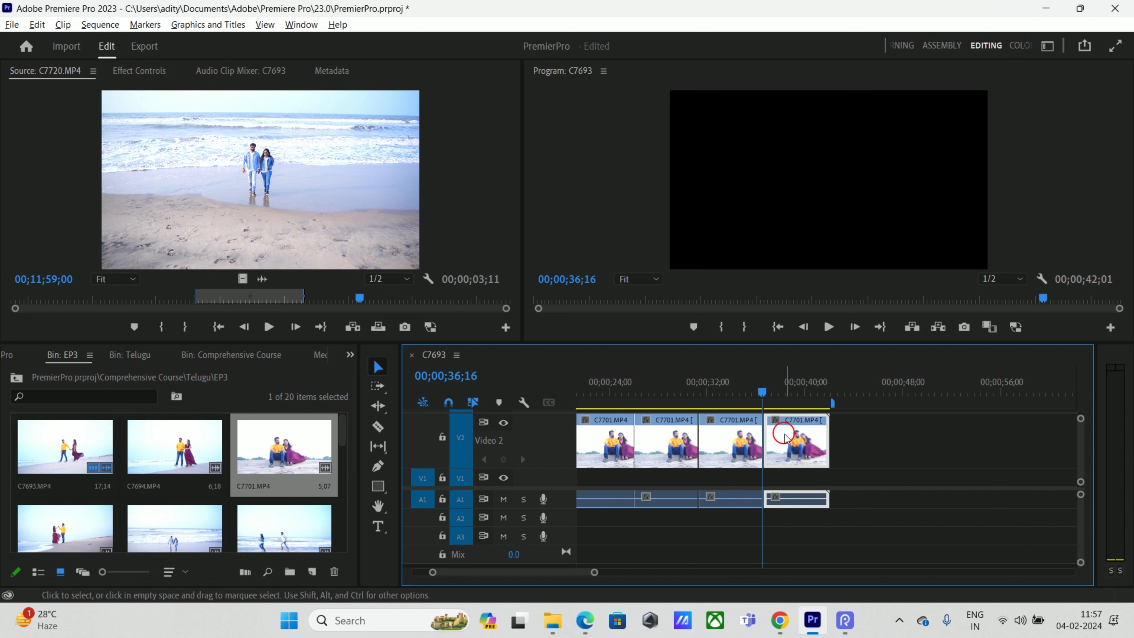
{"action": "left_click_drag", "start_coordinate": [802, 448], "coordinate": [798, 447]}
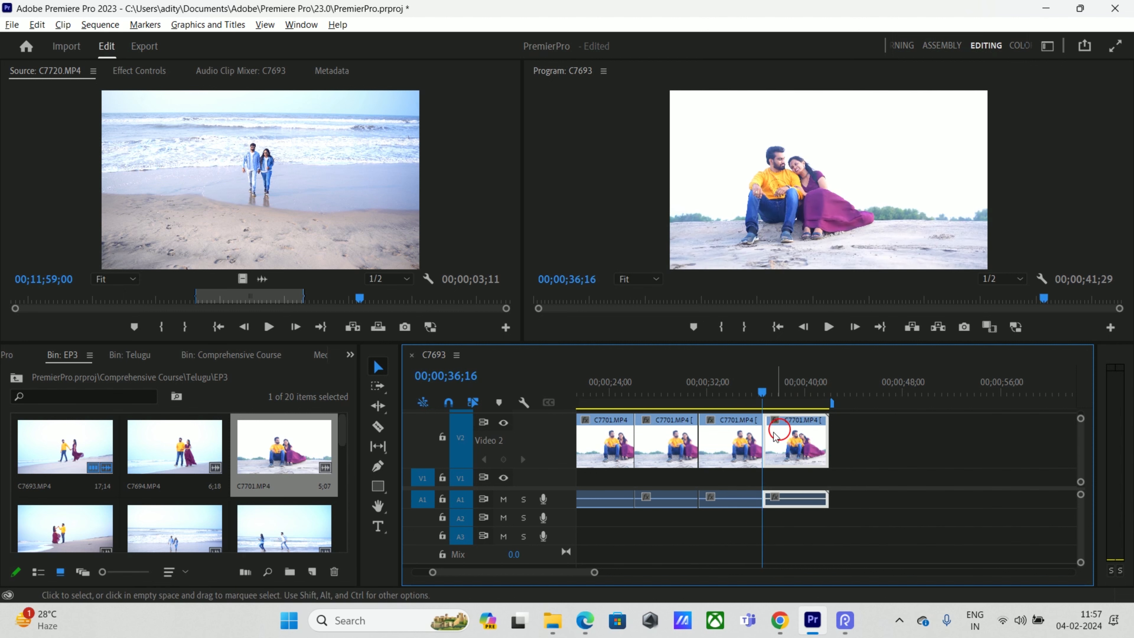
- Ripple trim about 2.5 seconds off the start of the last C7701.MP4 clip
{"action": "left_click", "coordinate": [377, 405]}
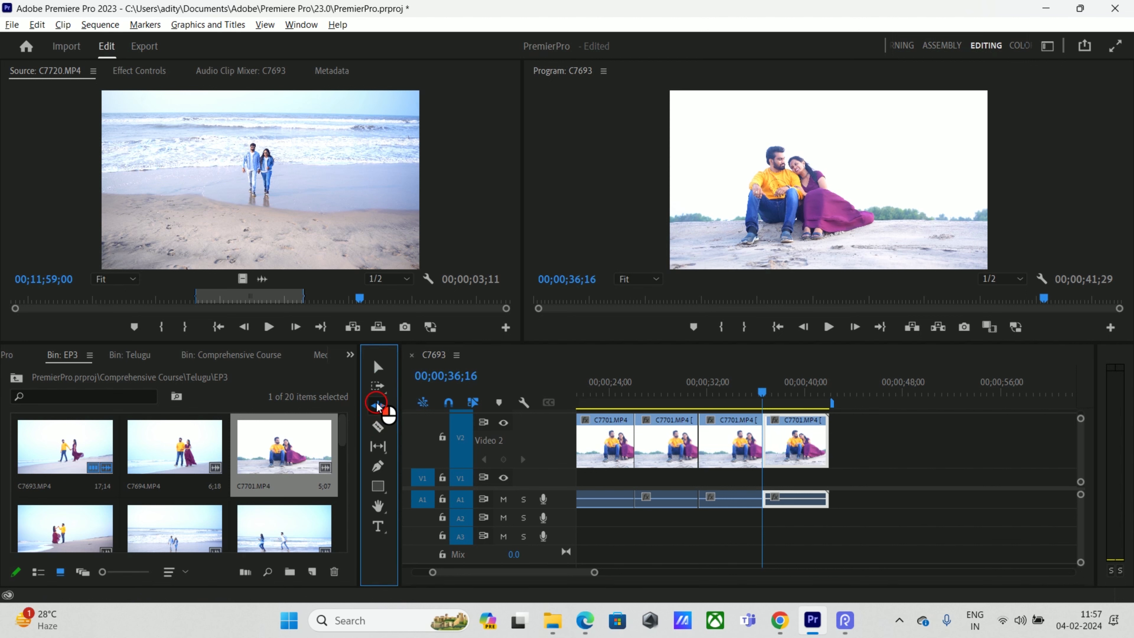
{"action": "left_click_drag", "start_coordinate": [769, 442], "coordinate": [798, 442]}
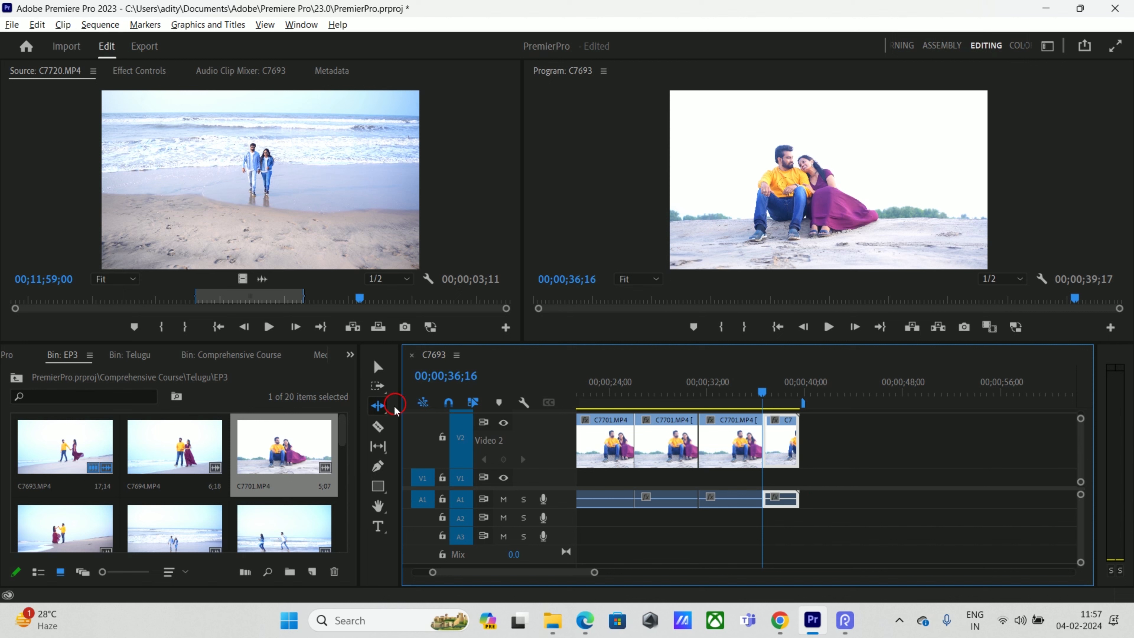
- Activate the Slip tool and add C7744.MP4 from the EP3 bin to V2 after a gap, starting around 00;00;43;13
{"action": "left_click", "coordinate": [379, 446]}
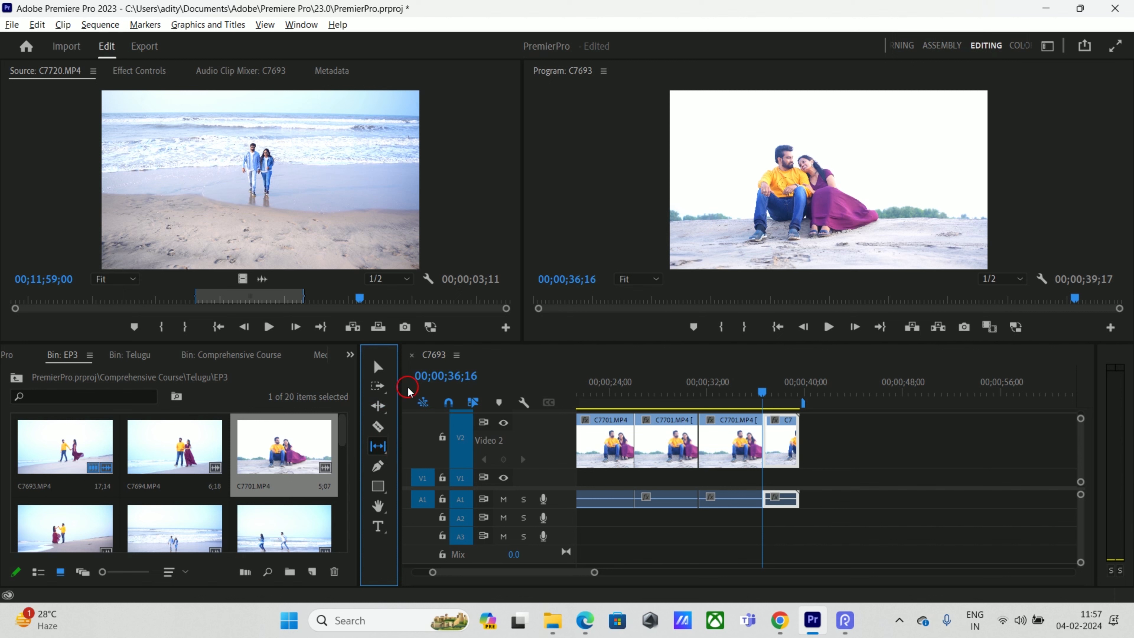
{"action": "scroll", "coordinate": [222, 469], "scroll_direction": "down", "scroll_amount": 2}
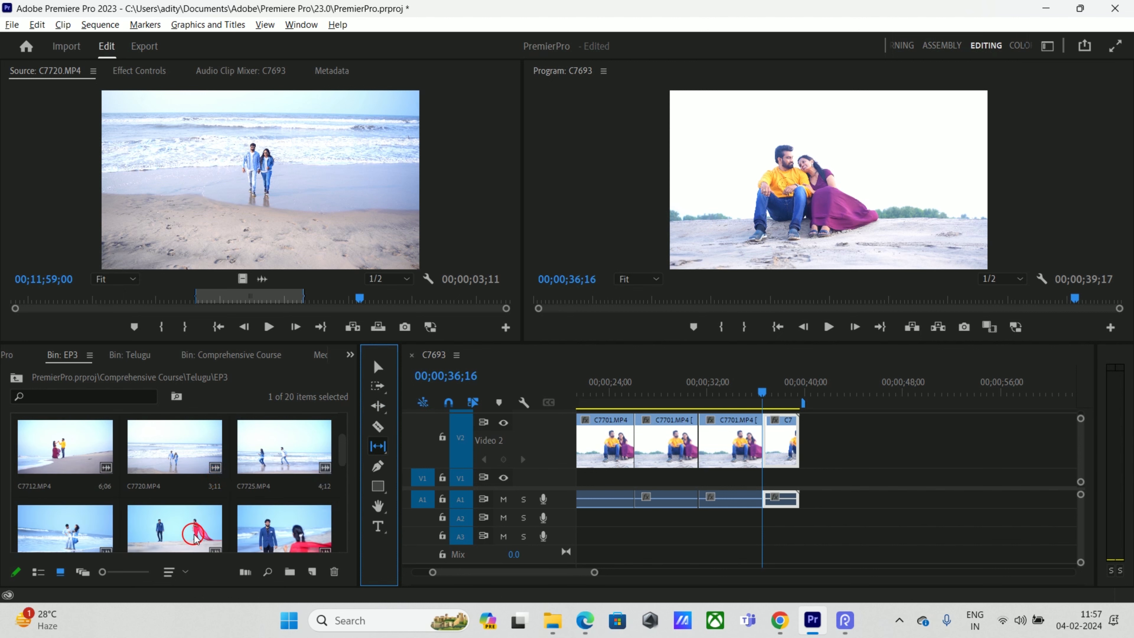
{"action": "left_click", "coordinate": [164, 524]}
{"action": "left_click_drag", "start_coordinate": [164, 524], "coordinate": [852, 451]}
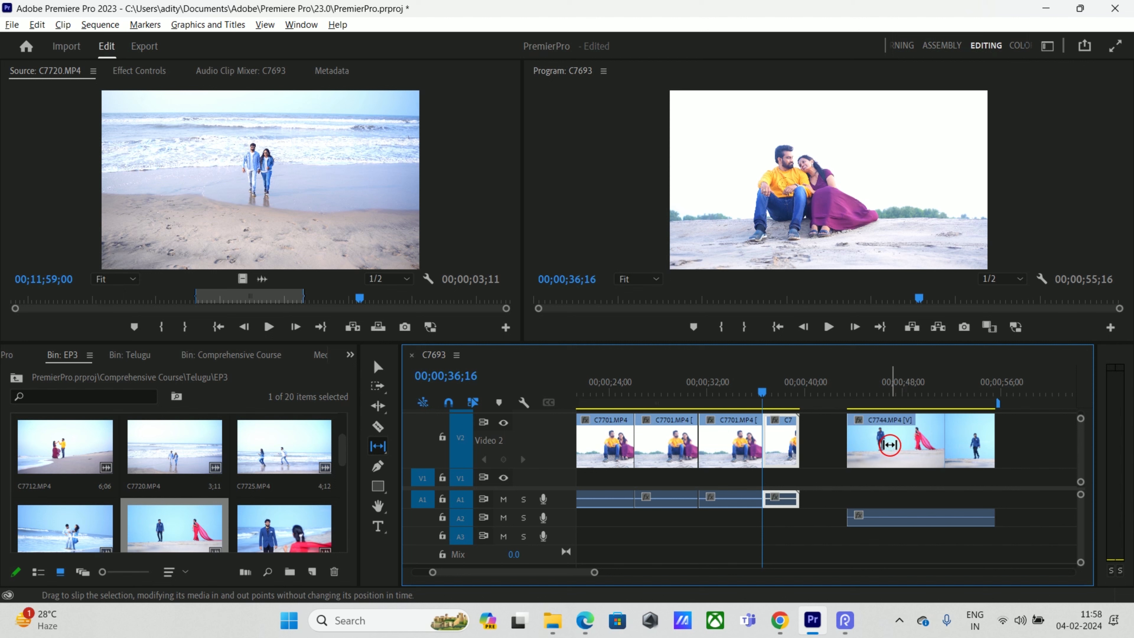
- Slip the footage inside the C7744.MP4 clip earlier and later, keeping the clip's position and duration on the timeline
{"action": "mouse_move", "coordinate": [889, 443]}
{"action": "left_mouse_down"}
{"action": "mouse_move", "coordinate": [955, 449]}
{"action": "mouse_move", "coordinate": [848, 446]}
{"action": "mouse_move", "coordinate": [903, 451]}
{"action": "left_mouse_up"}
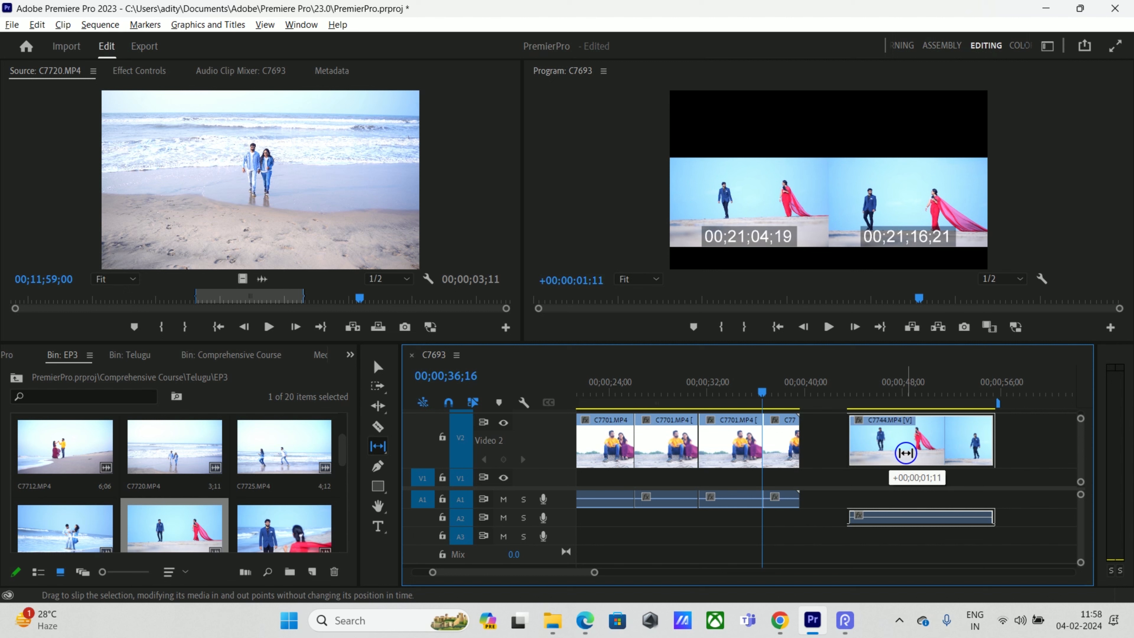
{"action": "left_click_drag", "start_coordinate": [912, 449], "coordinate": [872, 443]}
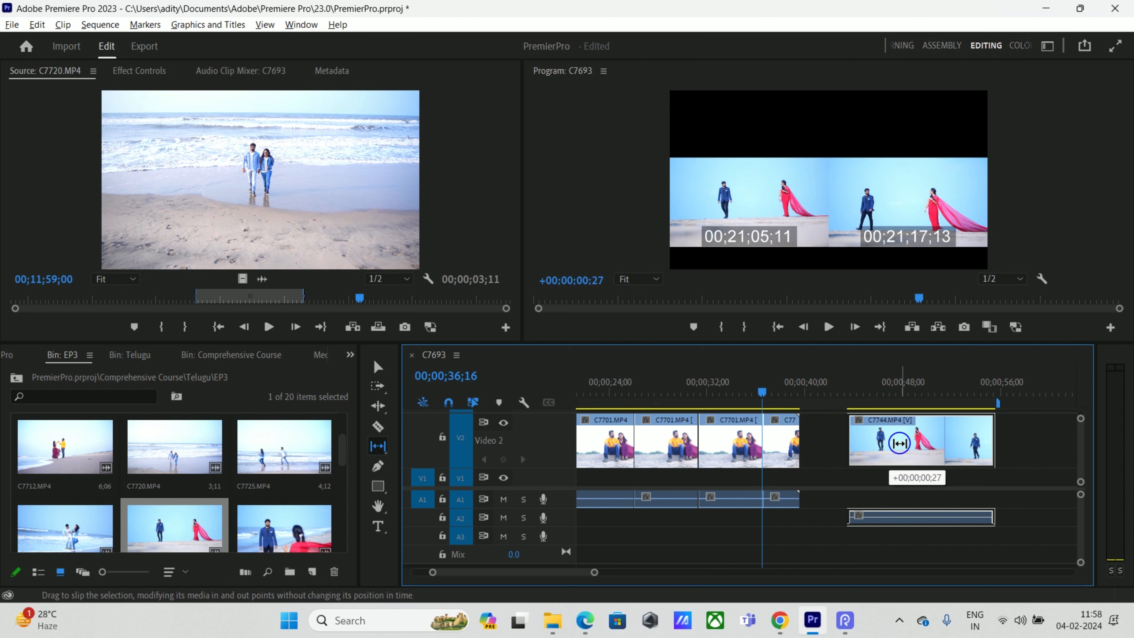
{"action": "left_click_drag", "start_coordinate": [897, 456], "coordinate": [879, 455]}
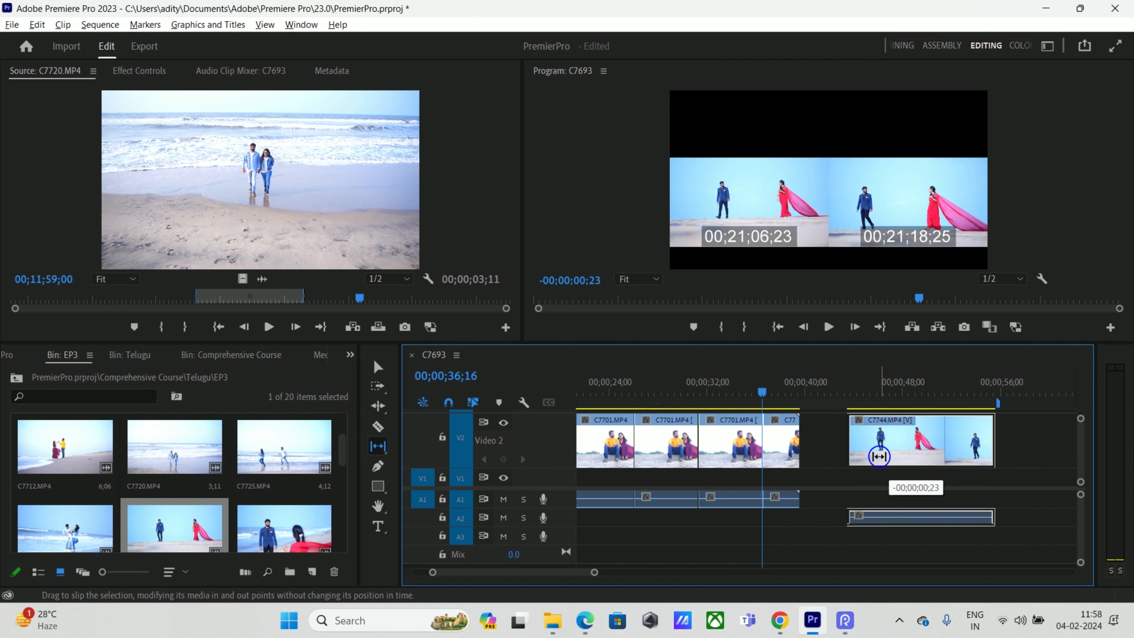
{"action": "left_click_drag", "start_coordinate": [883, 456], "coordinate": [913, 468]}
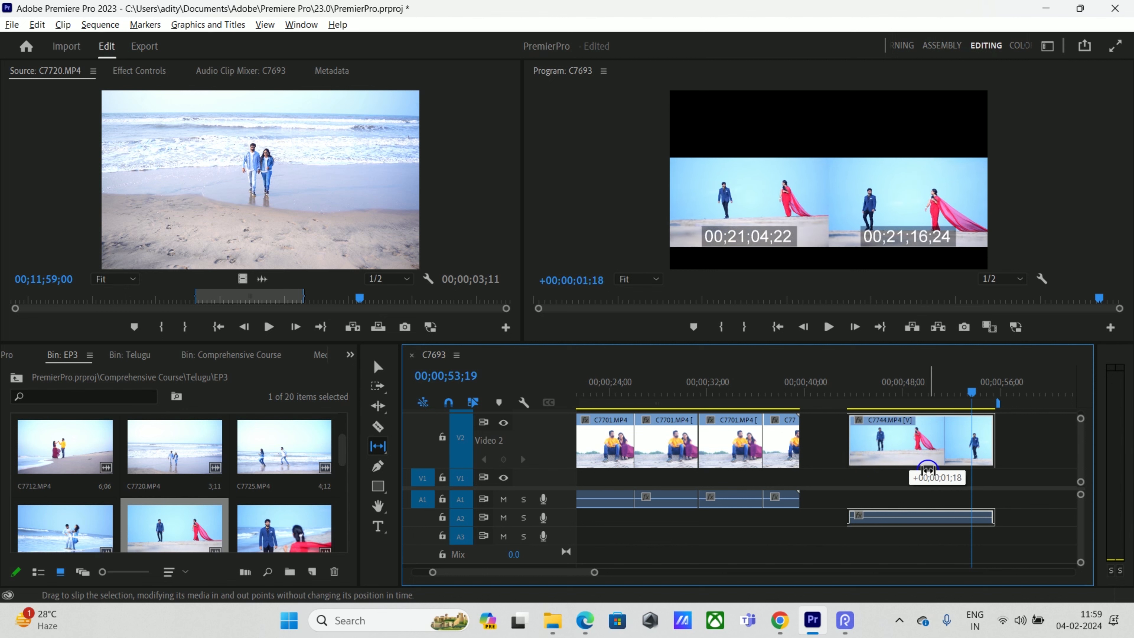
{"action": "left_click_drag", "start_coordinate": [935, 470], "coordinate": [976, 473]}
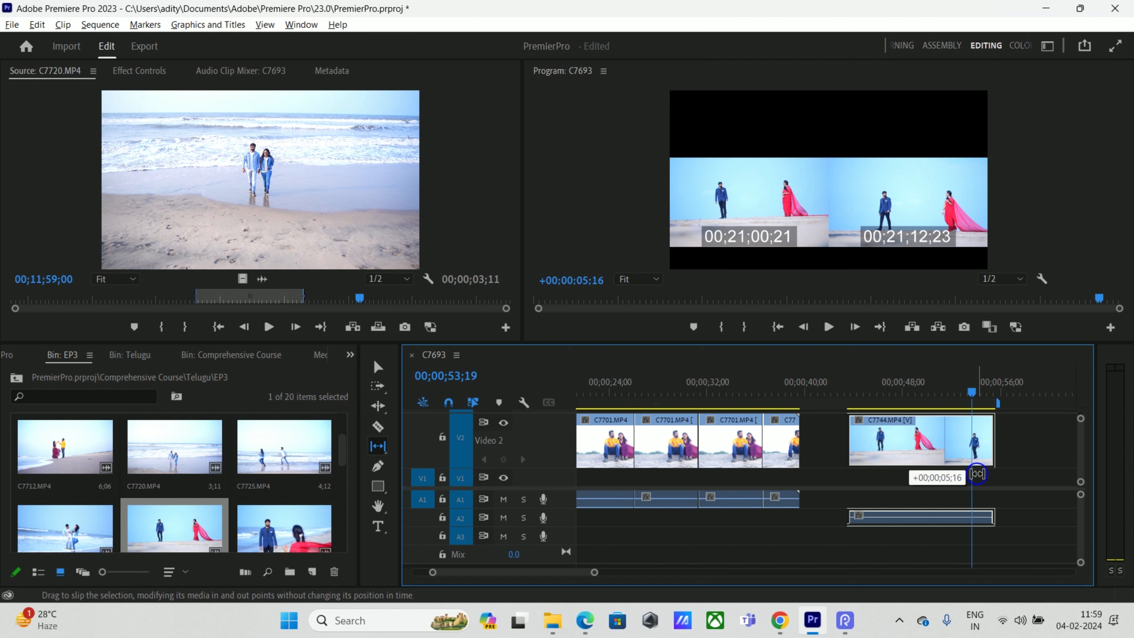
{"action": "left_click_drag", "start_coordinate": [977, 473], "coordinate": [915, 448]}
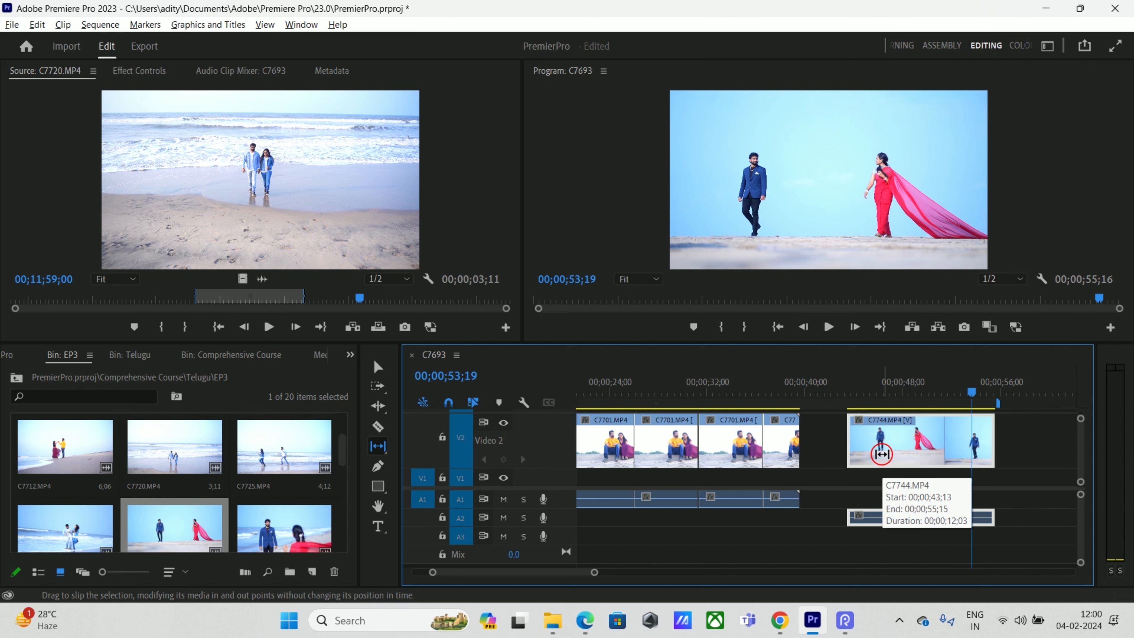
- Collapse the V2 track height and move the C7744.MP4 clip down to V1 and A1 with the Selection tool
{"action": "double_click", "coordinate": [545, 433]}
{"action": "left_click_drag", "start_coordinate": [884, 459], "coordinate": [884, 458]}
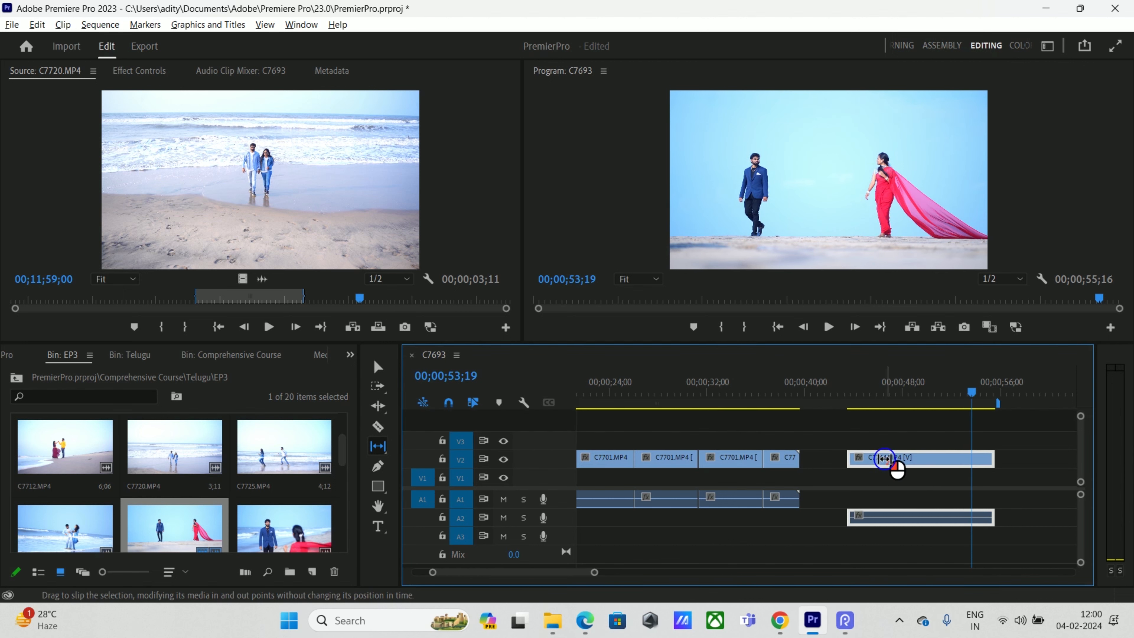
{"action": "key", "text": "v"}
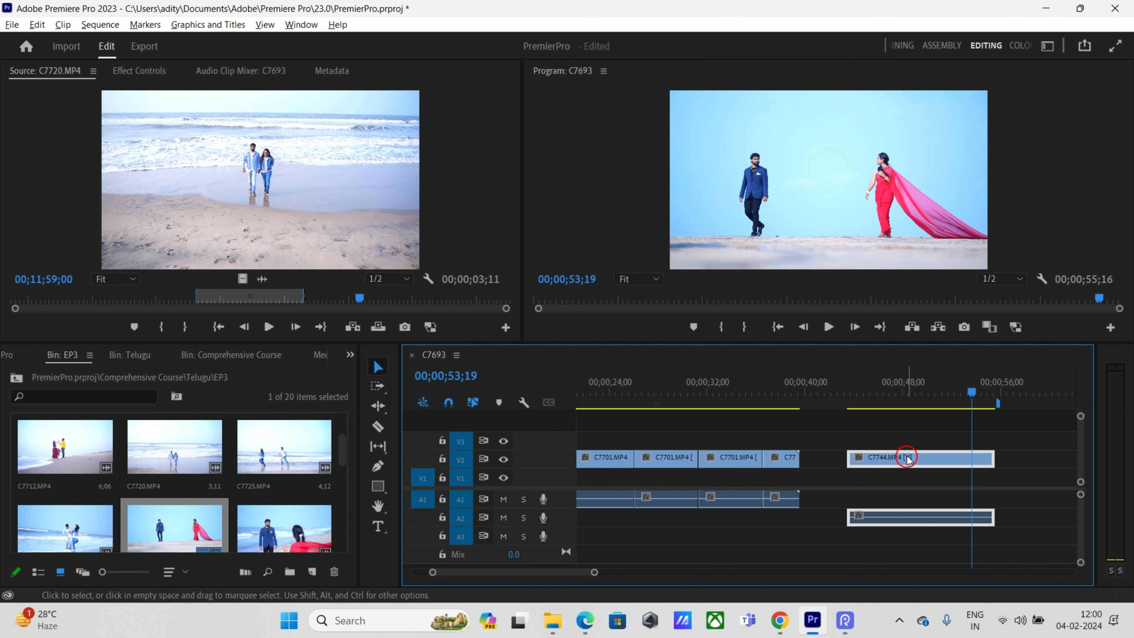
{"action": "left_click_drag", "start_coordinate": [910, 459], "coordinate": [898, 498]}
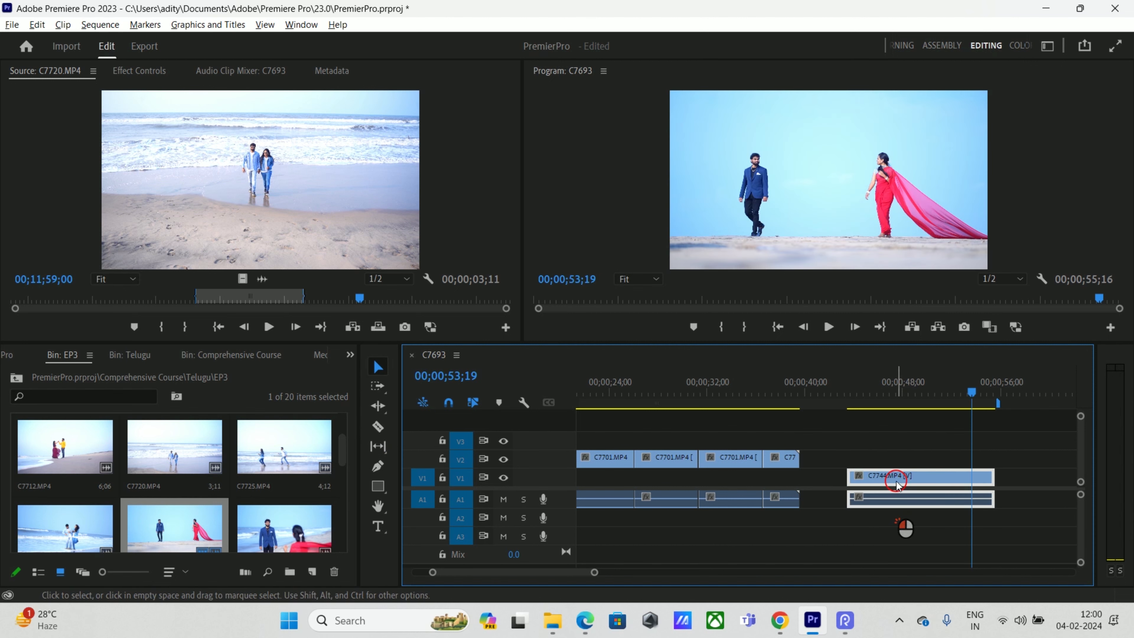
- Stack C7720.MP4, C7725.MP4 and C7744.MP4 on V2, V3 and V4 above the V1 clip, and place the playhead at 00;00;49;12
{"action": "left_click_drag", "start_coordinate": [203, 455], "coordinate": [887, 459]}
{"action": "left_click", "coordinate": [315, 458]}
{"action": "left_click_drag", "start_coordinate": [315, 458], "coordinate": [890, 440]}
{"action": "left_click_drag", "start_coordinate": [187, 536], "coordinate": [918, 394]}
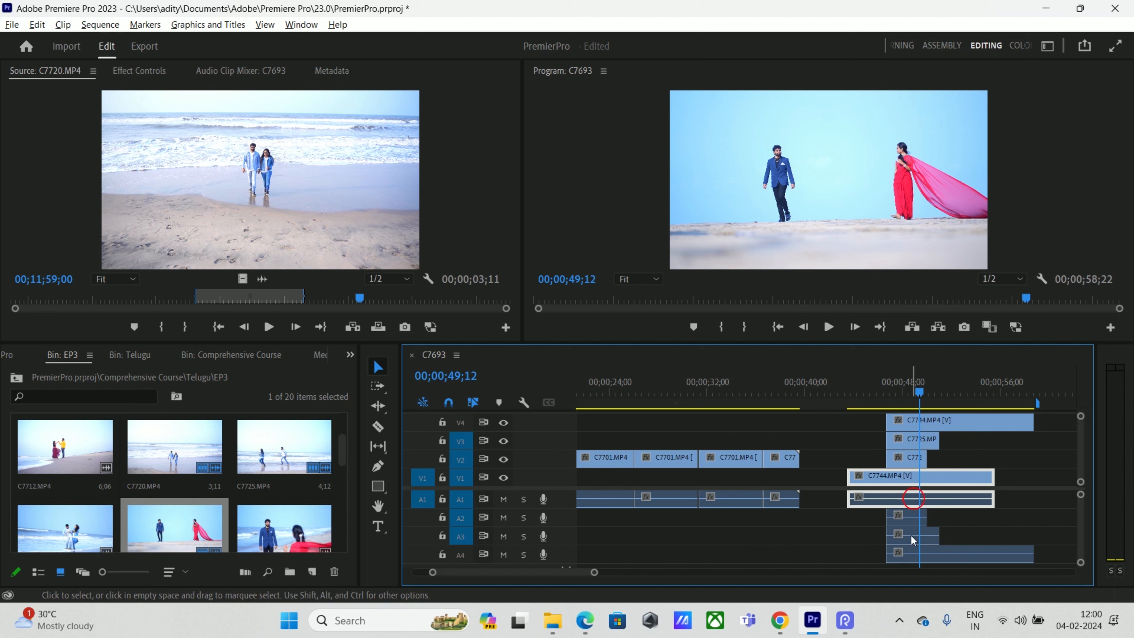
- Split only the V1 C7744.MP4 clip at the playhead with the Razor tool, and undo the cut
{"action": "left_click", "coordinate": [1011, 452]}
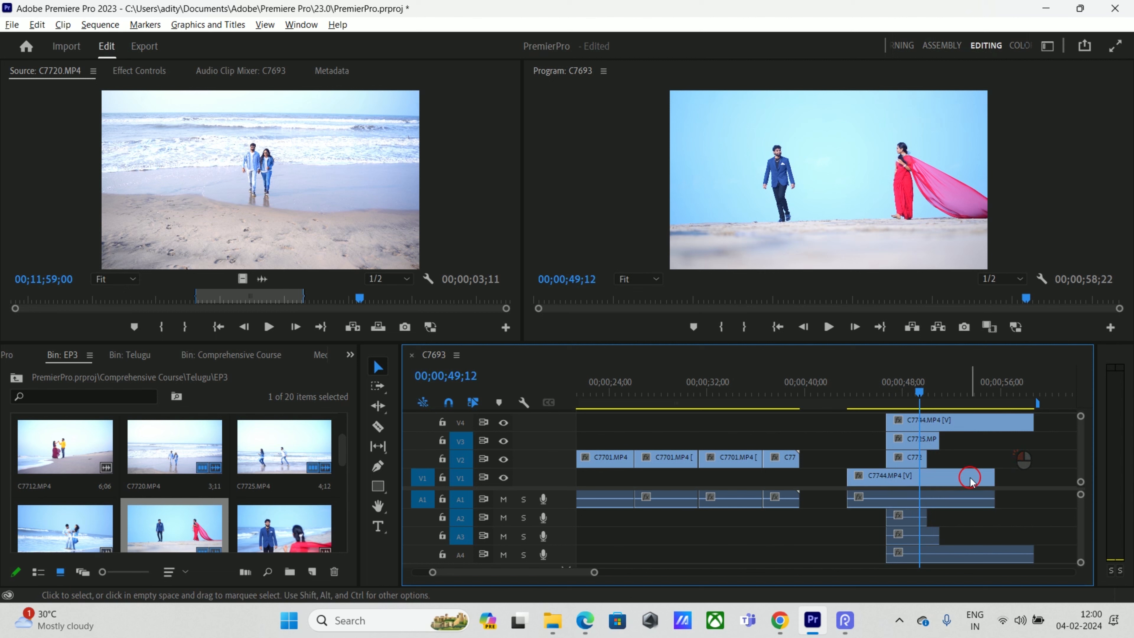
{"action": "left_click", "coordinate": [924, 482]}
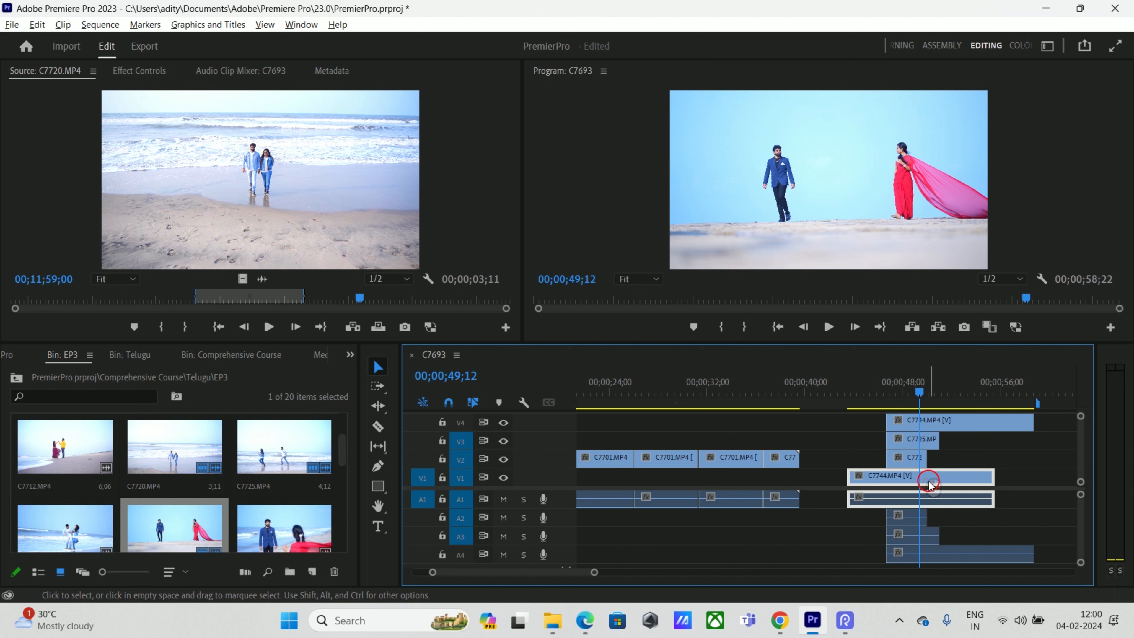
{"action": "key", "text": "c"}
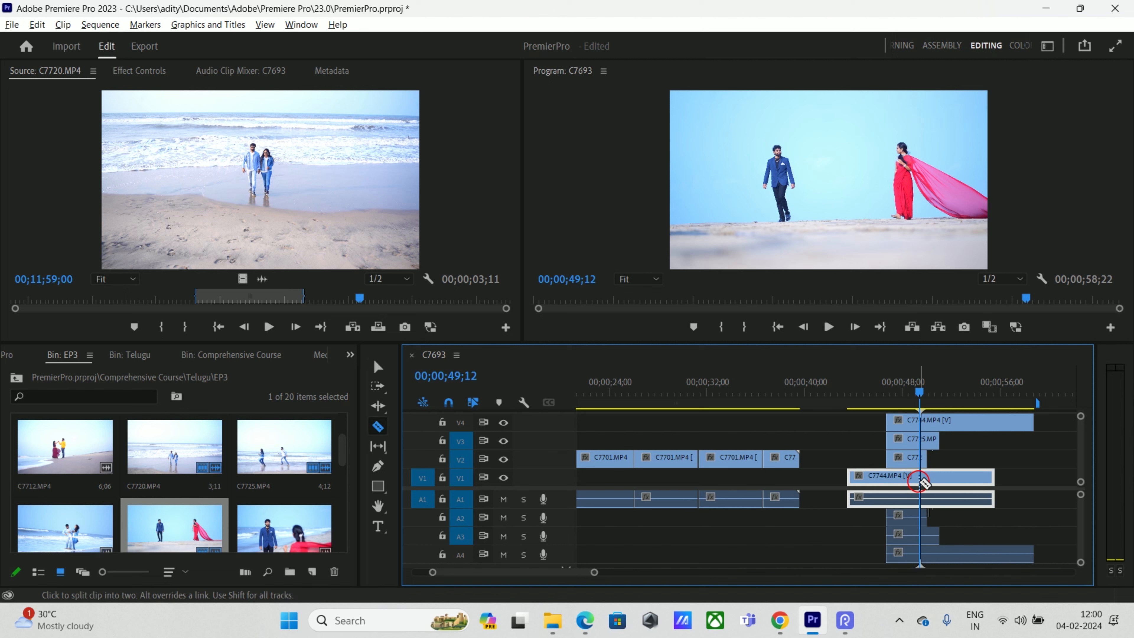
{"action": "left_click", "coordinate": [923, 482]}
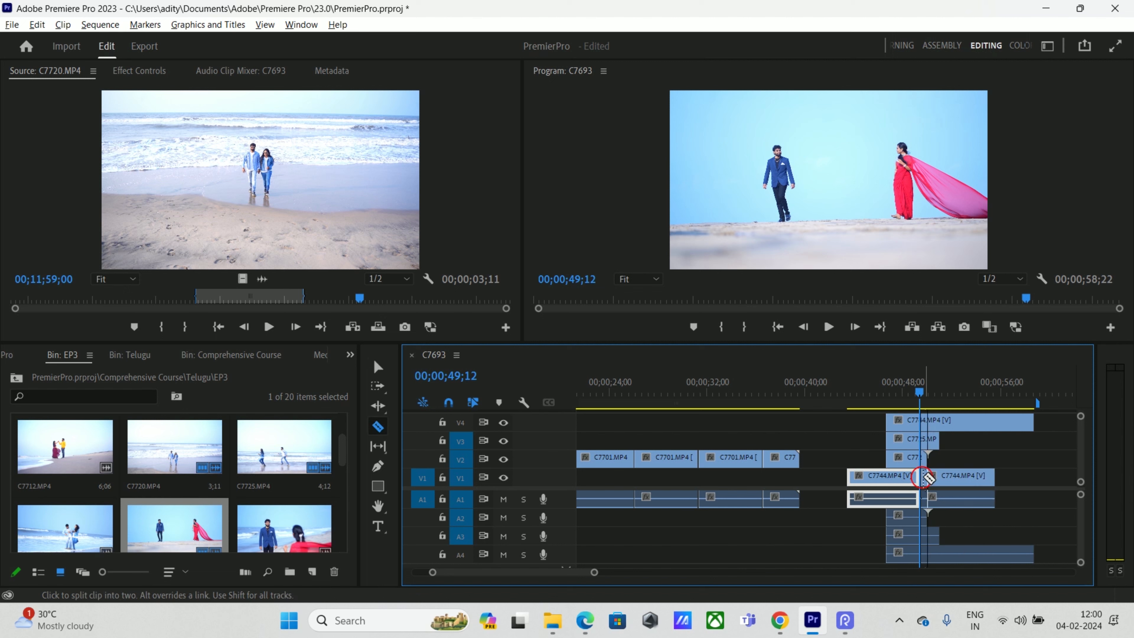
{"action": "key", "text": "ctrl+z"}
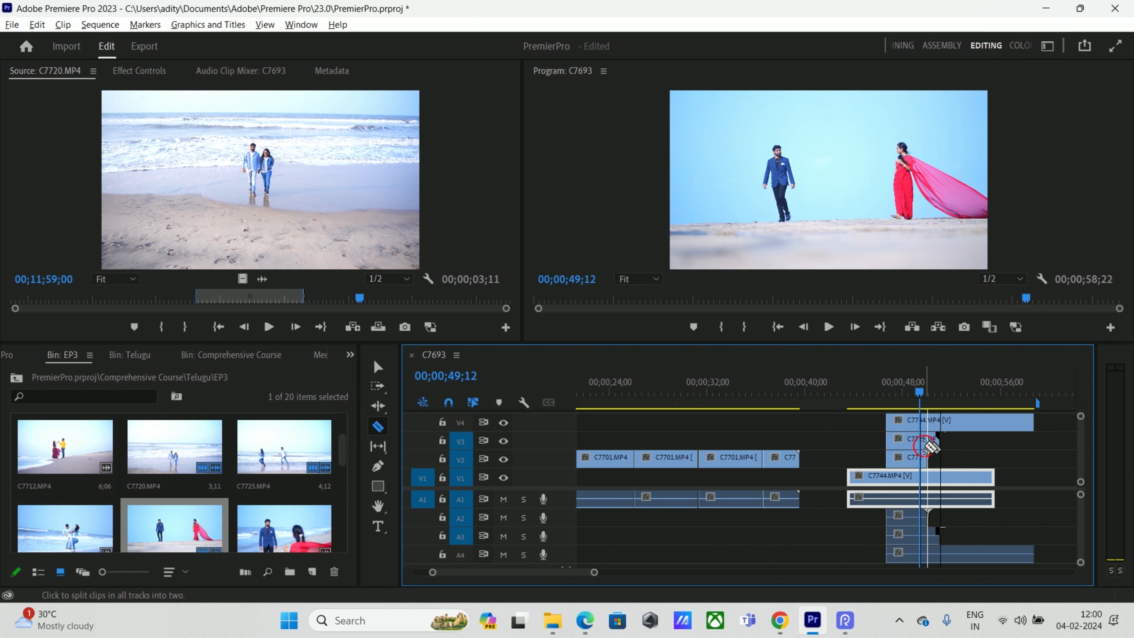
- Split the stacked clips on all tracks at 00;00;49;12 and select all the pieces after the cut
{"action": "left_click", "coordinate": [920, 441], "text": "shift"}
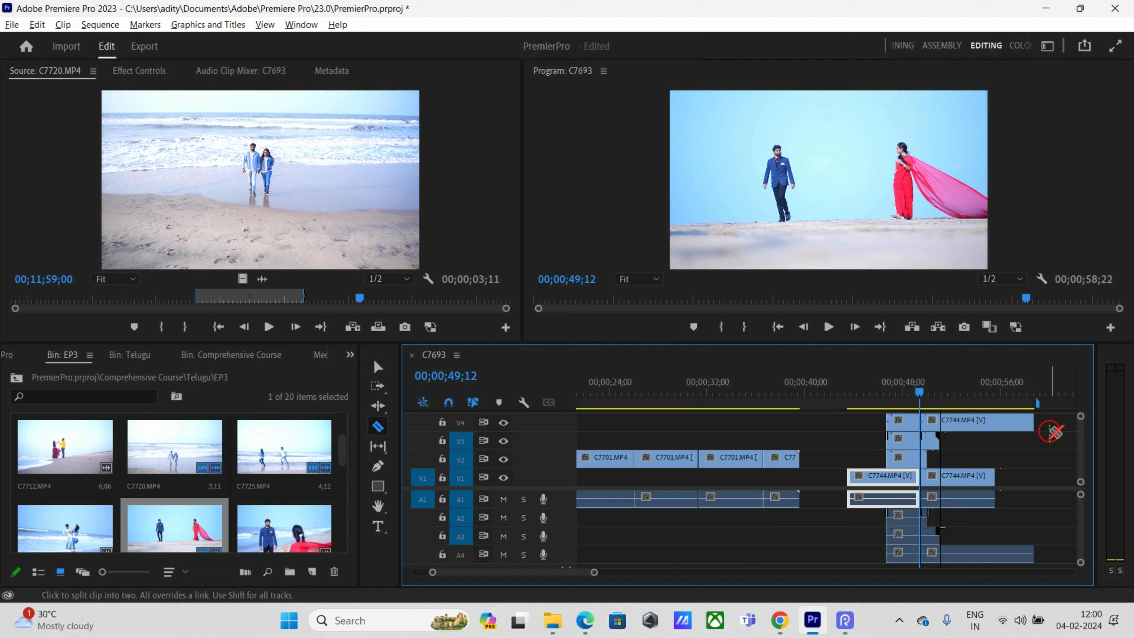
{"action": "key", "text": "v"}
{"action": "left_click_drag", "start_coordinate": [1050, 424], "coordinate": [925, 564]}
{"action": "left_click", "coordinate": [954, 420]}
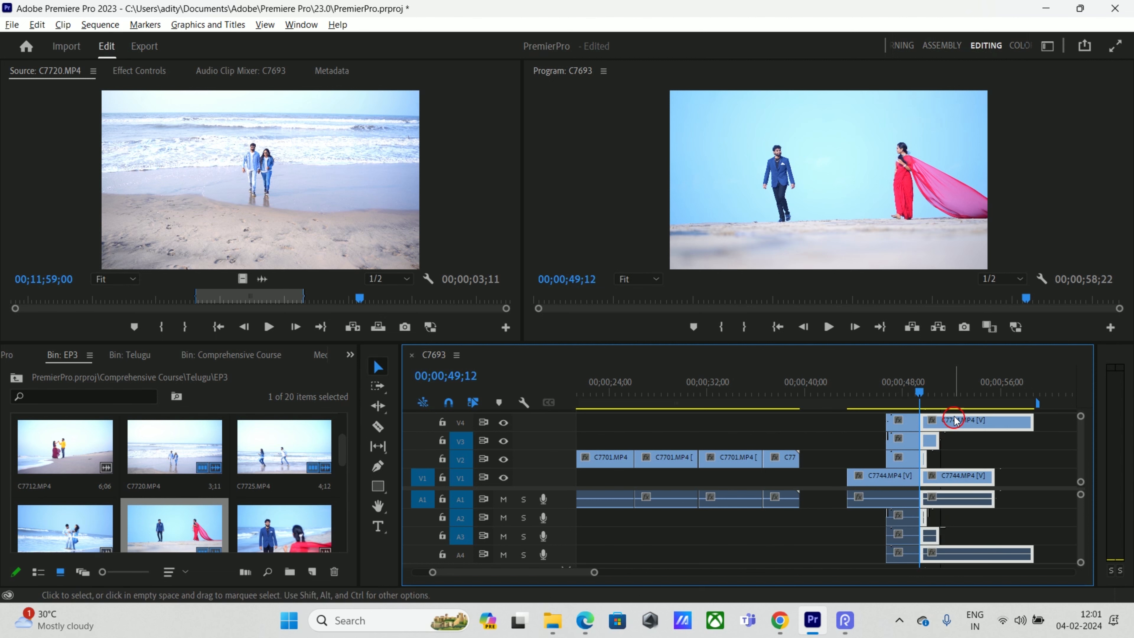
{"action": "left_click_drag", "start_coordinate": [941, 424], "coordinate": [984, 515]}
{"action": "key", "text": "ctrl+z"}
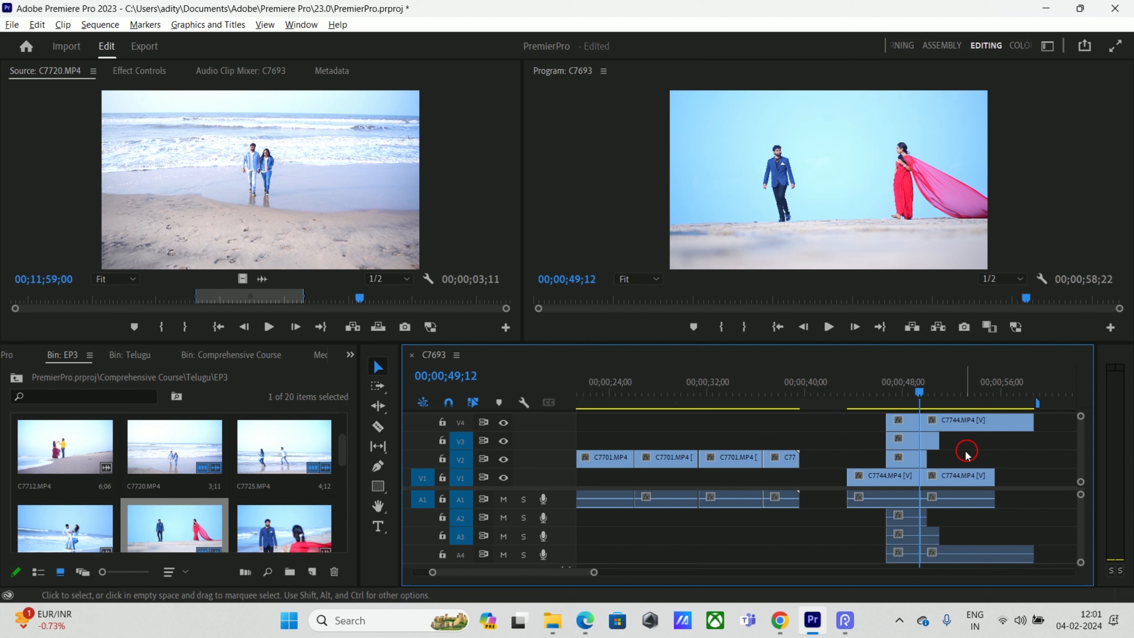
- Use the Track Select Forward tool to select the clips after the gap on all tracks, and those from the sequence start onward
{"action": "left_click_drag", "start_coordinate": [938, 405], "coordinate": [867, 410]}
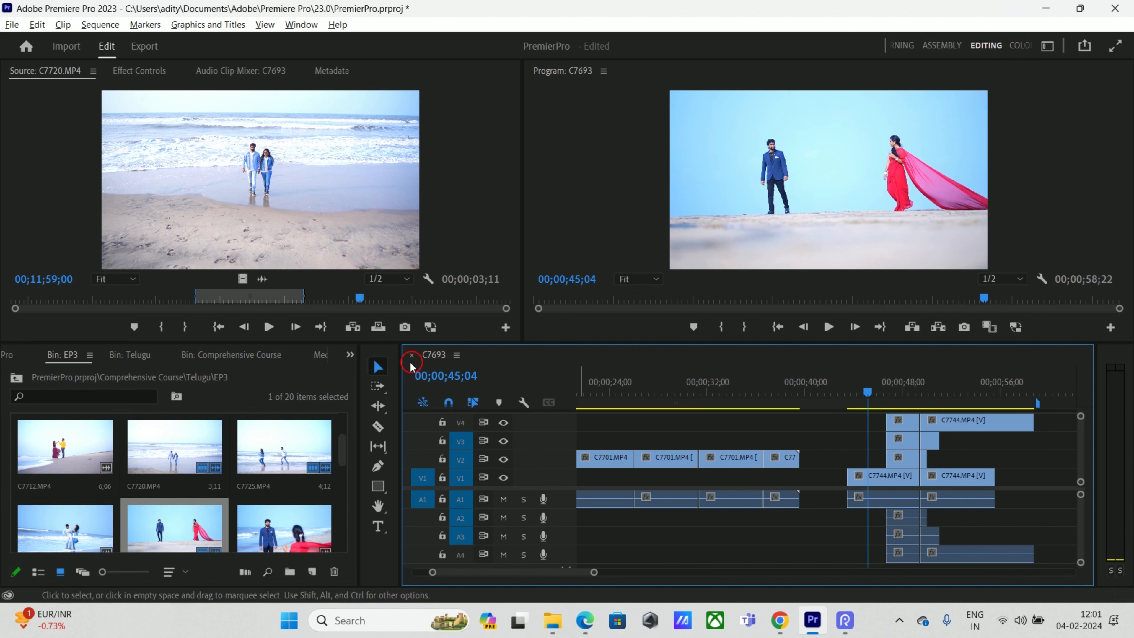
{"action": "left_click", "coordinate": [378, 446]}
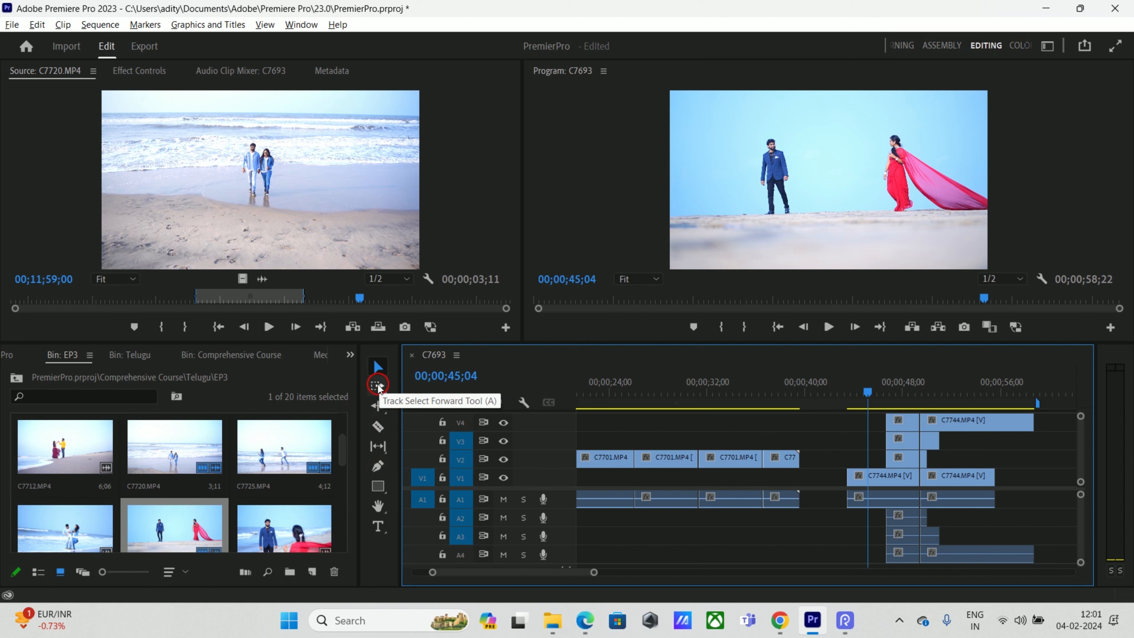
{"action": "left_click", "coordinate": [377, 386]}
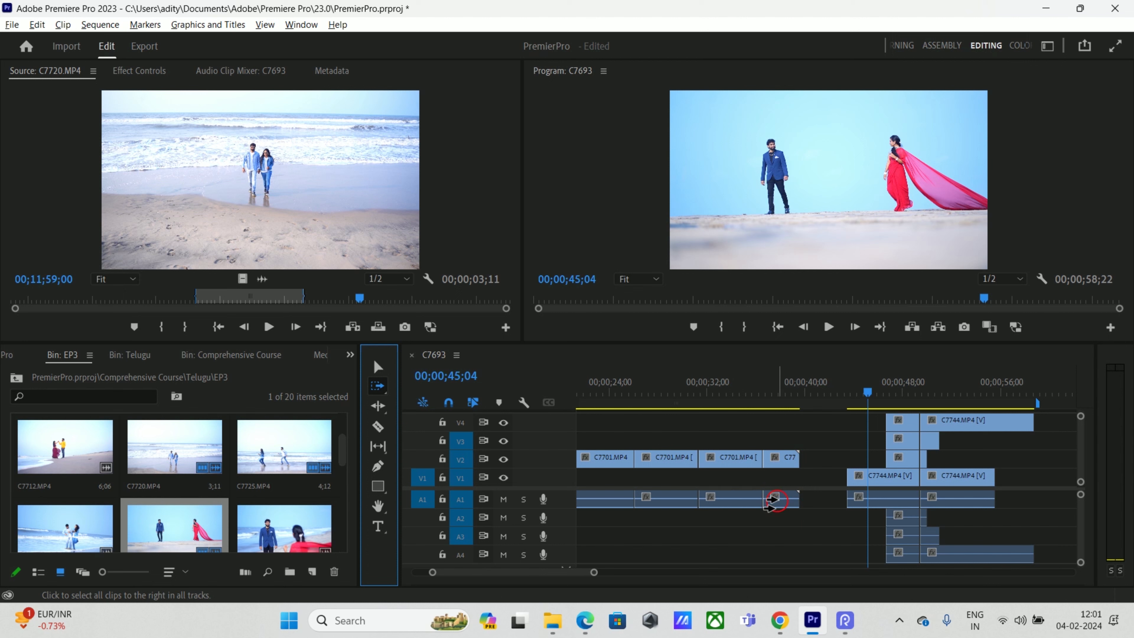
{"action": "left_click", "coordinate": [822, 440]}
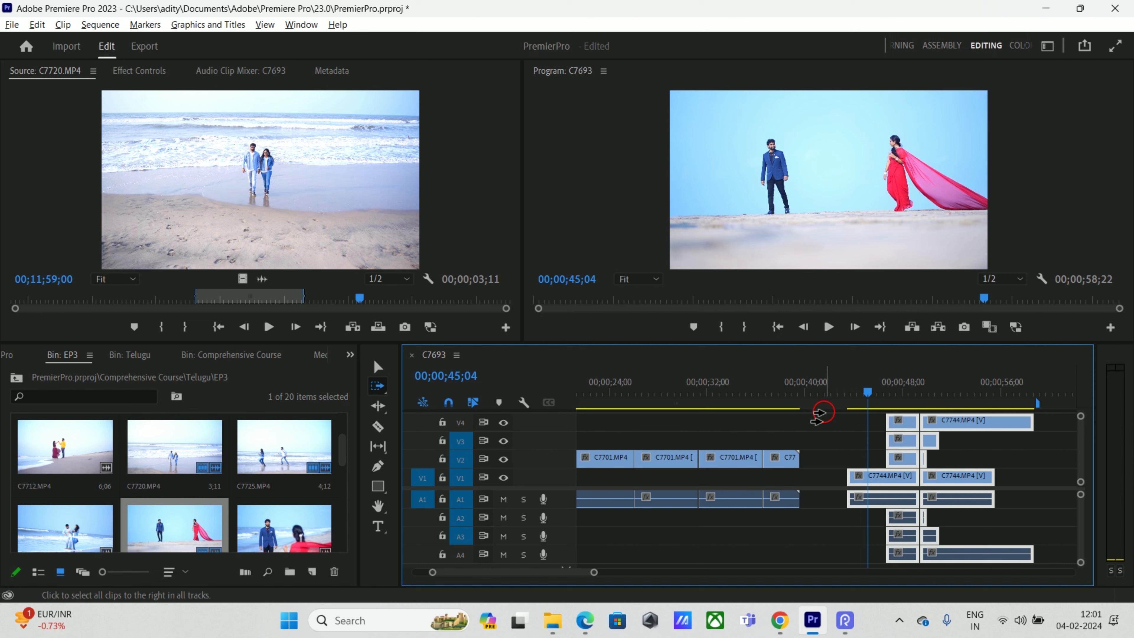
{"action": "left_click_drag", "start_coordinate": [562, 576], "coordinate": [480, 581]}
{"action": "left_click", "coordinate": [606, 449]}
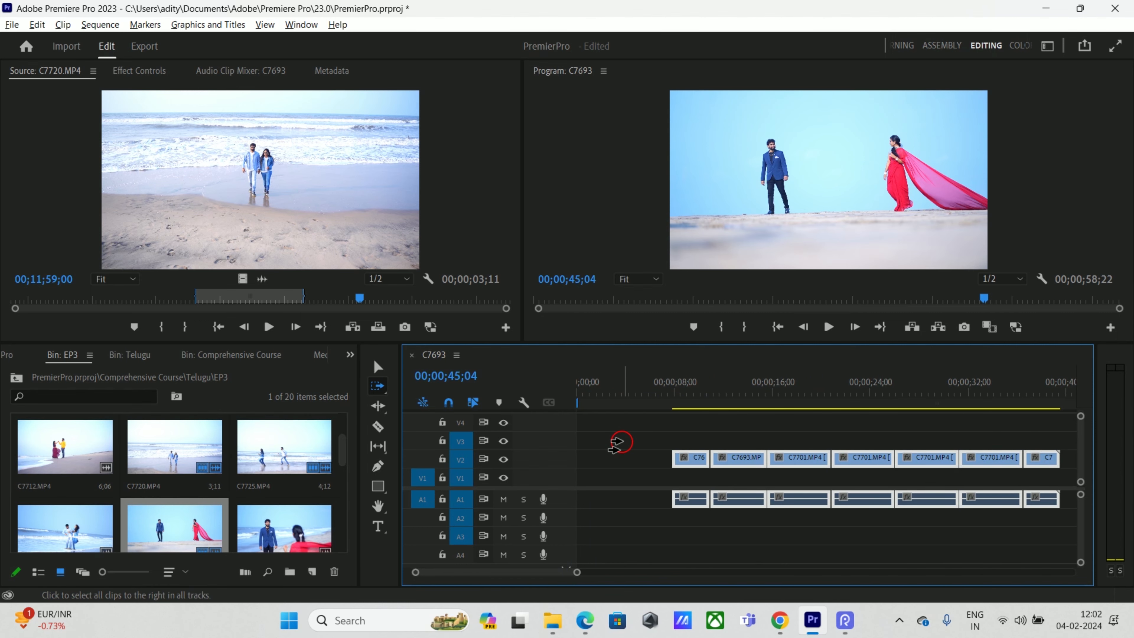
- Set the playhead to 00;00;41;00 and select forward on a single track, first V1, and from the last C7701.MP4 clip on V2
{"action": "left_click_drag", "start_coordinate": [543, 576], "coordinate": [562, 580]}
{"action": "left_click", "coordinate": [802, 393]}
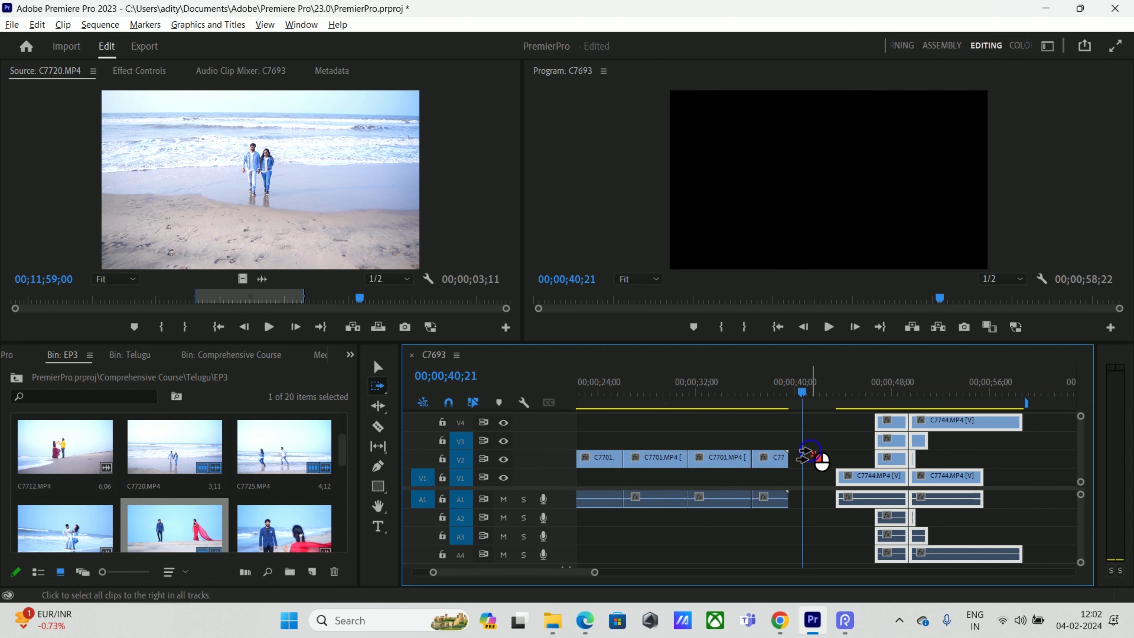
{"action": "left_click", "coordinate": [806, 396]}
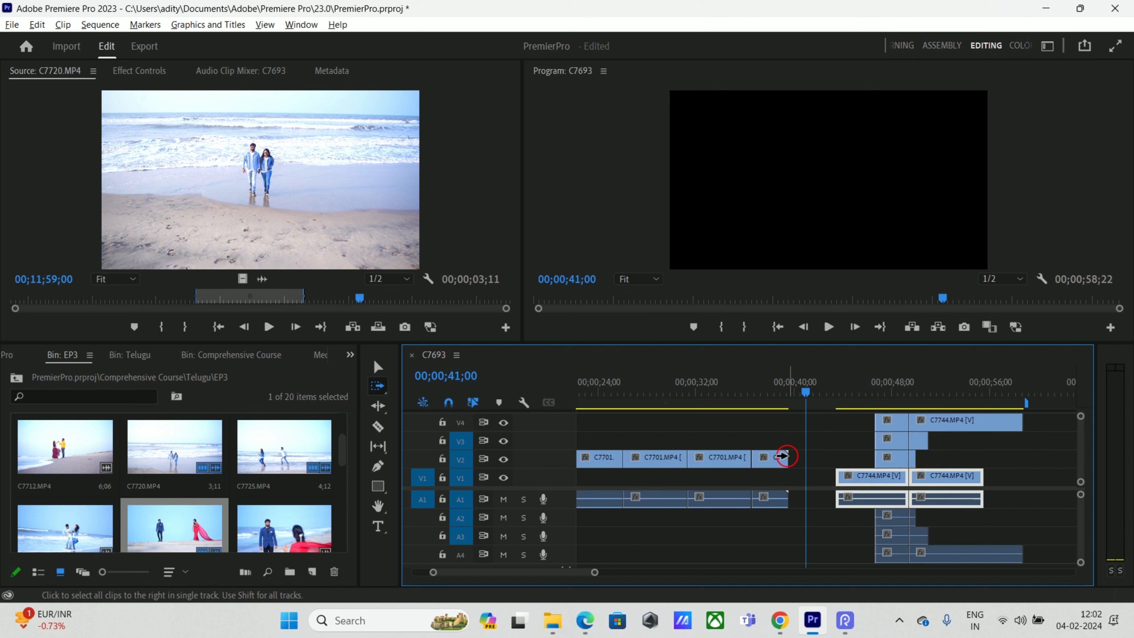
{"action": "left_click", "coordinate": [776, 455]}
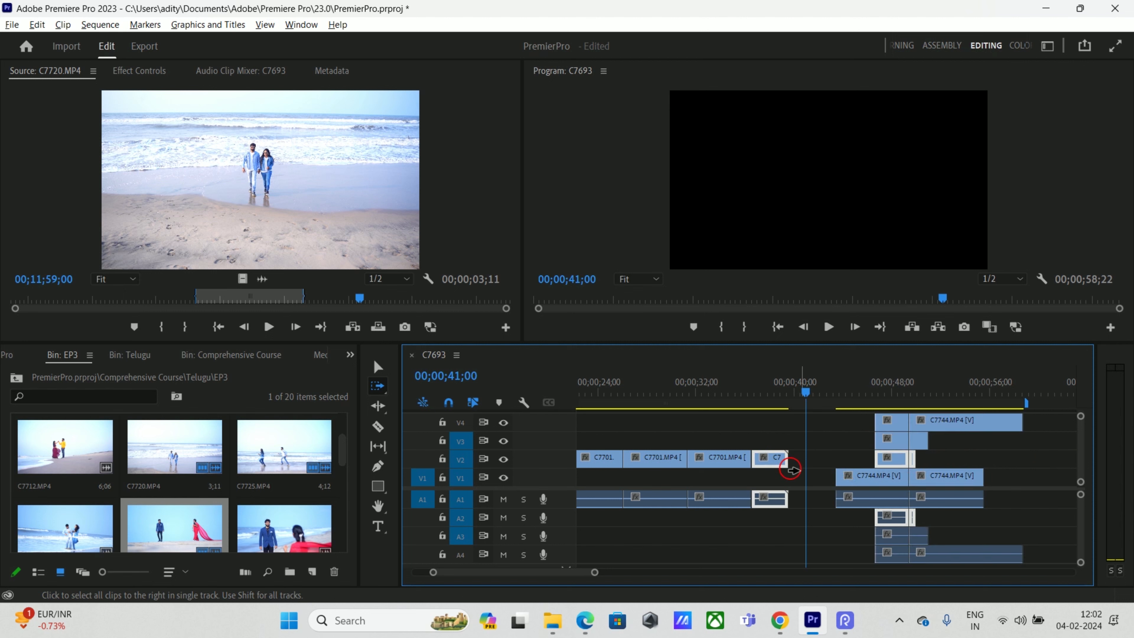
- Select all V2 clips from the sequence start onward with single-track forward selection, and check the selection along the timeline
{"action": "scroll", "coordinate": [560, 575], "scroll_direction": "up", "scroll_amount": 5}
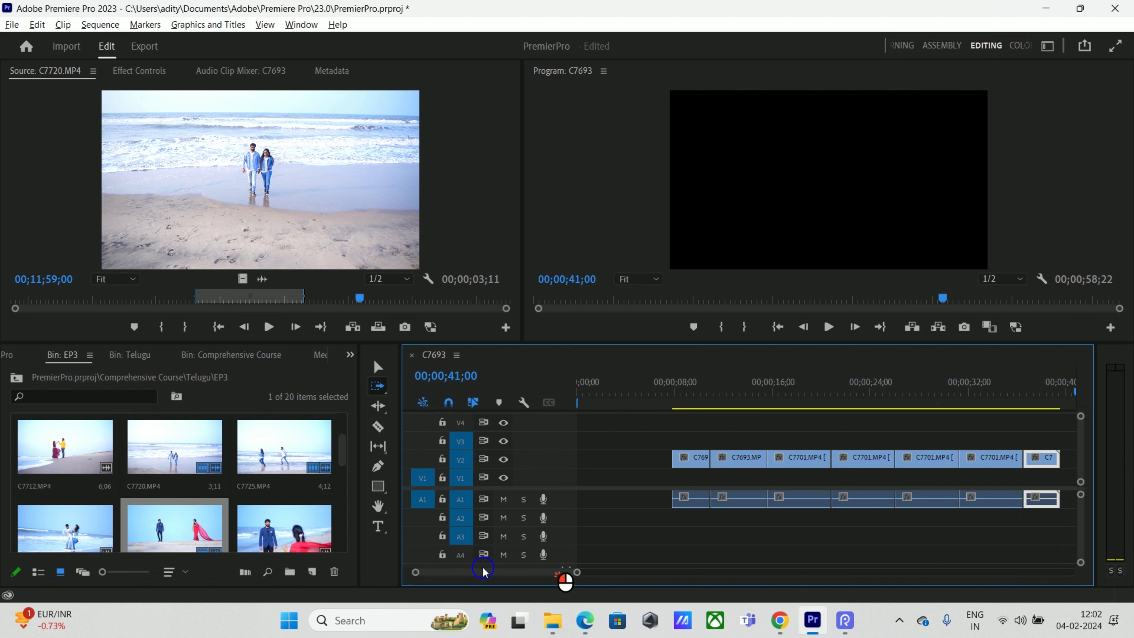
{"action": "left_click", "coordinate": [606, 465]}
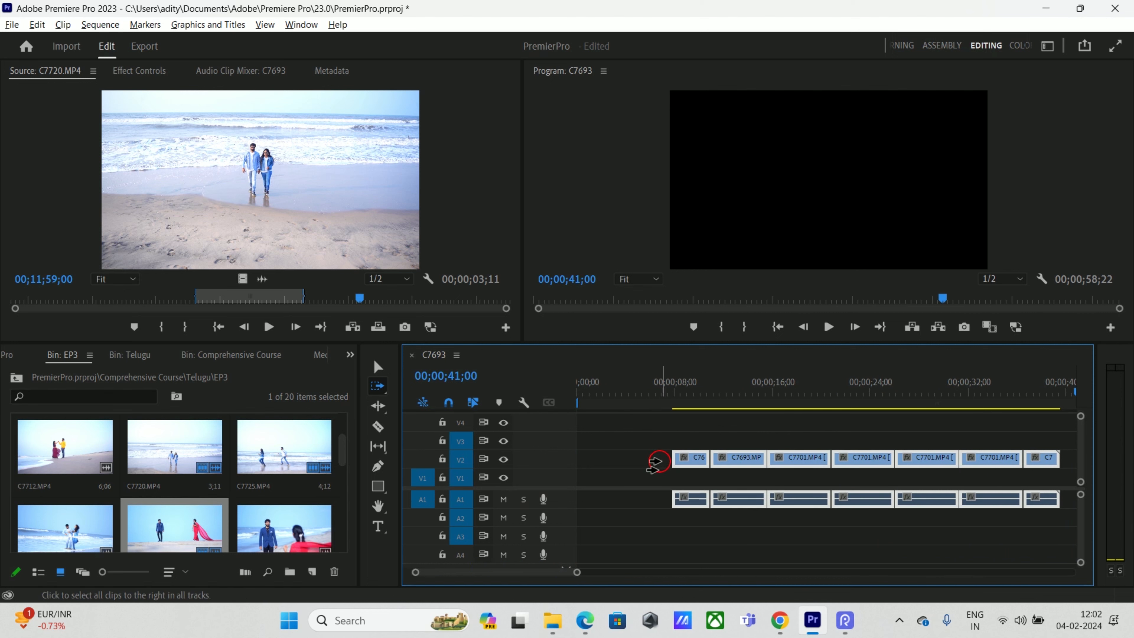
{"action": "left_click_drag", "start_coordinate": [553, 572], "coordinate": [578, 575]}
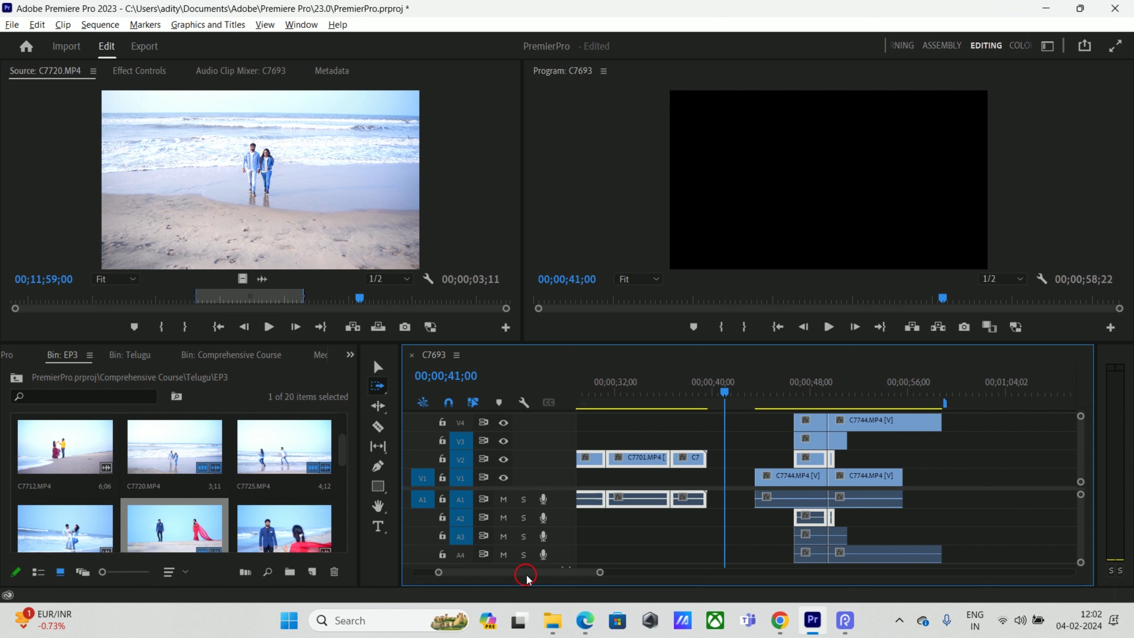
{"action": "left_click_drag", "start_coordinate": [527, 577], "coordinate": [455, 577]}
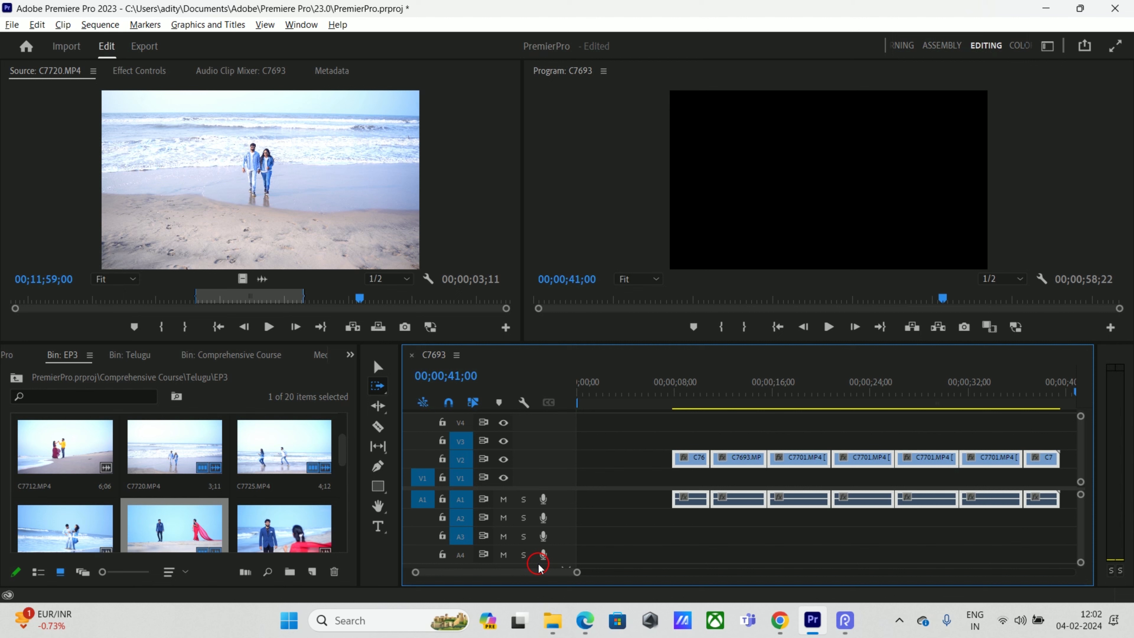
- Use the Track Select Backward tool to select all clips before the sequence end on all tracks
{"action": "left_click", "coordinate": [380, 387]}
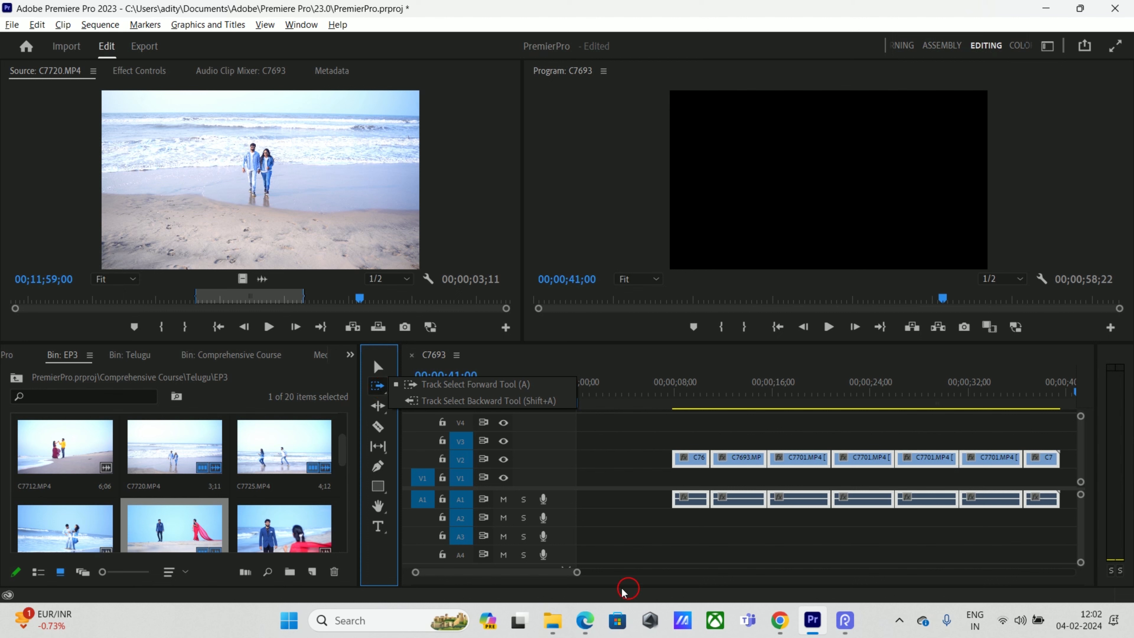
{"action": "left_click_drag", "start_coordinate": [558, 572], "coordinate": [600, 572]}
{"action": "left_click", "coordinate": [731, 425]}
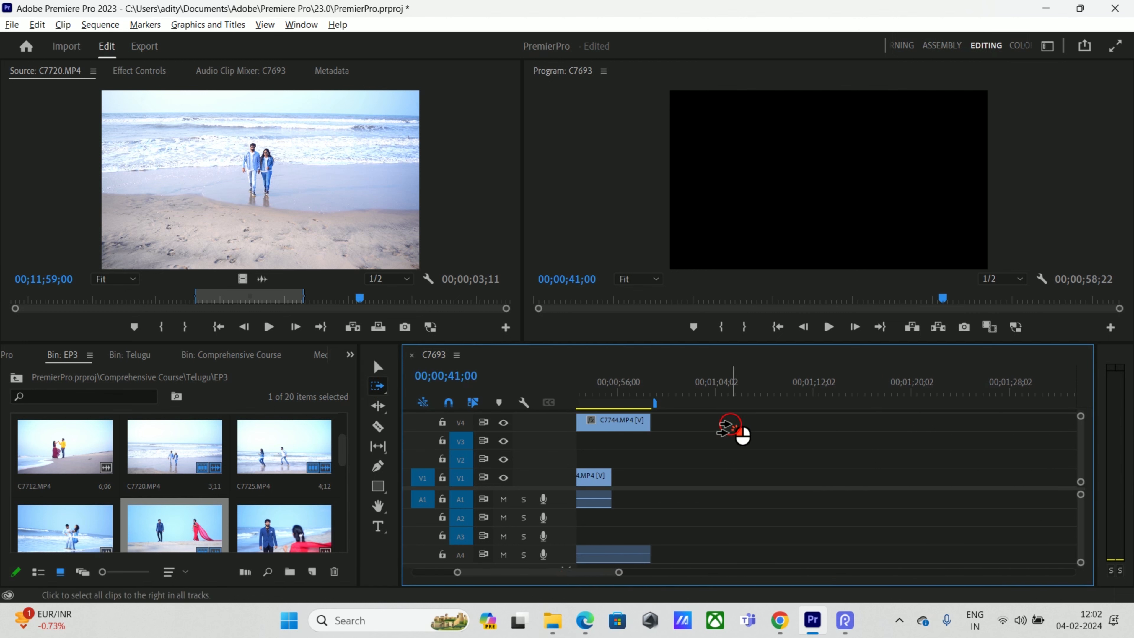
{"action": "left_click", "coordinate": [378, 388]}
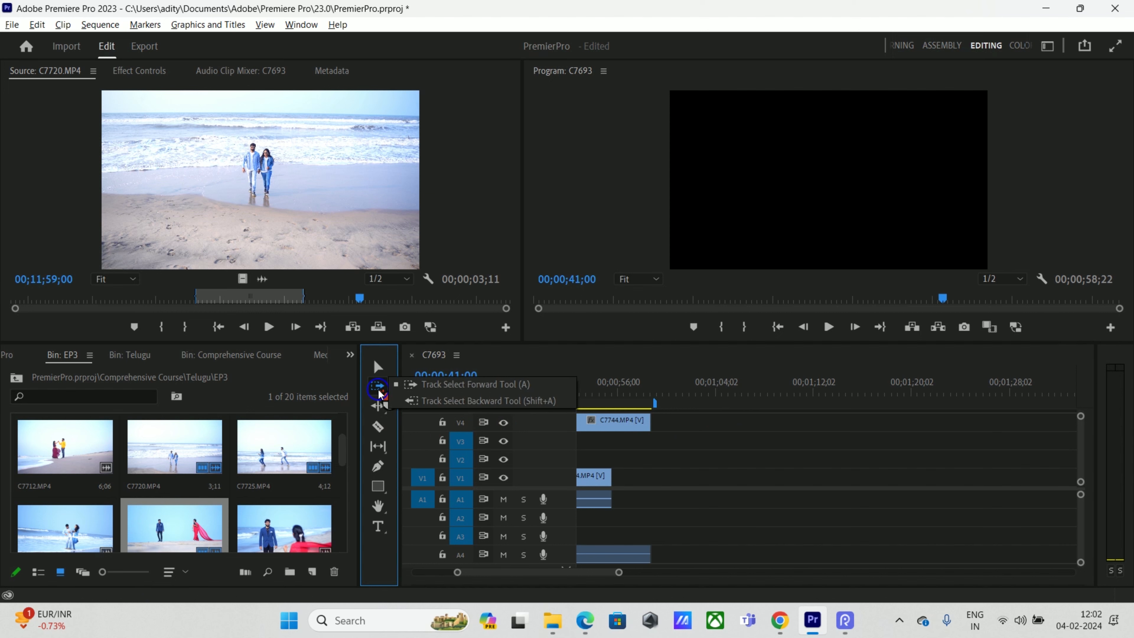
{"action": "left_click", "coordinate": [474, 396]}
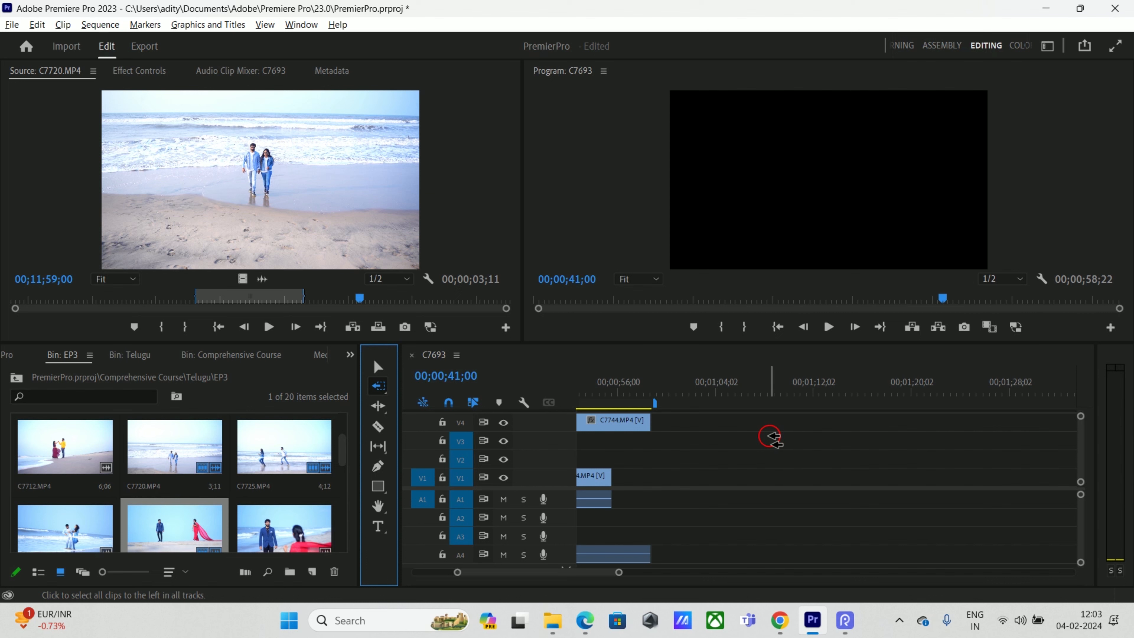
{"action": "left_click", "coordinate": [759, 438]}
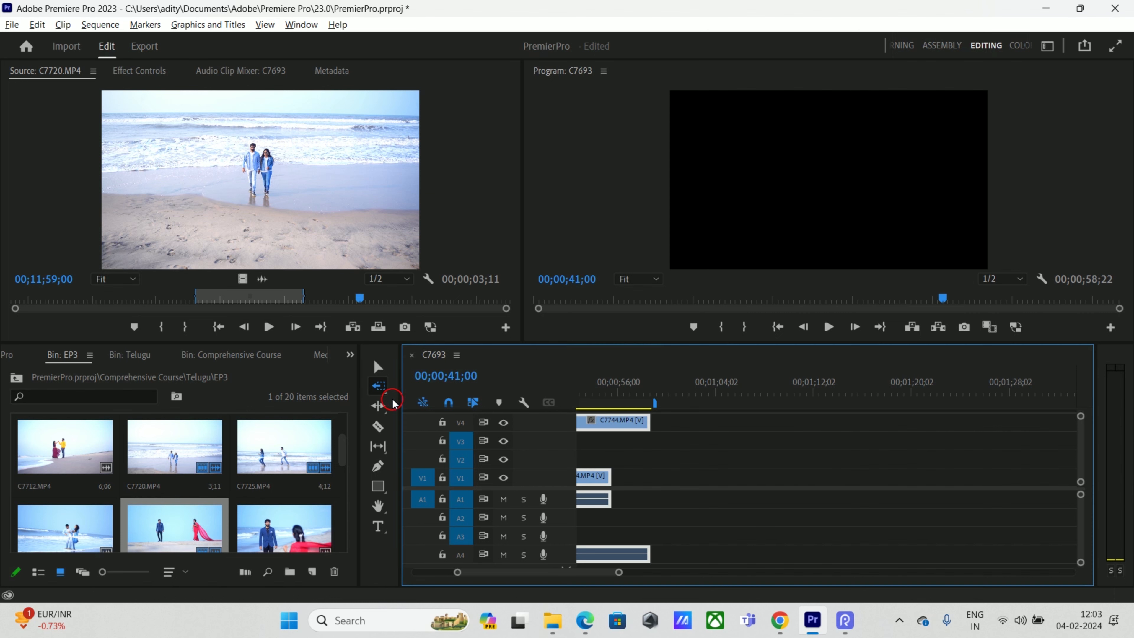
- Select backward on V4 alone from after the last C7744.MP4 clip, and check the selection back to the sequence start
{"action": "left_click", "coordinate": [376, 387]}
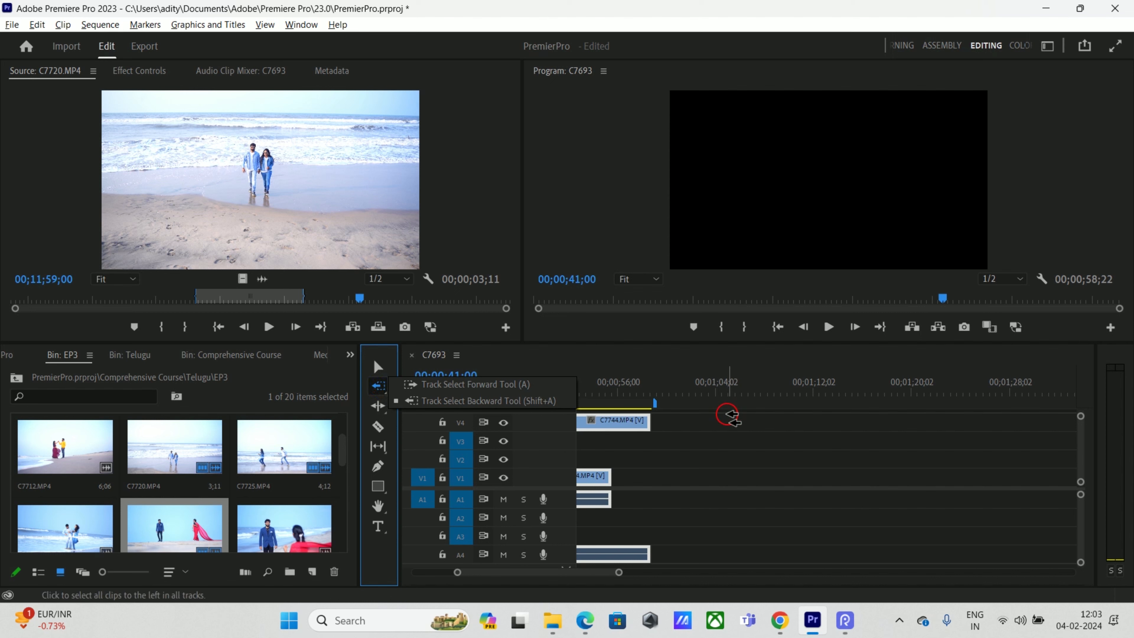
{"action": "key", "text": "shift"}
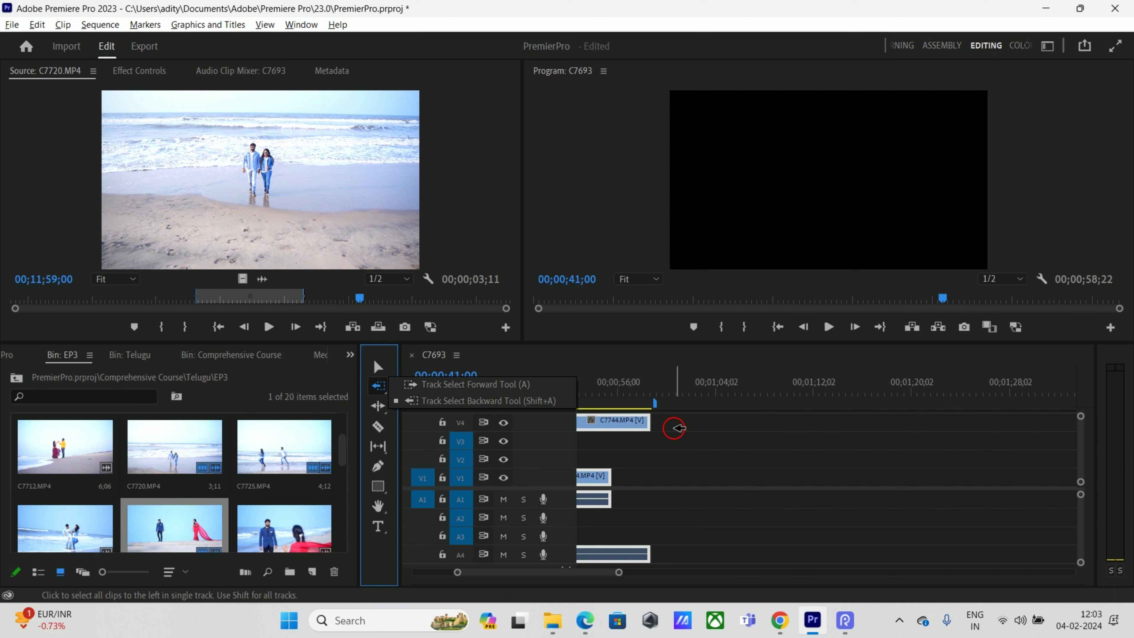
{"action": "left_click", "coordinate": [673, 423]}
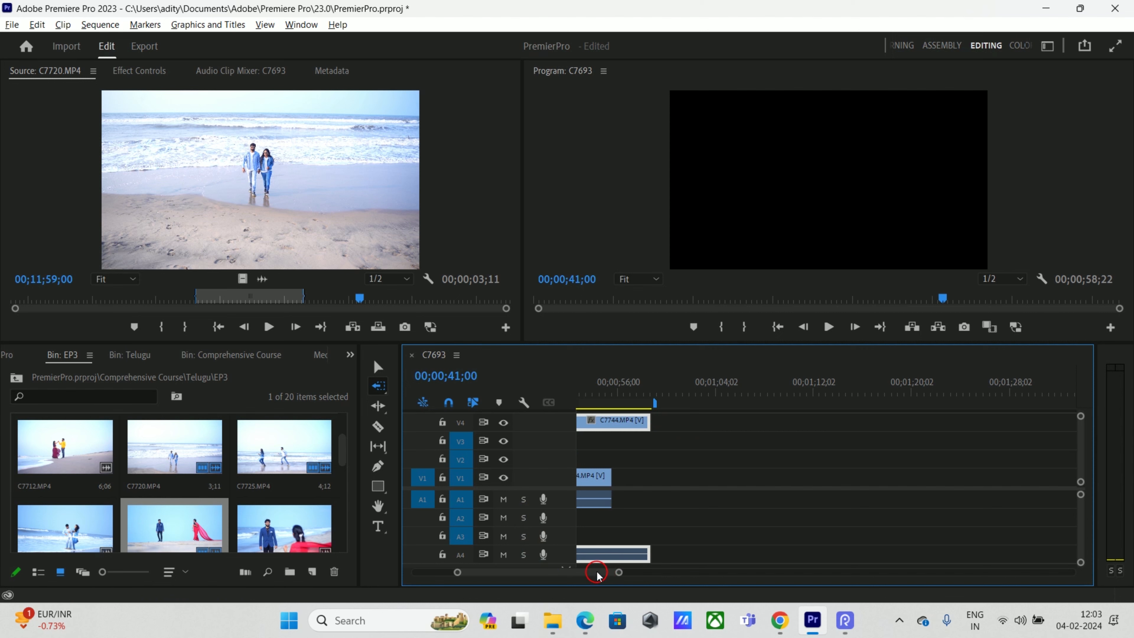
{"action": "left_click_drag", "start_coordinate": [592, 573], "coordinate": [420, 560]}
- Switch to the Track Select Forward tool and select the clips on all tracks from the sequence start onward
{"action": "left_click", "coordinate": [378, 385]}
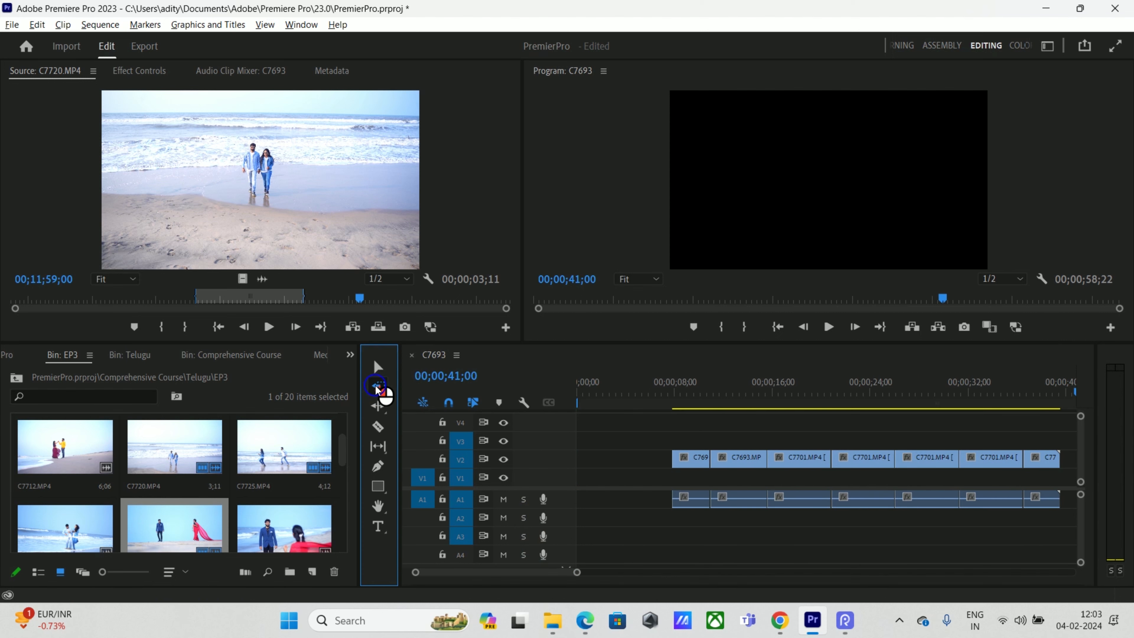
{"action": "key", "text": "a"}
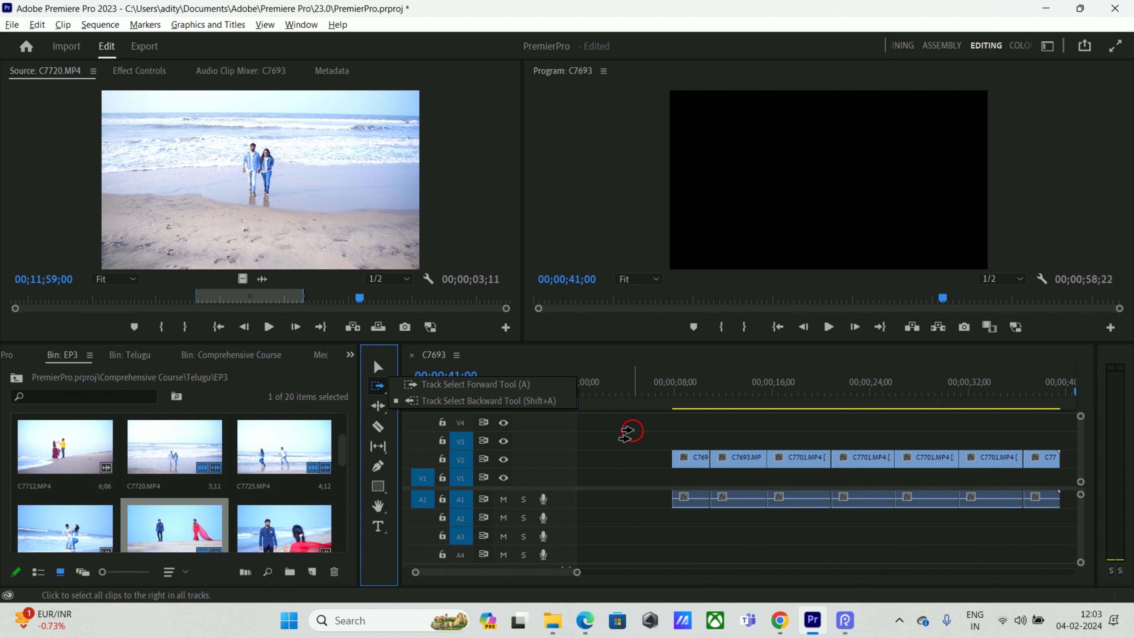
{"action": "left_click", "coordinate": [636, 437]}
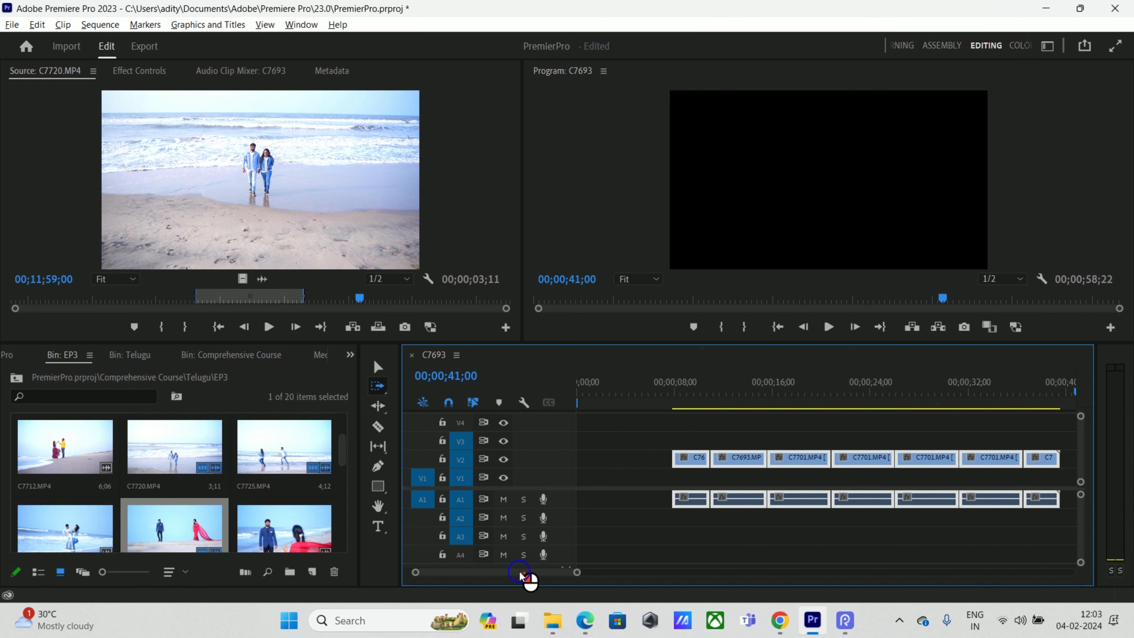
{"action": "scroll", "coordinate": [526, 578], "scroll_direction": "down", "scroll_amount": 5}
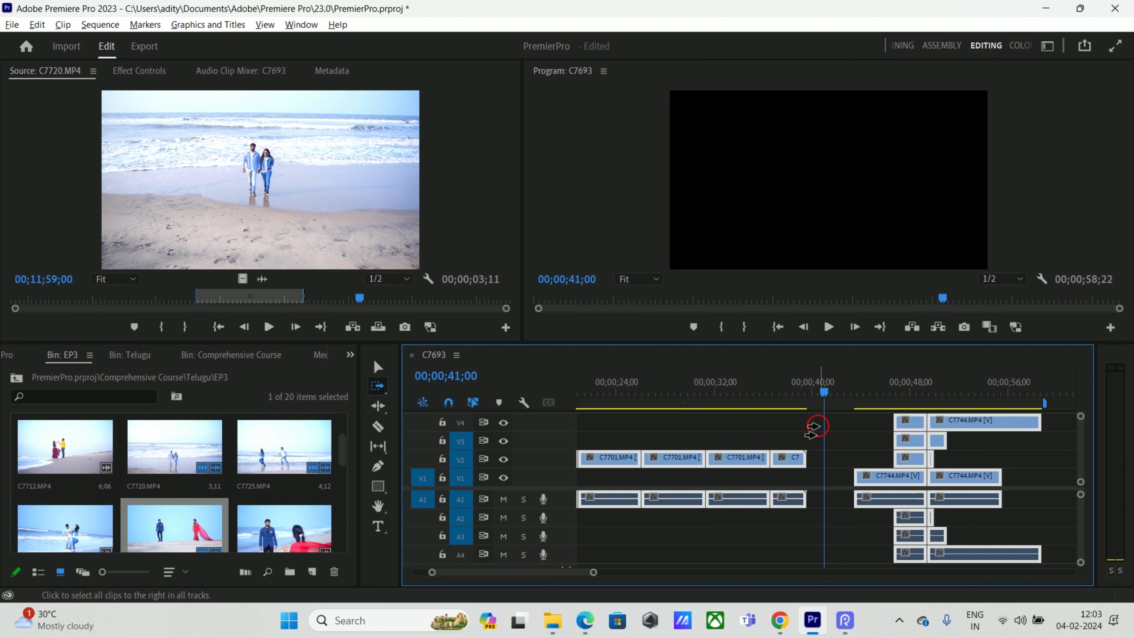
- Marquee-select all clips after the gap on every track with the Selection tool, and clear the selection
{"action": "key", "text": "v"}
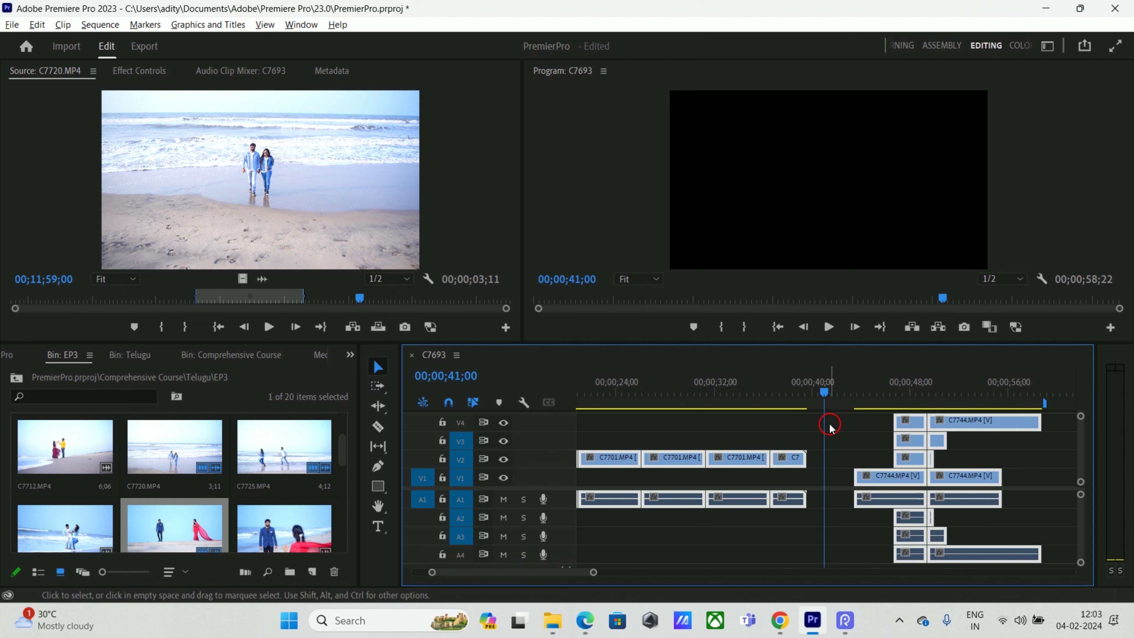
{"action": "left_click", "coordinate": [824, 441]}
{"action": "left_click_drag", "start_coordinate": [818, 416], "coordinate": [1043, 559]}
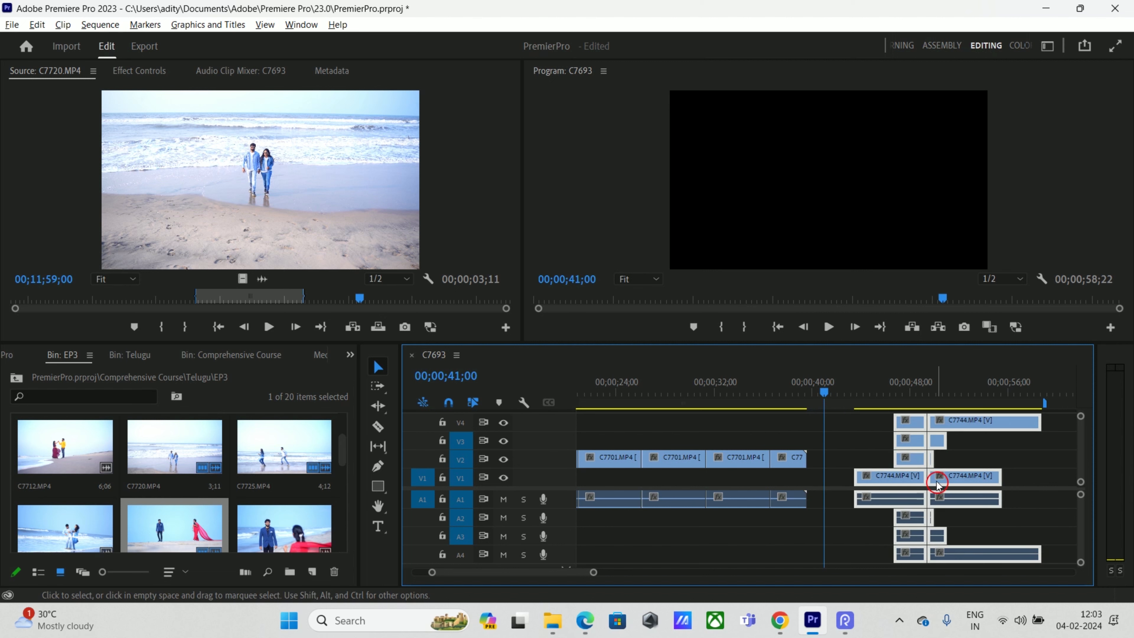
{"action": "left_click", "coordinate": [835, 422]}
{"action": "left_click", "coordinate": [835, 441]}
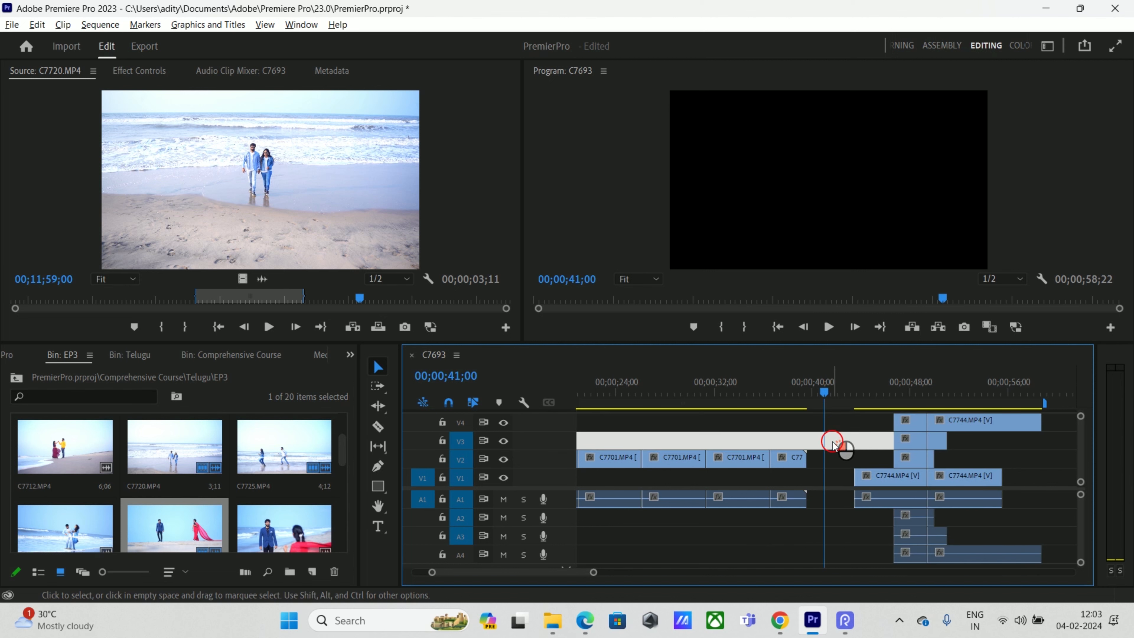
{"action": "key", "text": "ctrl+a"}
{"action": "left_click", "coordinate": [833, 444]}
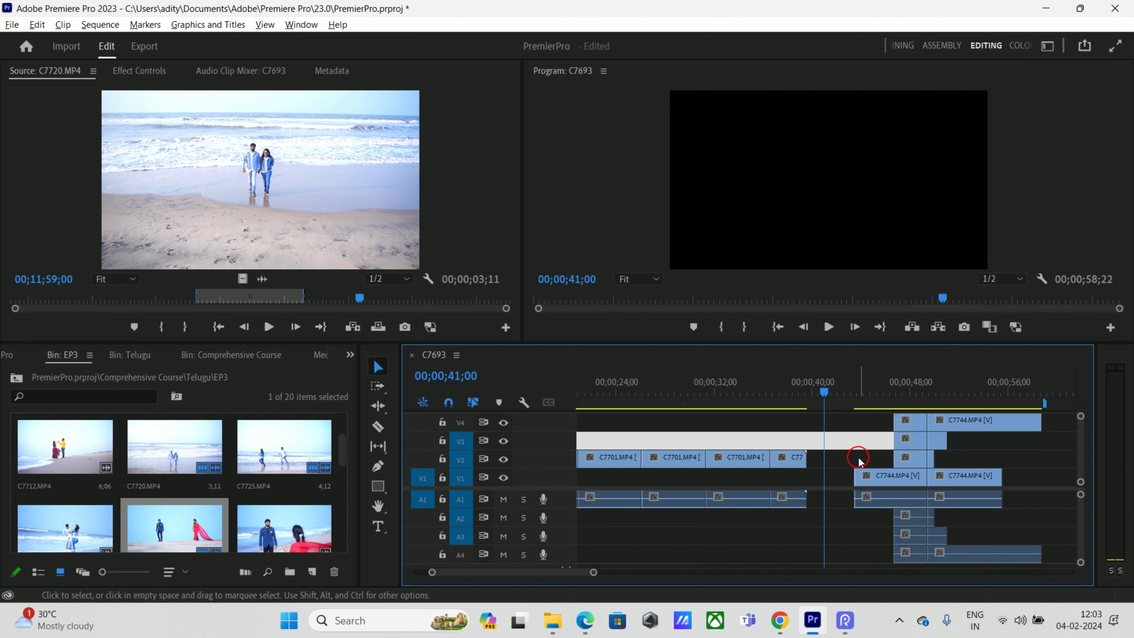
- Set the playhead past the last clip at 00;01;01;19 and open the Intro bin
{"action": "left_click", "coordinate": [598, 590]}
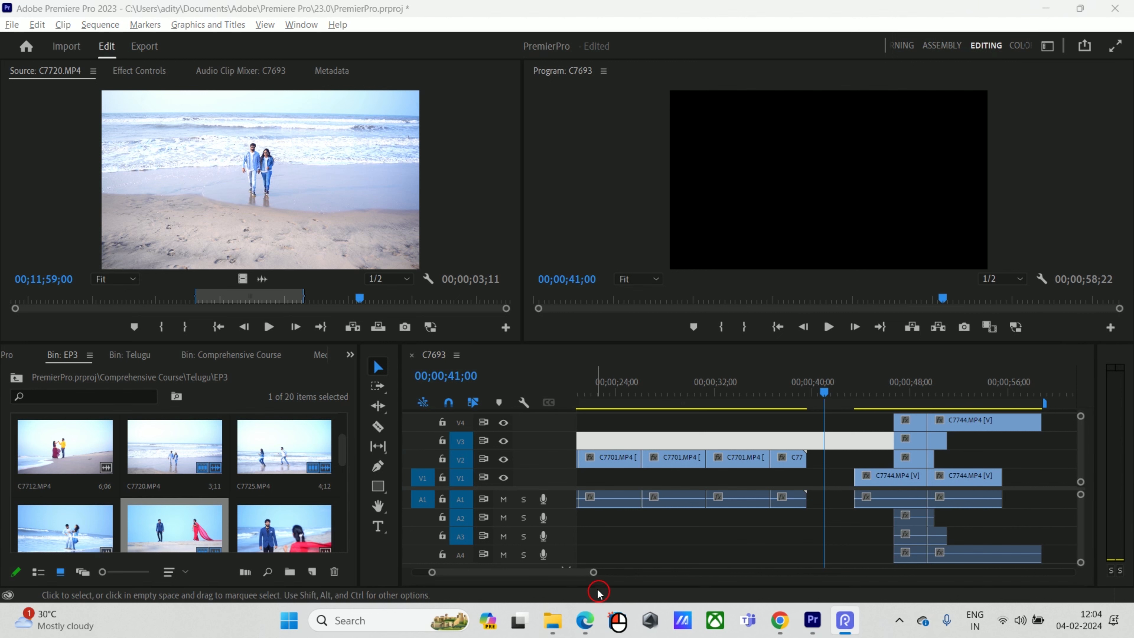
{"action": "left_click_drag", "start_coordinate": [569, 576], "coordinate": [604, 570]}
{"action": "left_click_drag", "start_coordinate": [605, 400], "coordinate": [613, 401]}
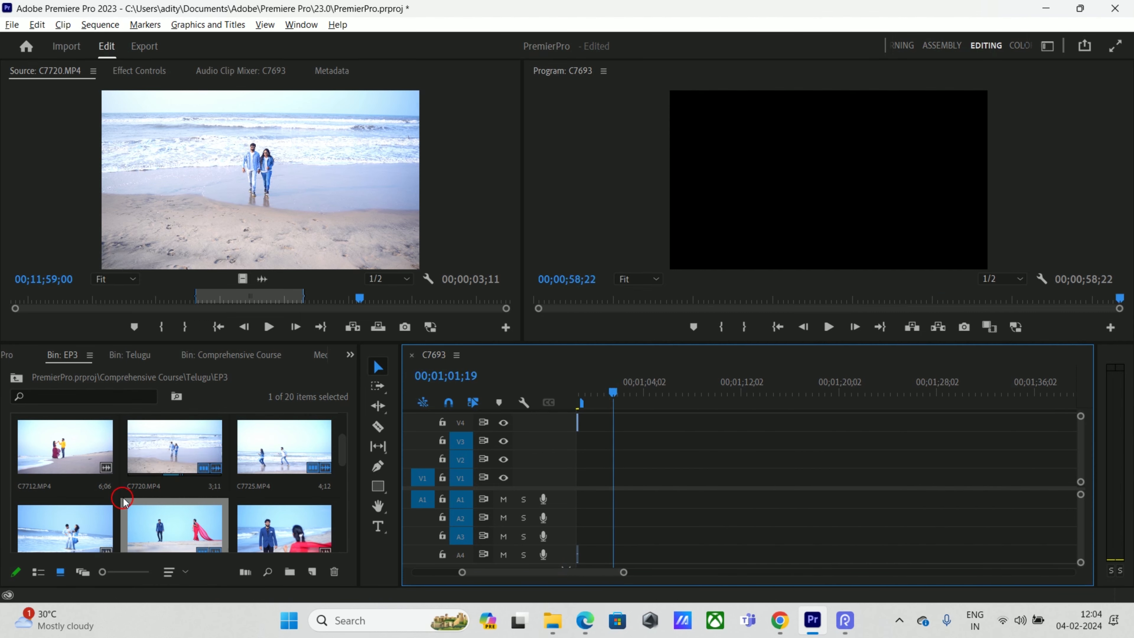
{"action": "scroll", "coordinate": [127, 501], "scroll_direction": "down", "scroll_amount": 6}
{"action": "scroll", "coordinate": [172, 536], "scroll_direction": "up", "scroll_amount": 6}
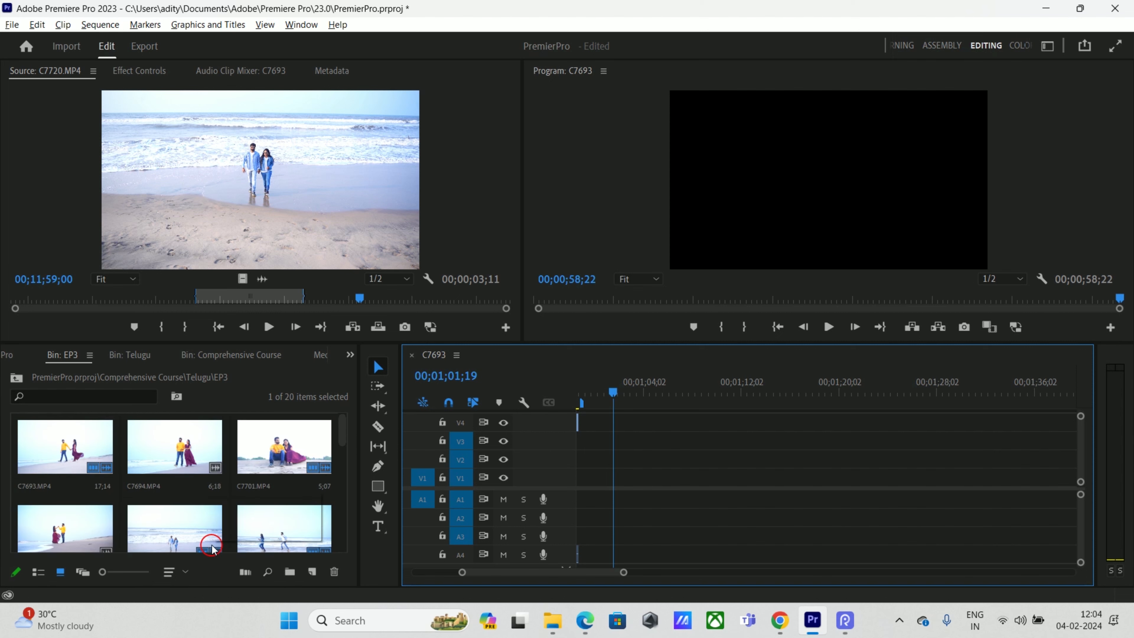
{"action": "left_click", "coordinate": [33, 361]}
{"action": "double_click", "coordinate": [88, 436]}
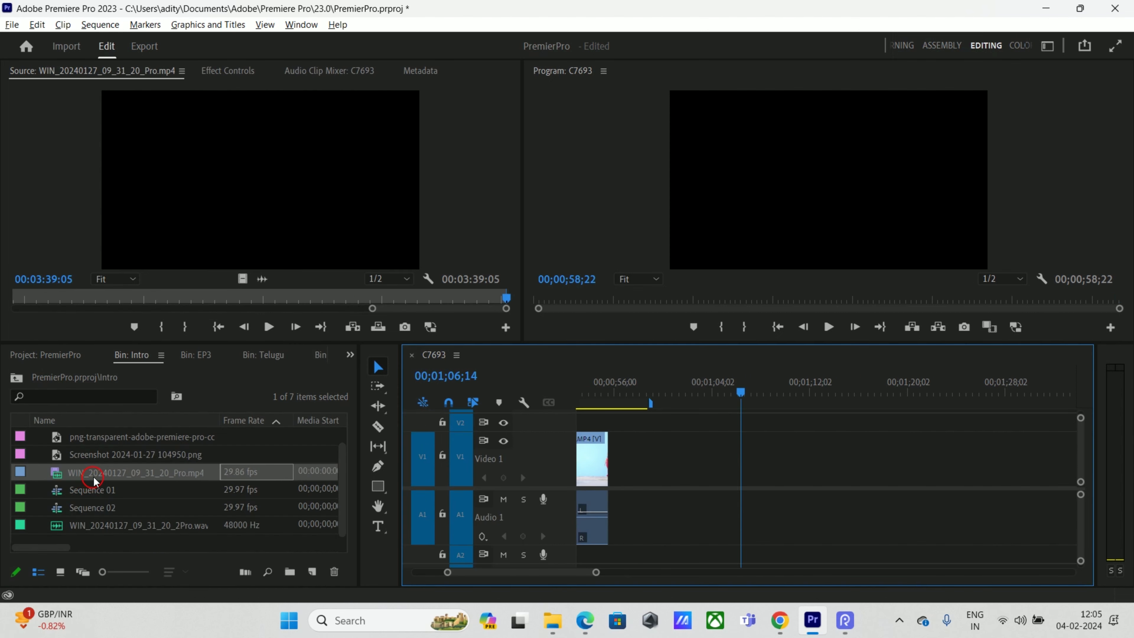
- Place WIN_20240127_09_31_20_Pro.mp4 on V1 and A1 after the last clips, and enlarge the timeline area
{"action": "left_click", "coordinate": [185, 482]}
{"action": "left_click", "coordinate": [182, 496]}
{"action": "left_click_drag", "start_coordinate": [111, 473], "coordinate": [697, 485]}
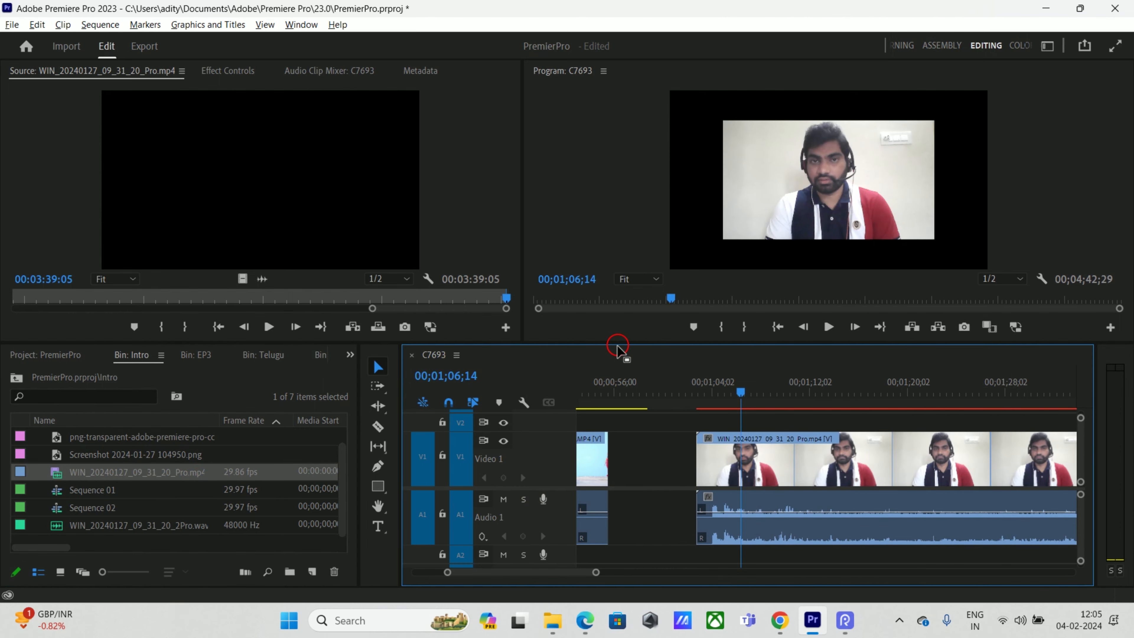
{"action": "left_click_drag", "start_coordinate": [613, 343], "coordinate": [602, 230]}
{"action": "mouse_move", "coordinate": [503, 572]}
{"action": "left_mouse_down"}
{"action": "mouse_move", "coordinate": [647, 576]}
{"action": "mouse_move", "coordinate": [507, 578]}
{"action": "left_mouse_up"}
- Place WIN_20240127_09_31_20_2Pro.wav on A2 aligned with the start of the webcam video, and expand the A2 track
{"action": "left_click", "coordinate": [96, 430]}
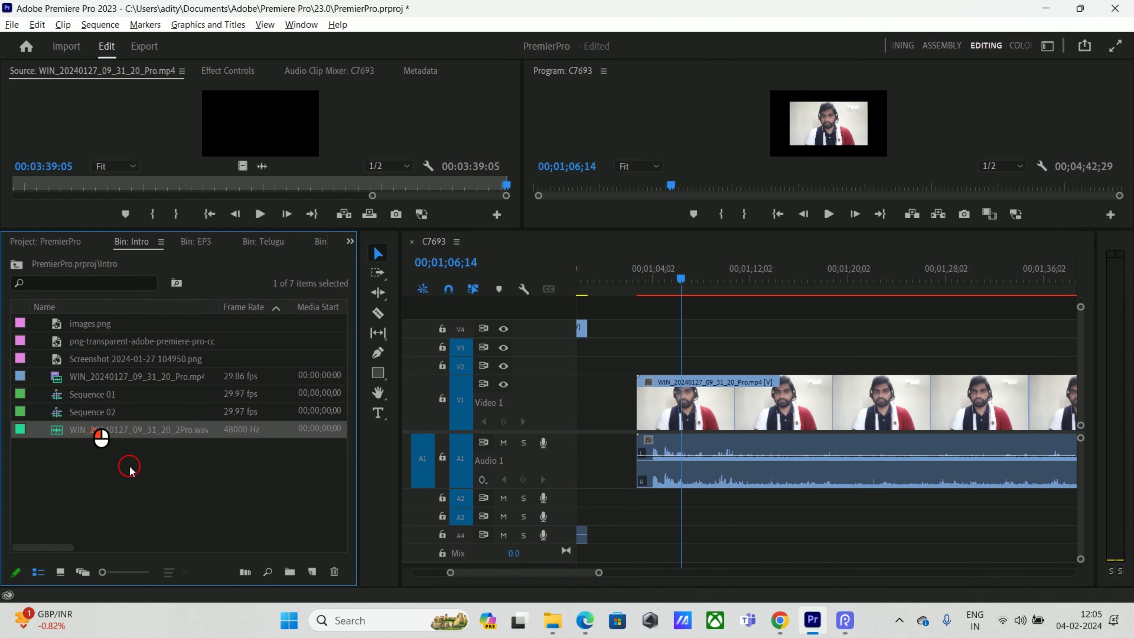
{"action": "left_click_drag", "start_coordinate": [113, 440], "coordinate": [643, 498]}
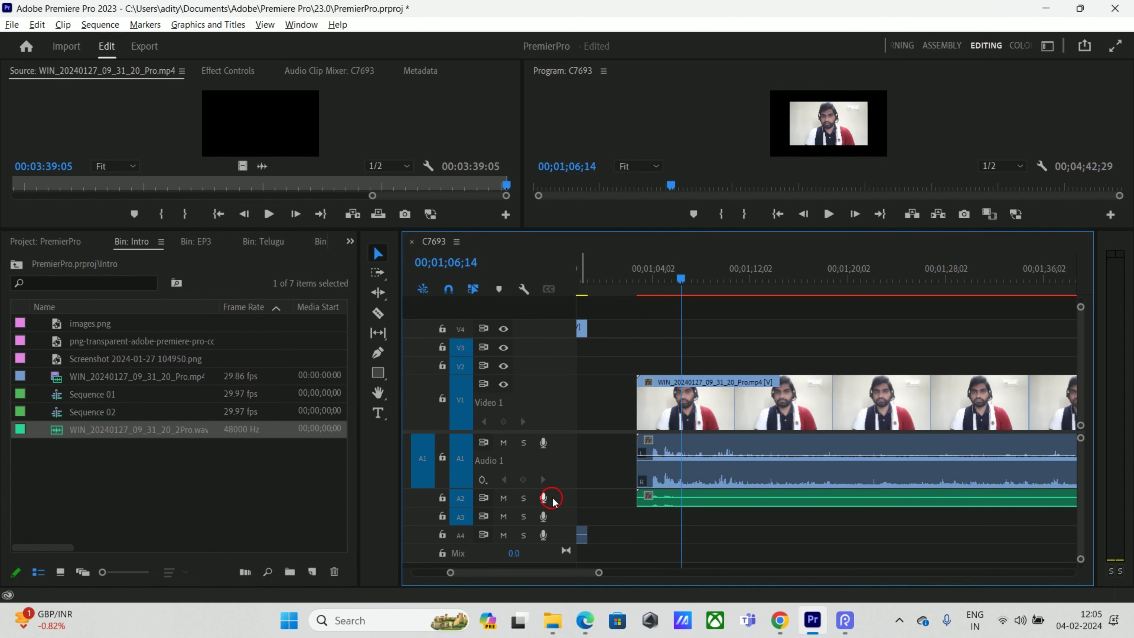
{"action": "double_click", "coordinate": [564, 501]}
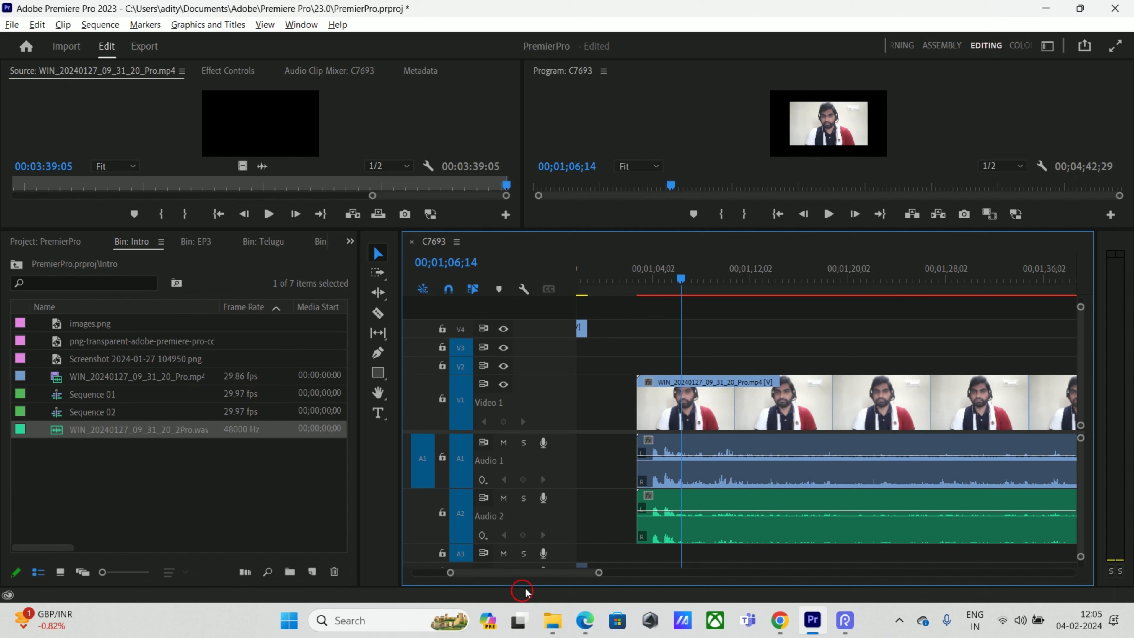
{"action": "left_click_drag", "start_coordinate": [537, 573], "coordinate": [535, 574]}
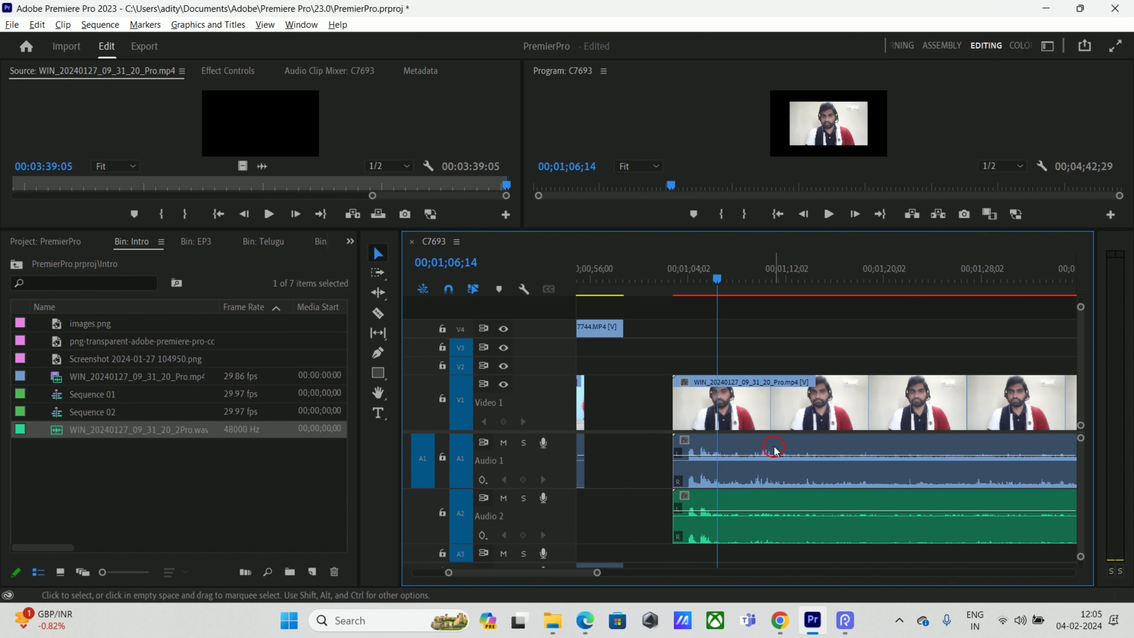
- Unlink the webcam clip's video and audio, and select each part separately to test it
{"action": "left_click", "coordinate": [777, 451]}
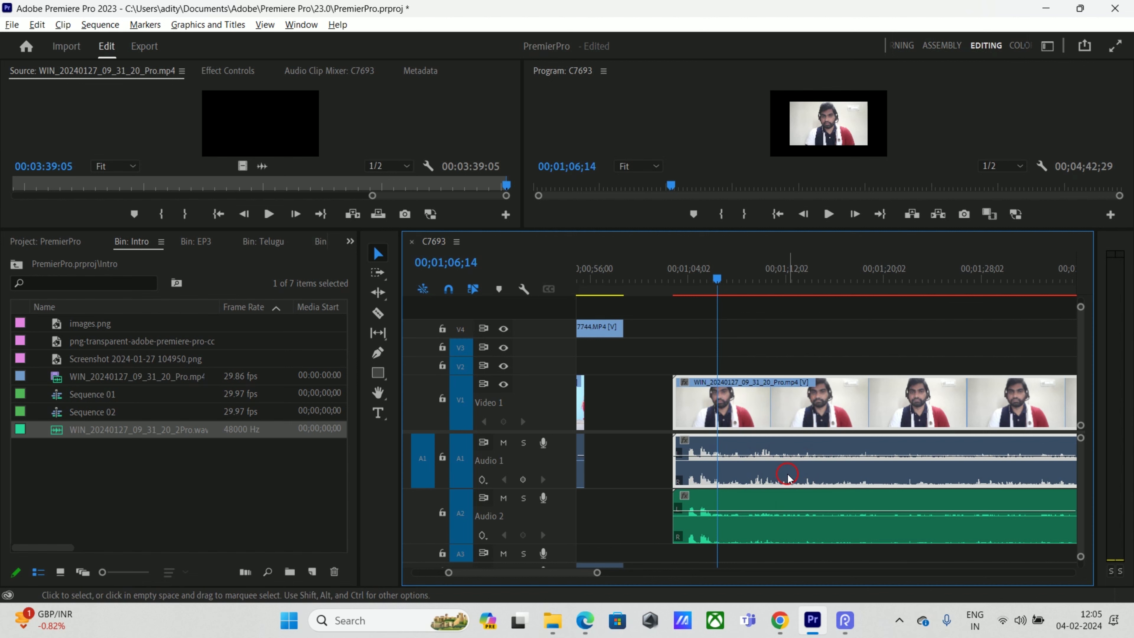
{"action": "right_click", "coordinate": [823, 440]}
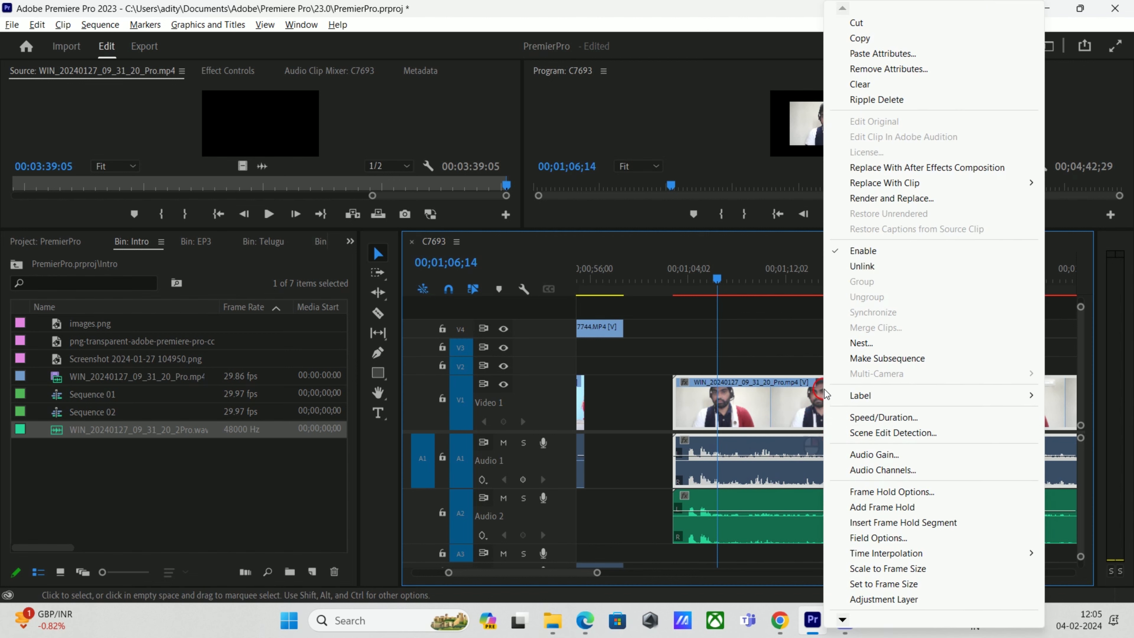
{"action": "left_click", "coordinate": [867, 267]}
{"action": "left_click", "coordinate": [807, 458]}
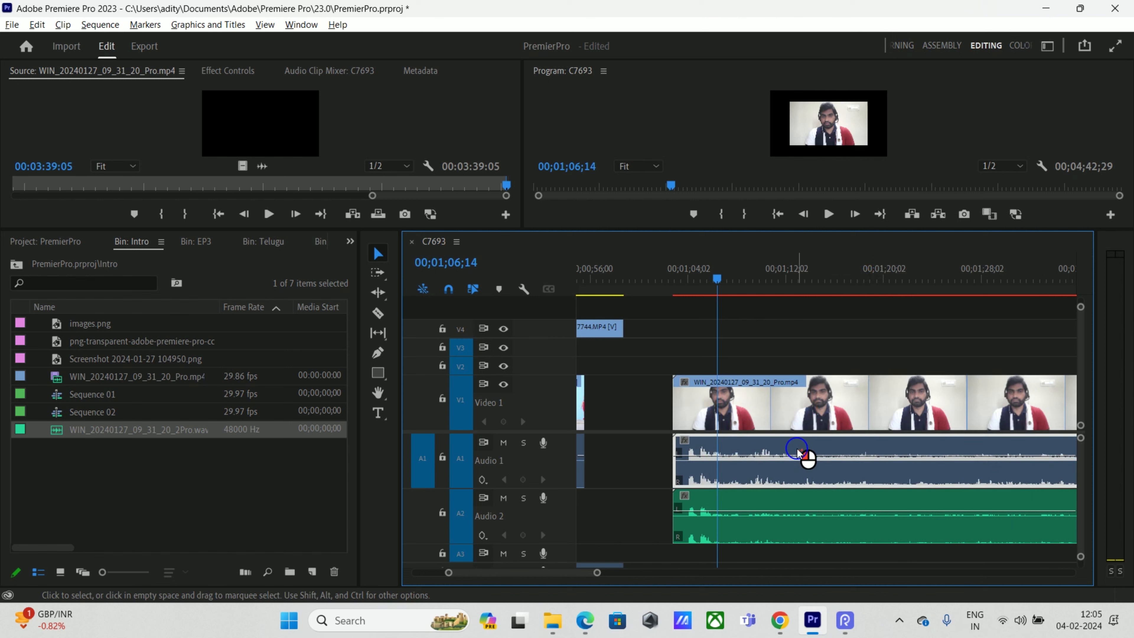
{"action": "left_click", "coordinate": [786, 407]}
{"action": "left_click", "coordinate": [789, 457]}
{"action": "left_click", "coordinate": [797, 408]}
{"action": "left_click", "coordinate": [803, 448]}
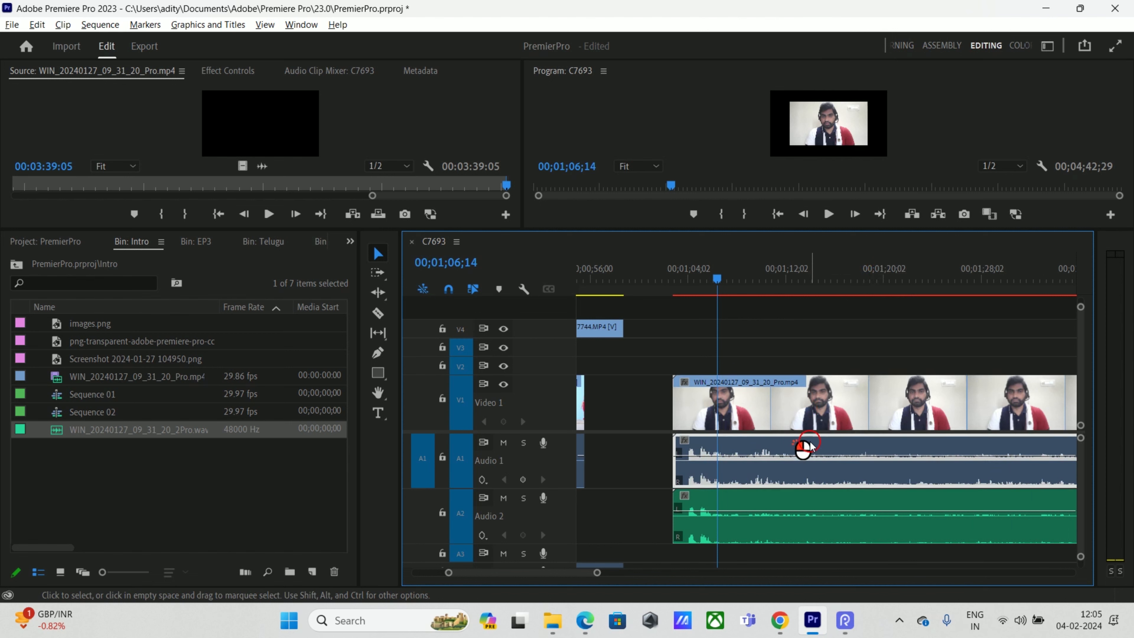
- Mute track A1, scrub through the webcam clip, and set the playhead to 00;01;09;21
{"action": "left_click", "coordinate": [503, 442]}
{"action": "left_click", "coordinate": [675, 286]}
{"action": "left_click_drag", "start_coordinate": [675, 293], "coordinate": [735, 311]}
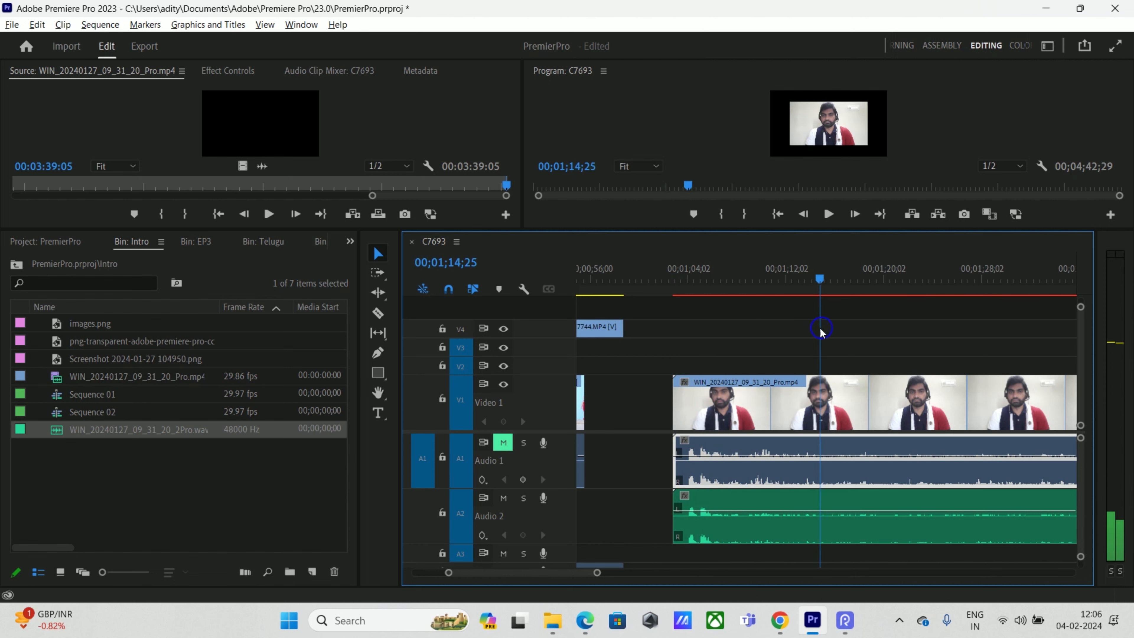
{"action": "left_click", "coordinate": [759, 332]}
- Link the webcam clip's video and A1 audio again, check that they select together, and unlink them
{"action": "left_click", "coordinate": [794, 407]}
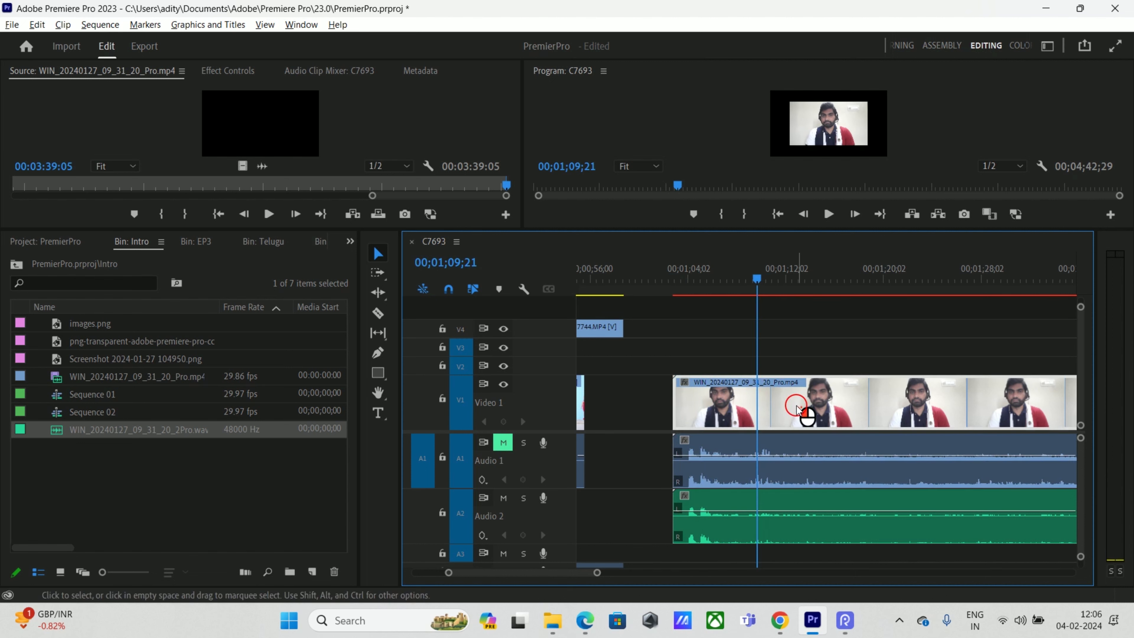
{"action": "left_click", "coordinate": [844, 448]}
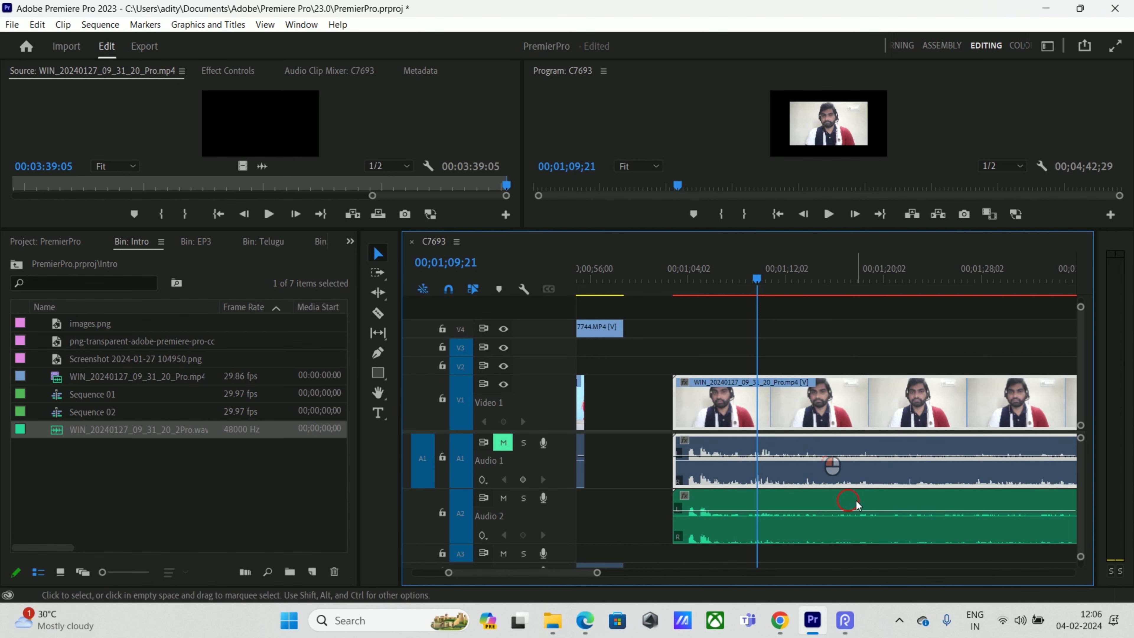
{"action": "right_click", "coordinate": [790, 445]}
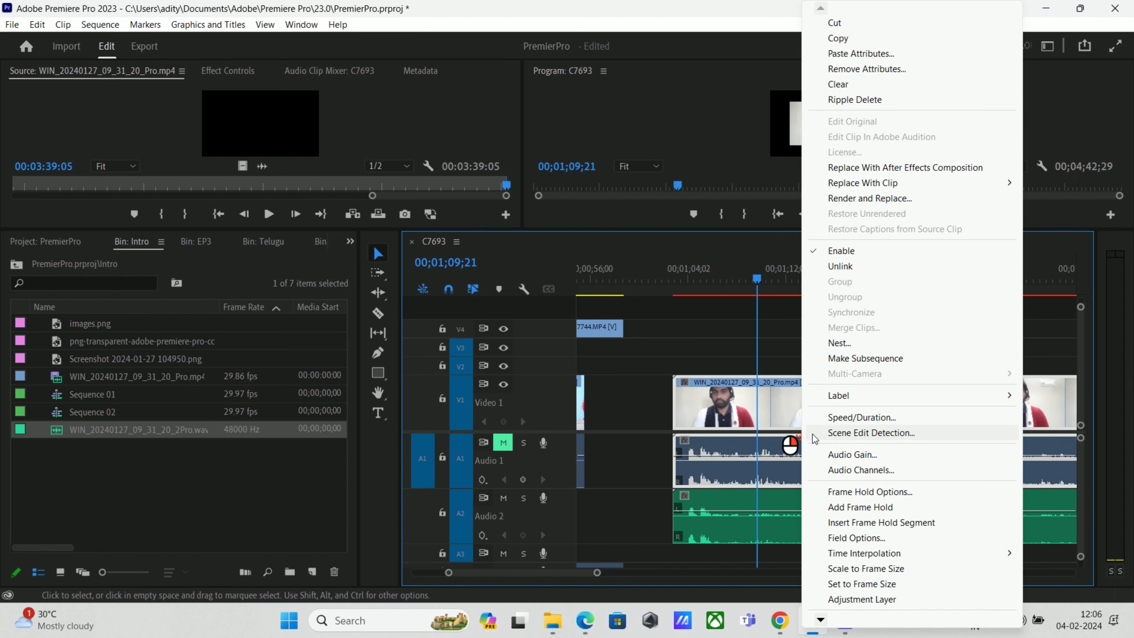
{"action": "left_click", "coordinate": [840, 266]}
- Unmute track A1 and delete the webcam clip's unlinked audio from it, keeping the video on V1
{"action": "left_click", "coordinate": [790, 470]}
{"action": "left_click", "coordinate": [503, 442]}
{"action": "right_click", "coordinate": [730, 457]}
{"action": "left_click", "coordinate": [735, 458]}
{"action": "right_click", "coordinate": [728, 460]}
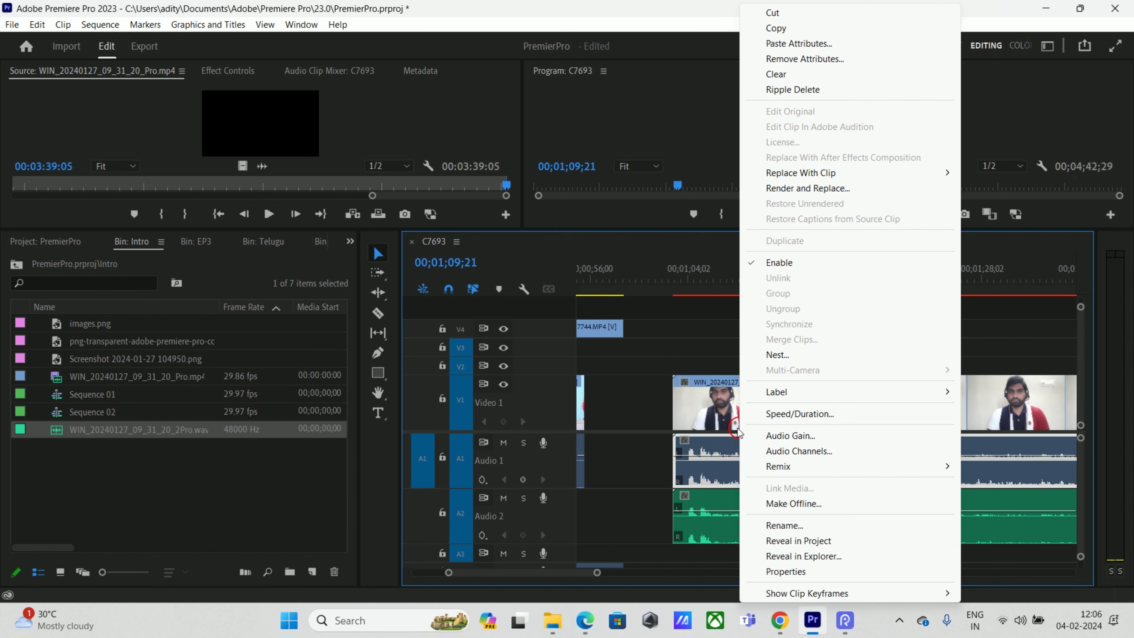
{"action": "left_click", "coordinate": [724, 426]}
{"action": "left_click", "coordinate": [755, 465]}
{"action": "key", "text": "Delete"}
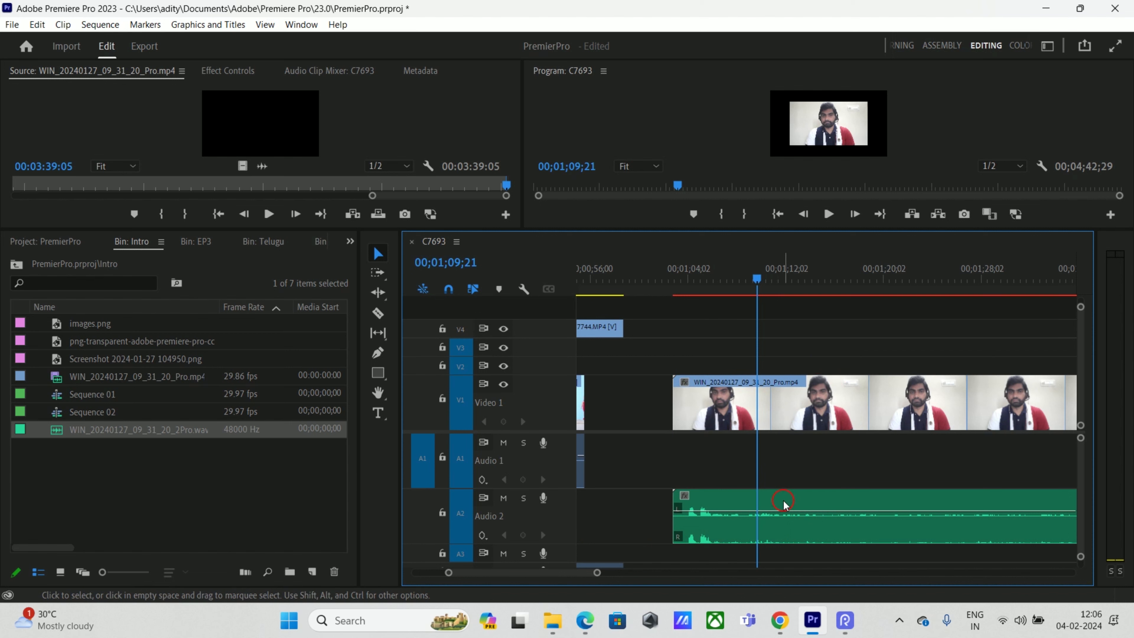
- Try moving the separate WAV audio clip from A2 up to A1 beneath the webcam video and back down
{"action": "left_click_drag", "start_coordinate": [783, 500], "coordinate": [781, 477]}
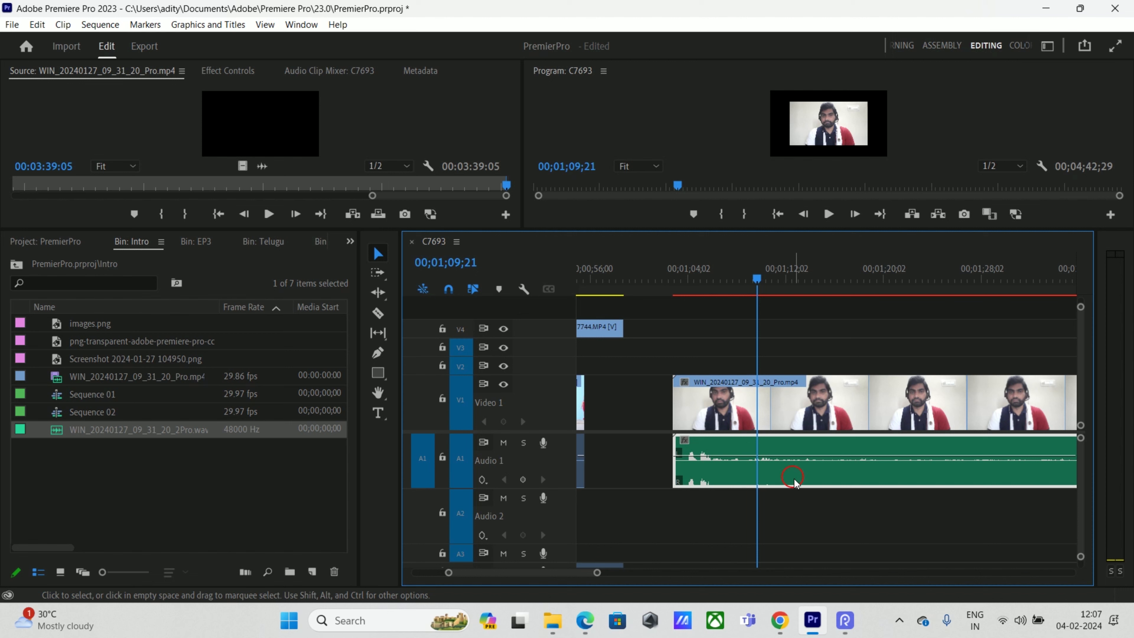
{"action": "left_click_drag", "start_coordinate": [500, 576], "coordinate": [501, 578]}
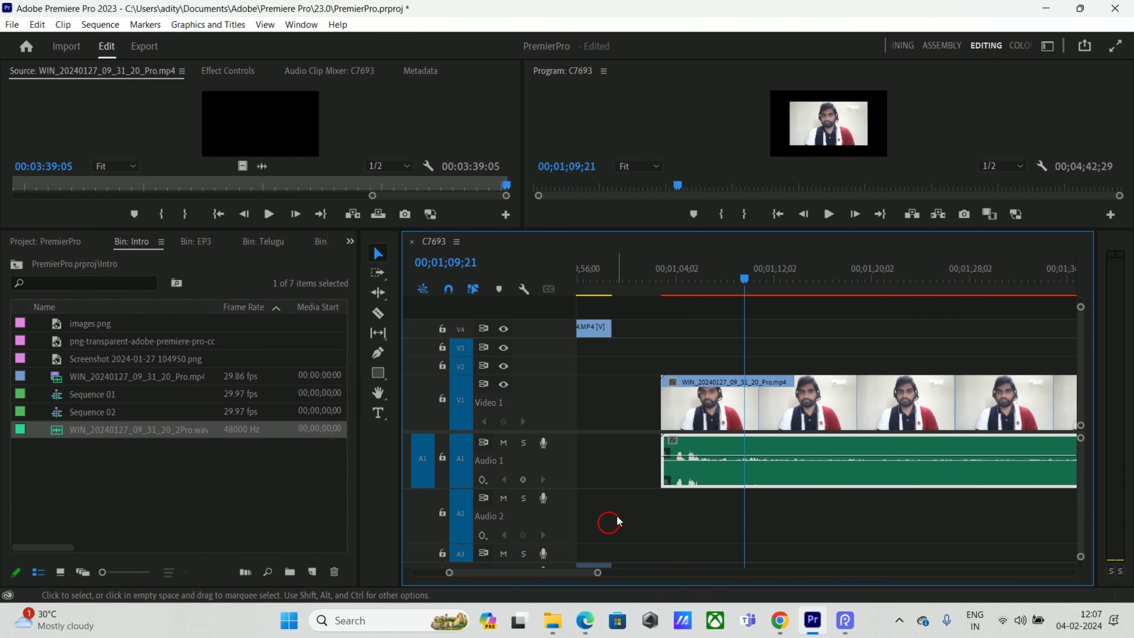
{"action": "left_click_drag", "start_coordinate": [737, 452], "coordinate": [783, 503]}
- Undo the WAV clip moves and the deletion of the webcam clip's audio on A1
{"action": "key", "text": "ctrl+z"}
{"action": "key", "text": "ctrl+z"}
{"action": "key", "text": "ctrl+z"}
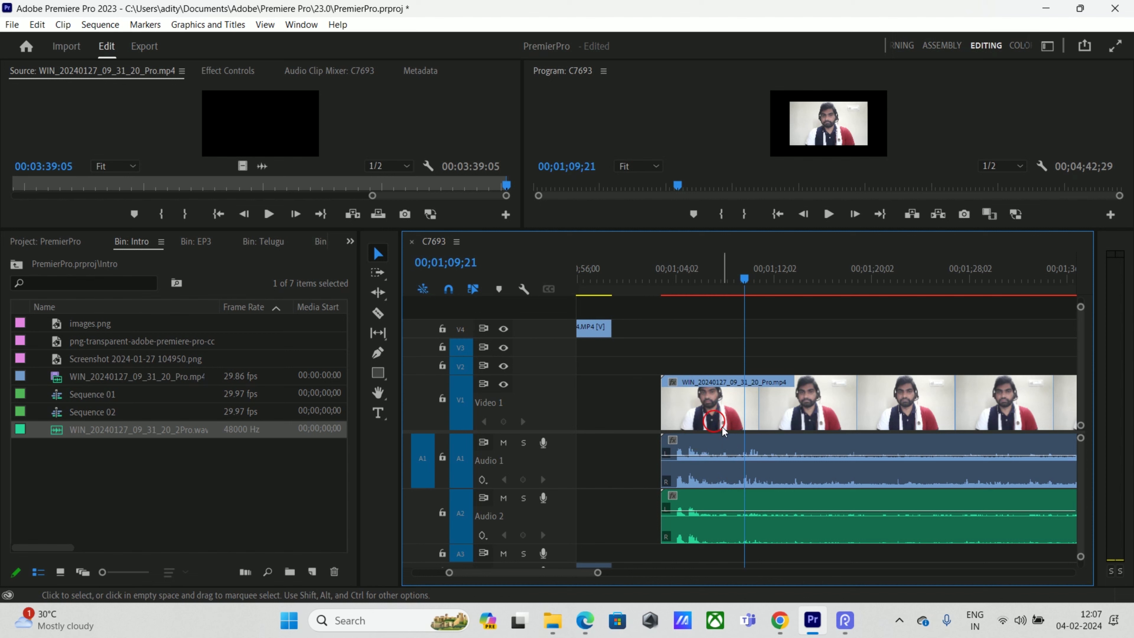
- Shift the WAV audio clip on A2 later so it starts at about 00;01;10;19, out of sync with the webcam clip
{"action": "left_click_drag", "start_coordinate": [785, 524], "coordinate": [840, 499]}
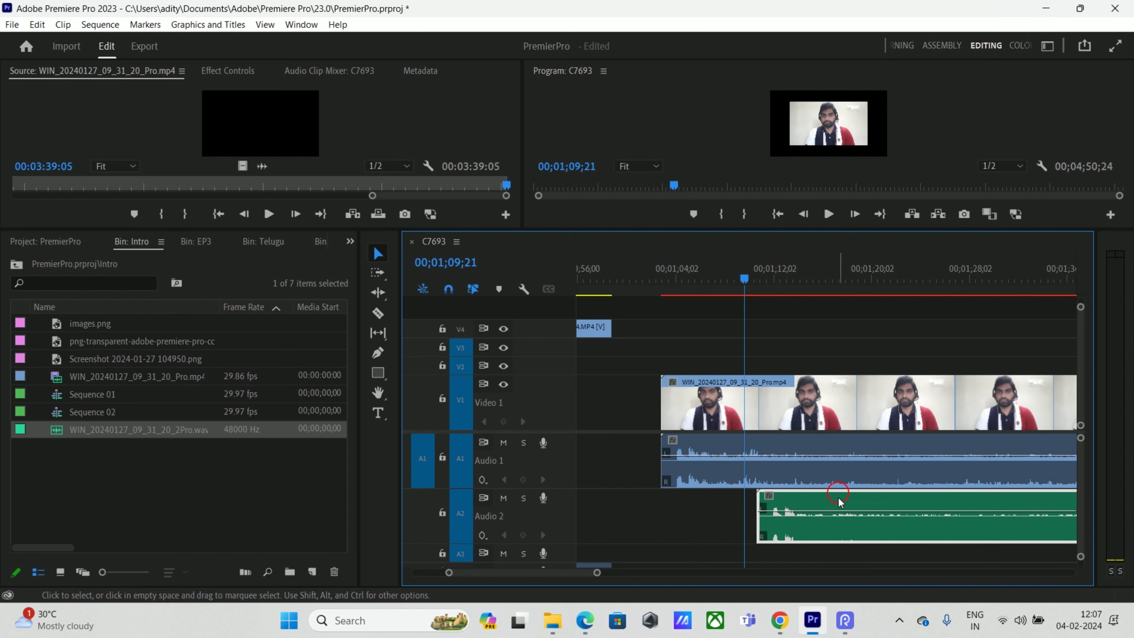
{"action": "scroll", "coordinate": [548, 580], "scroll_direction": "right", "scroll_amount": 3}
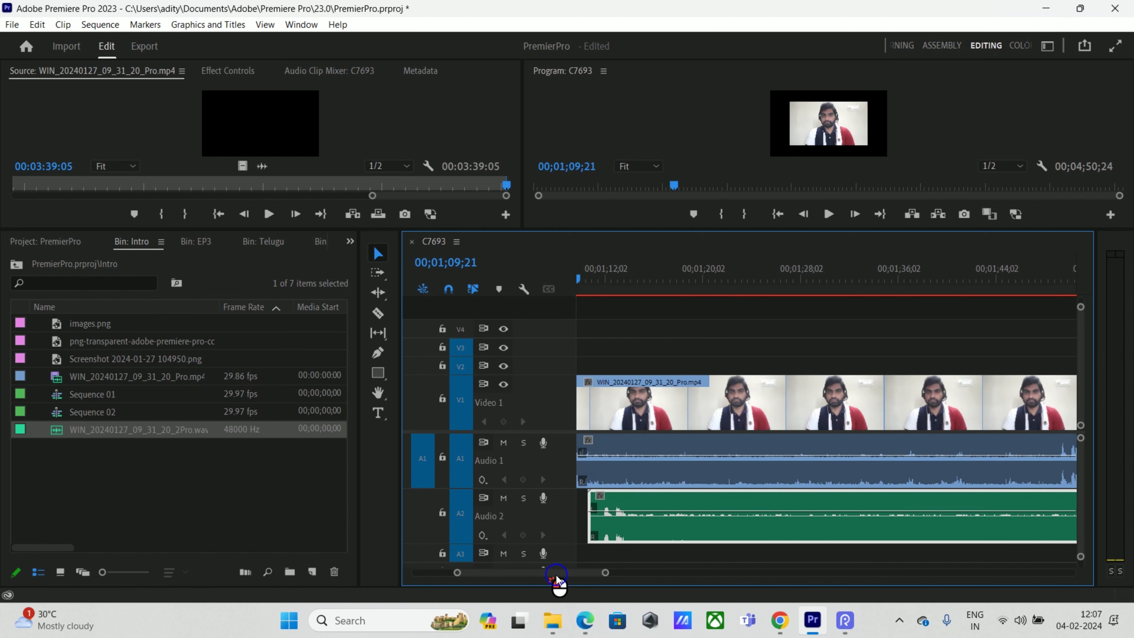
{"action": "scroll", "coordinate": [571, 579], "scroll_direction": "left", "scroll_amount": 3}
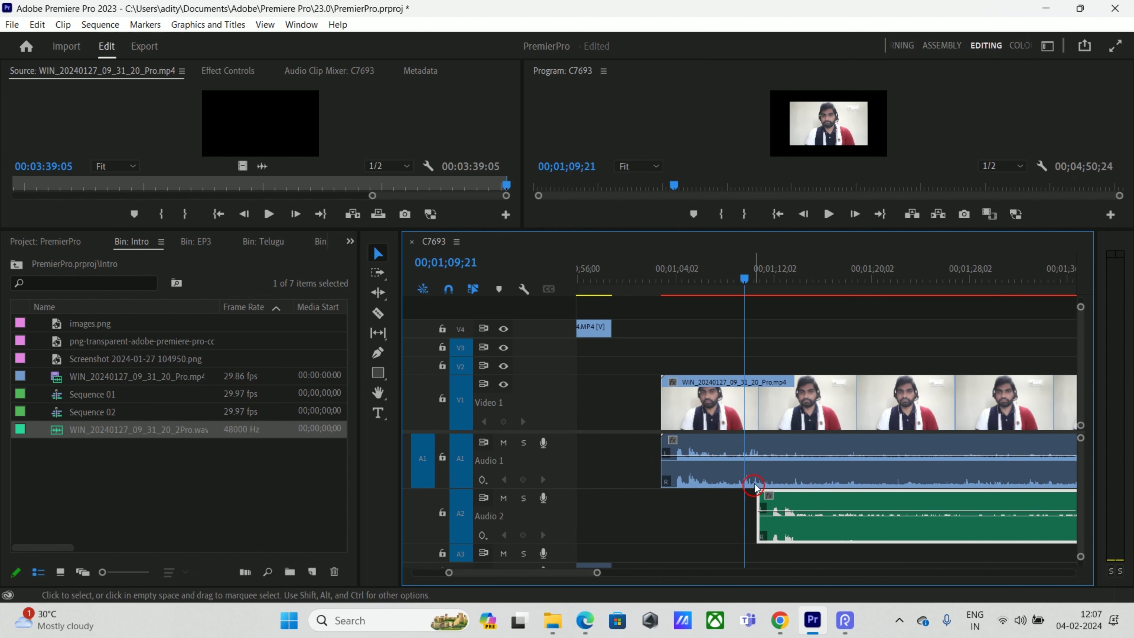
- Select the webcam video, its A1 audio and the A2 WAV clip, and synchronize them by audio using track channel 1
{"action": "left_click_drag", "start_coordinate": [709, 328], "coordinate": [873, 540]}
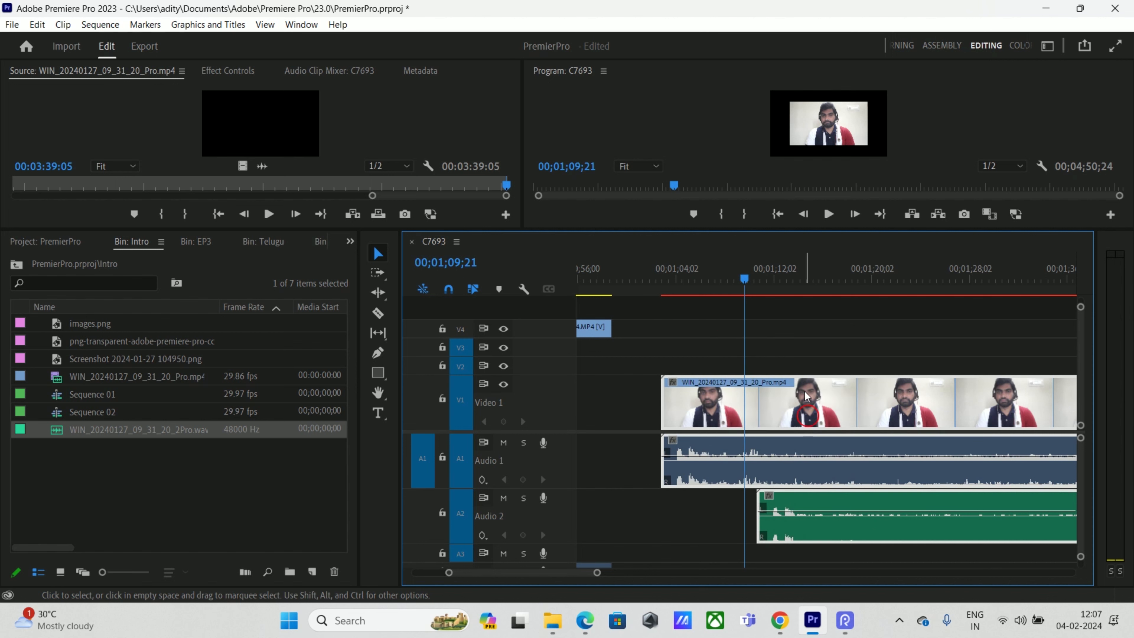
{"action": "right_click", "coordinate": [764, 430]}
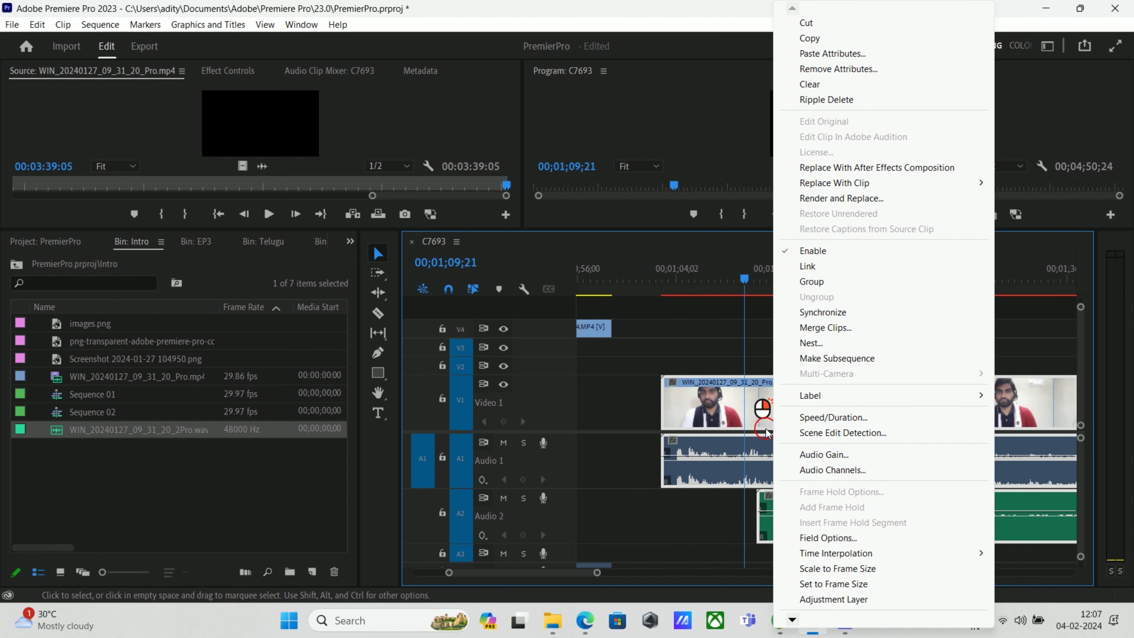
{"action": "left_click", "coordinate": [842, 312]}
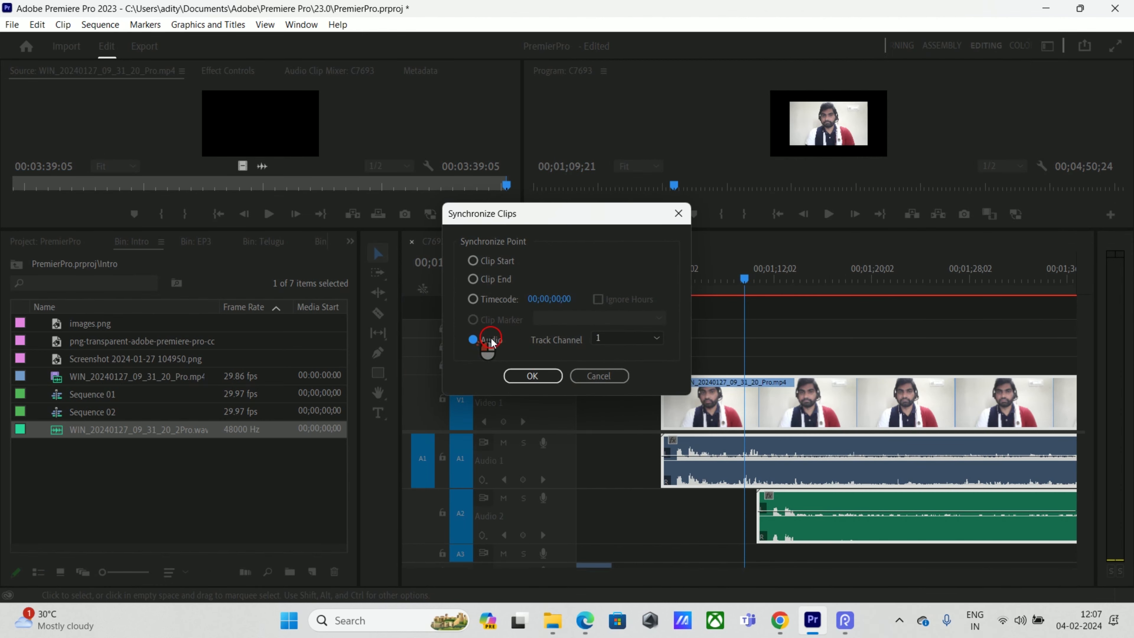
{"action": "left_click", "coordinate": [529, 377]}
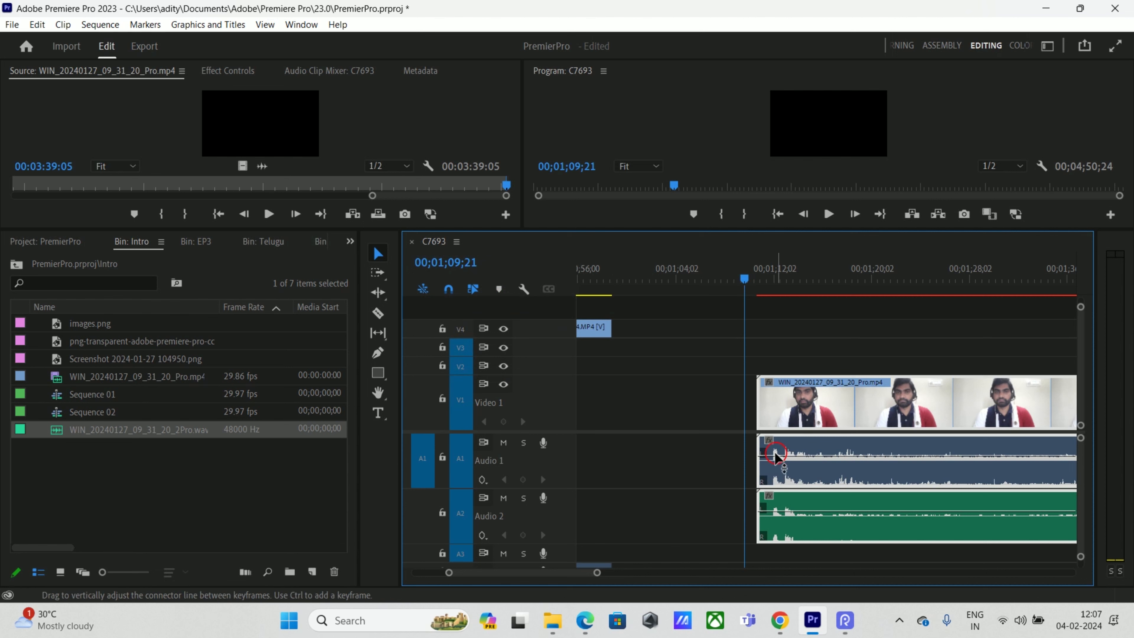
- Compare the start of the A1 and A2 waveforms for alignment, with the playhead set to 00;01;11;06
{"action": "left_click", "coordinate": [801, 452]}
{"action": "left_click", "coordinate": [798, 506]}
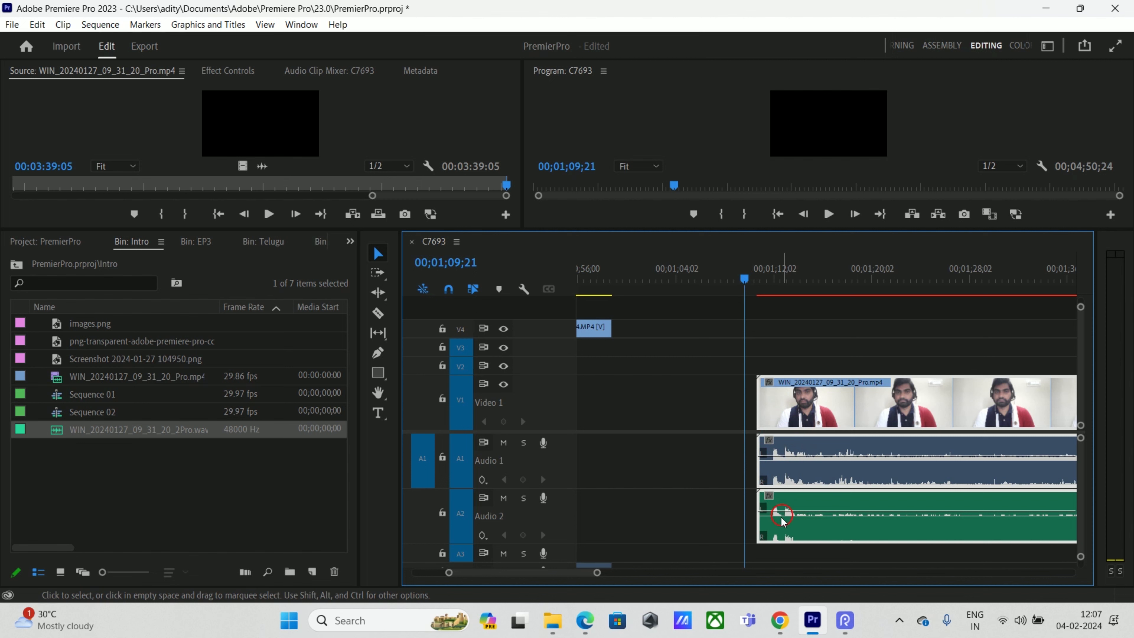
{"action": "left_click", "coordinate": [765, 327]}
{"action": "mouse_move", "coordinate": [763, 280]}
{"action": "left_mouse_down"}
{"action": "mouse_move", "coordinate": [819, 287]}
{"action": "mouse_move", "coordinate": [763, 291]}
{"action": "left_mouse_up"}
{"action": "left_click", "coordinate": [792, 444]}
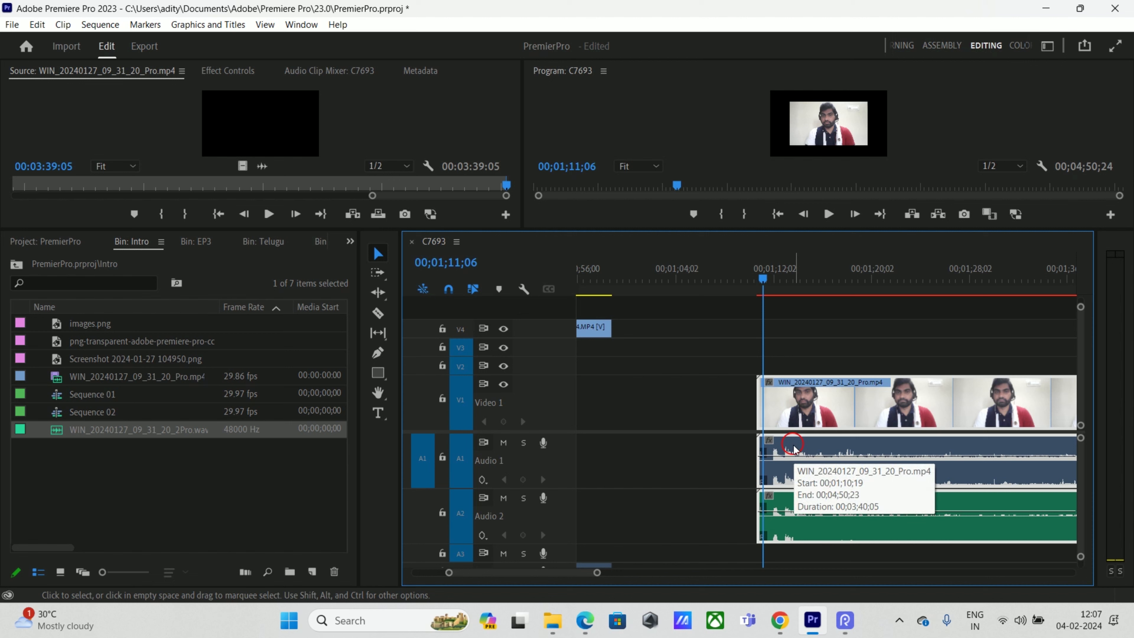
{"action": "left_click", "coordinate": [801, 442]}
{"action": "left_click", "coordinate": [809, 442]}
{"action": "left_click", "coordinate": [811, 436]}
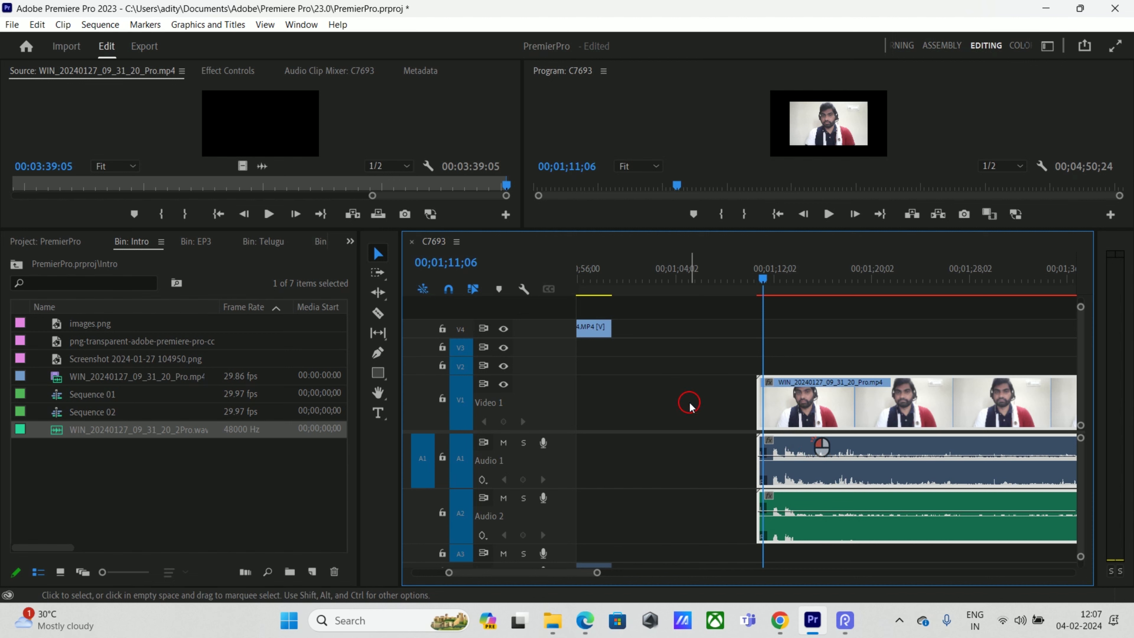
- Delete the webcam clip's own audio from A1 and move the synchronized WAV clip from A2 into its place
{"action": "left_click", "coordinate": [690, 402]}
{"action": "left_click", "coordinate": [828, 410]}
{"action": "left_click", "coordinate": [805, 449]}
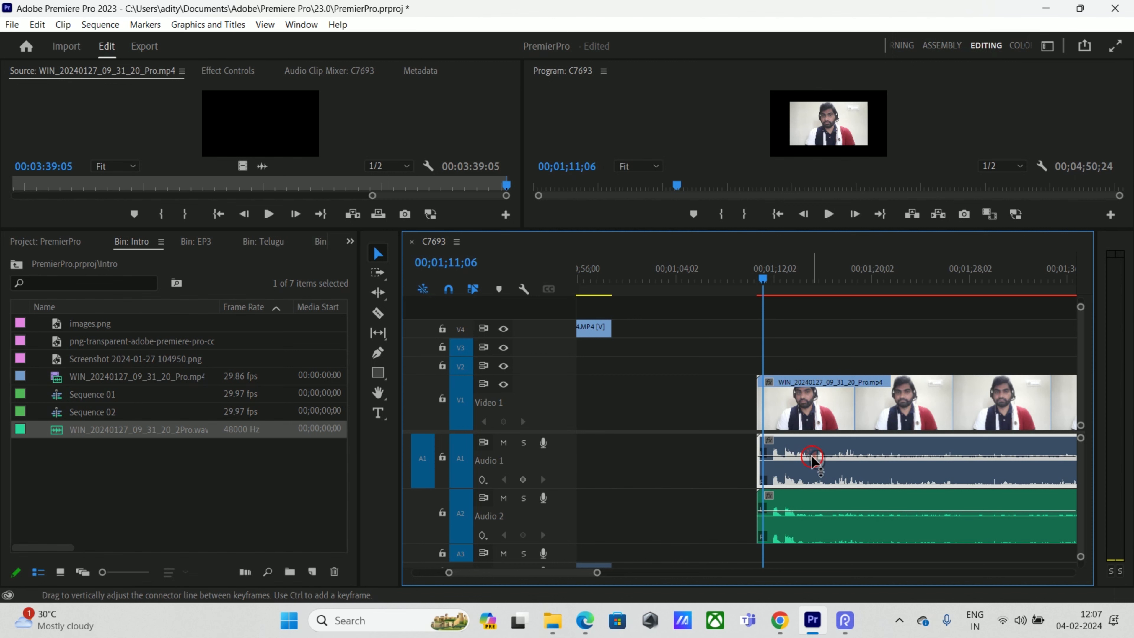
{"action": "key", "text": "Delete"}
{"action": "left_click", "coordinate": [804, 500]}
{"action": "left_click_drag", "start_coordinate": [829, 507], "coordinate": [823, 481]}
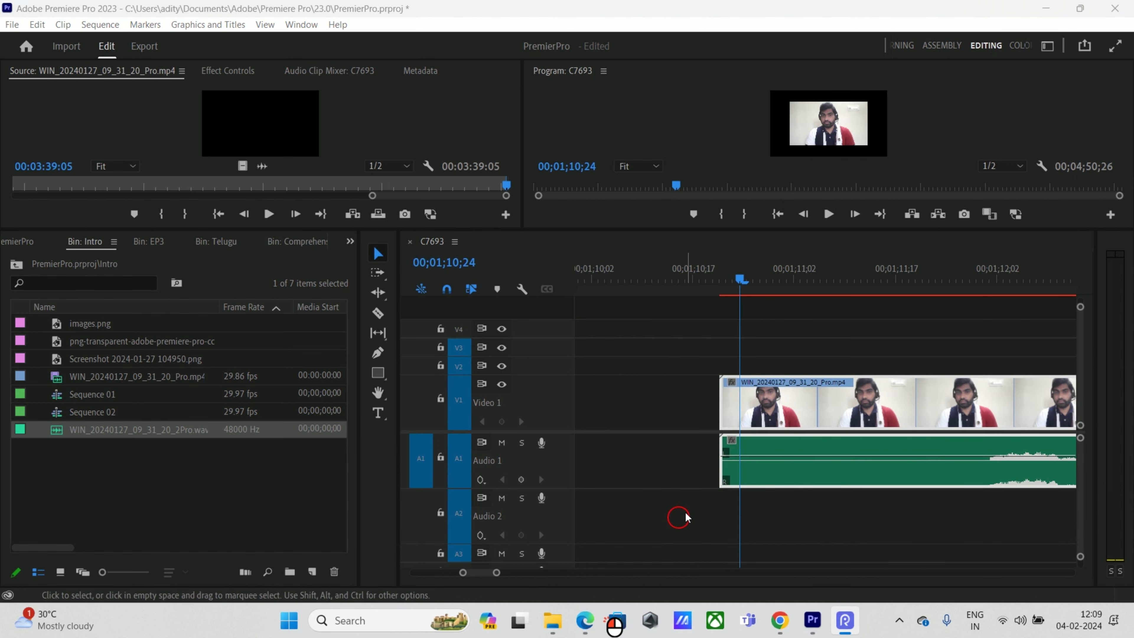